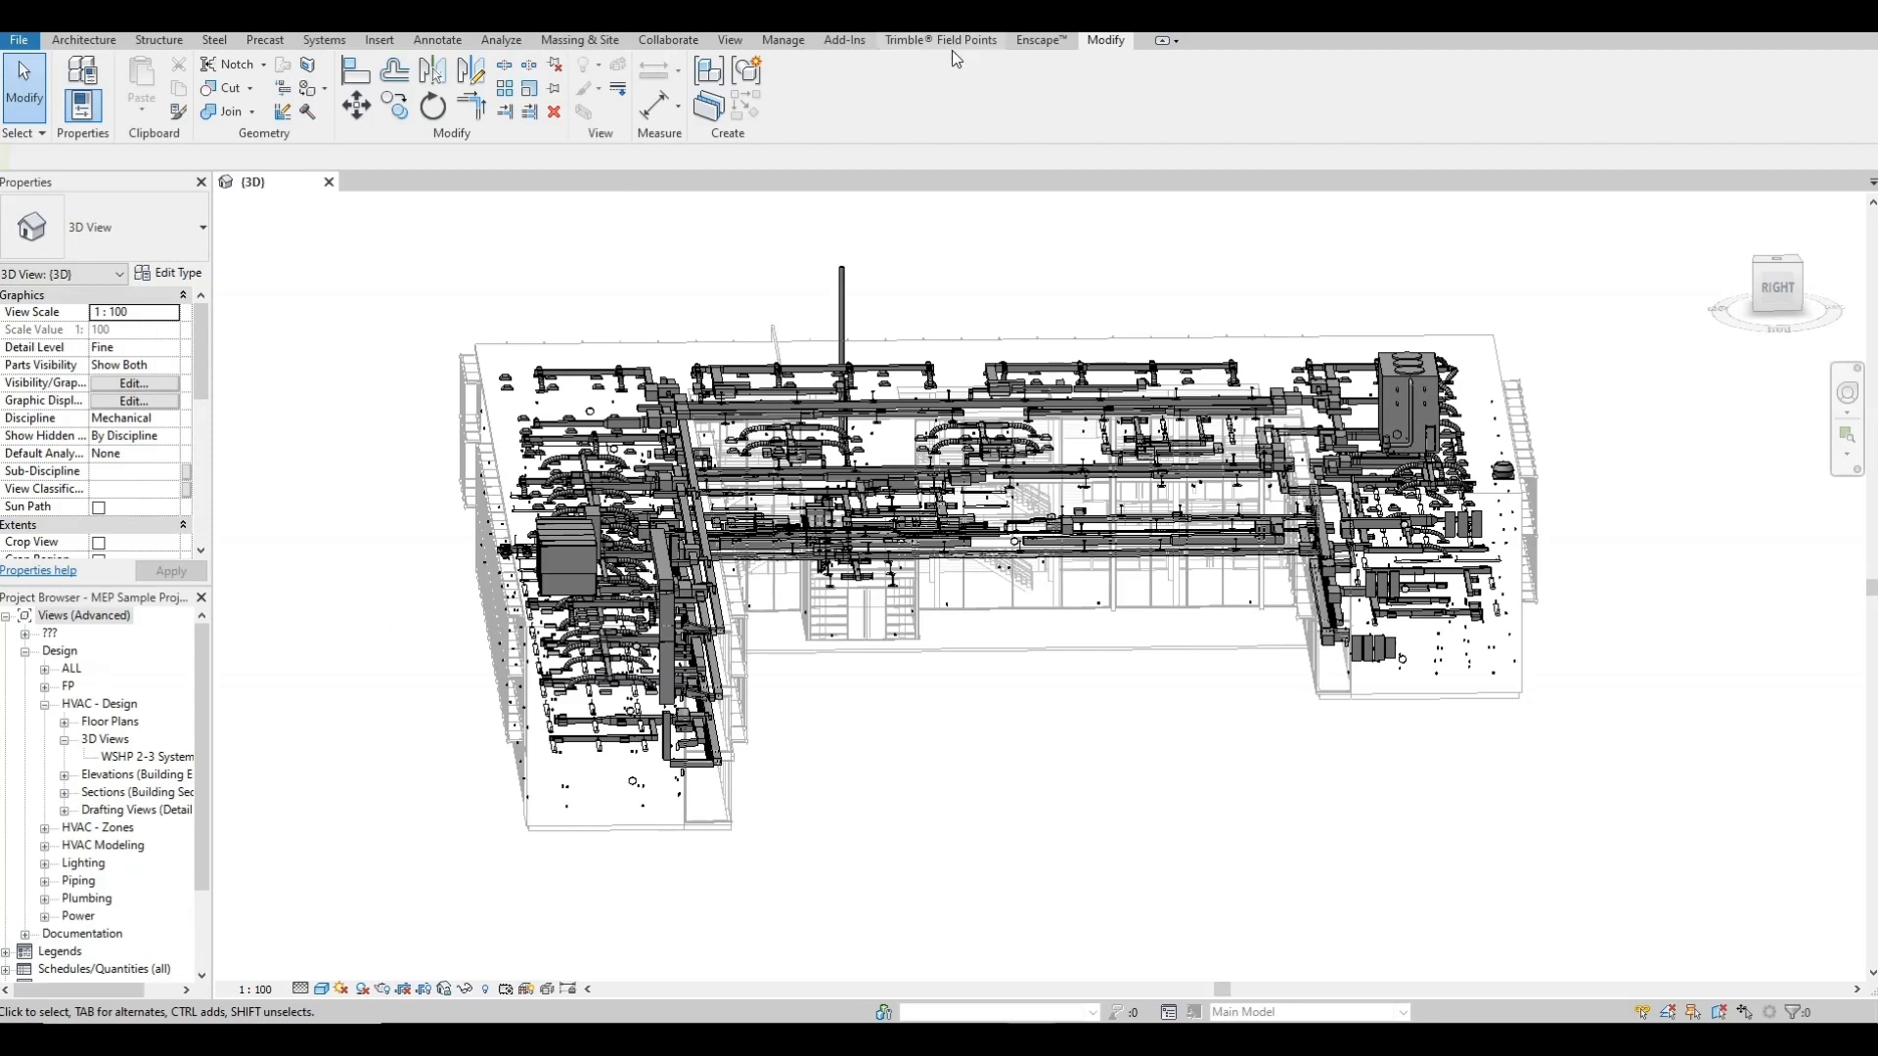
- In the Trimble field point settings, include leaders for annotations and position the annotations at the Upper Left Corner
left_click(922, 41)
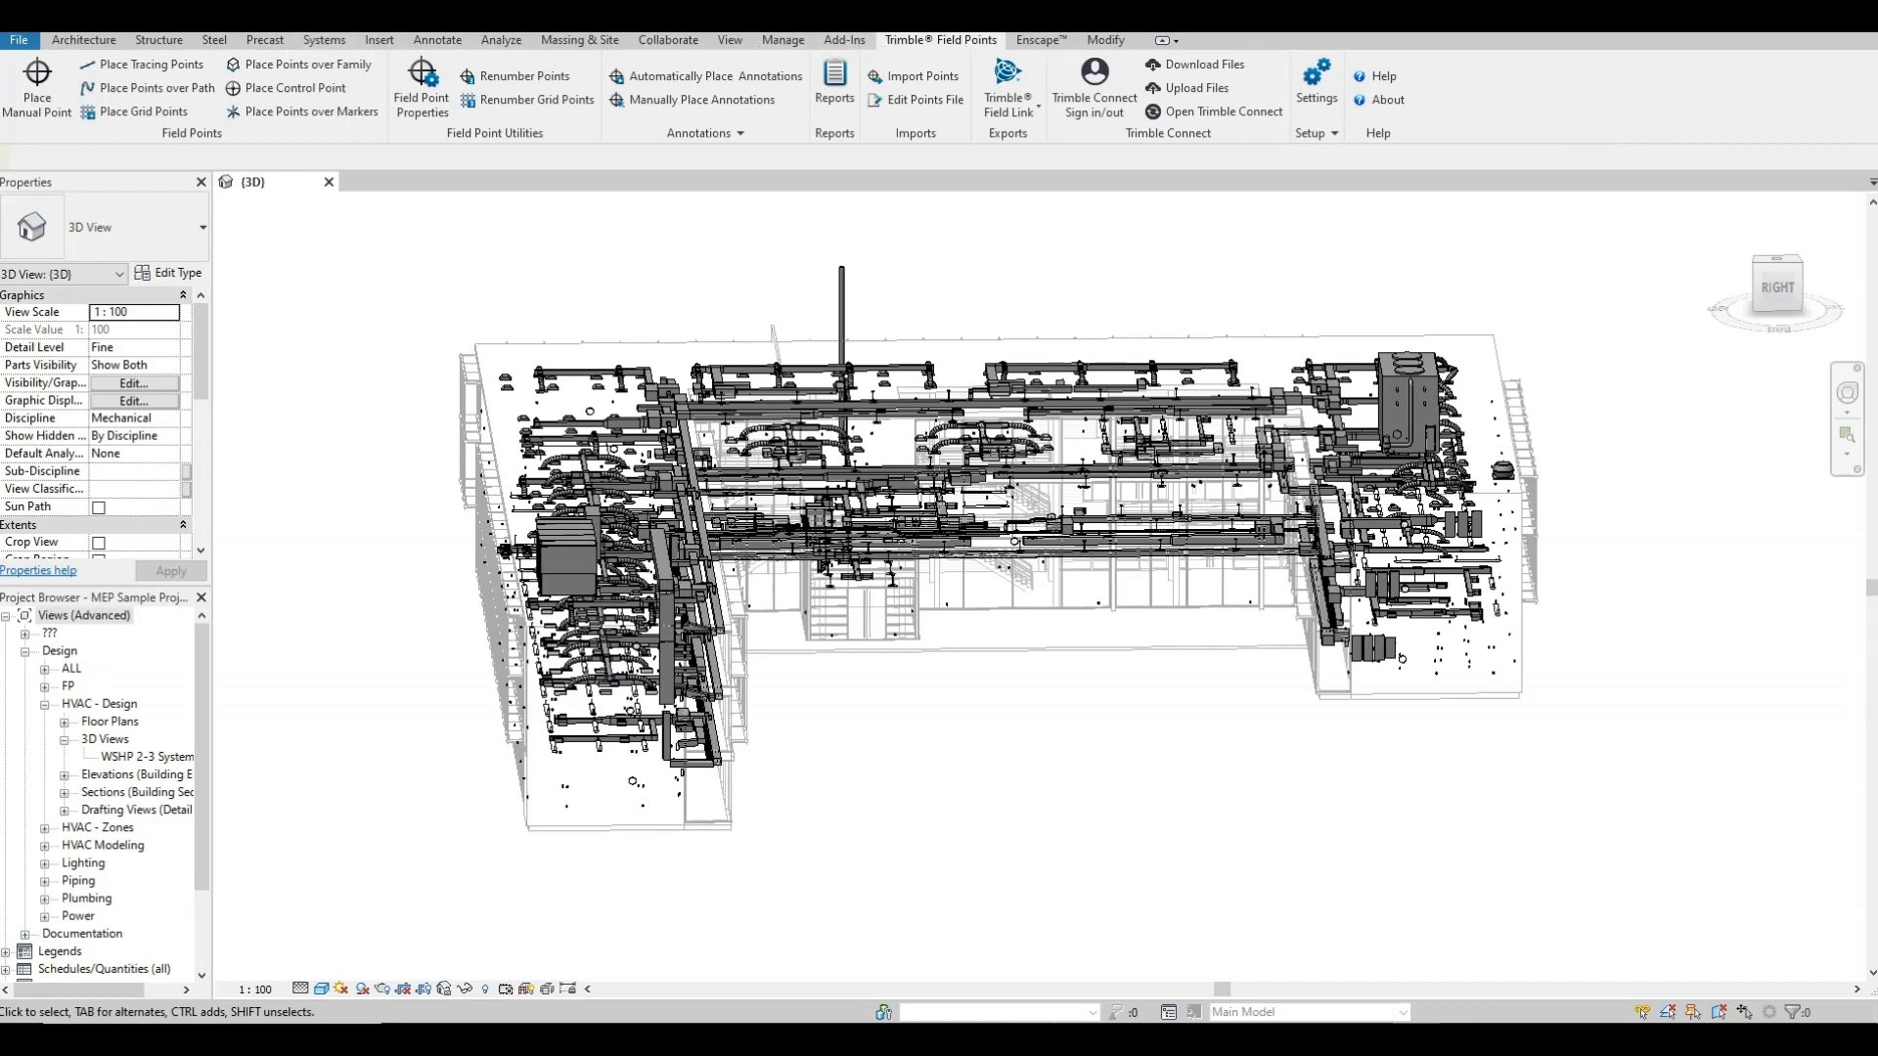
left_click(1316, 78)
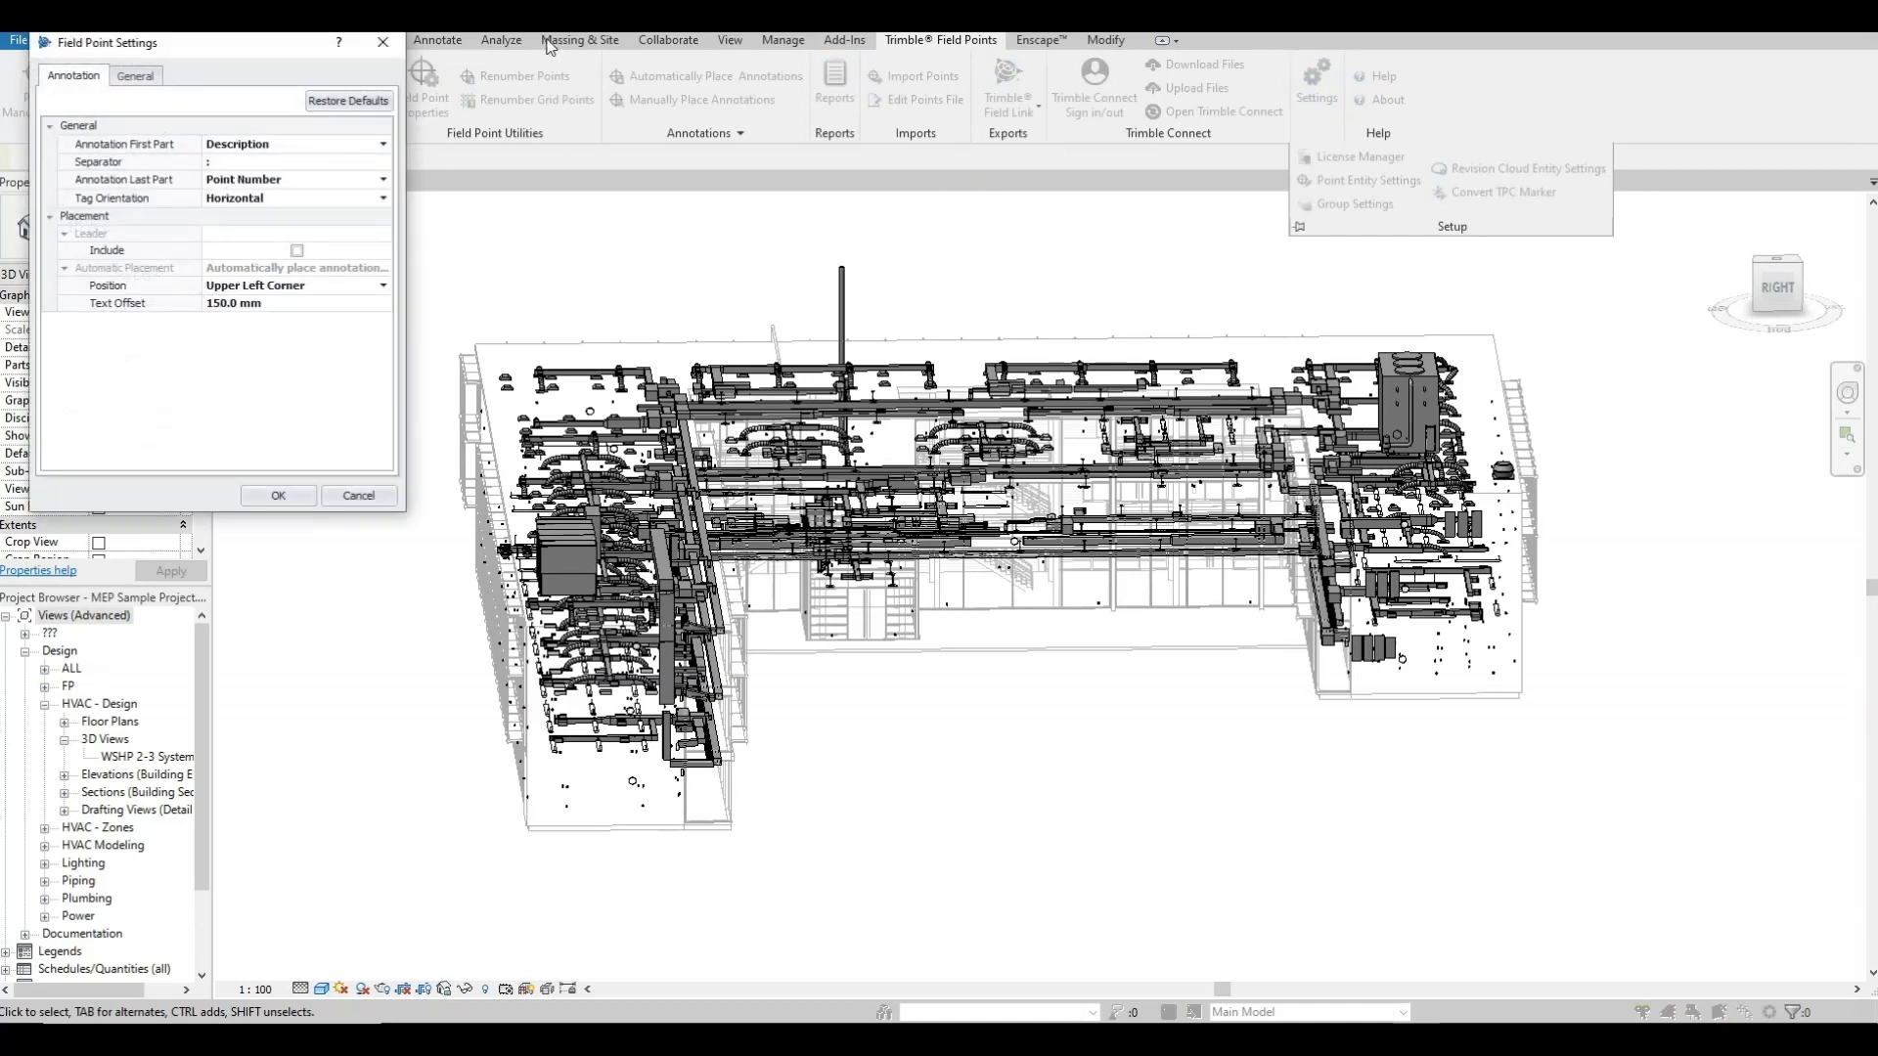
left_click_drag(295, 49, 549, 212)
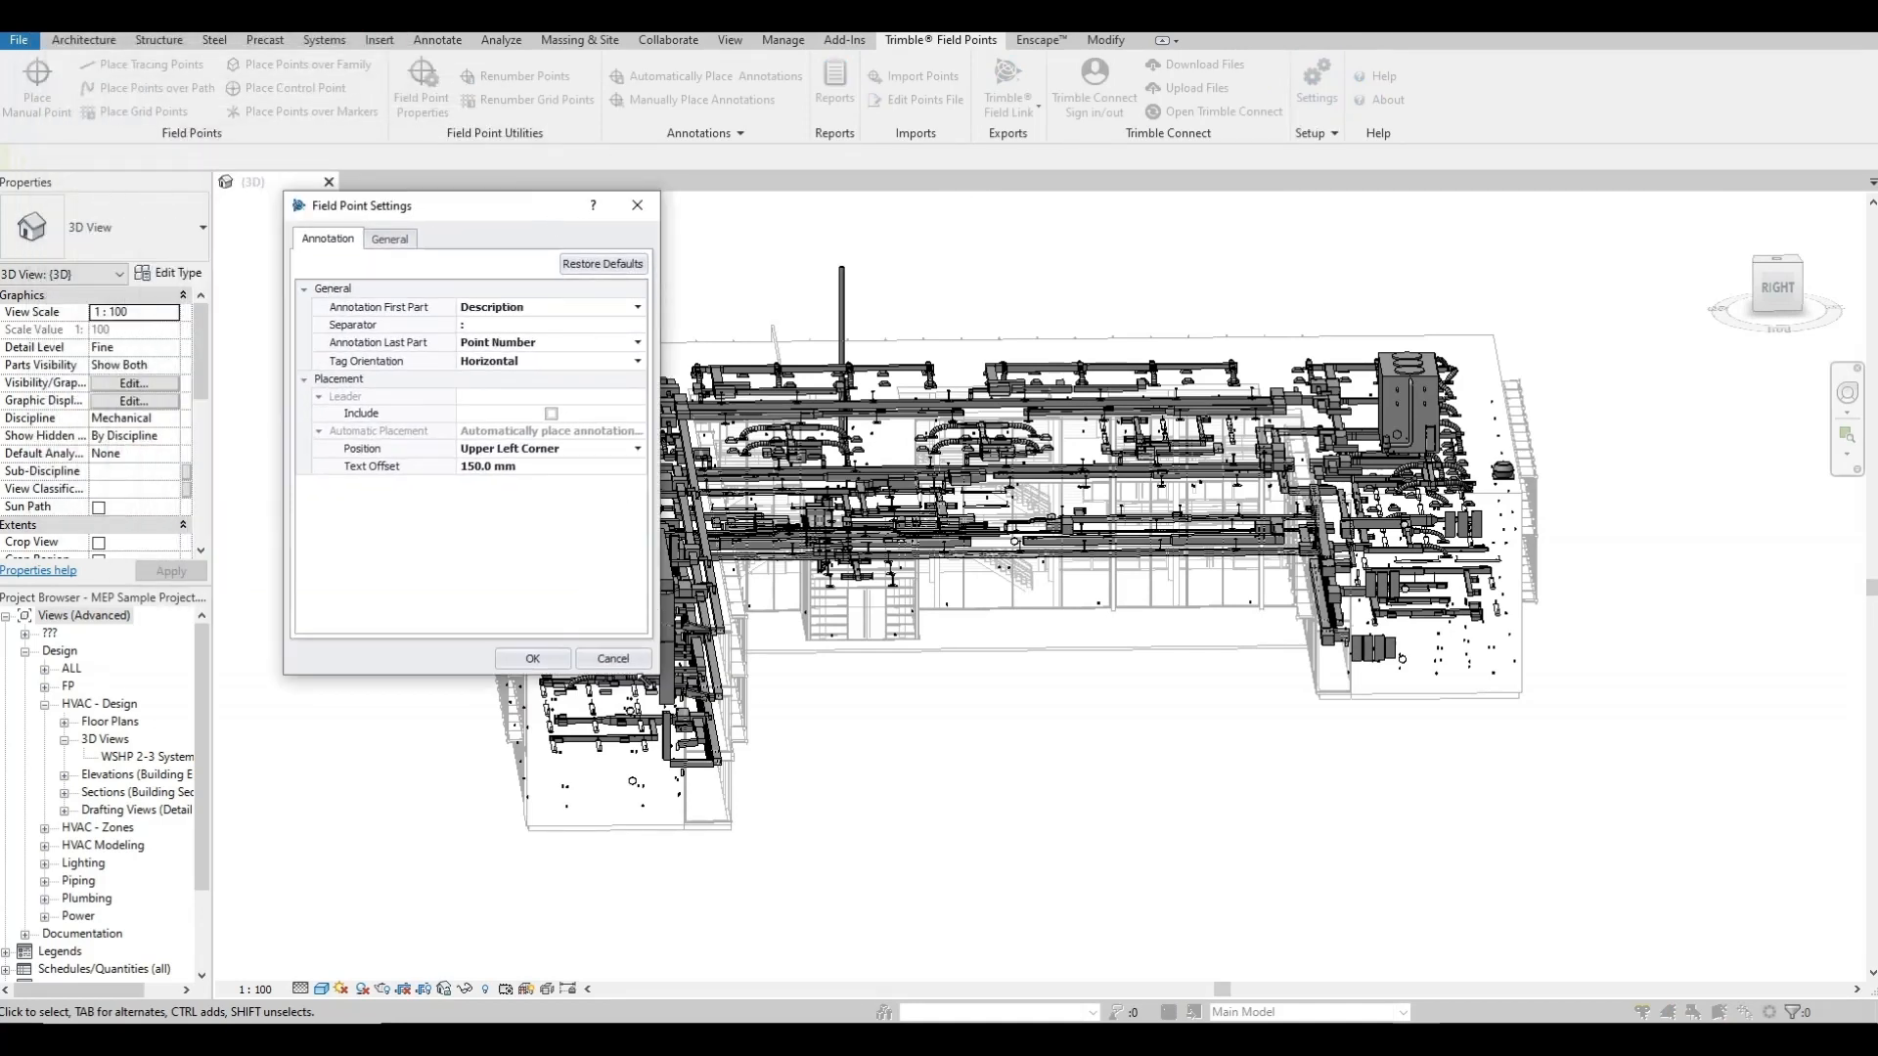
left_click_drag(653, 673, 849, 845)
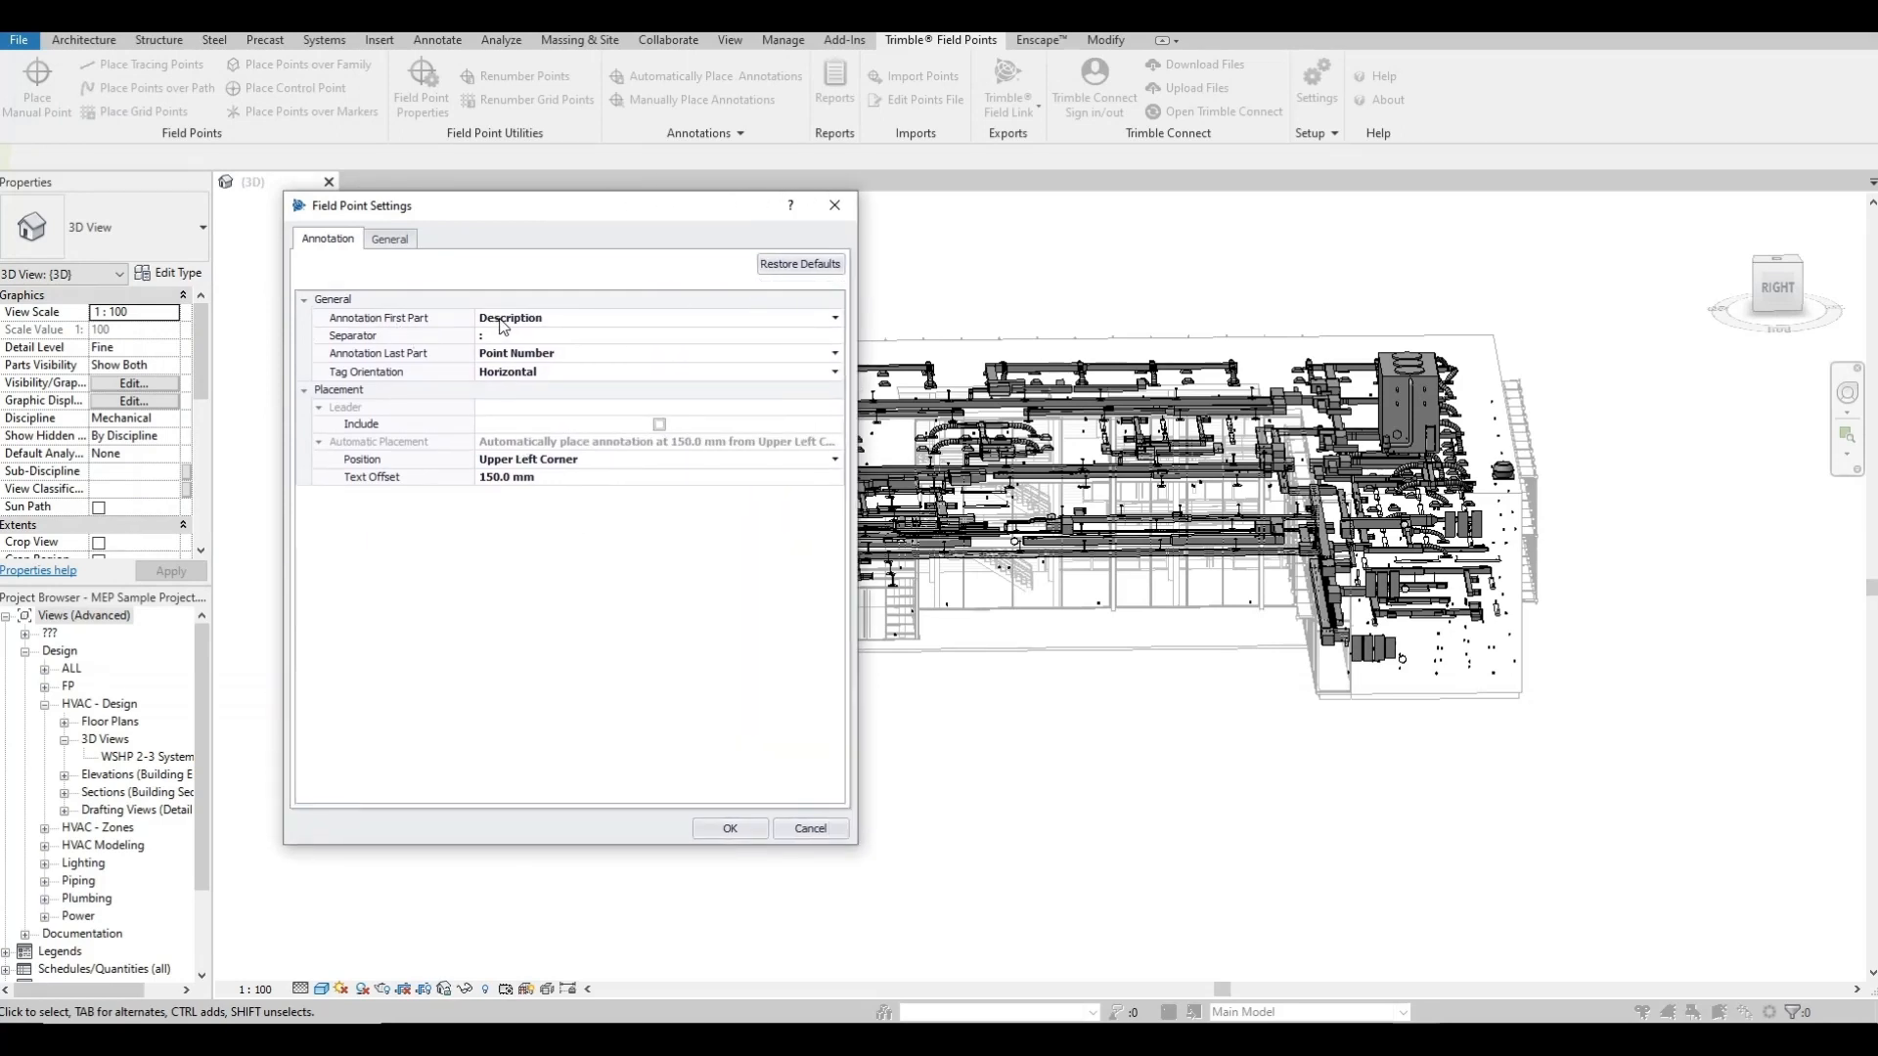
left_click(661, 425)
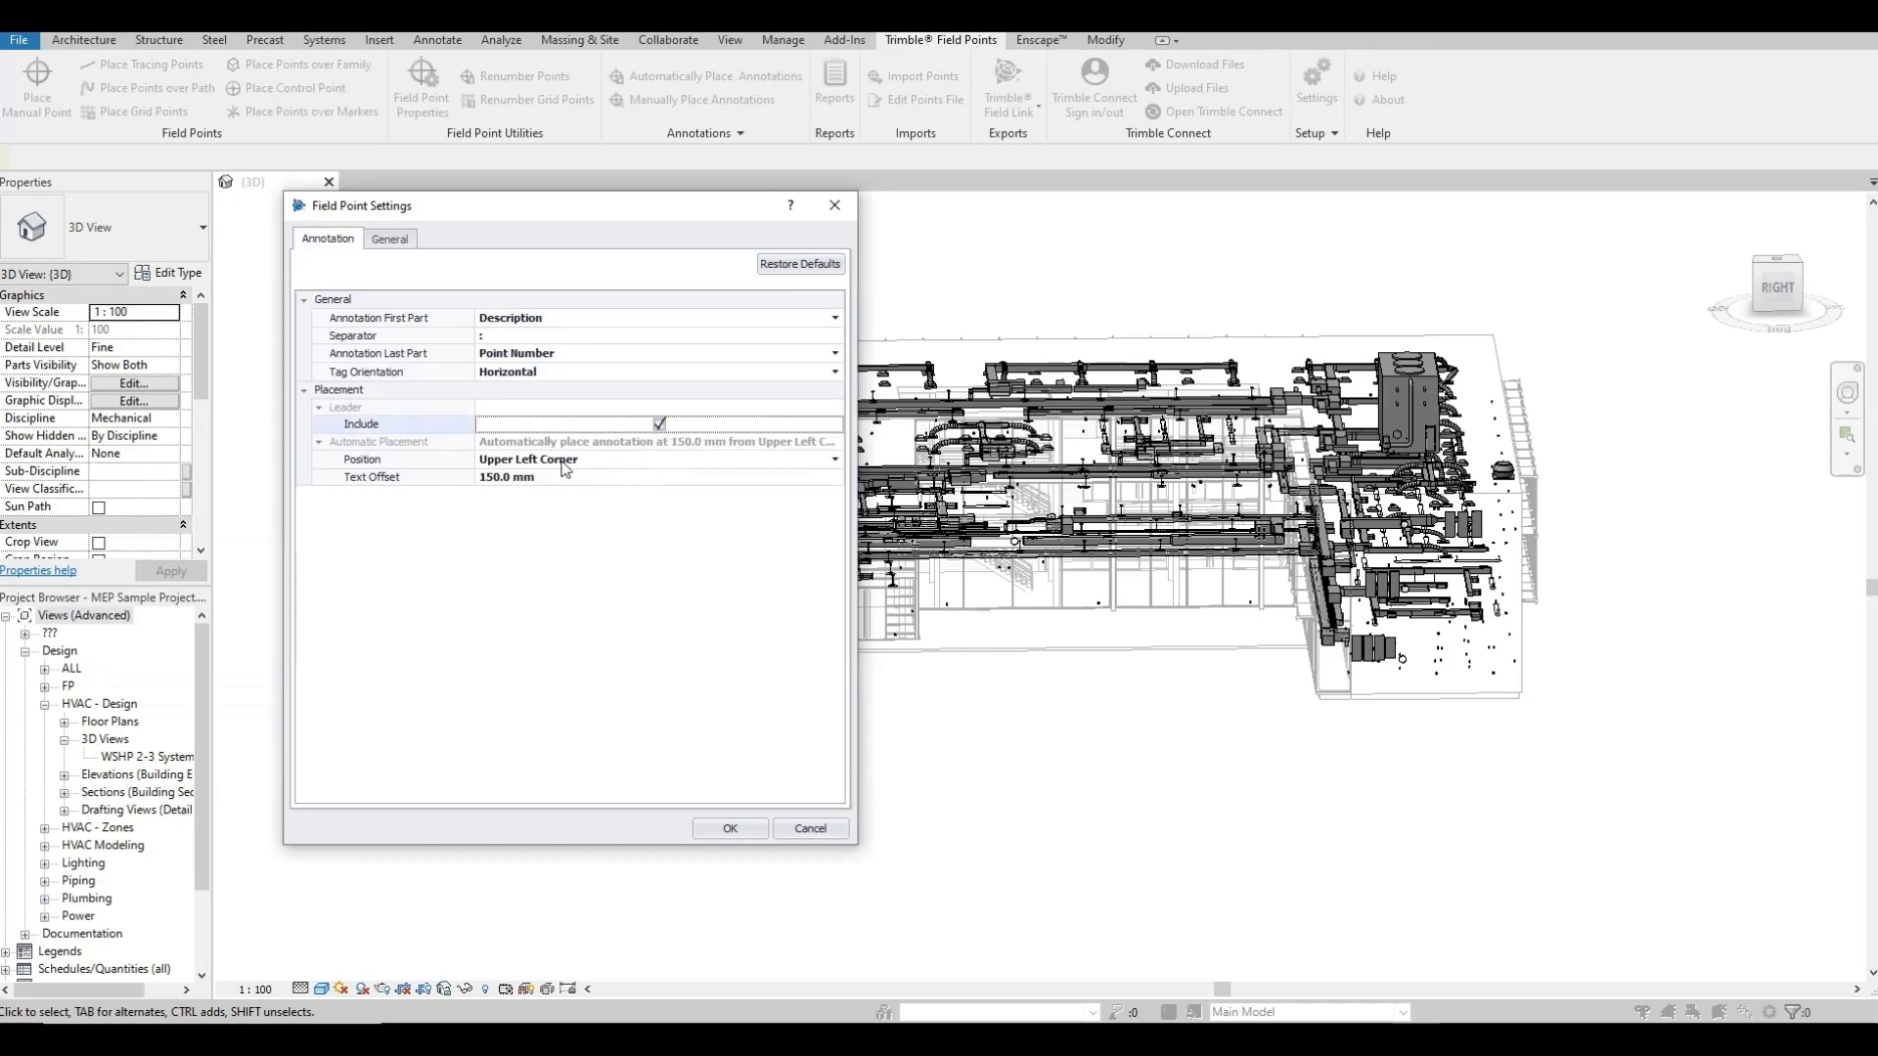
left_click(565, 462)
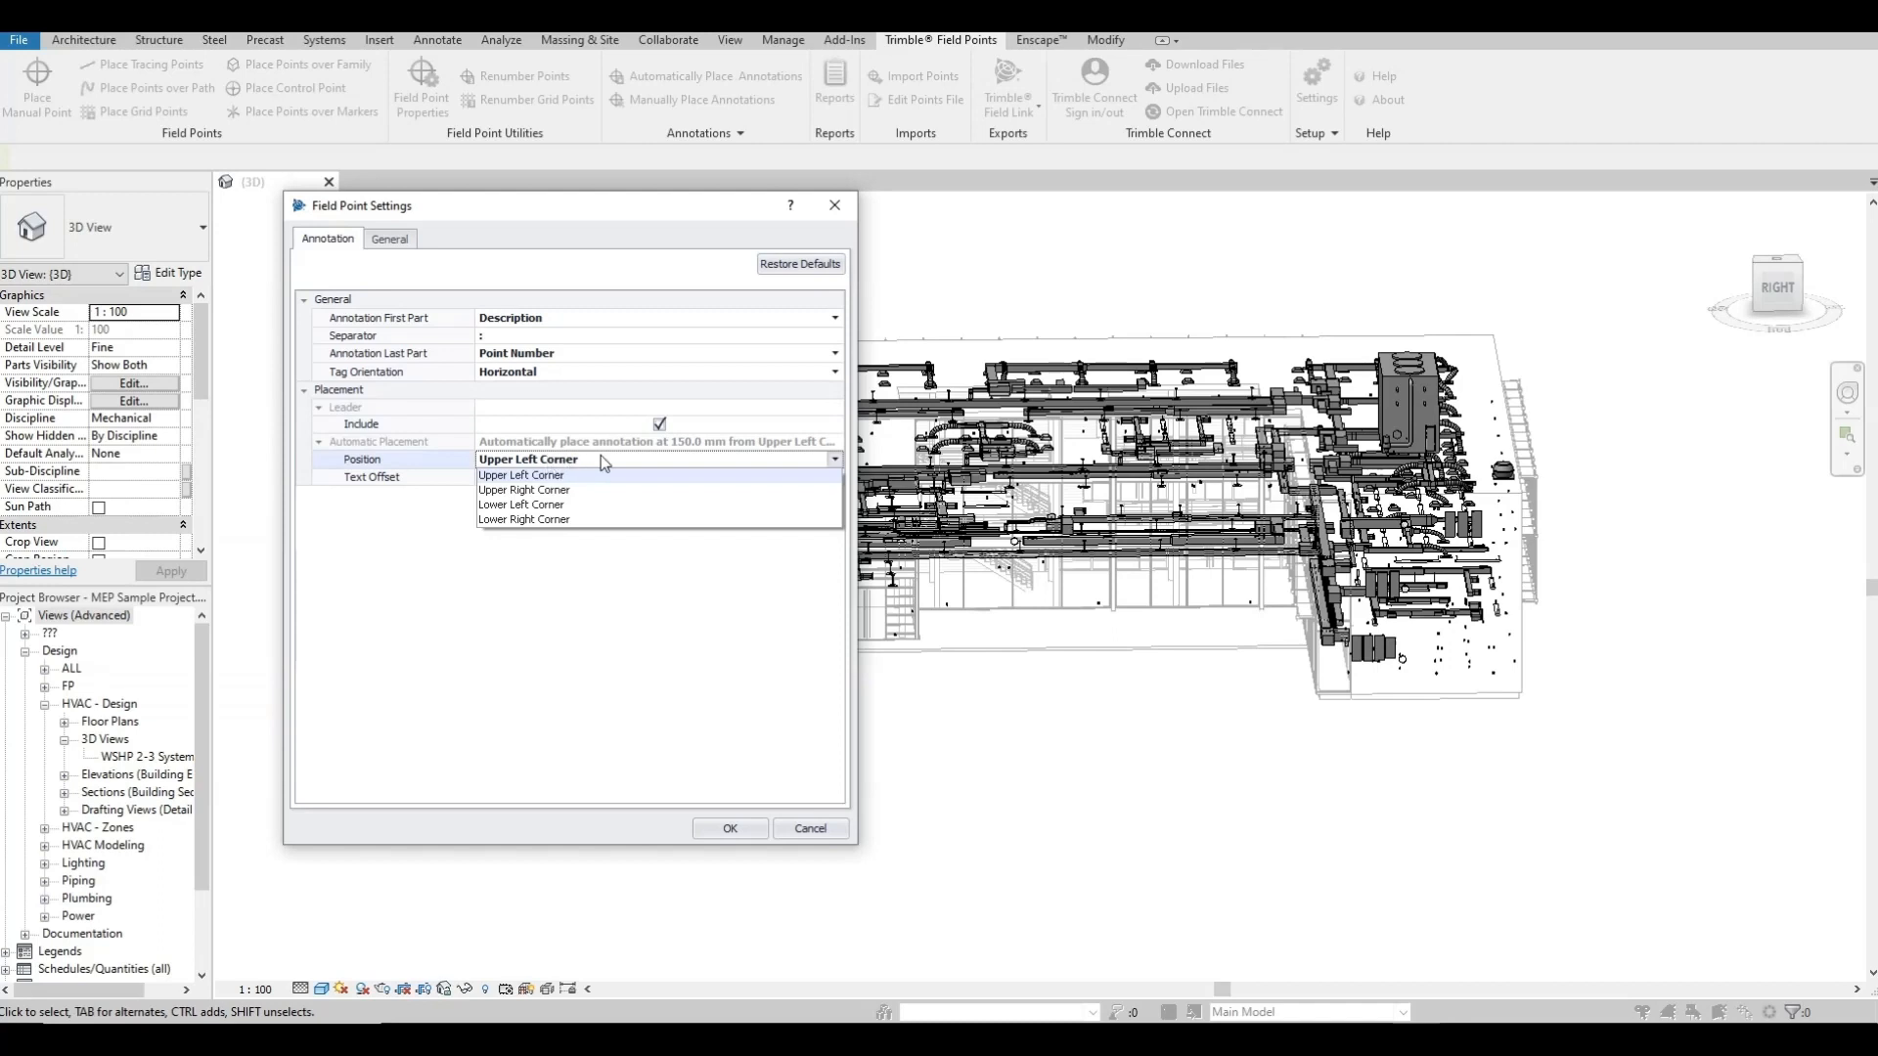
left_click(550, 476)
left_click(571, 479)
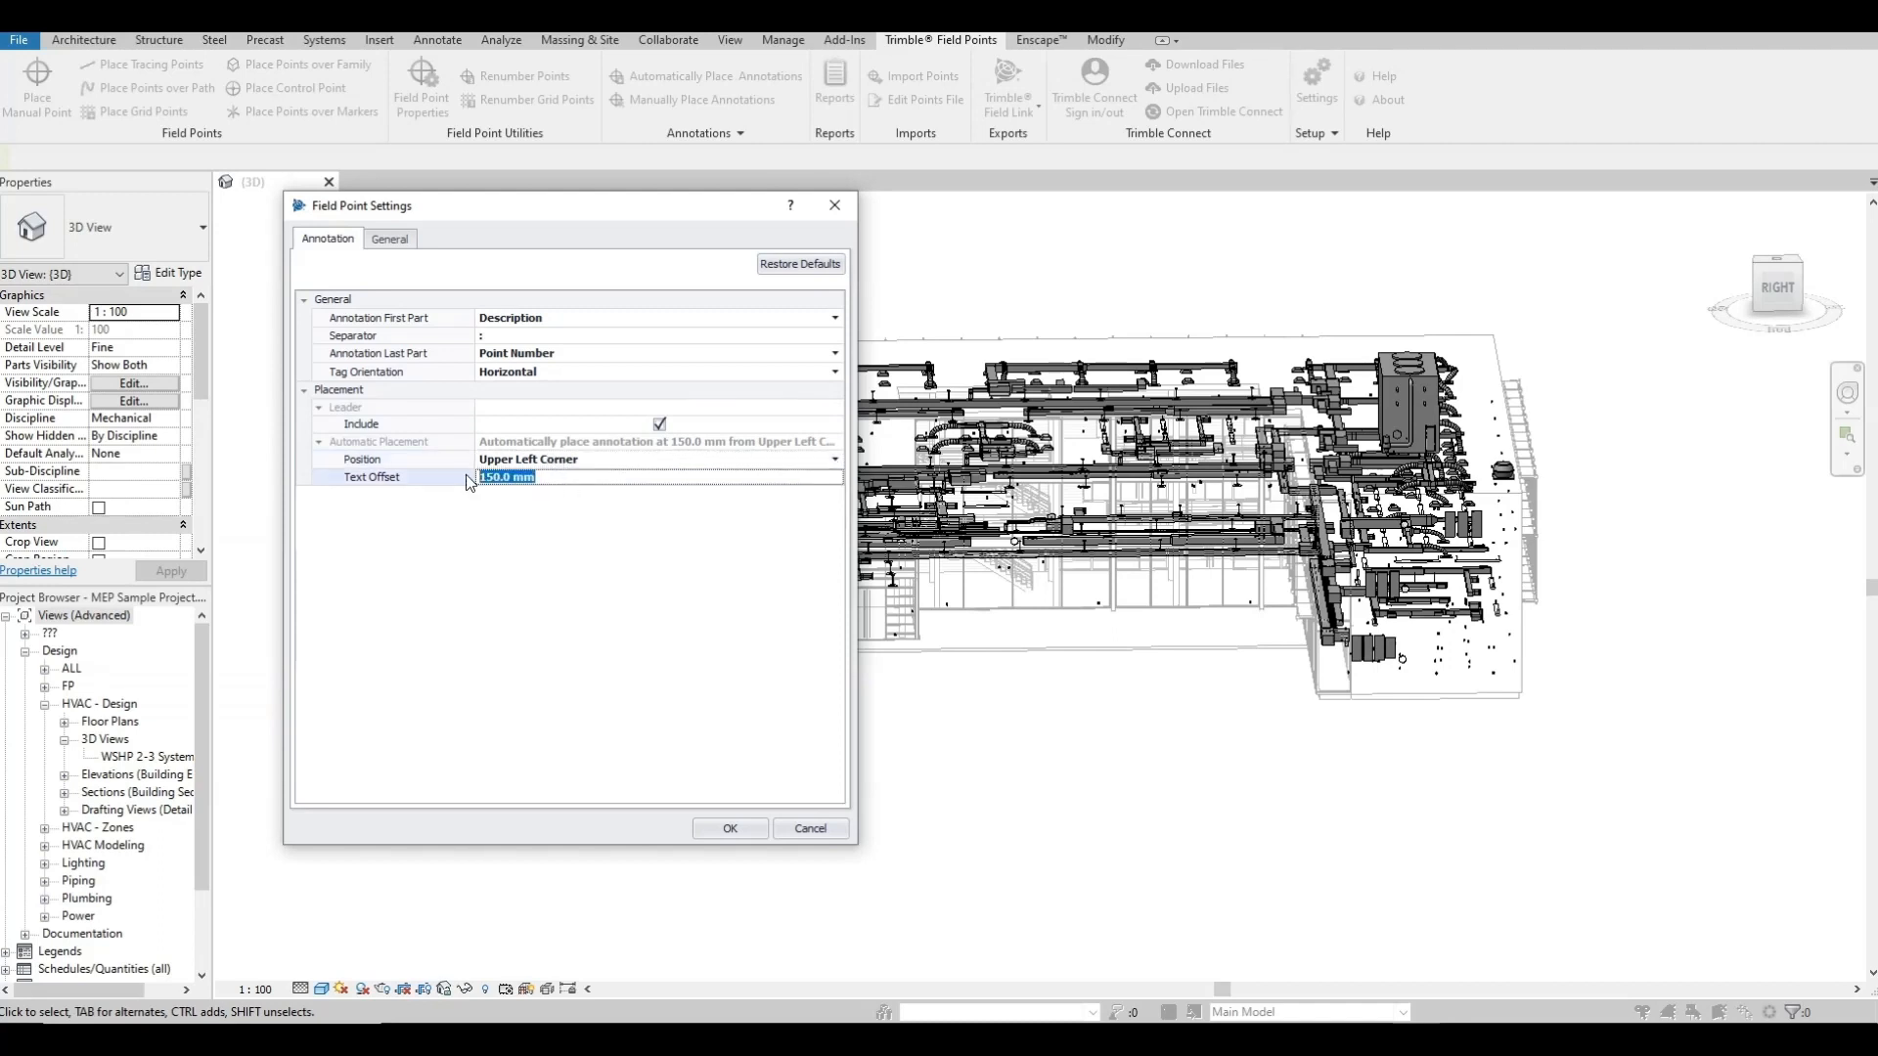
- Review the default attribute names for field points and accept the settings
left_click(389, 241)
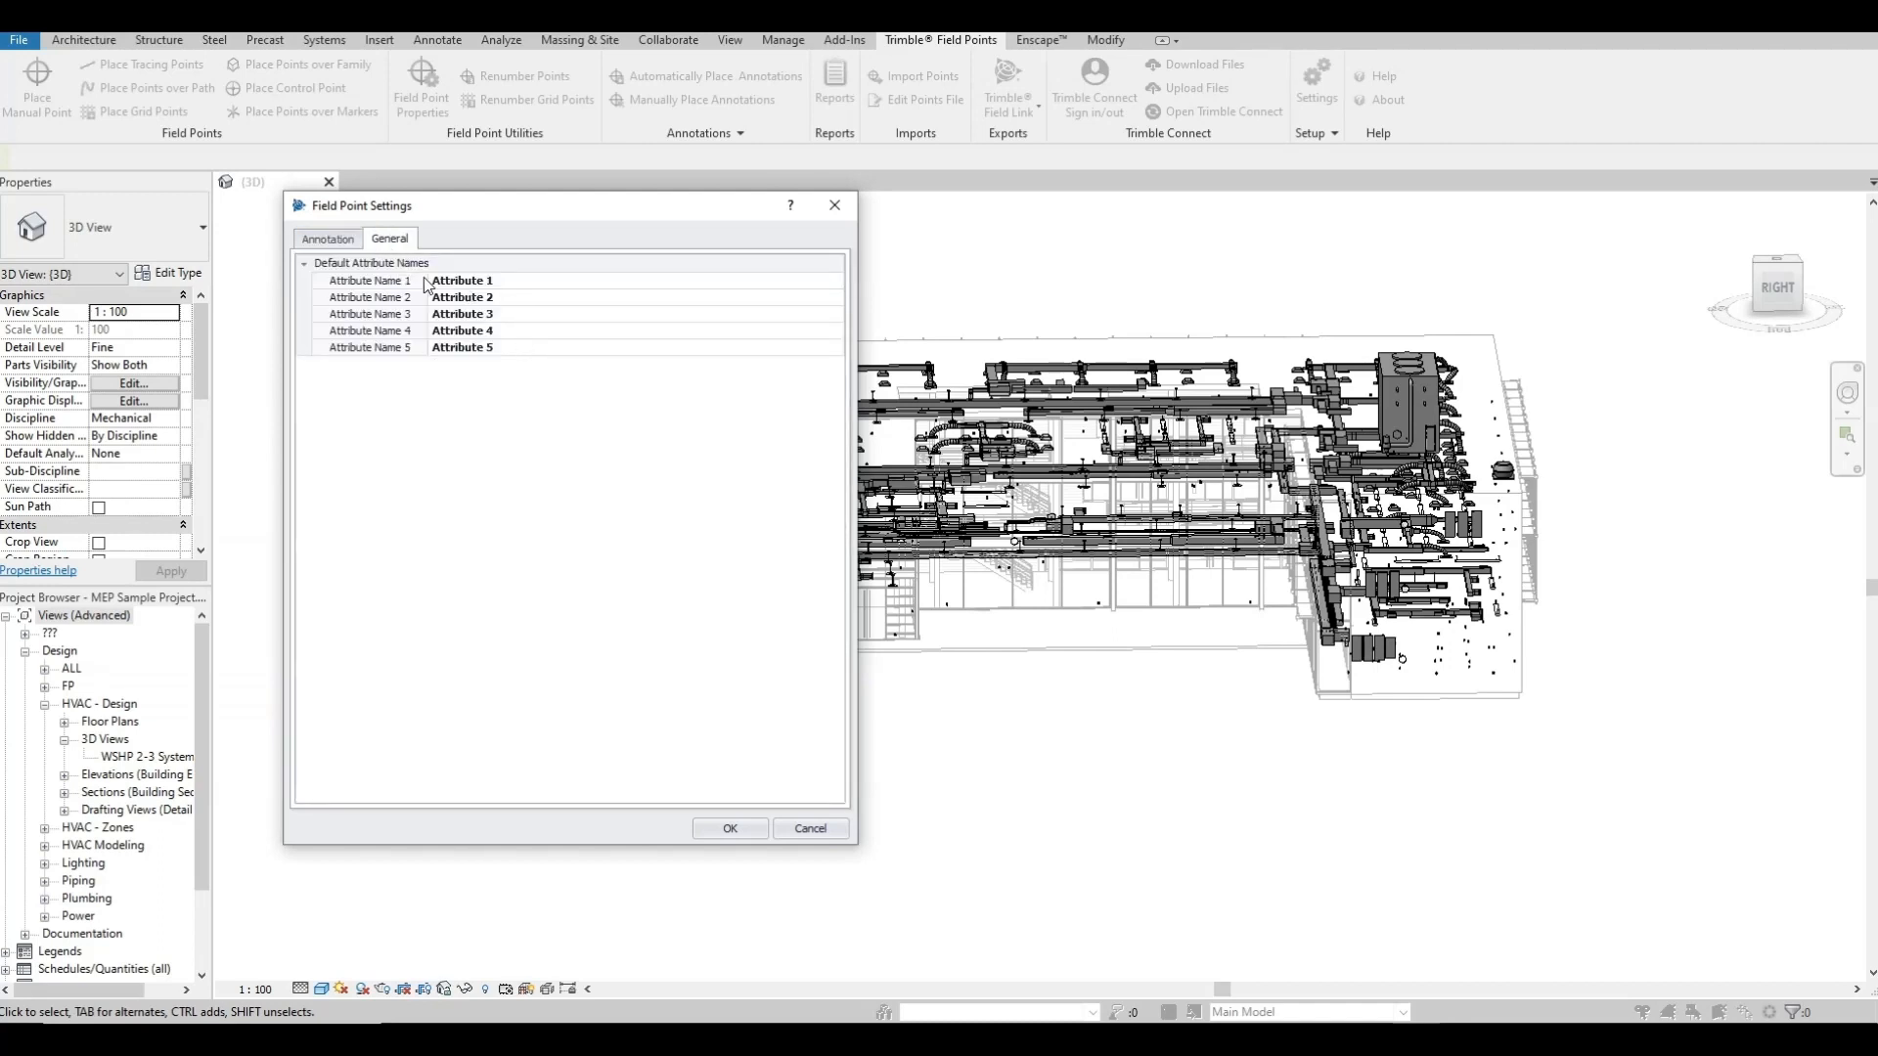
left_click(460, 283)
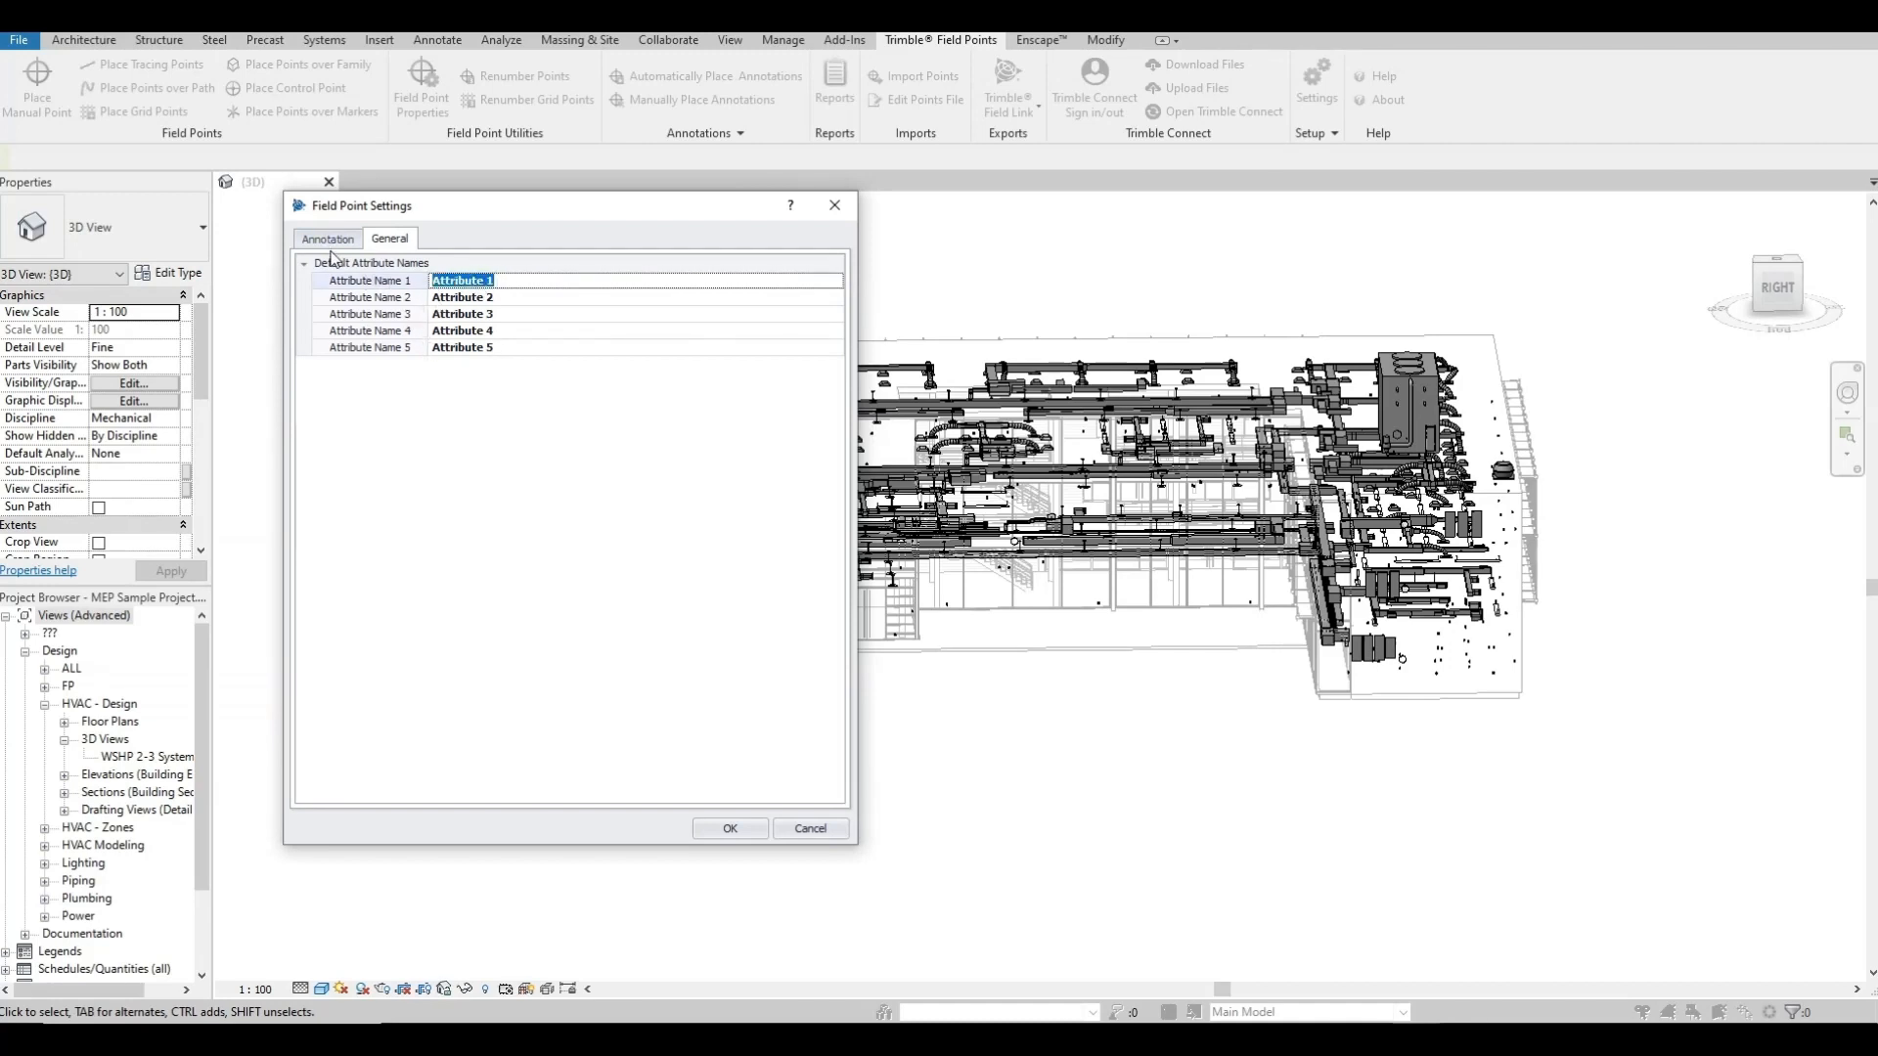
left_click(338, 241)
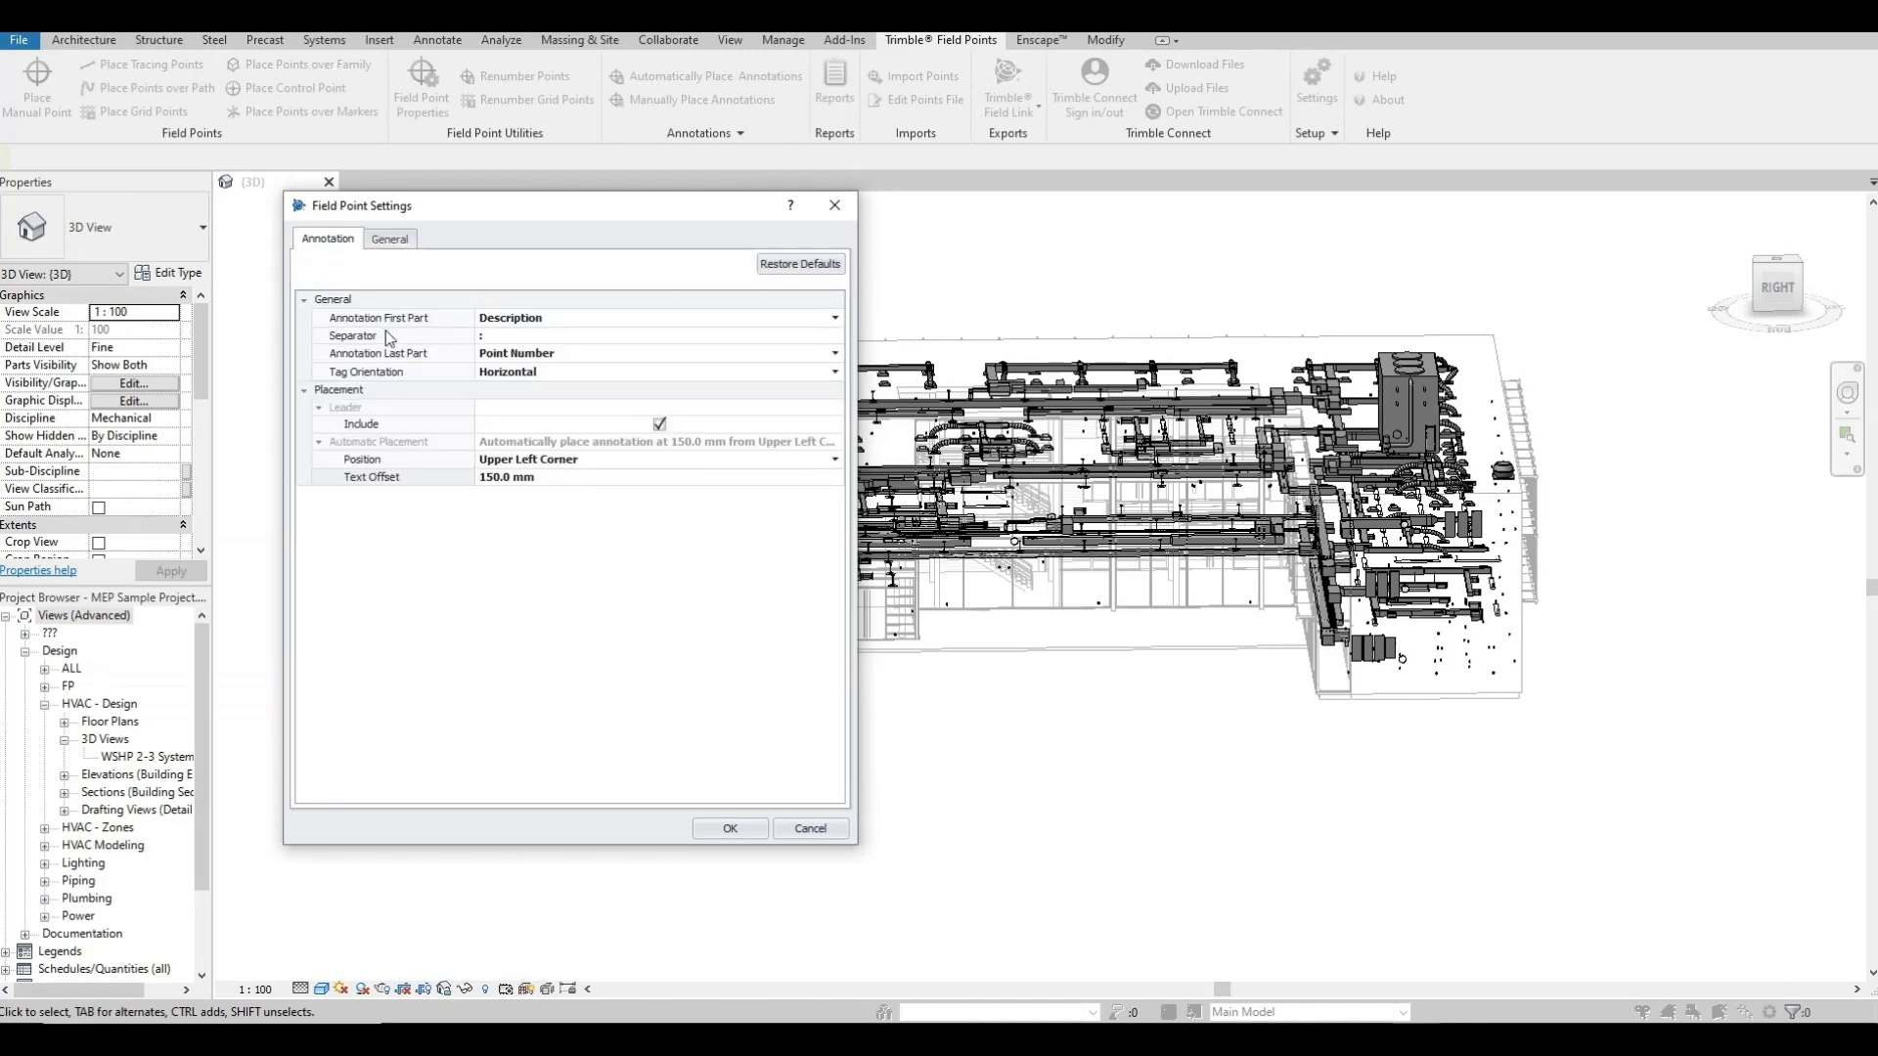
left_click(728, 829)
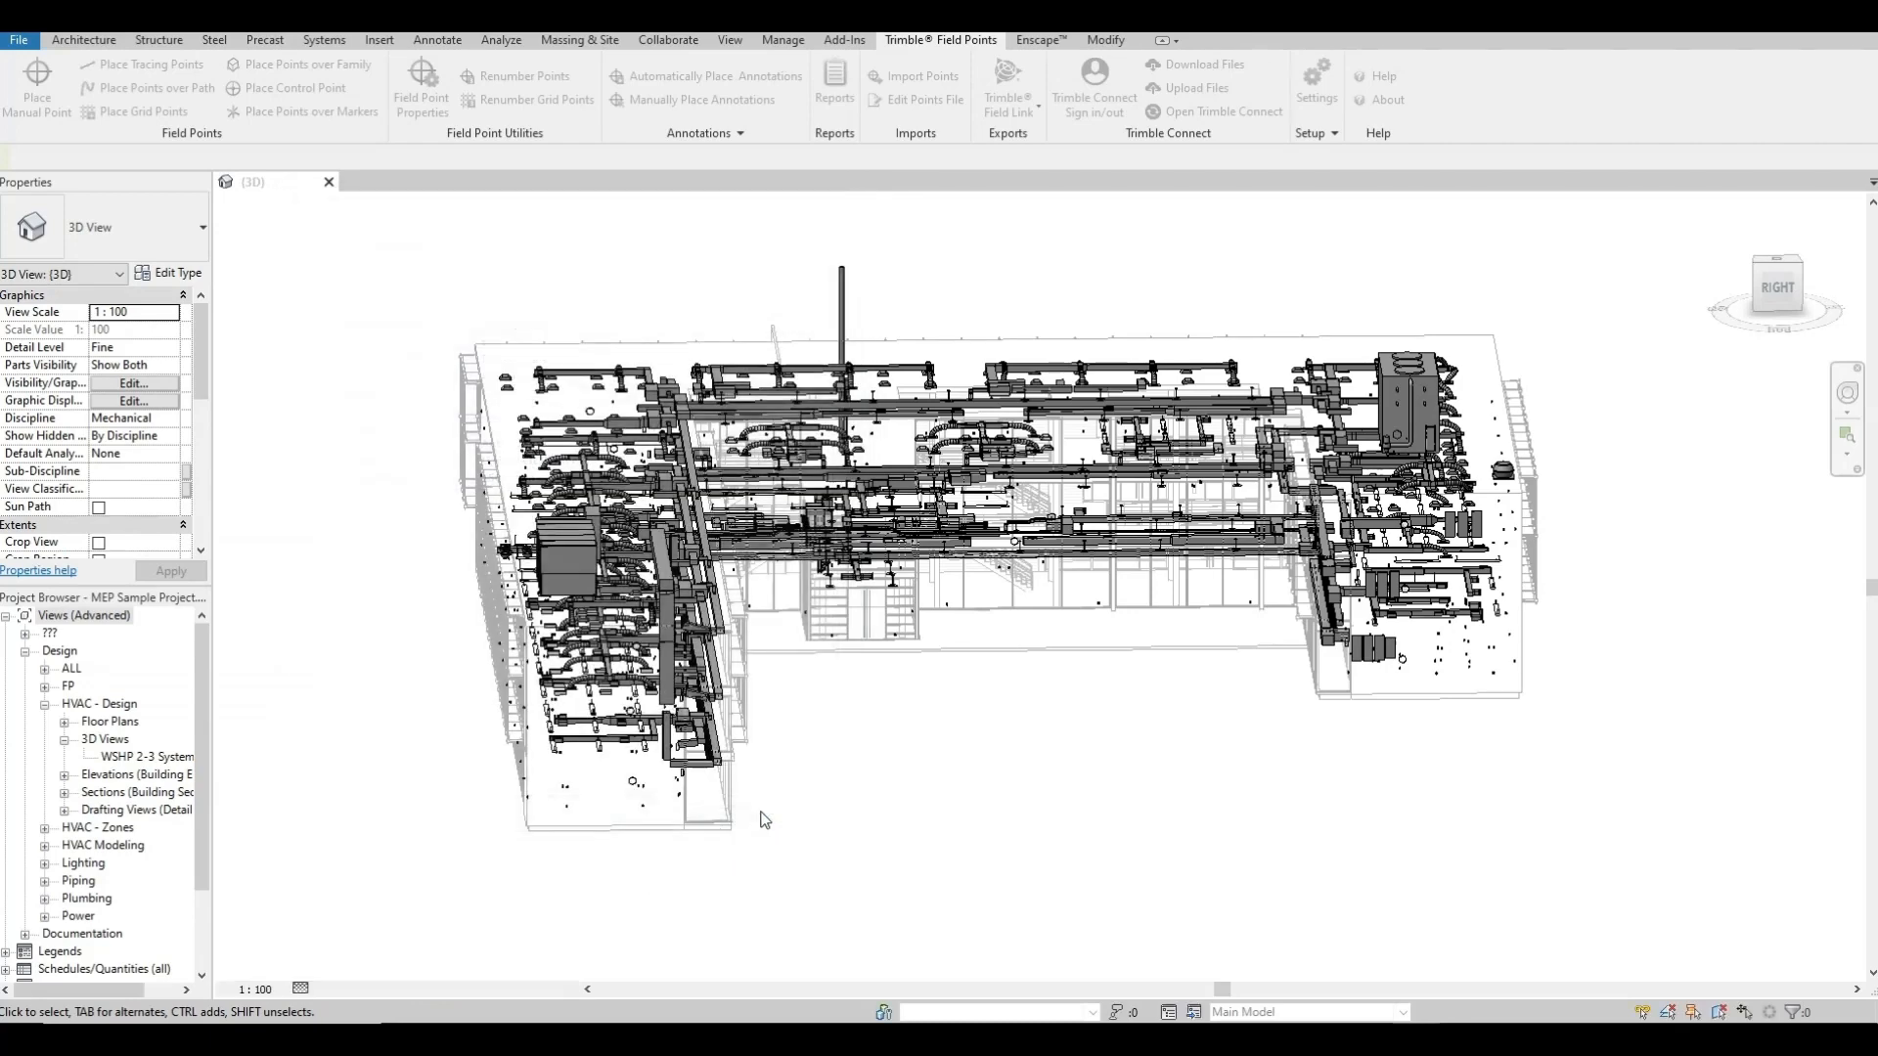
- Start a manual field point near the slab's corner, keeping the description Slab and choosing the group Structure
middle_click_drag(1227, 573, 1300, 556)
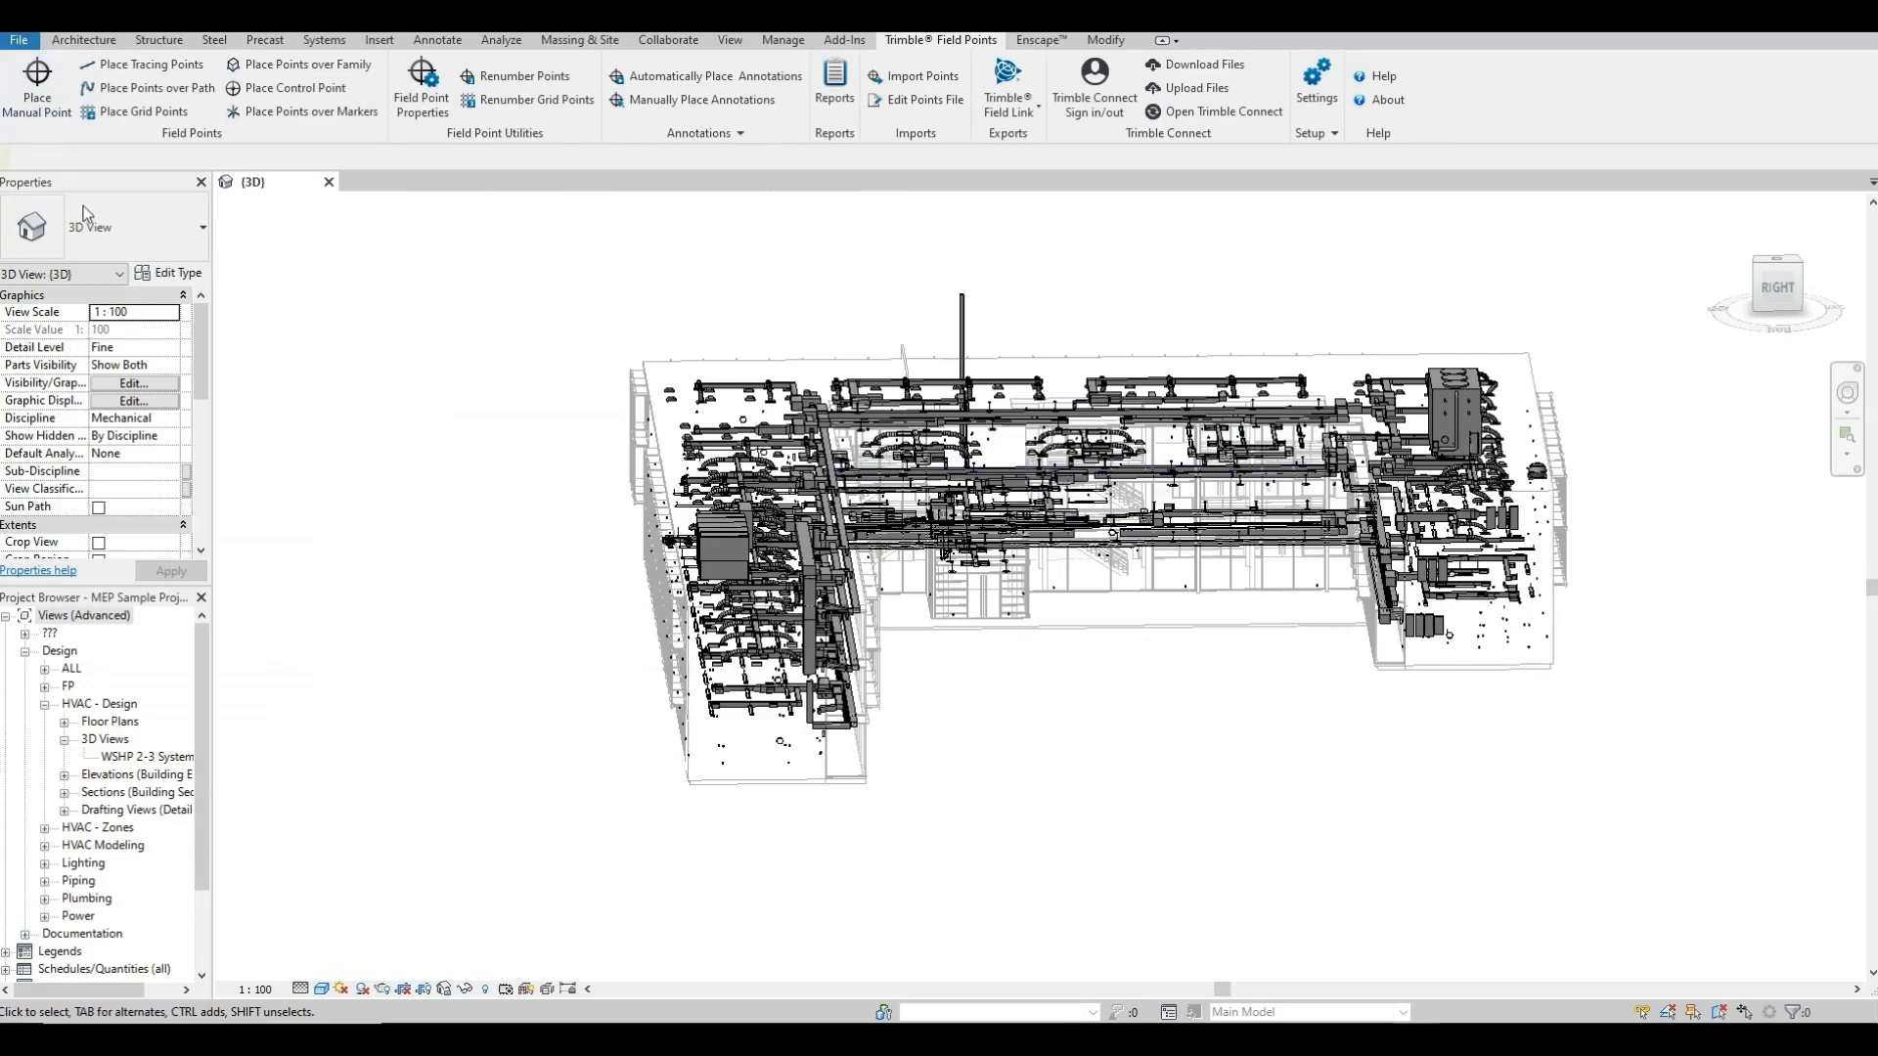
middle_click_drag(1374, 633, 1035, 647)
scroll(1360, 622, "up", 10)
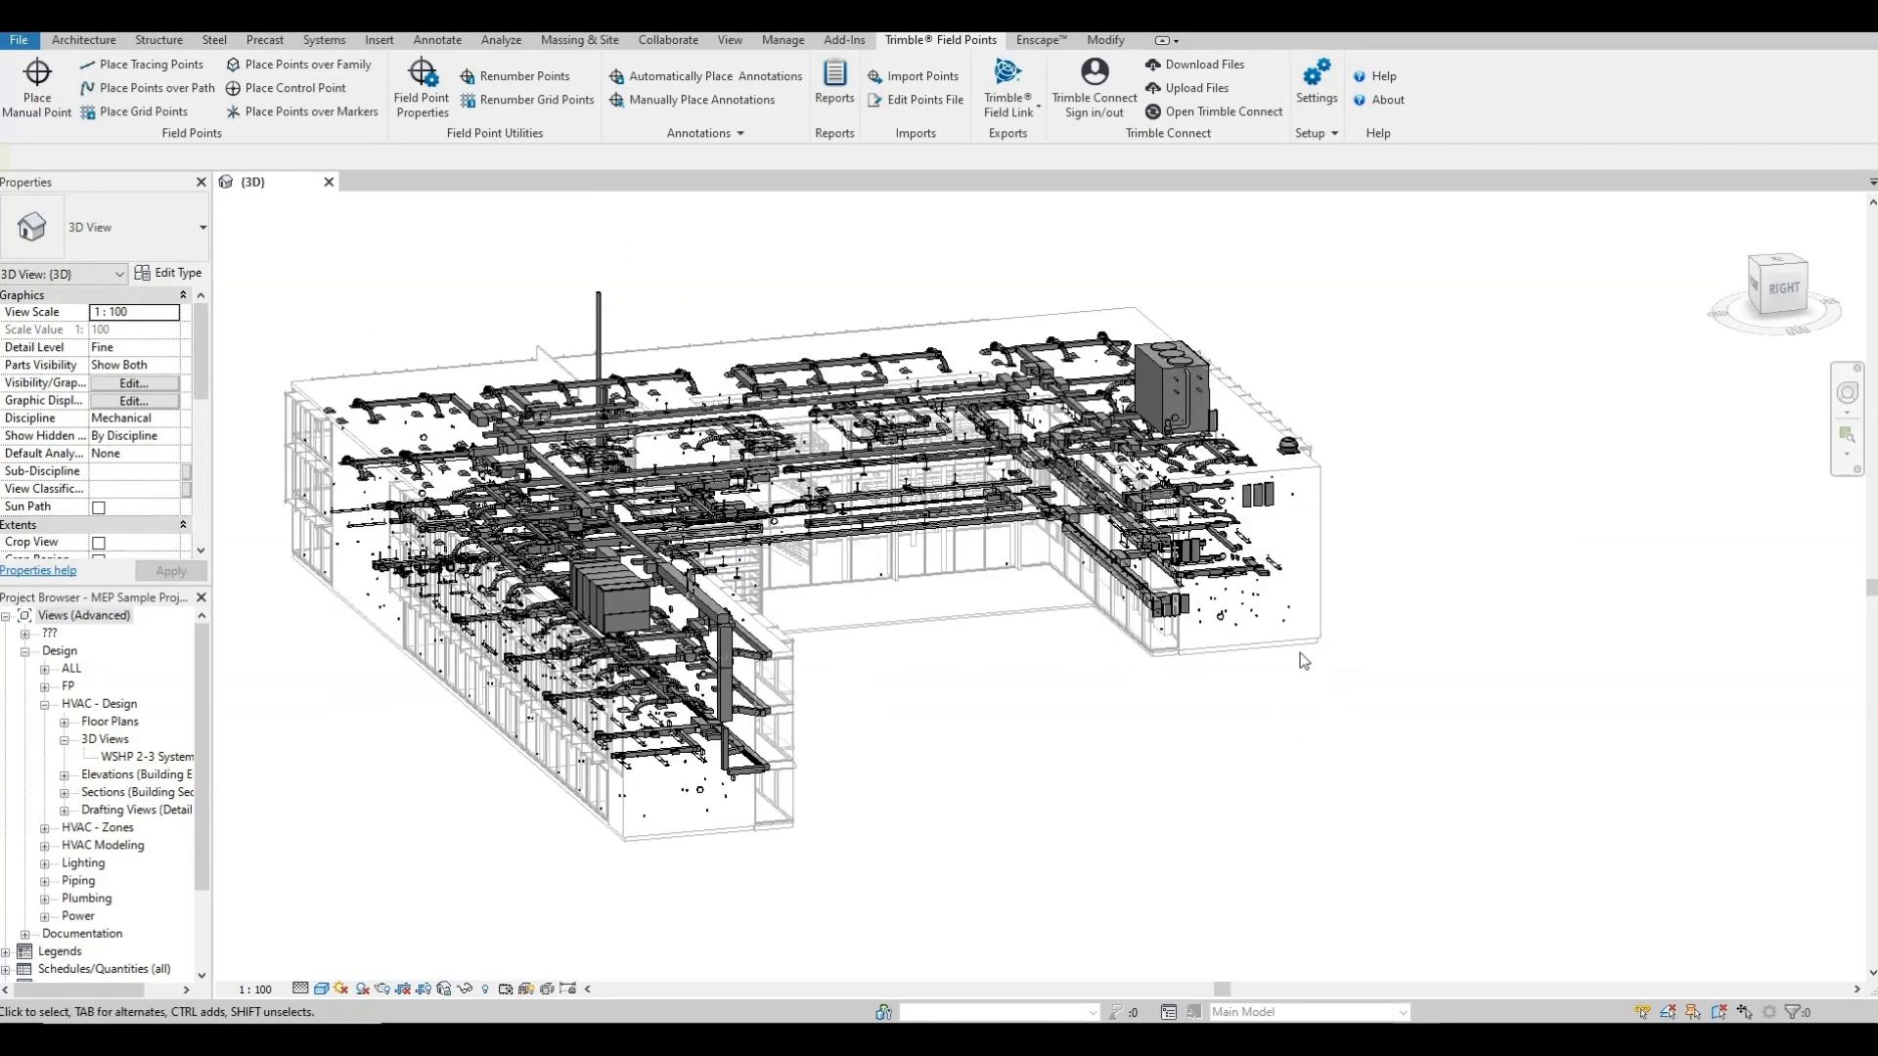
scroll(1376, 618, "up", 3)
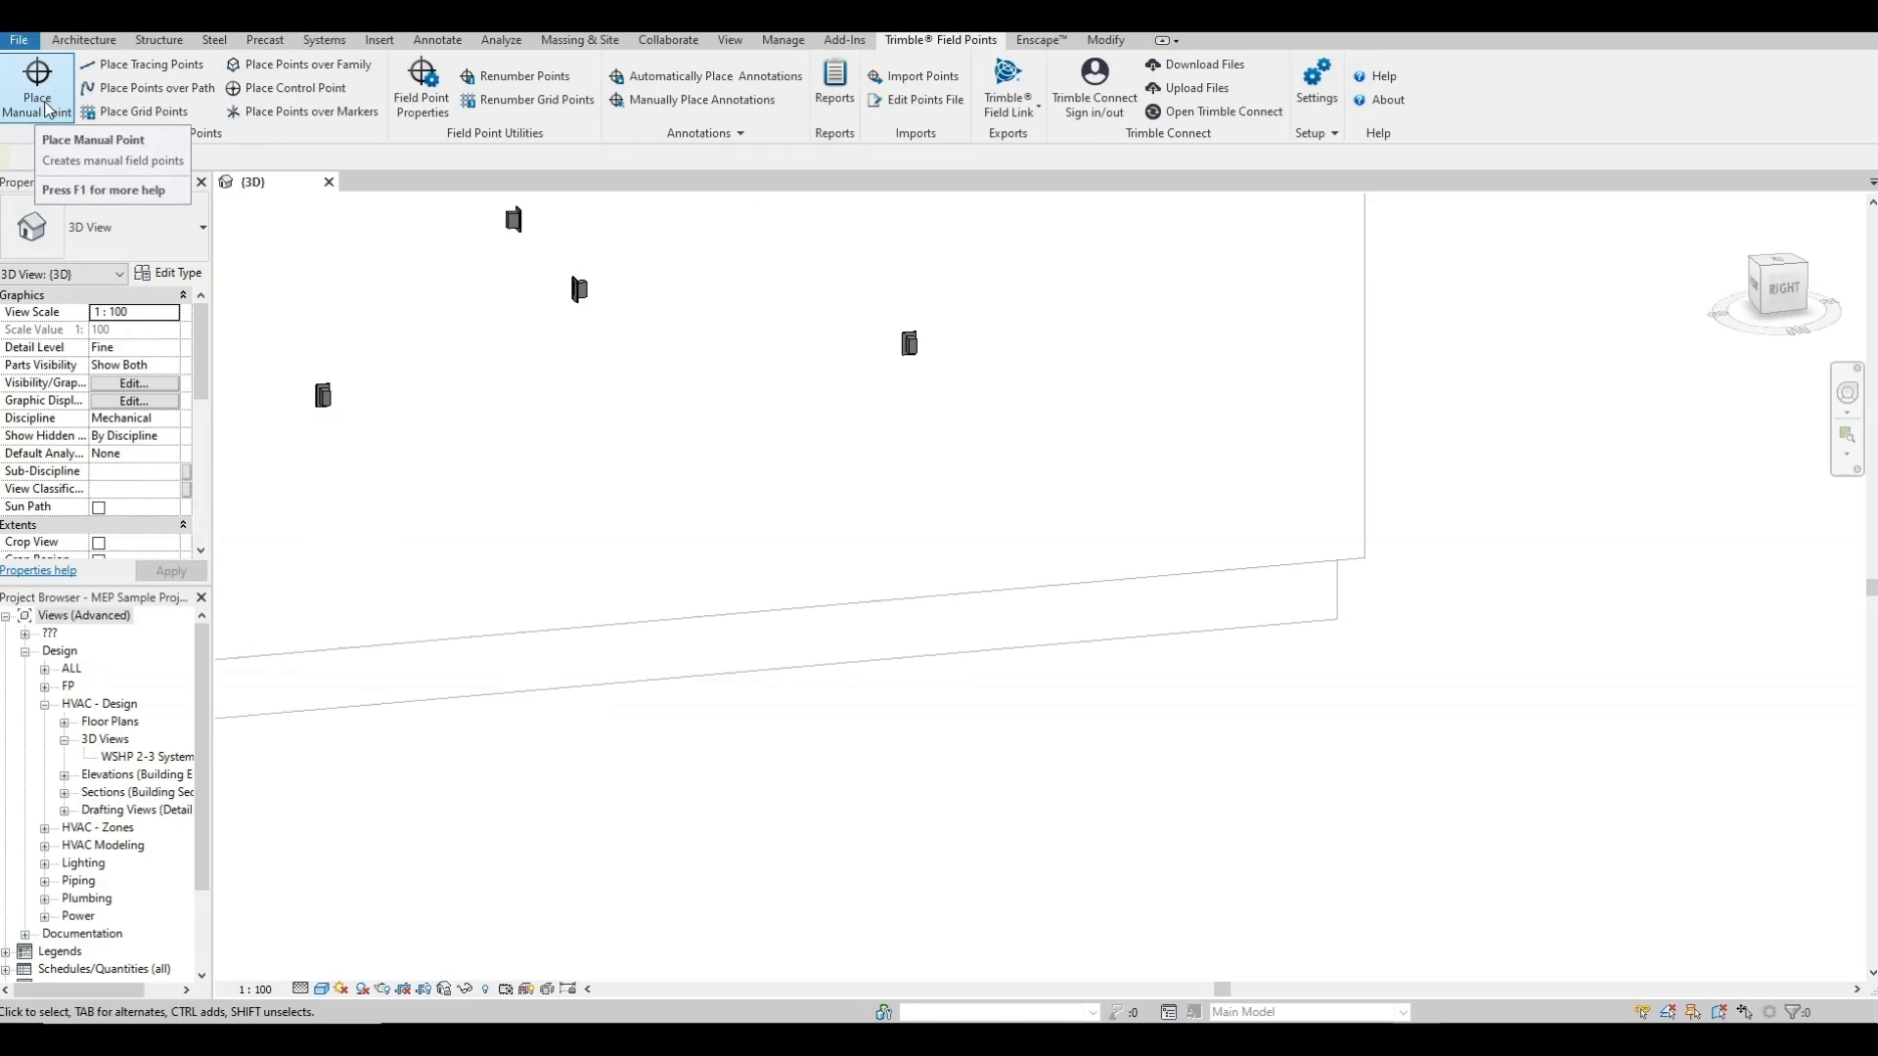
left_click(36, 96)
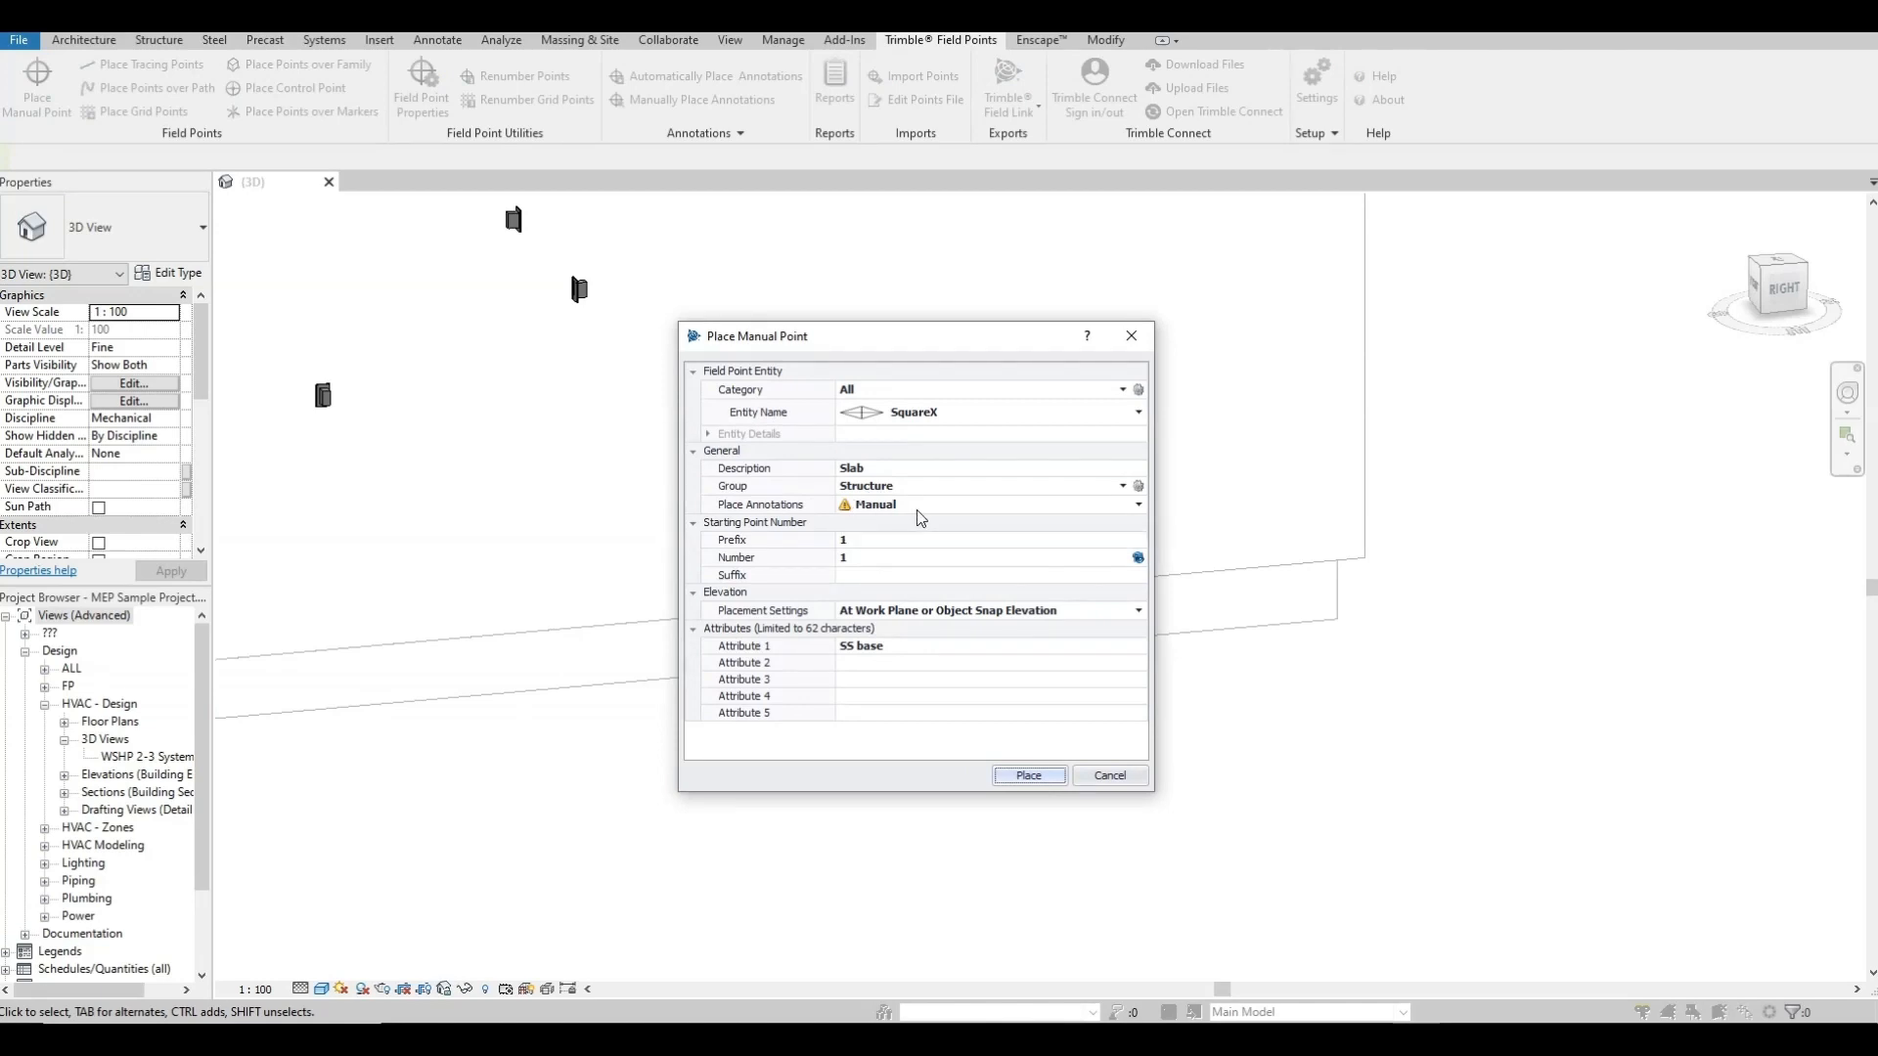
left_click(838, 468)
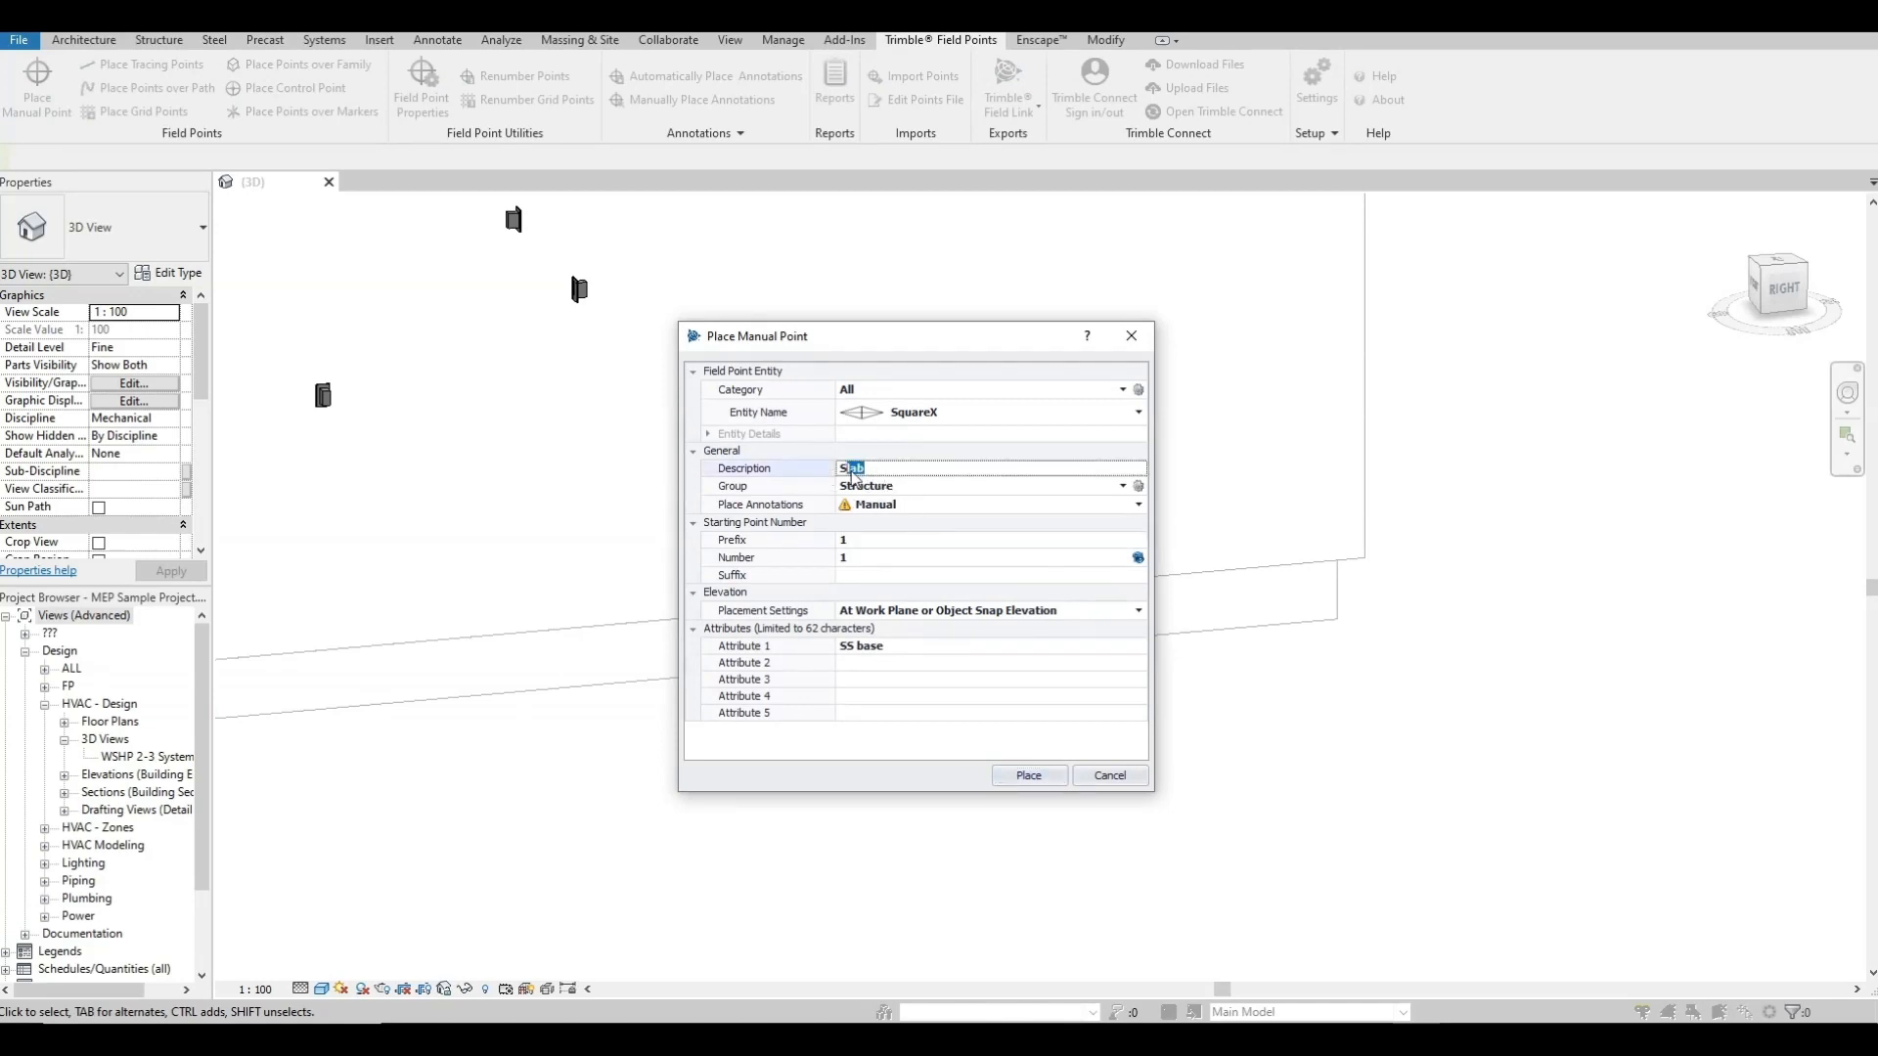
left_click(894, 489)
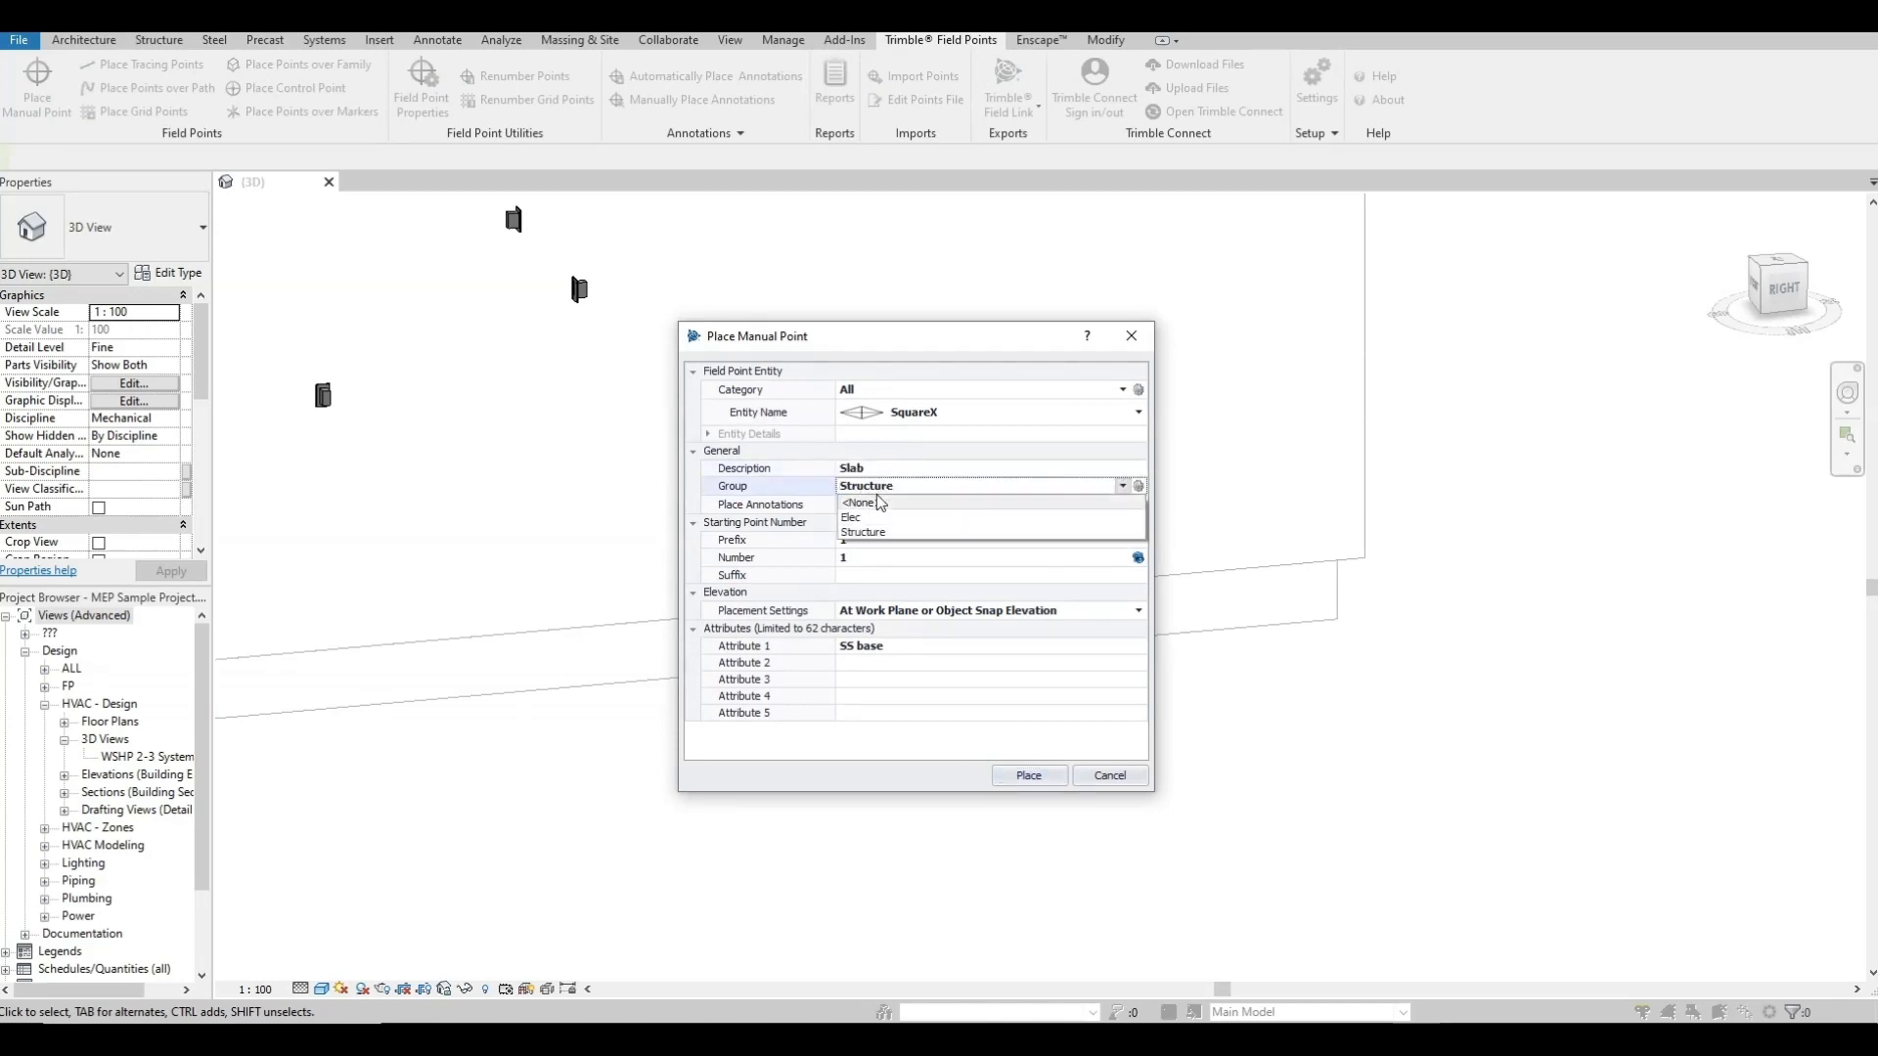
left_click(883, 534)
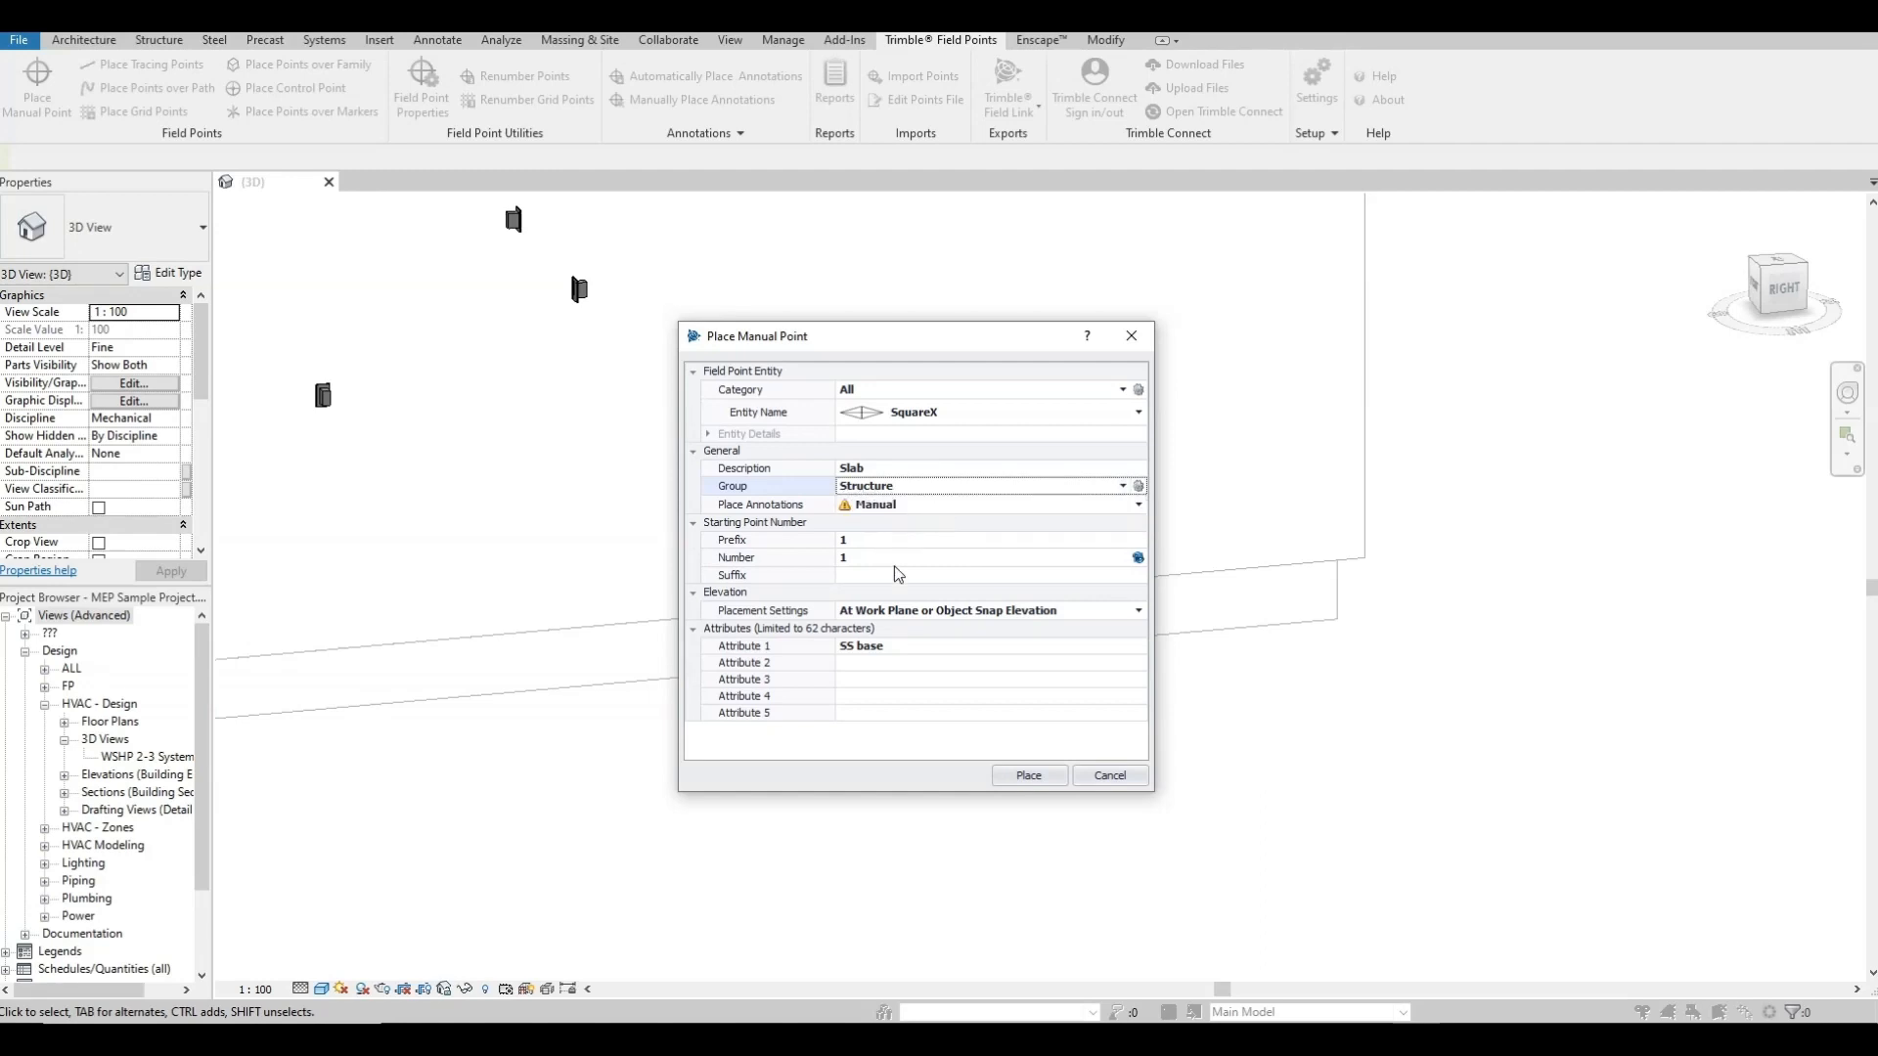
- Check the list of field point groups and the Attribute 1 text for the manual point
left_click(1138, 486)
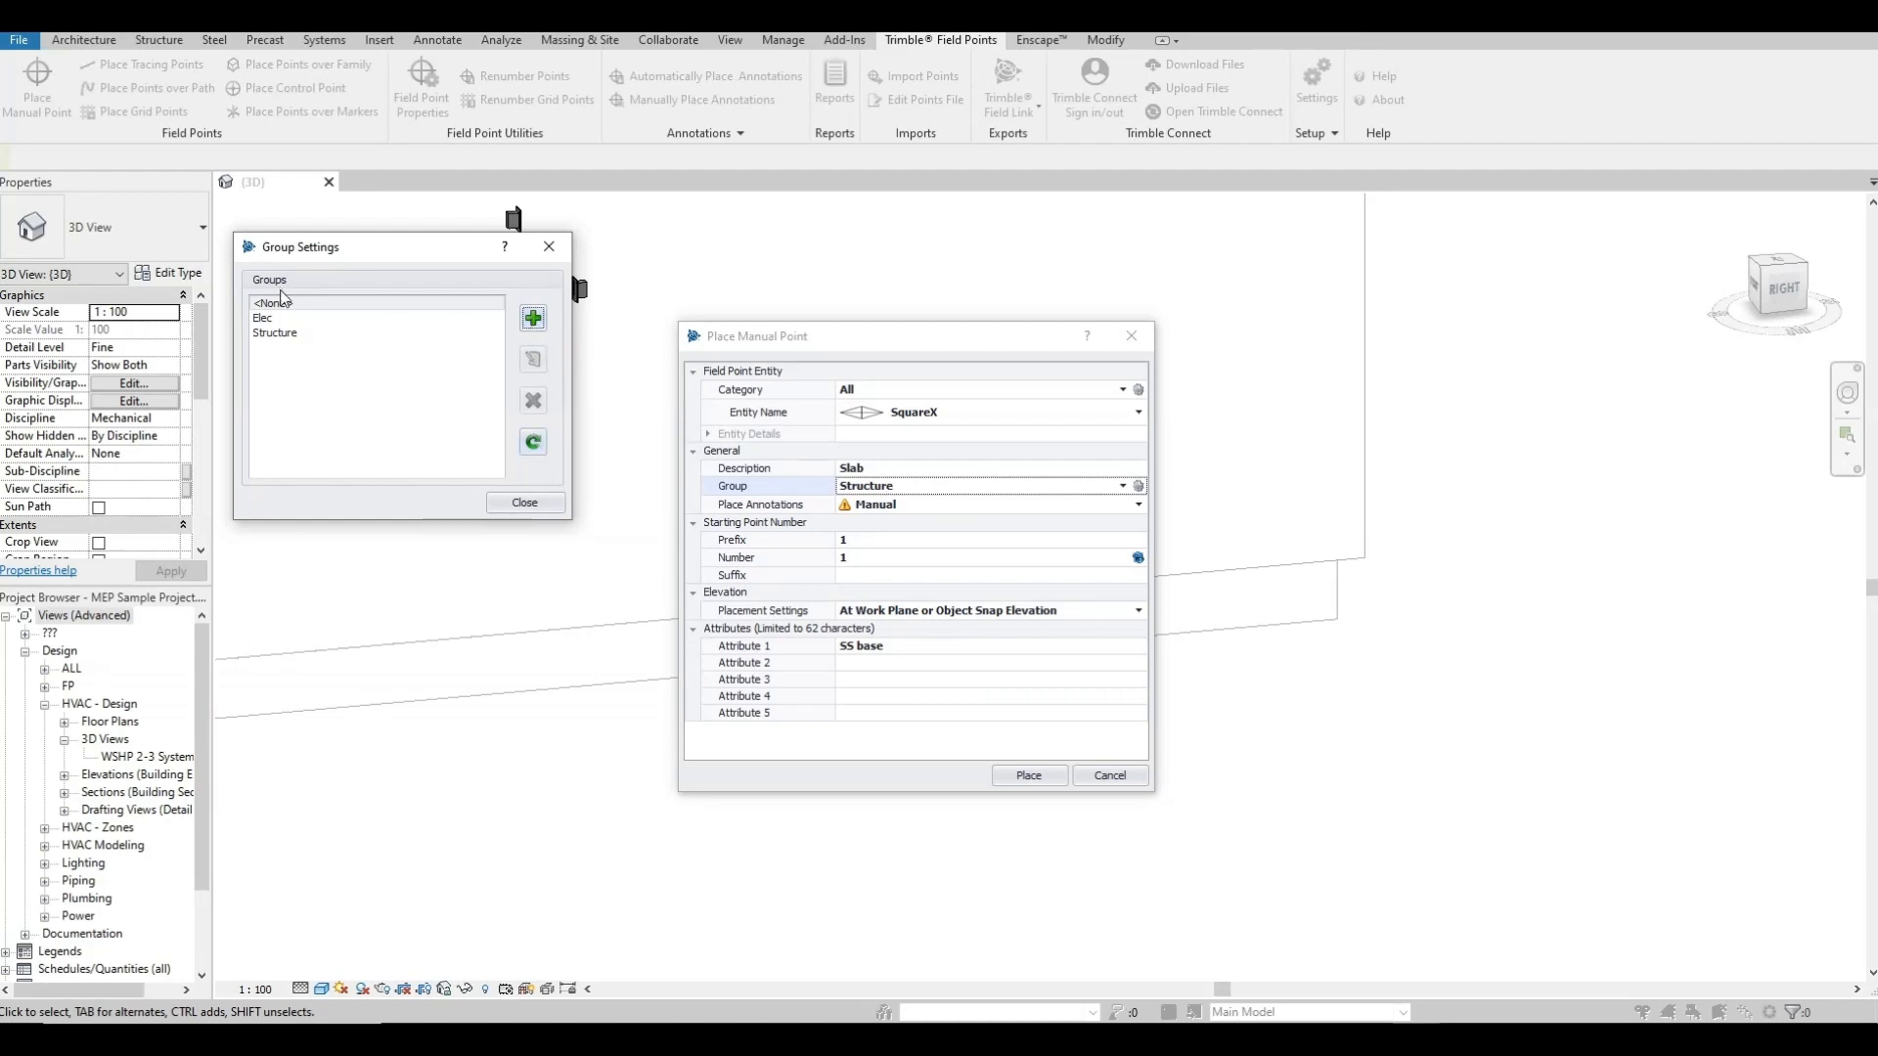
left_click(533, 503)
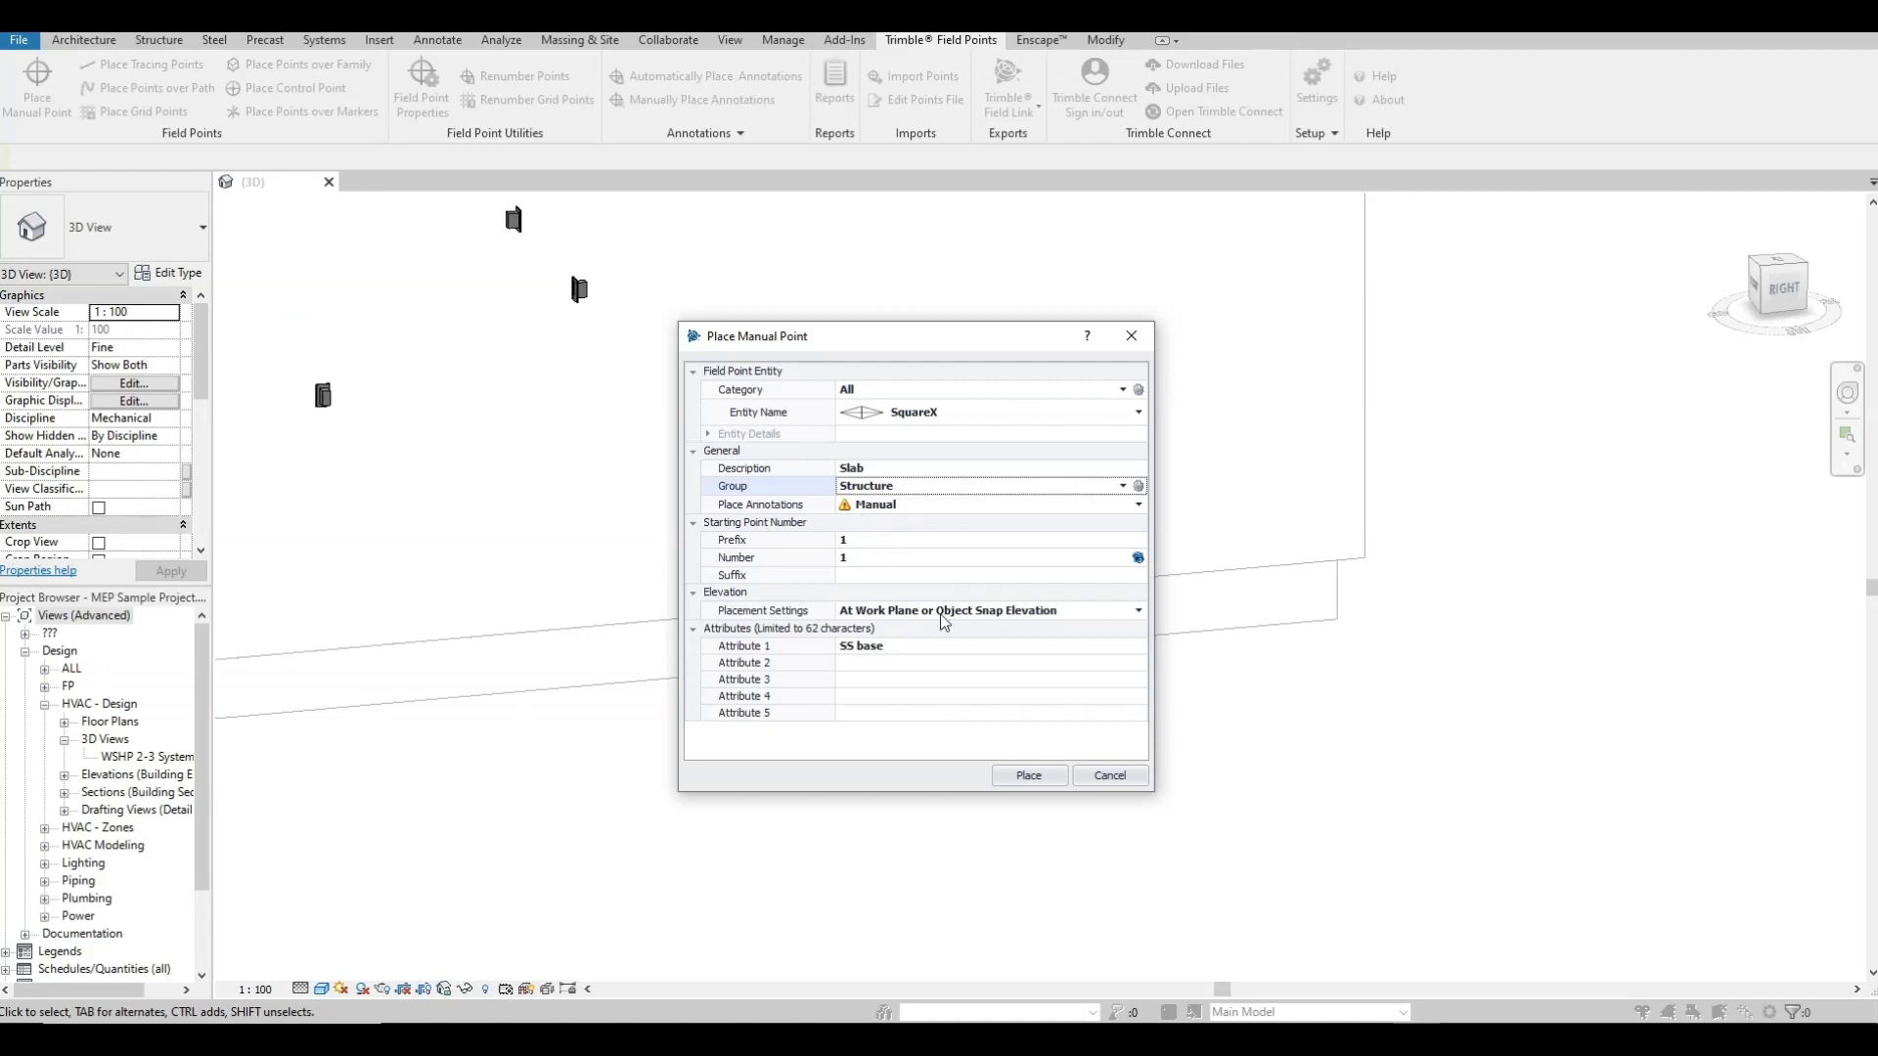
double_click(849, 645)
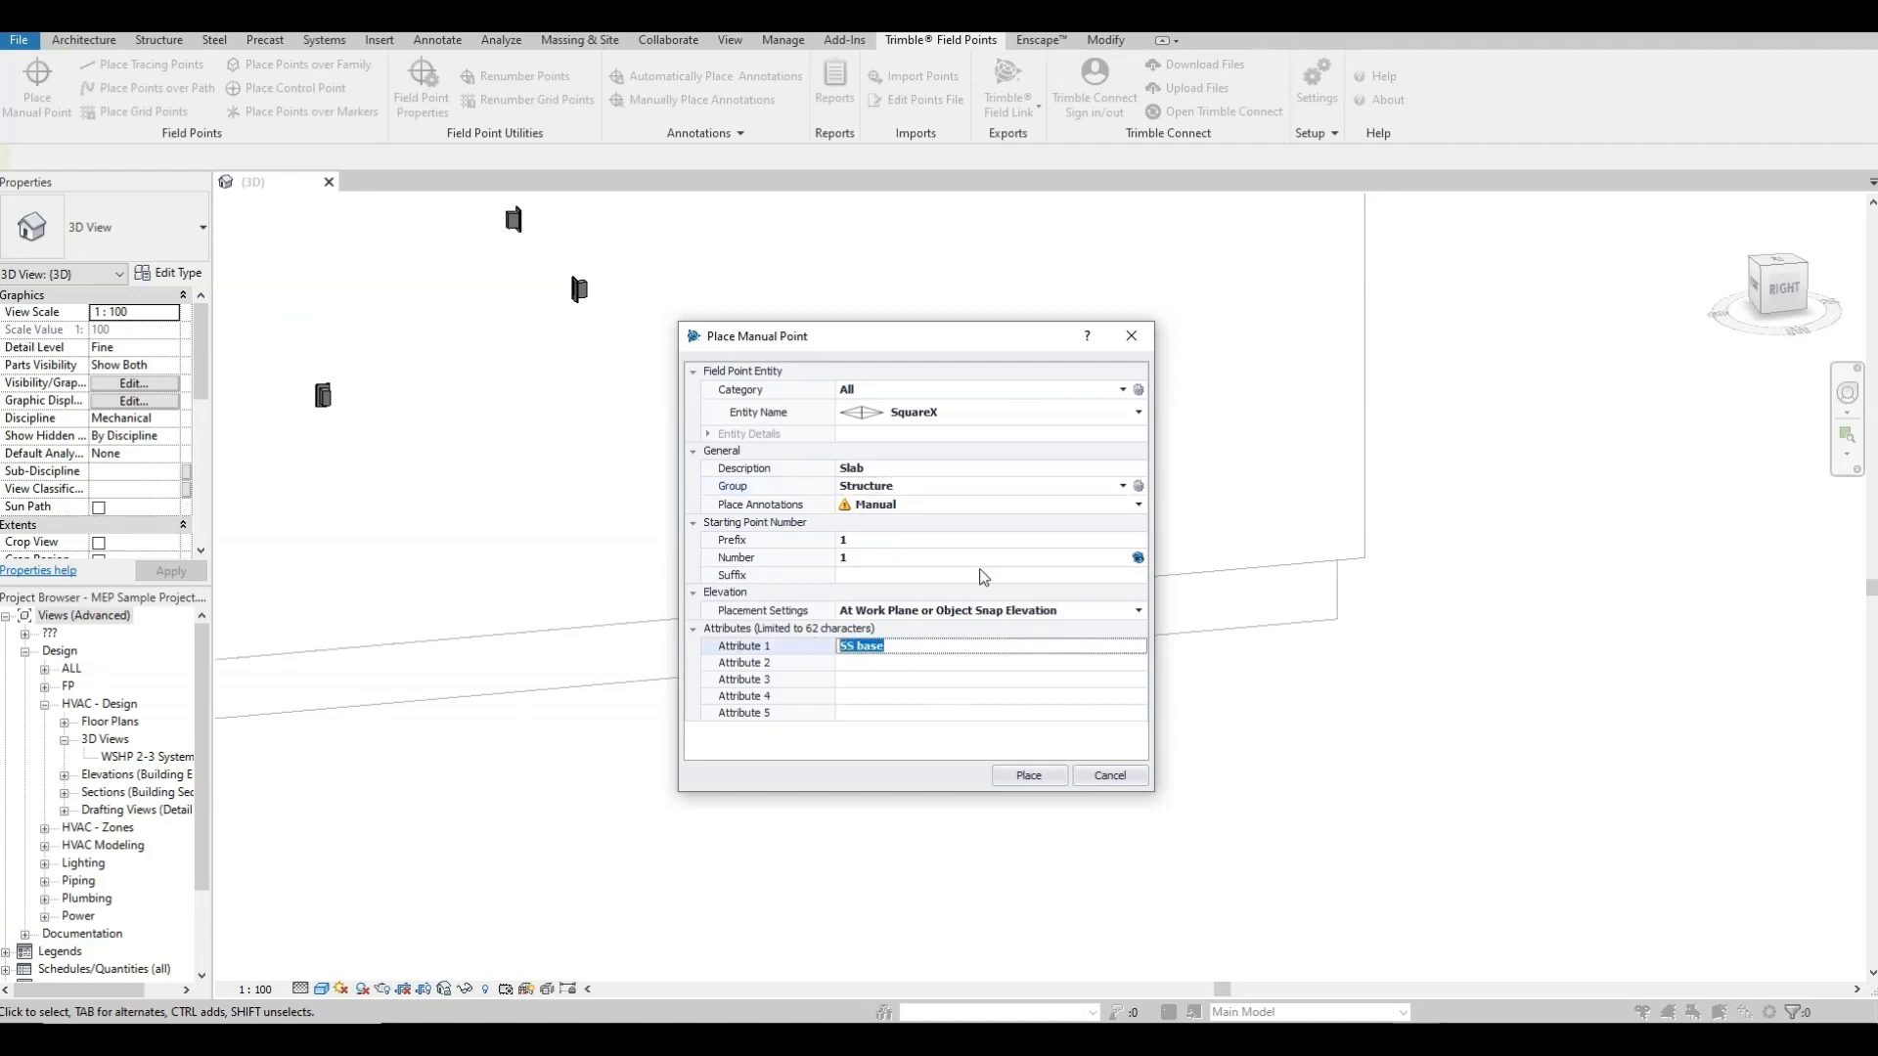
- Try the 3DCone and CircleX point entities, then return the entity to SquareX
left_click(907, 420)
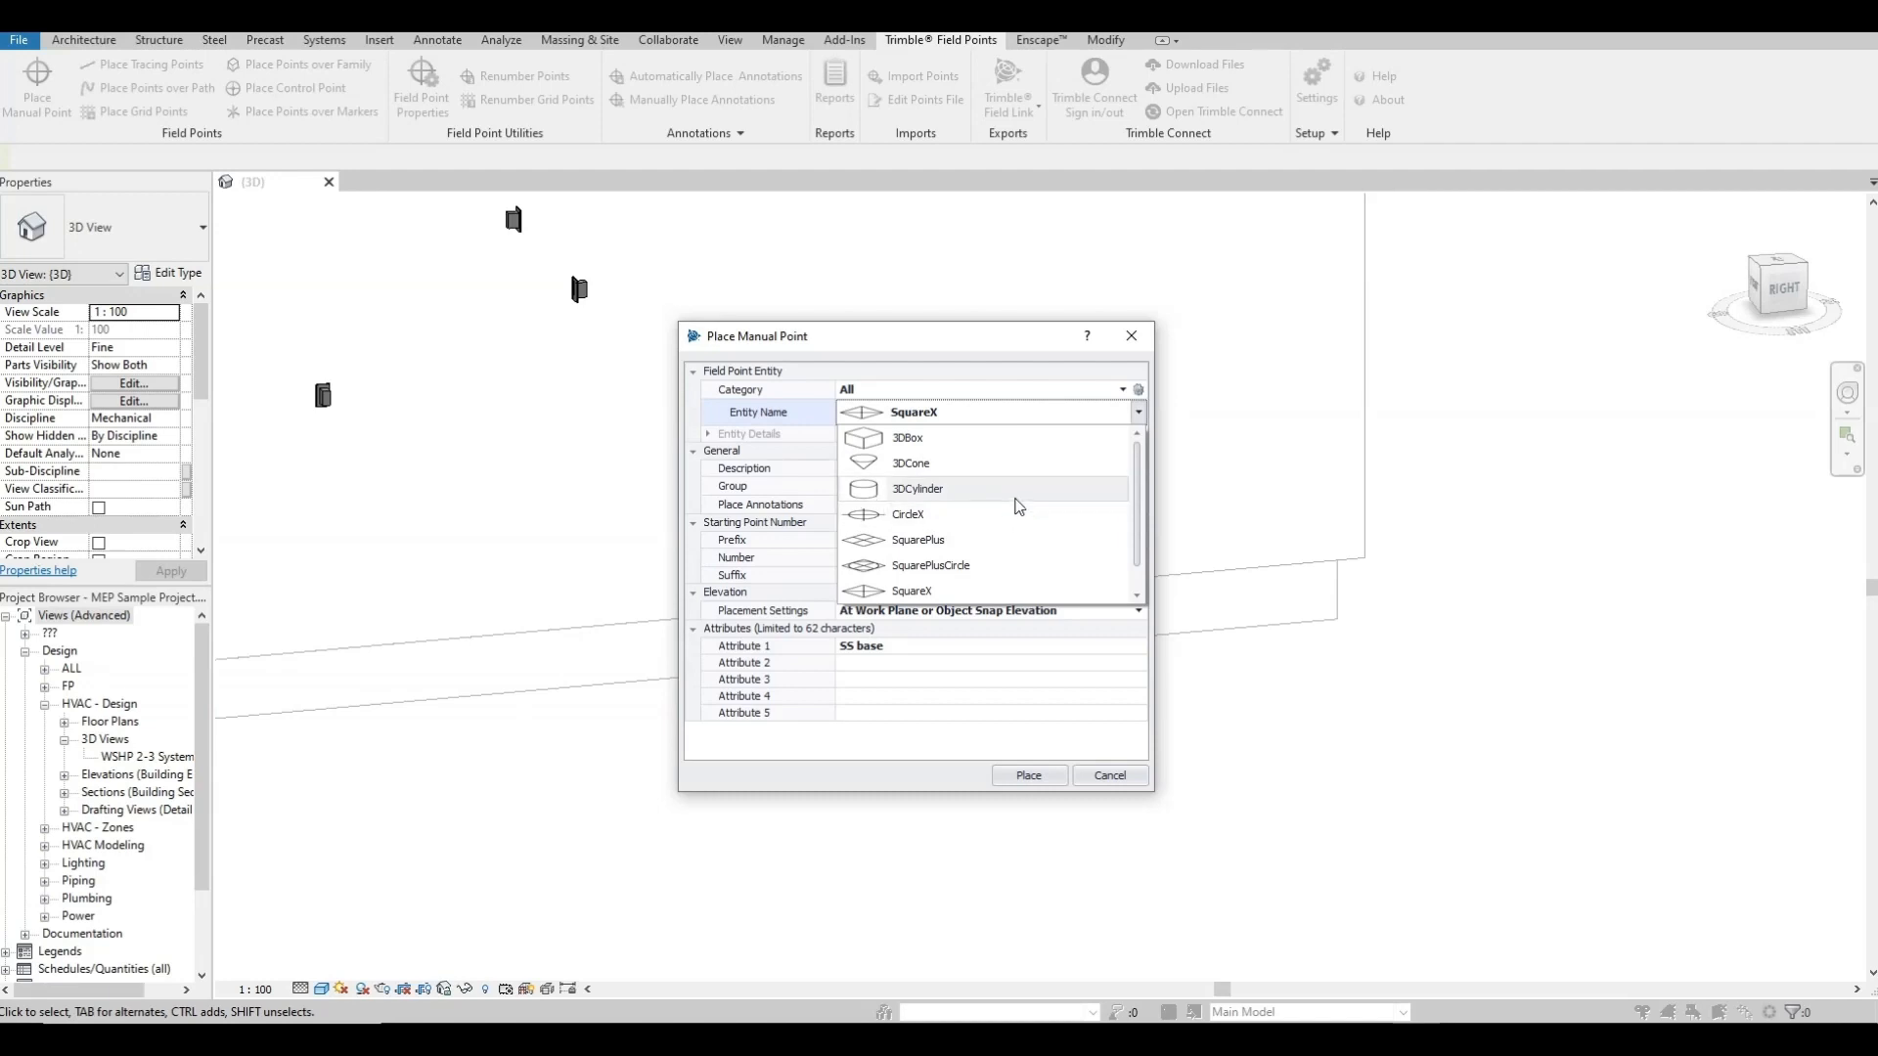
left_click(898, 471)
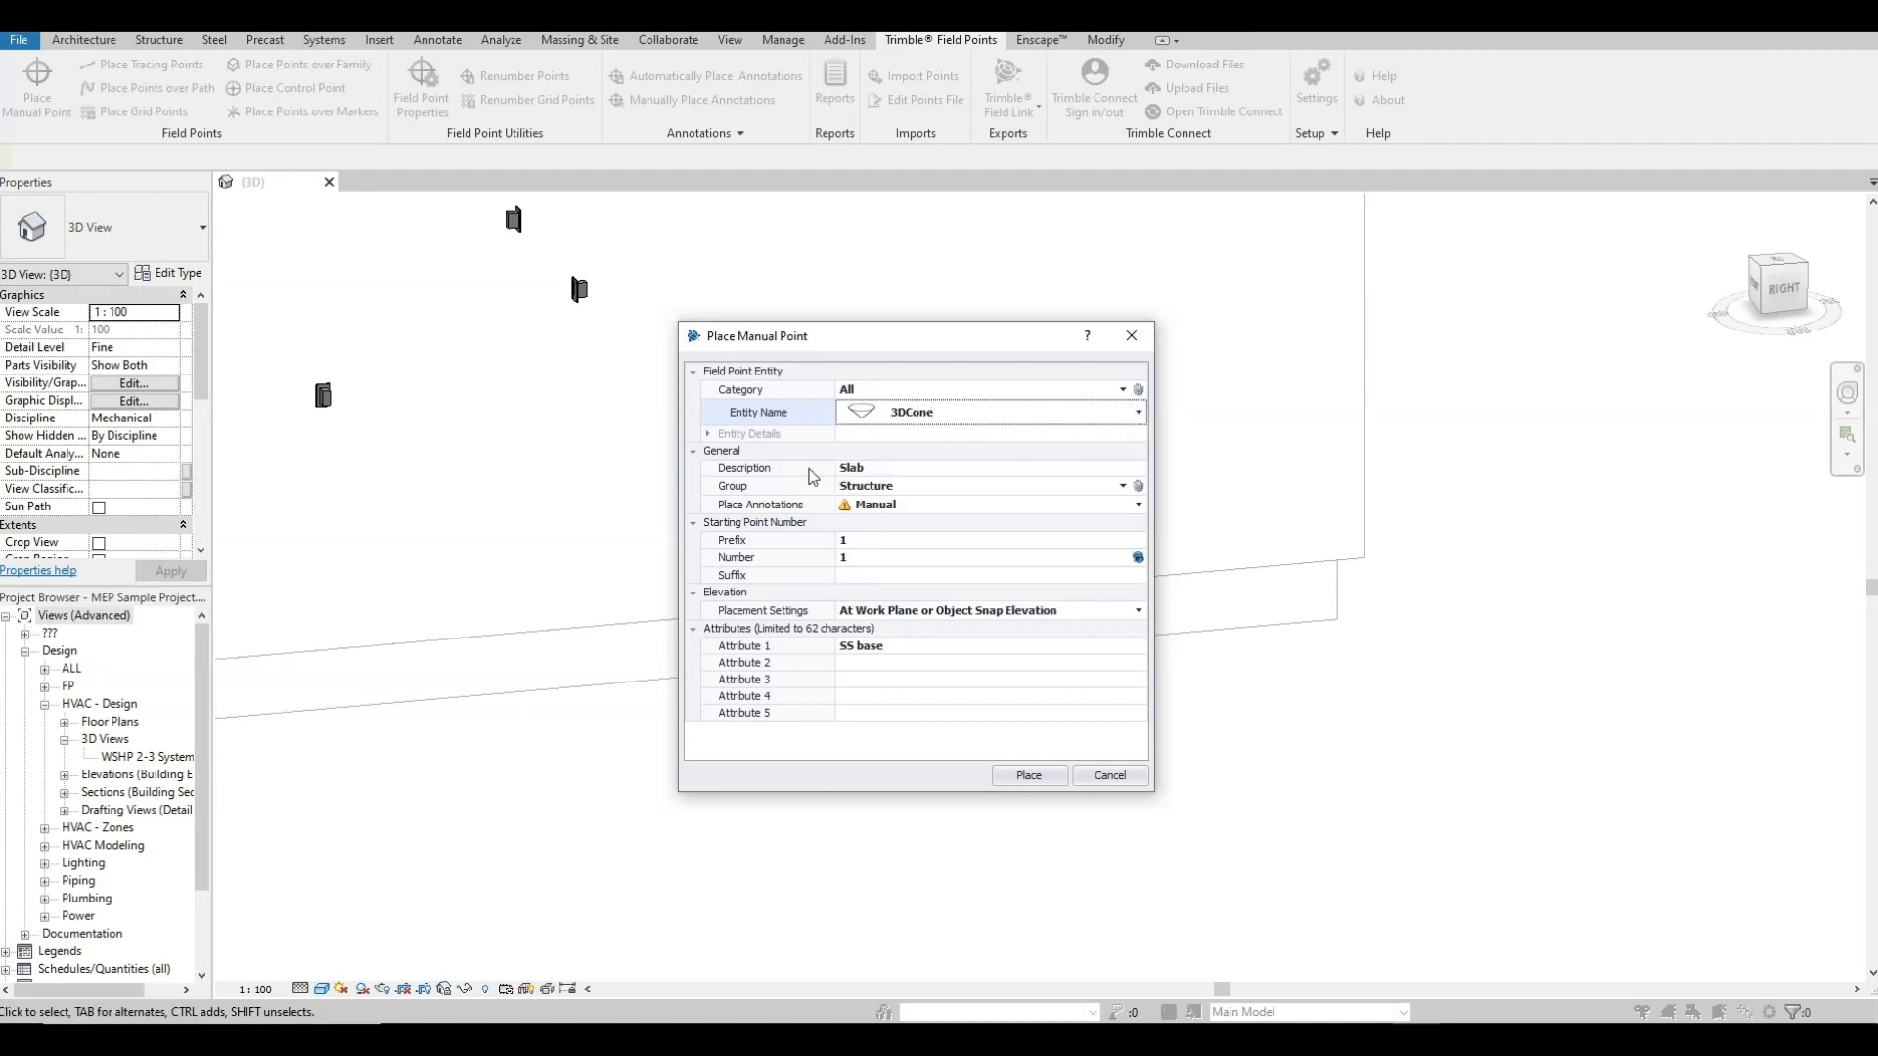
left_click(915, 419)
left_click(907, 515)
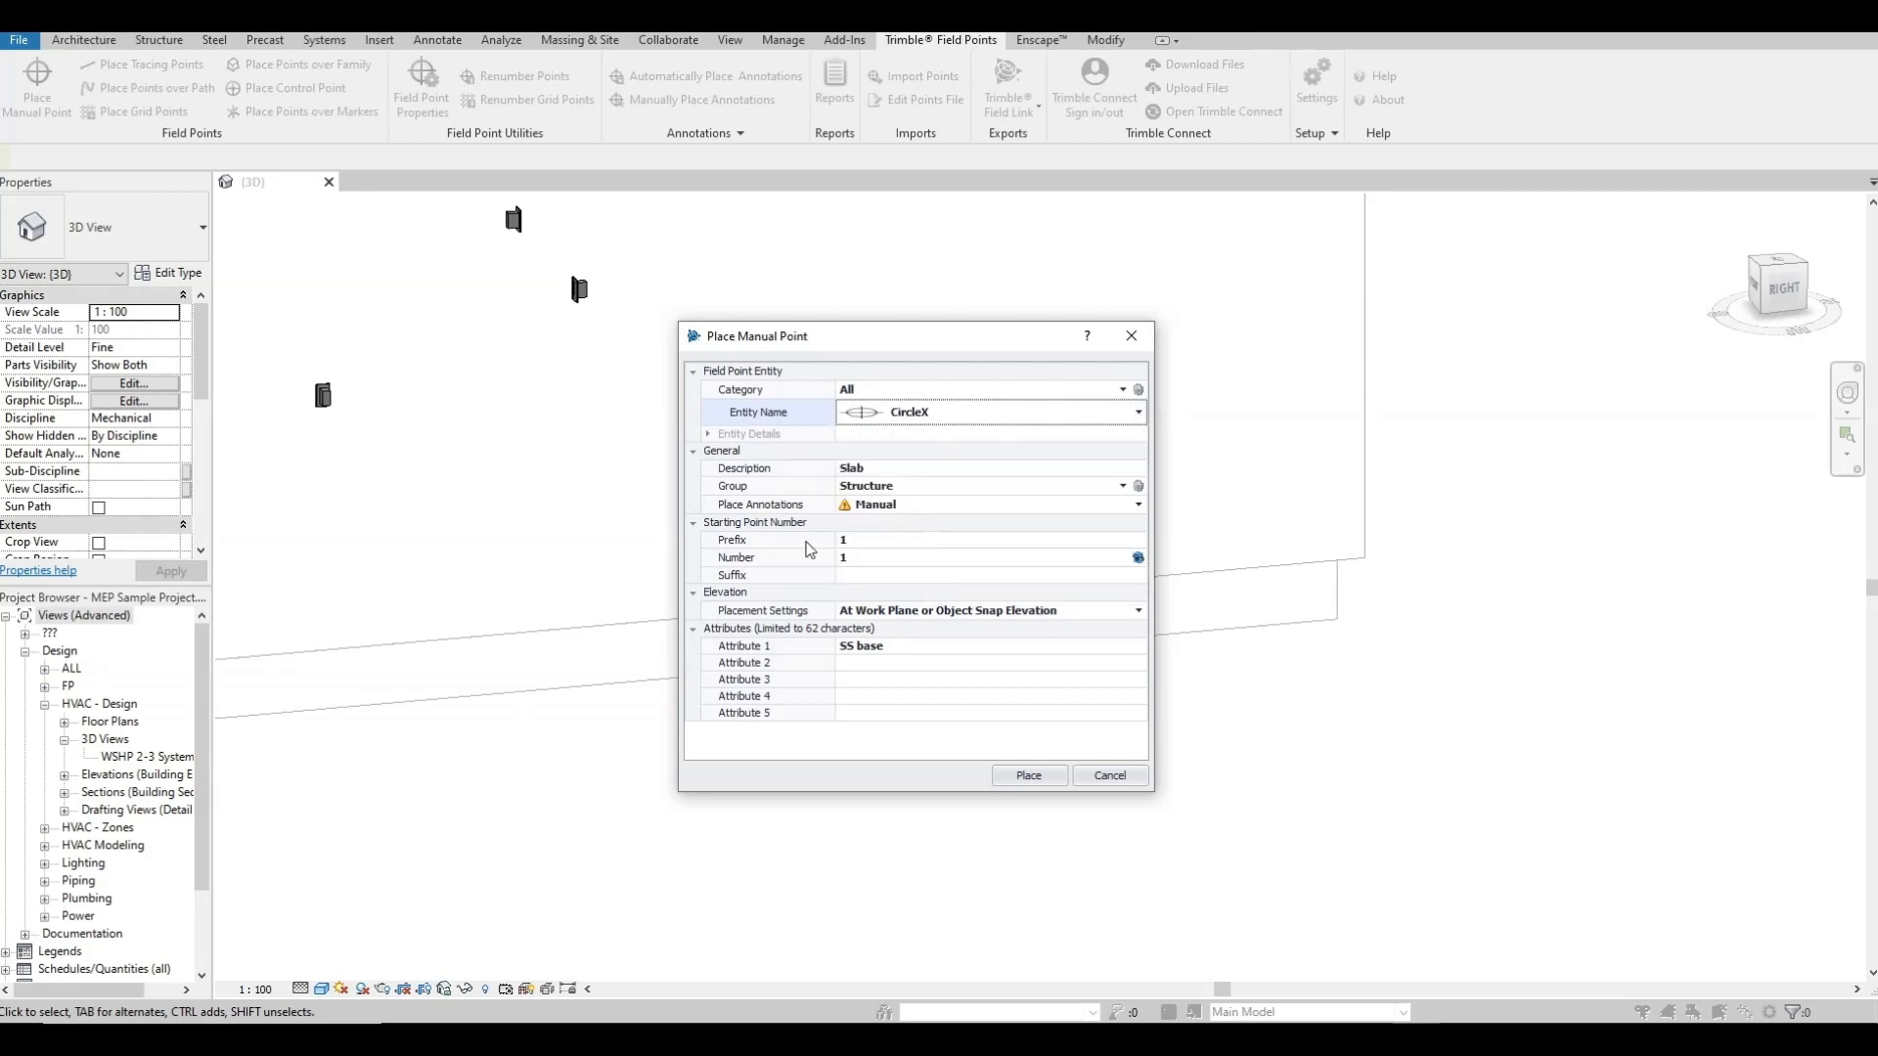
left_click(918, 426)
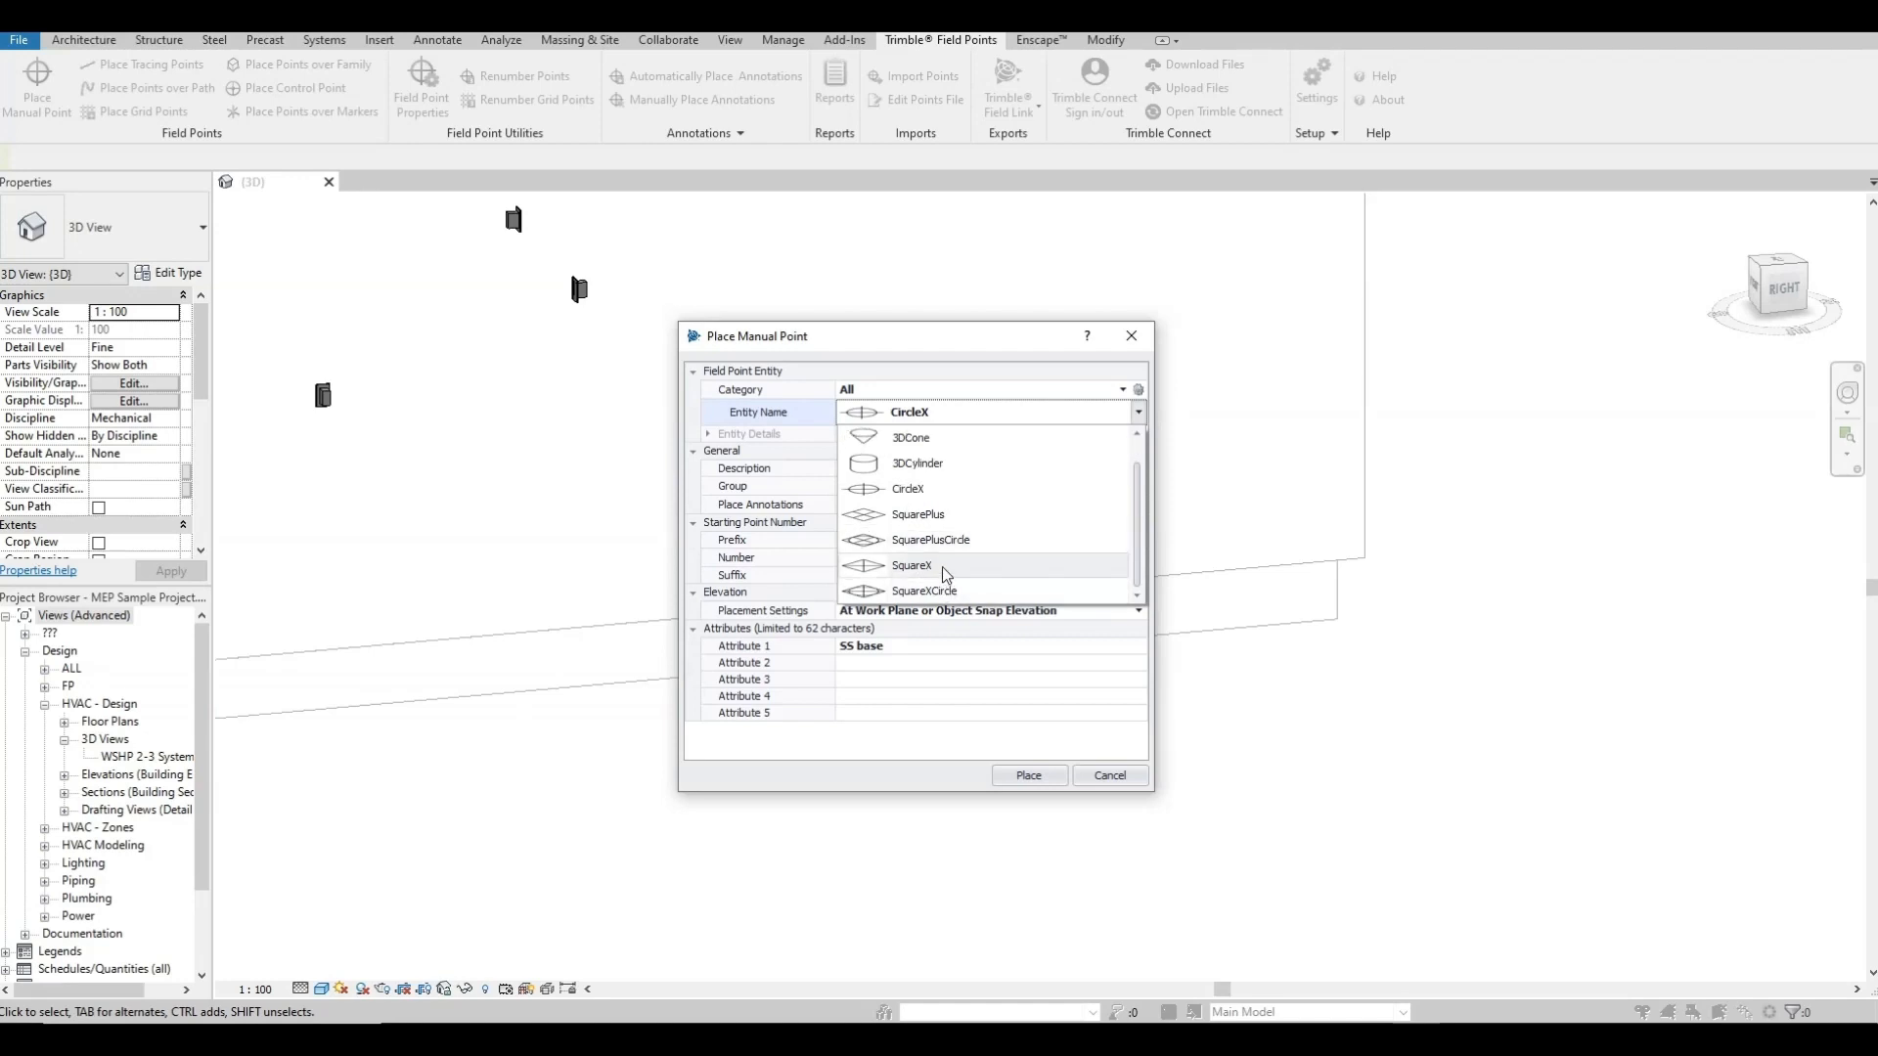
left_click(907, 571)
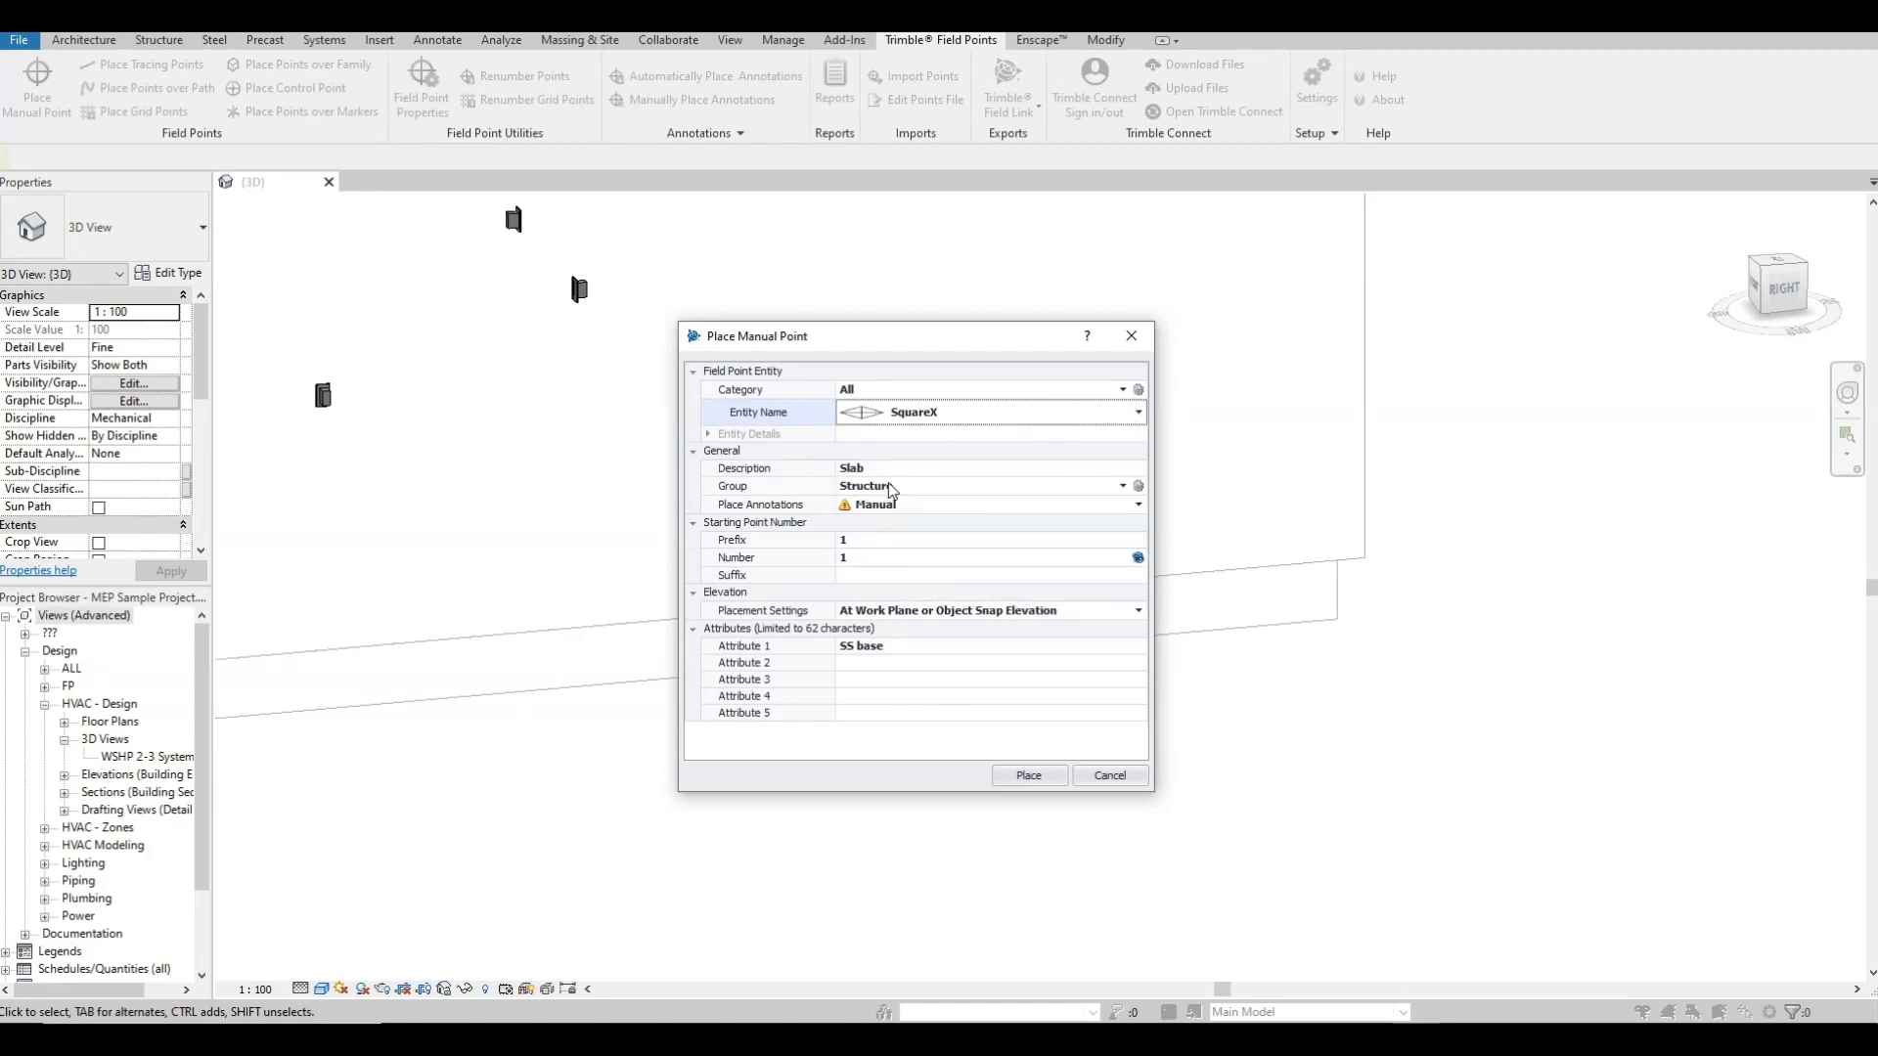
- Place the first SquareX field point on the bottom corner at the slab's far end
left_click(1029, 776)
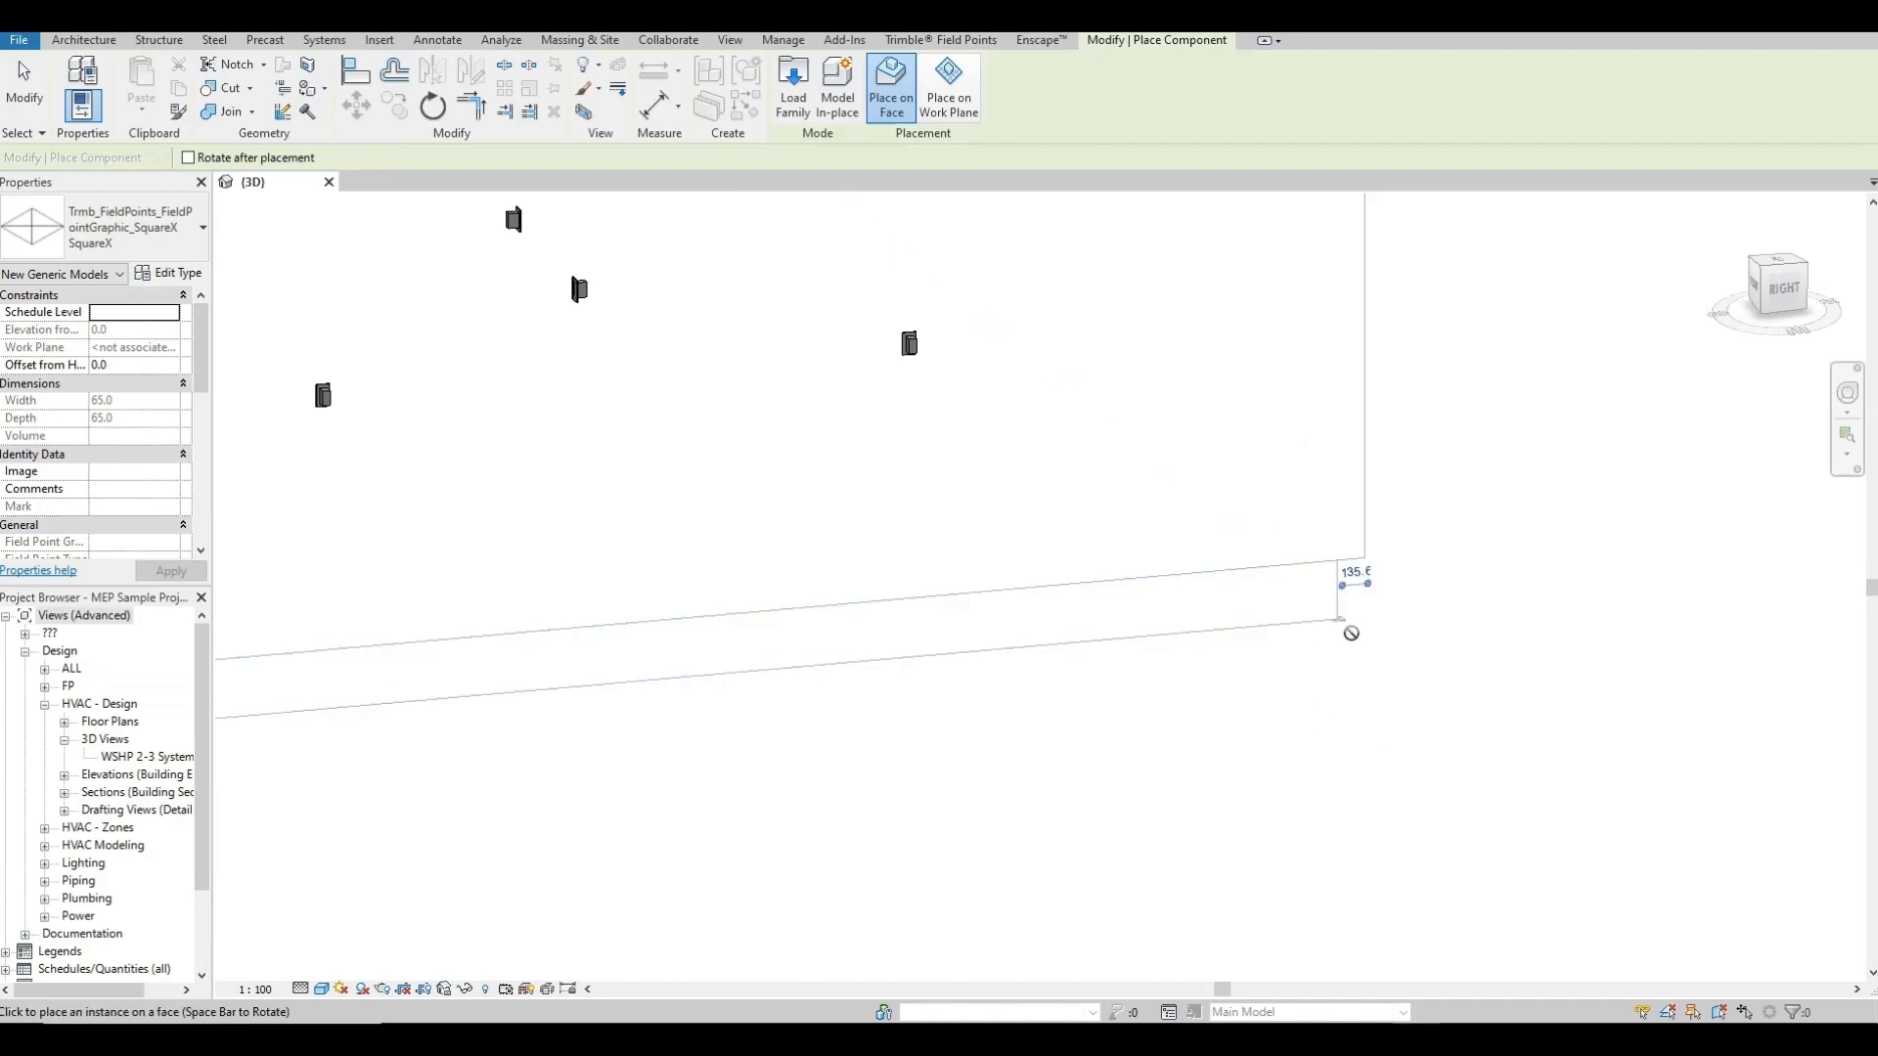
scroll(1338, 619, "up", 5)
left_click(1308, 620)
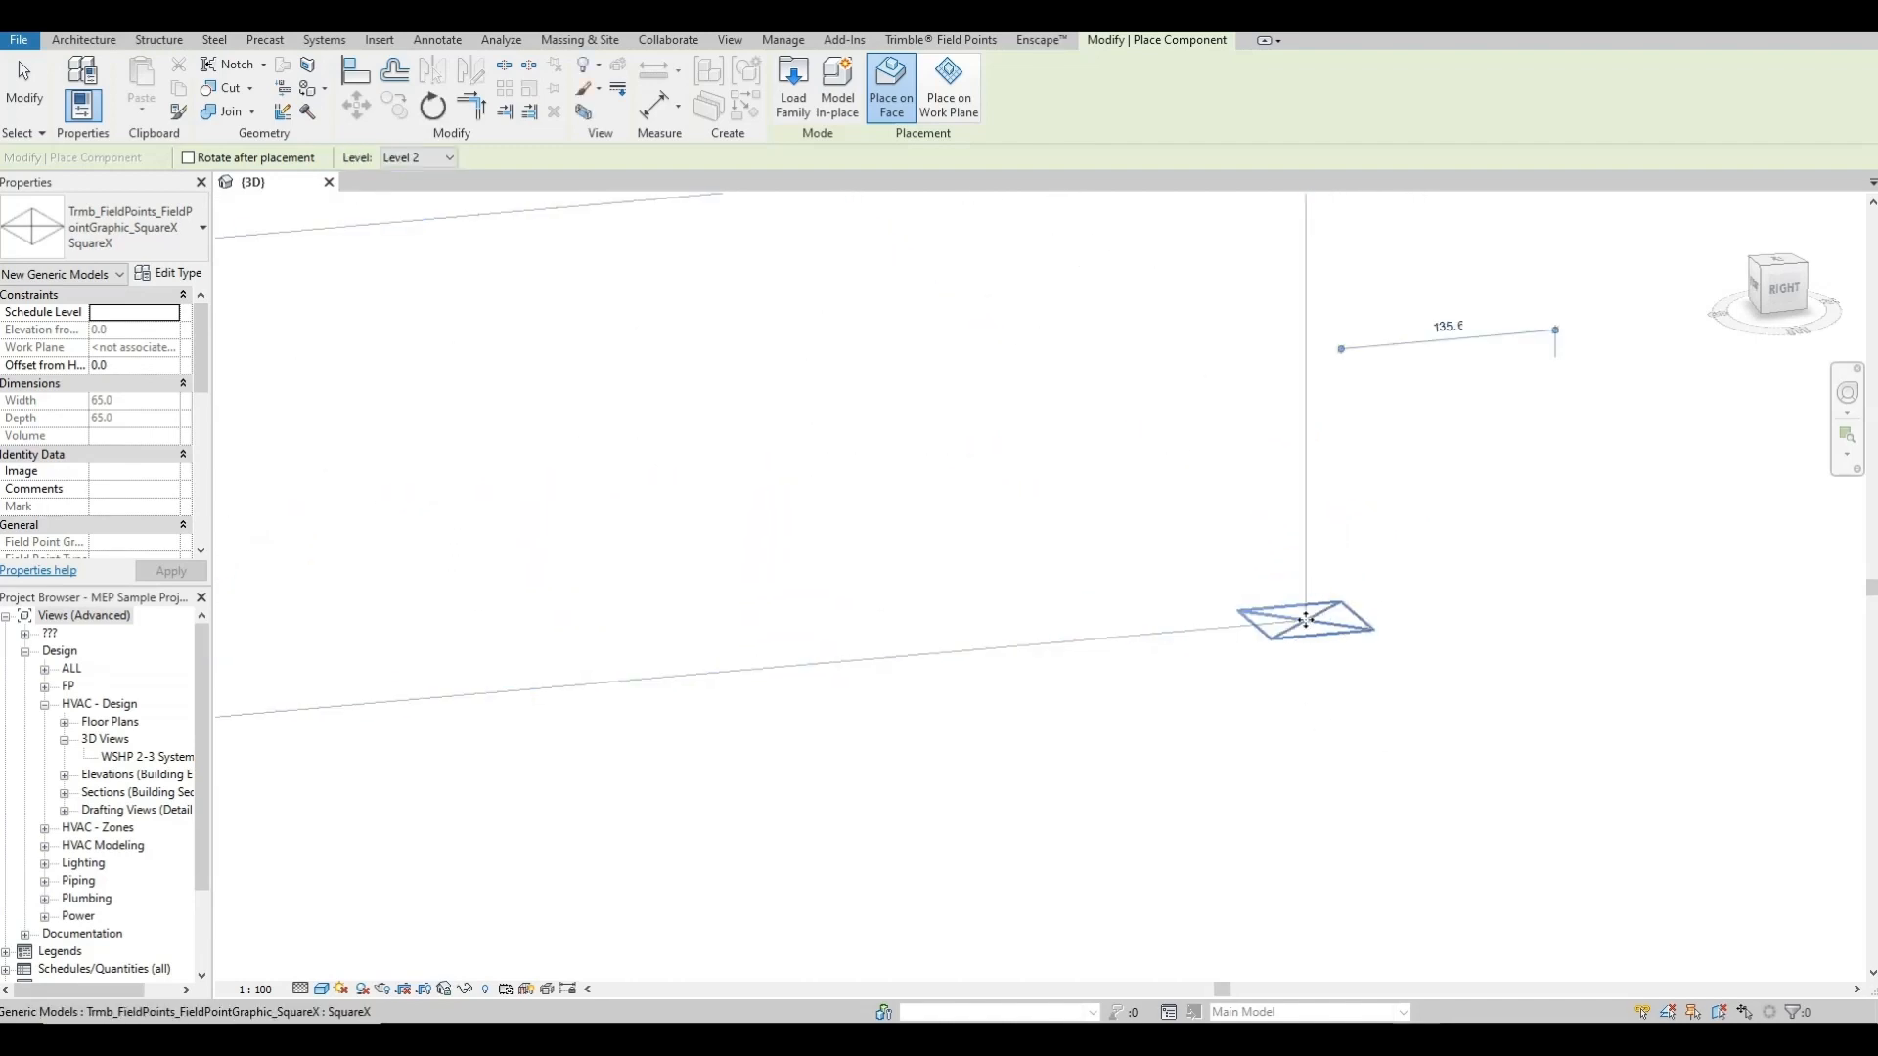
scroll(1292, 594, "down", 8)
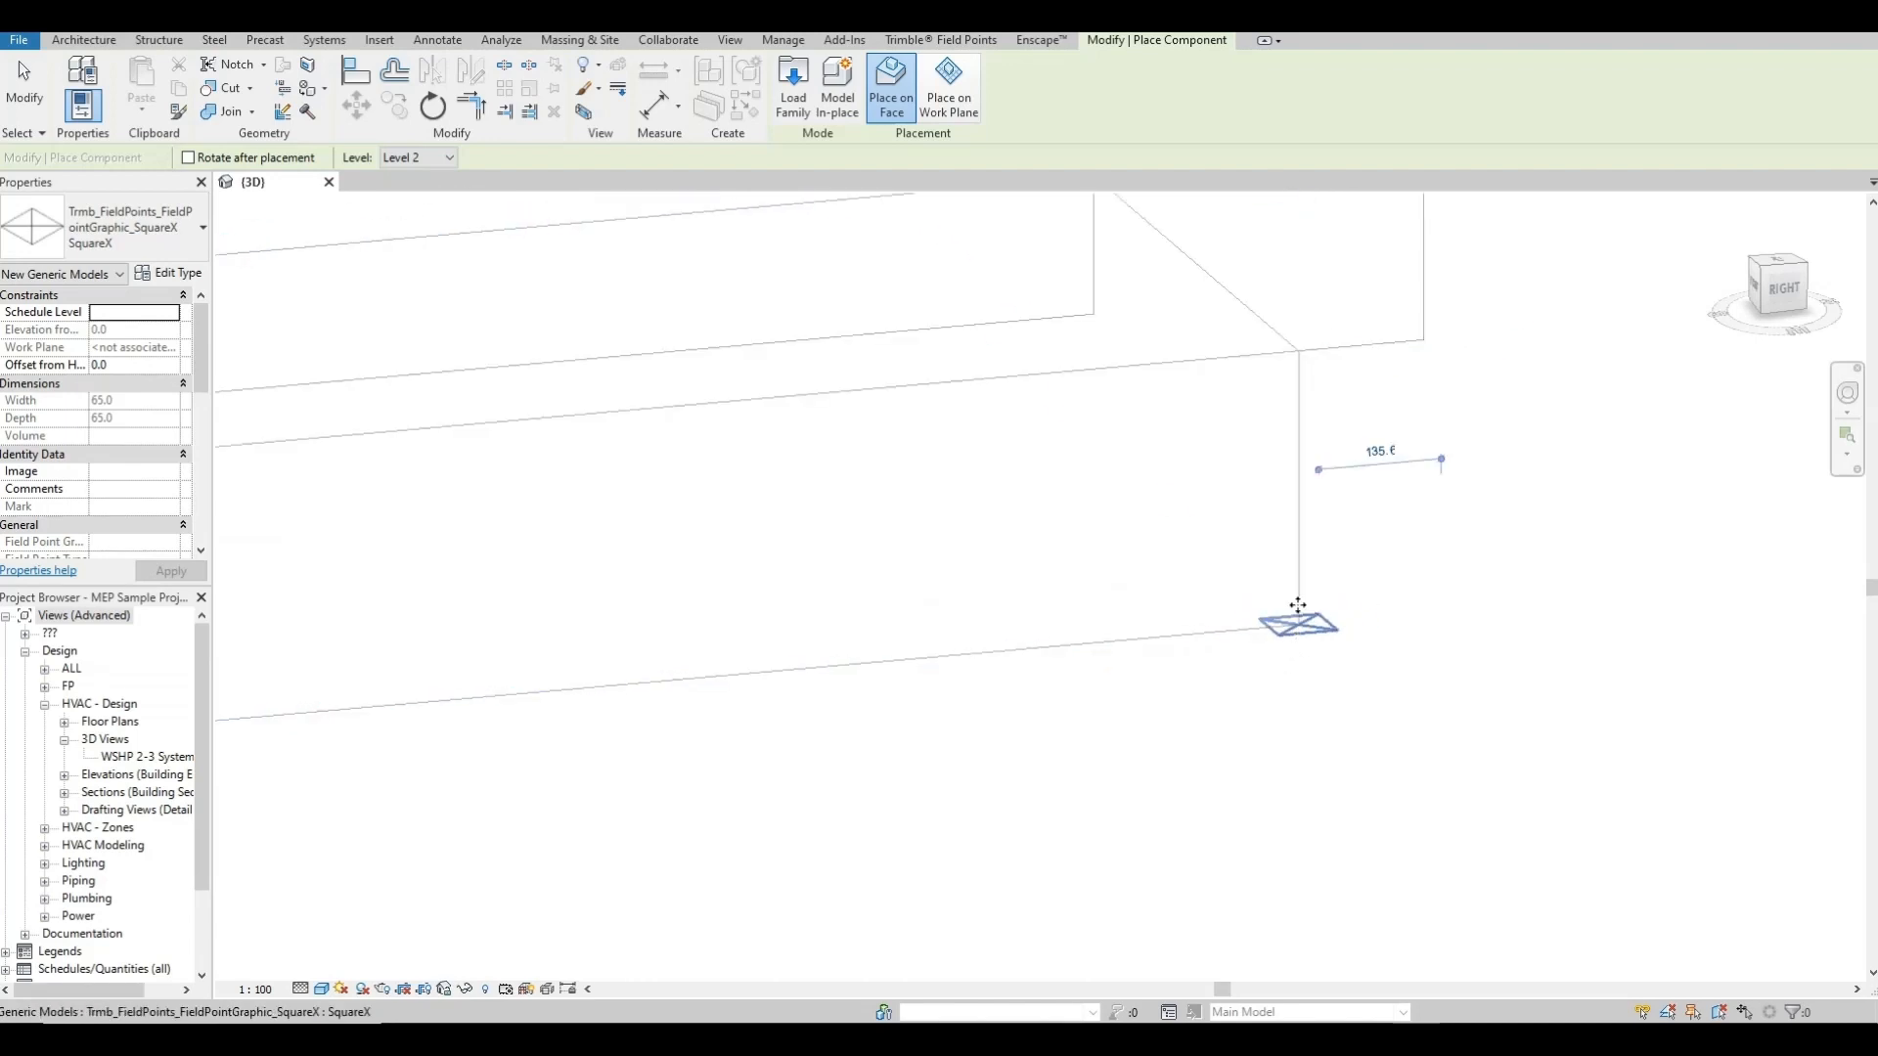
- Place SquareX field points at the slab's bottom corners beside the curtain wall, covering the small step and the outer corner
scroll(649, 616, "up", 6)
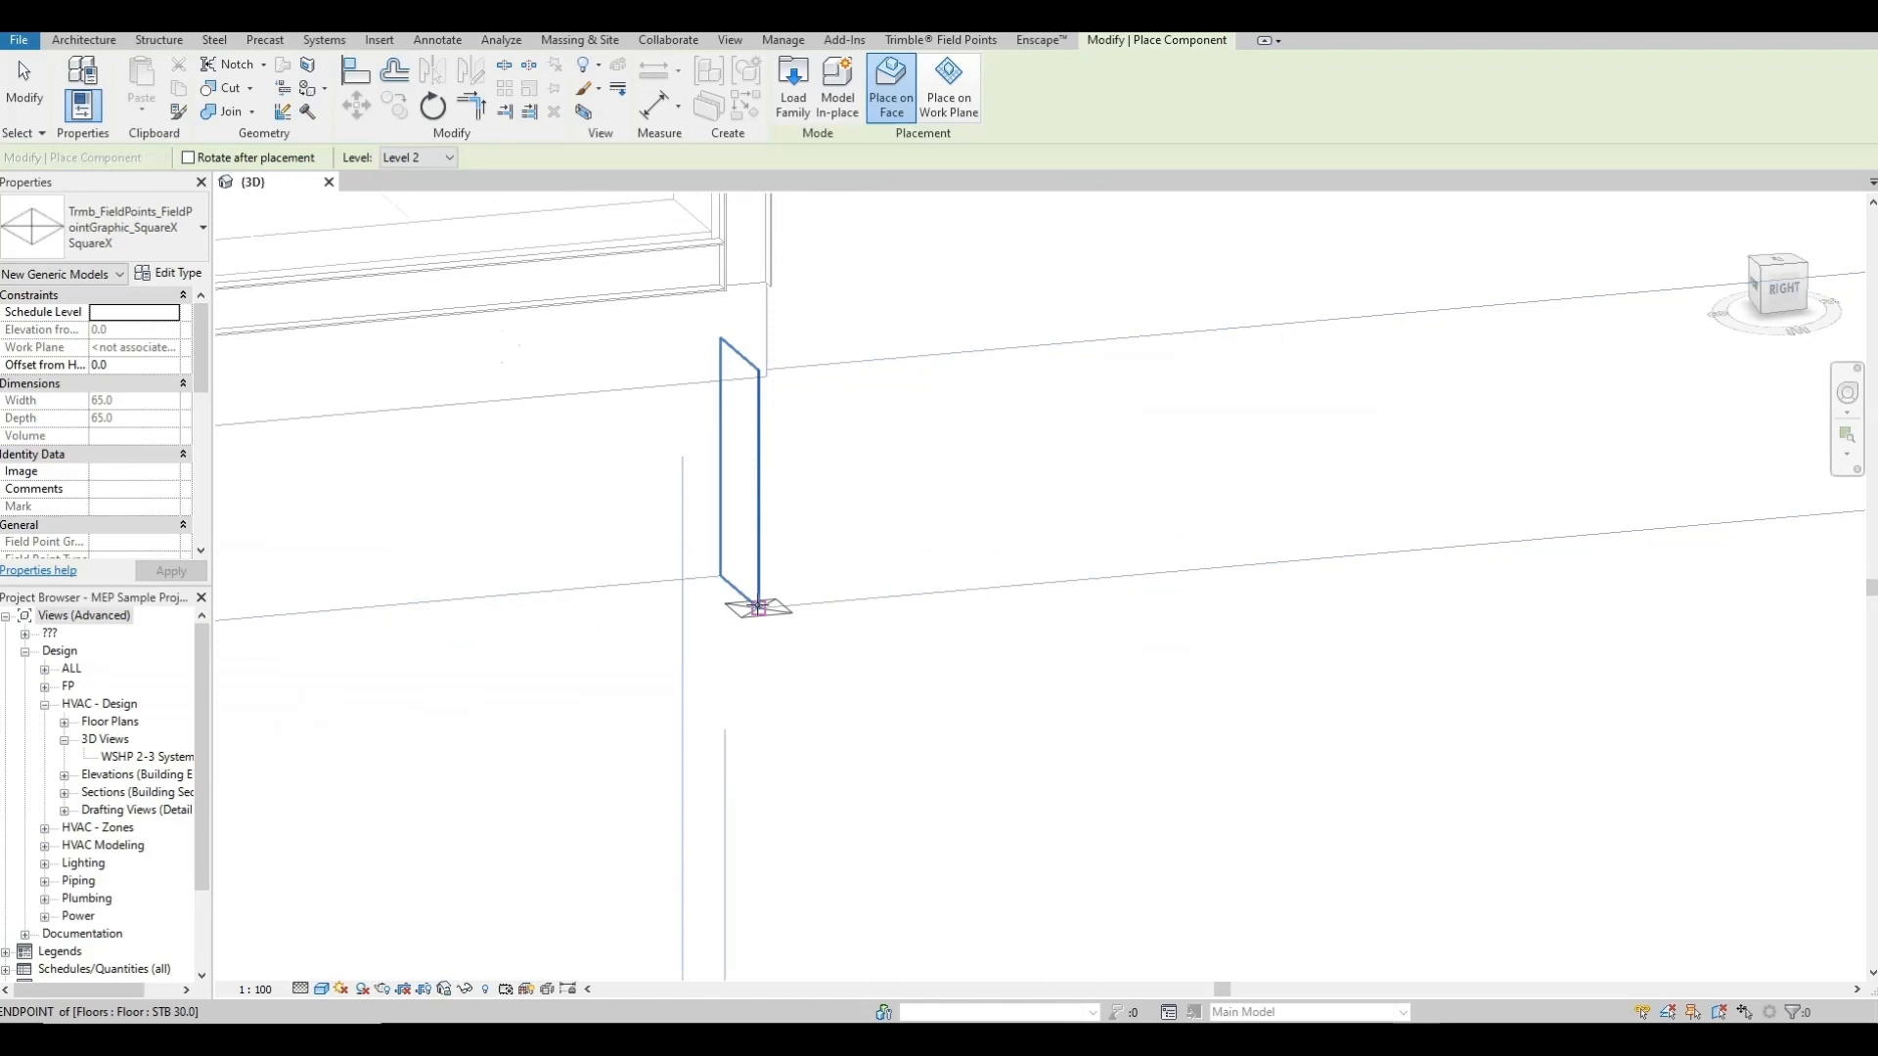
left_click(757, 608)
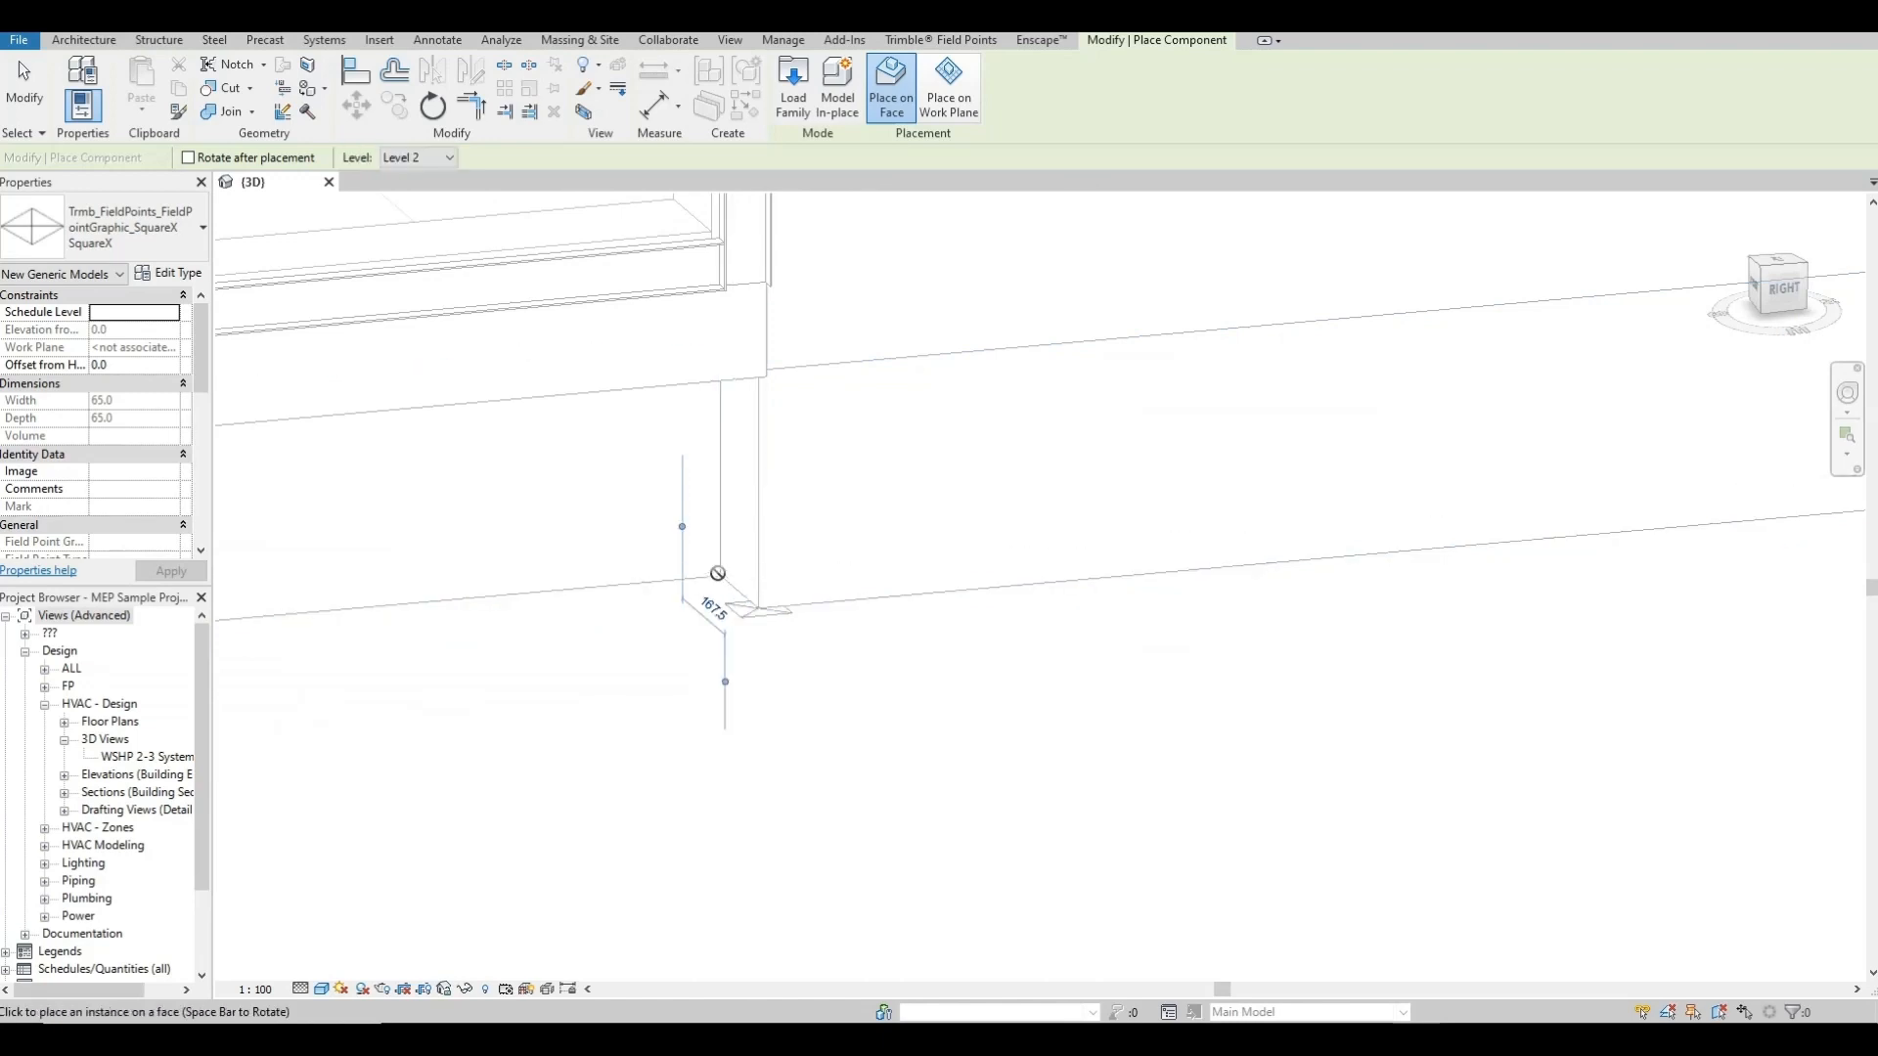
scroll(600, 548, "down", 3)
middle_click_drag(730, 561, 1195, 601)
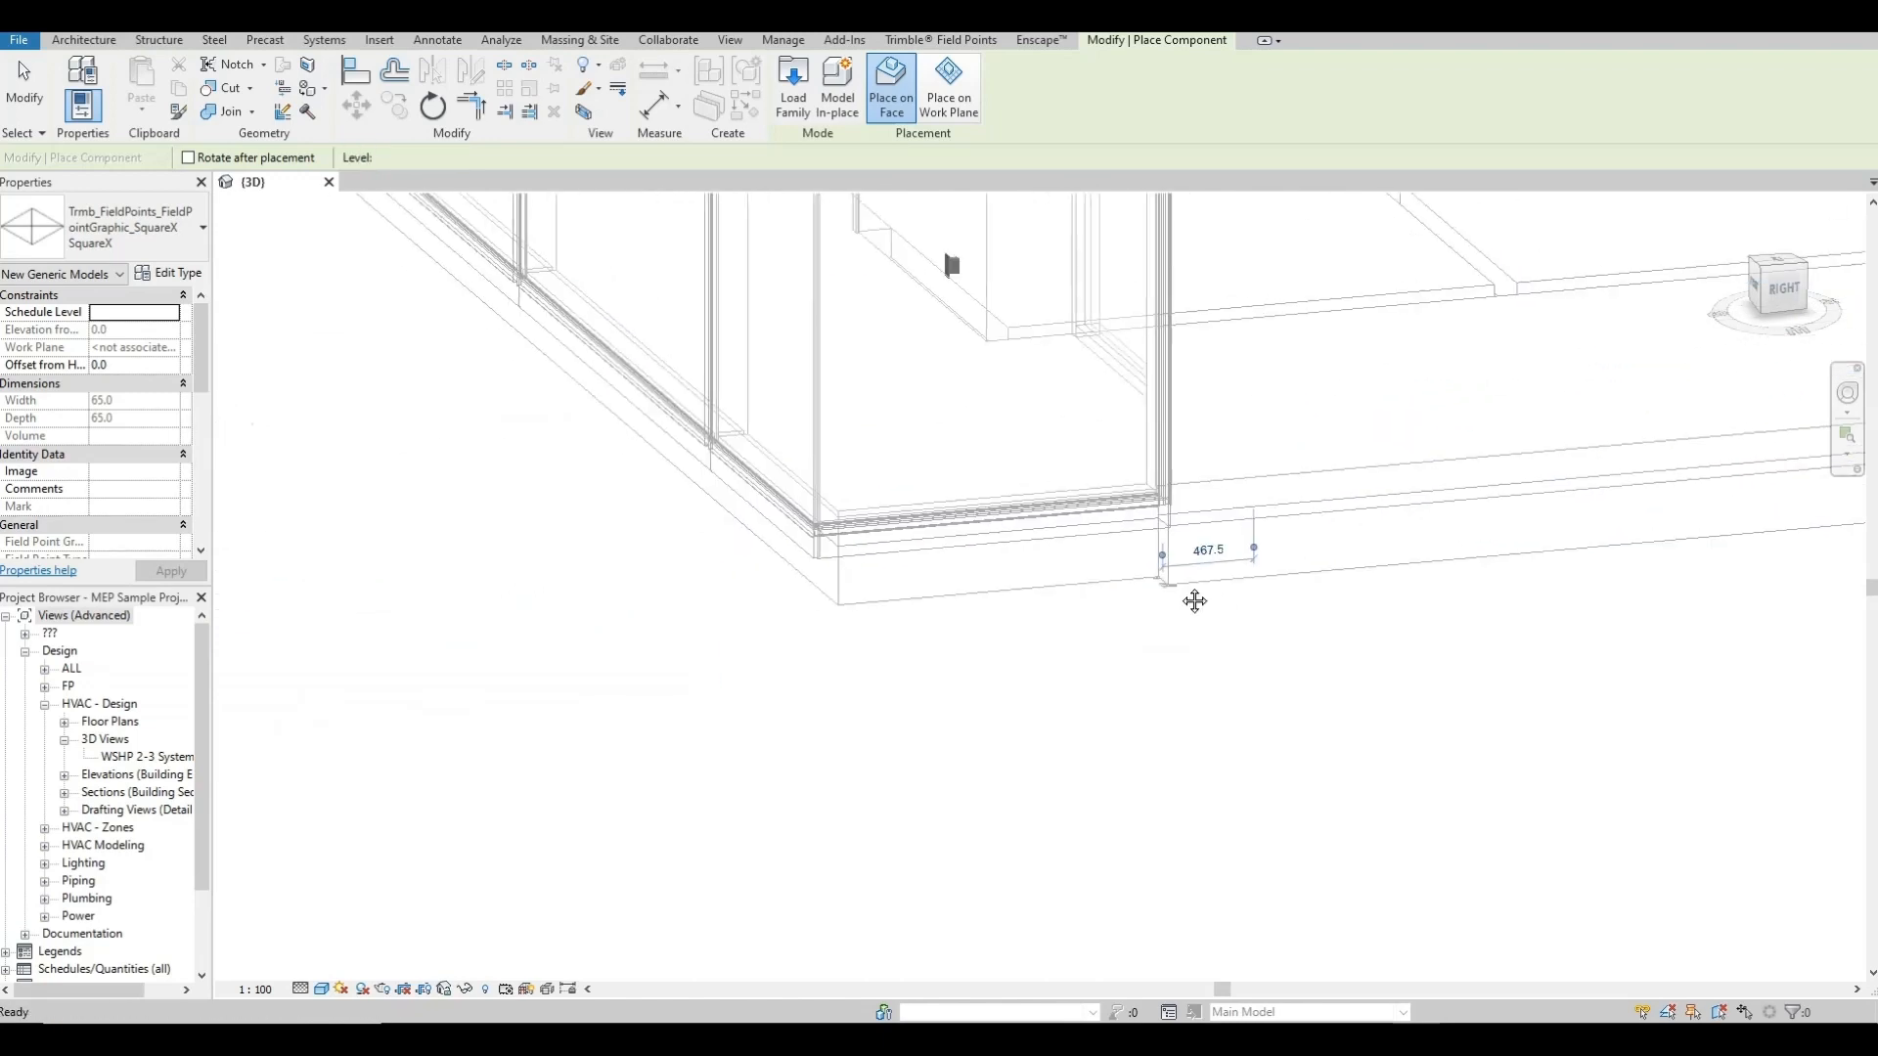
scroll(772, 599, "up", 3)
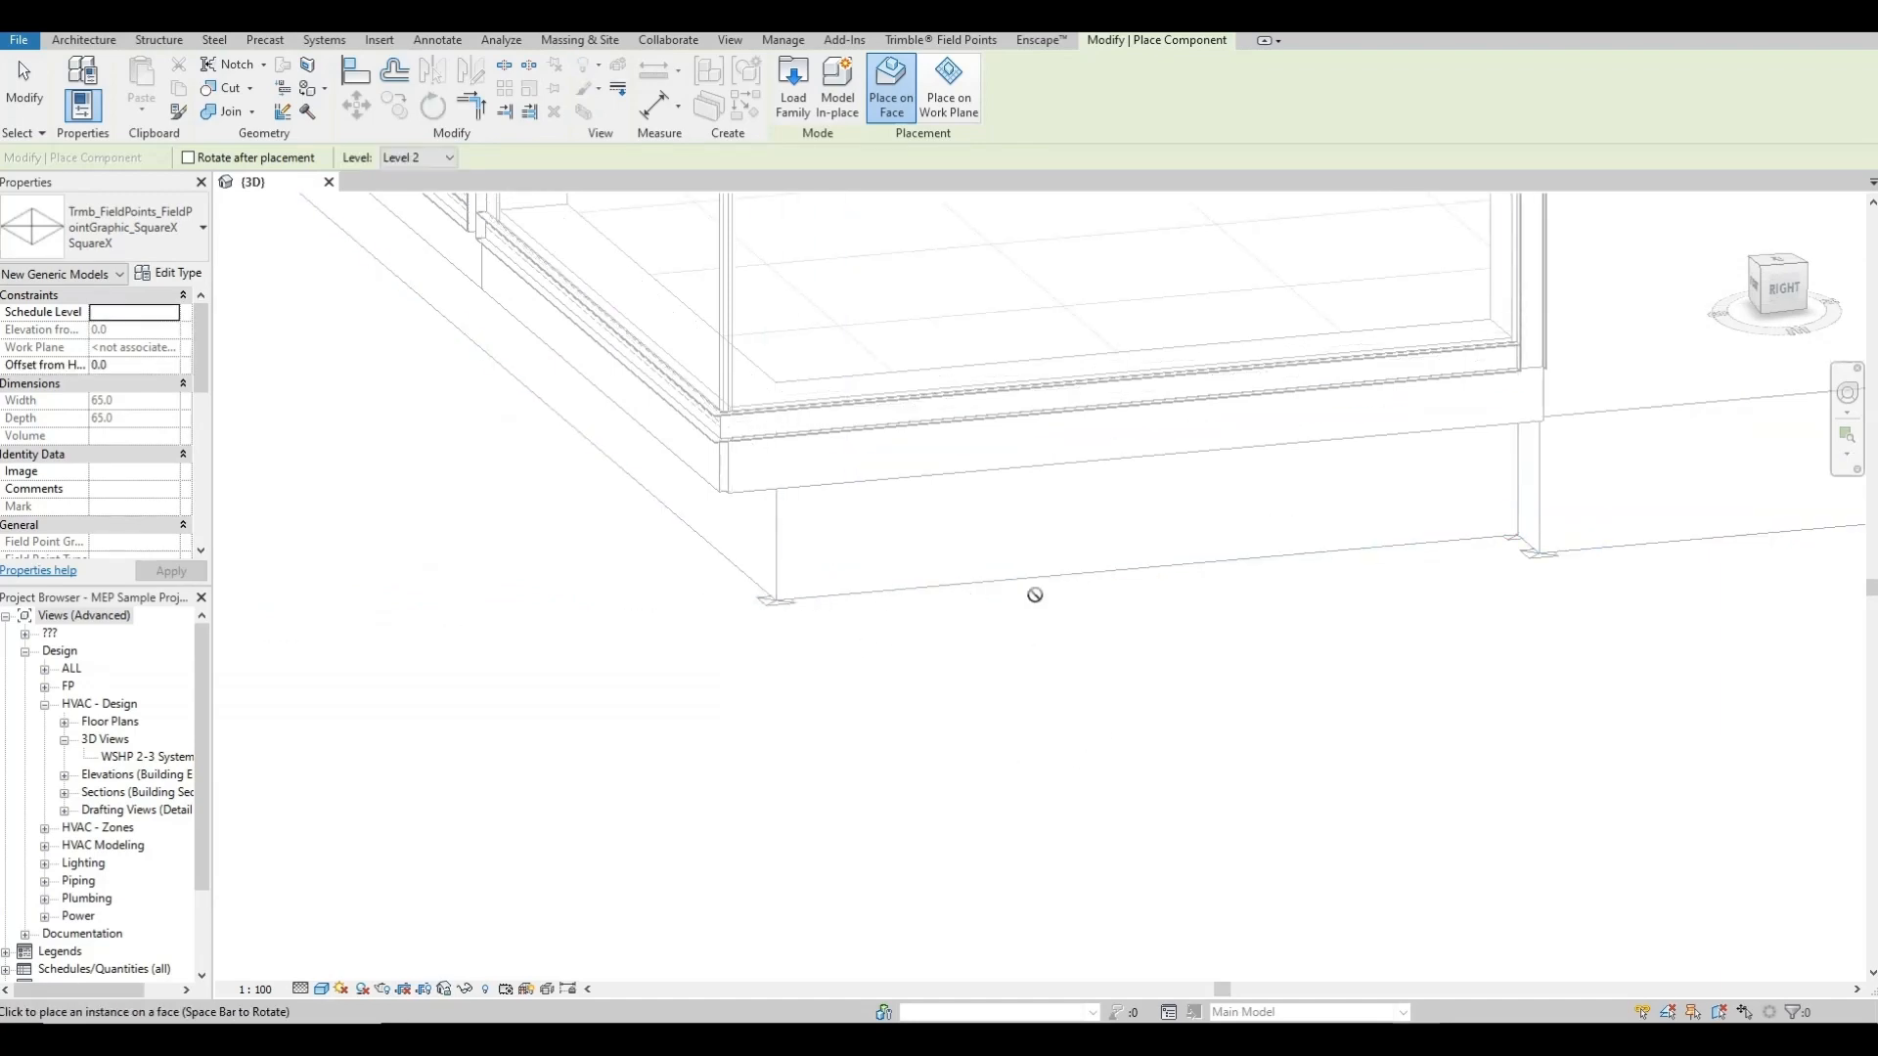
scroll(1017, 587, "down", 5)
middle_click_drag(1329, 519, 1450, 651)
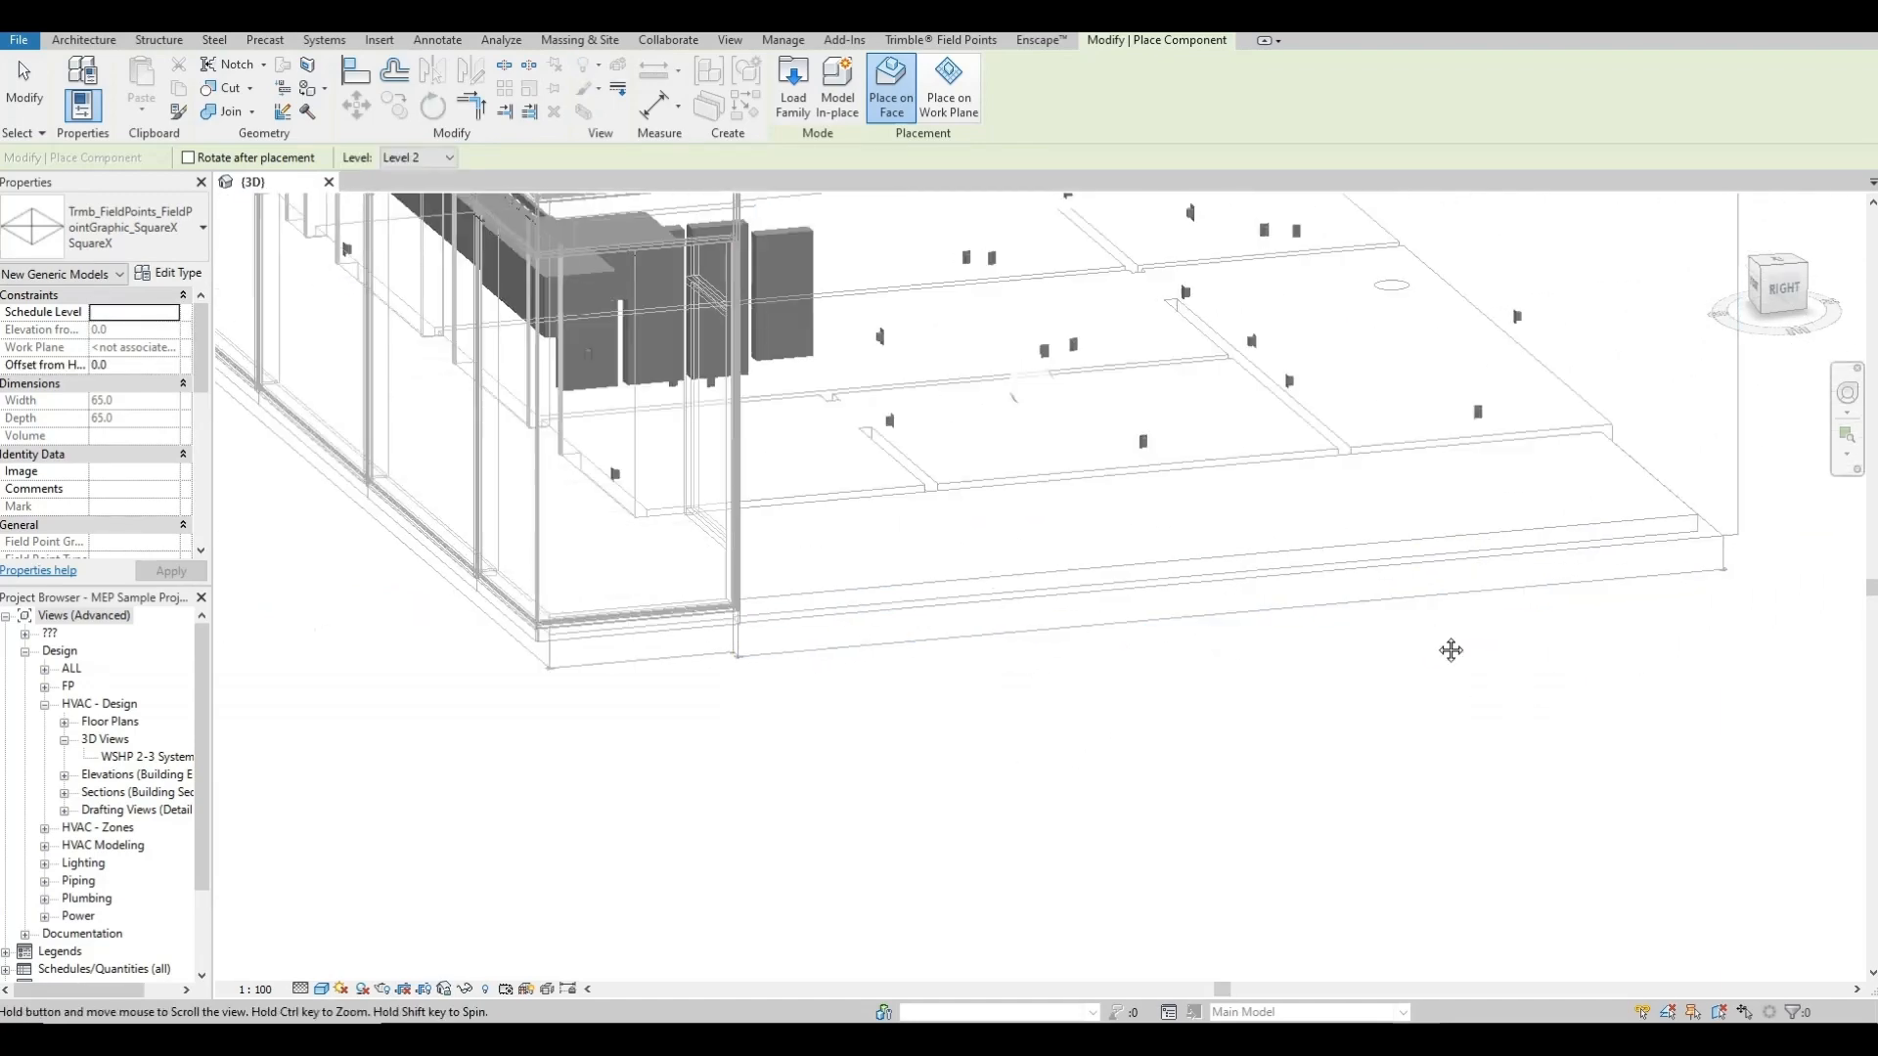
middle_click_drag(893, 537, 846, 587, "shift")
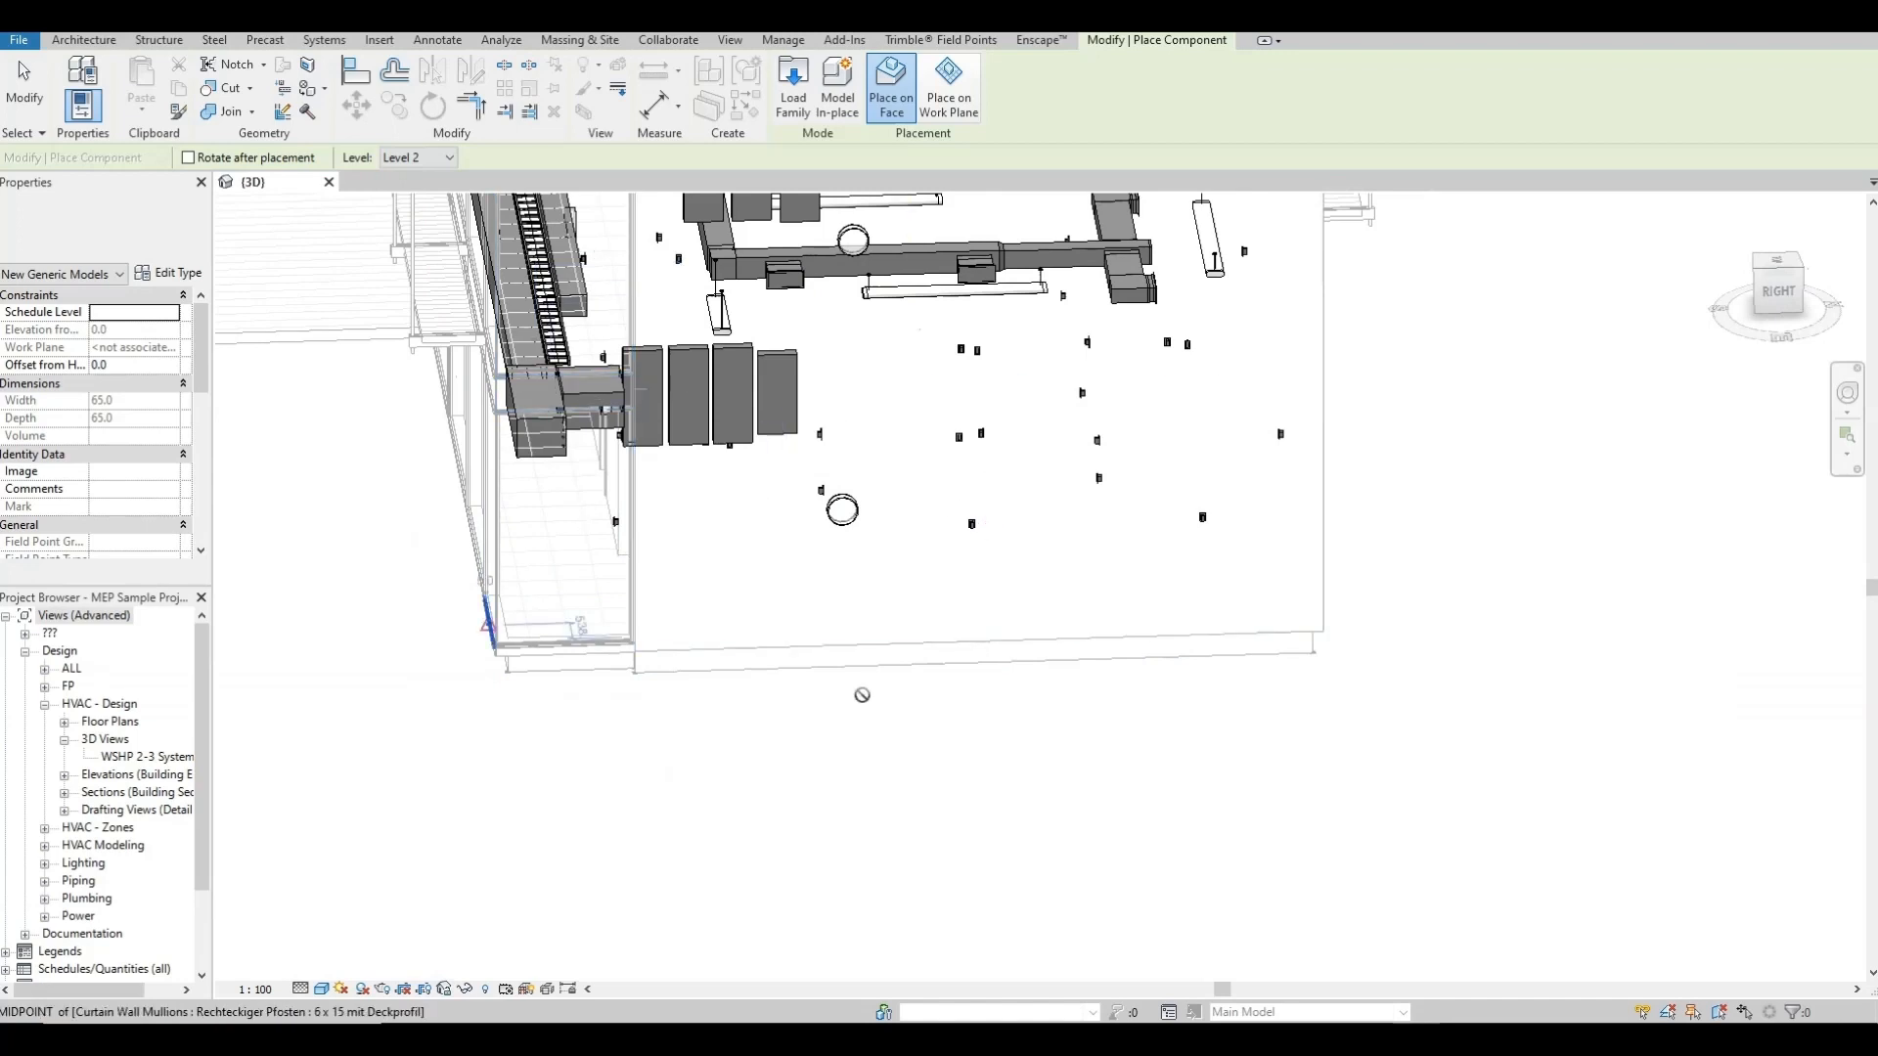
- End manual point placement and inspect the field point on the slab's outer bottom corner
key("Escape")
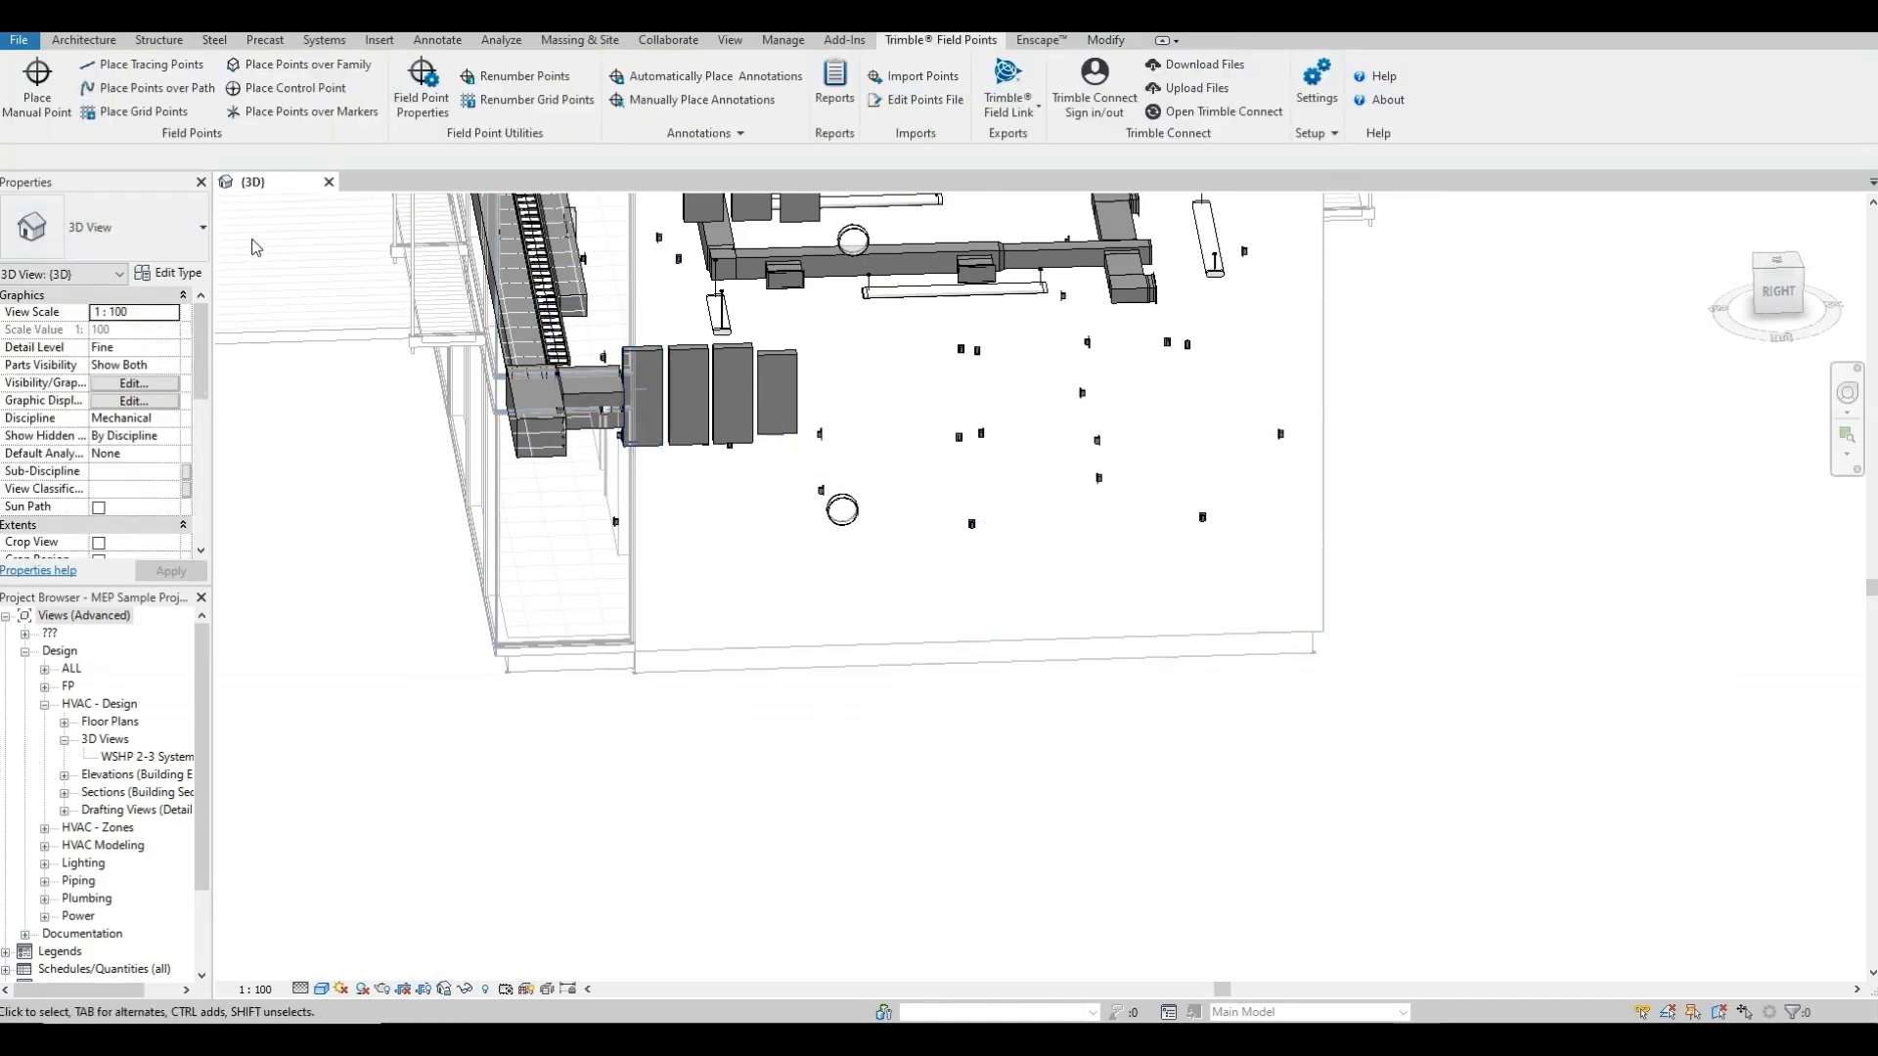
scroll(1320, 648, "up", 5)
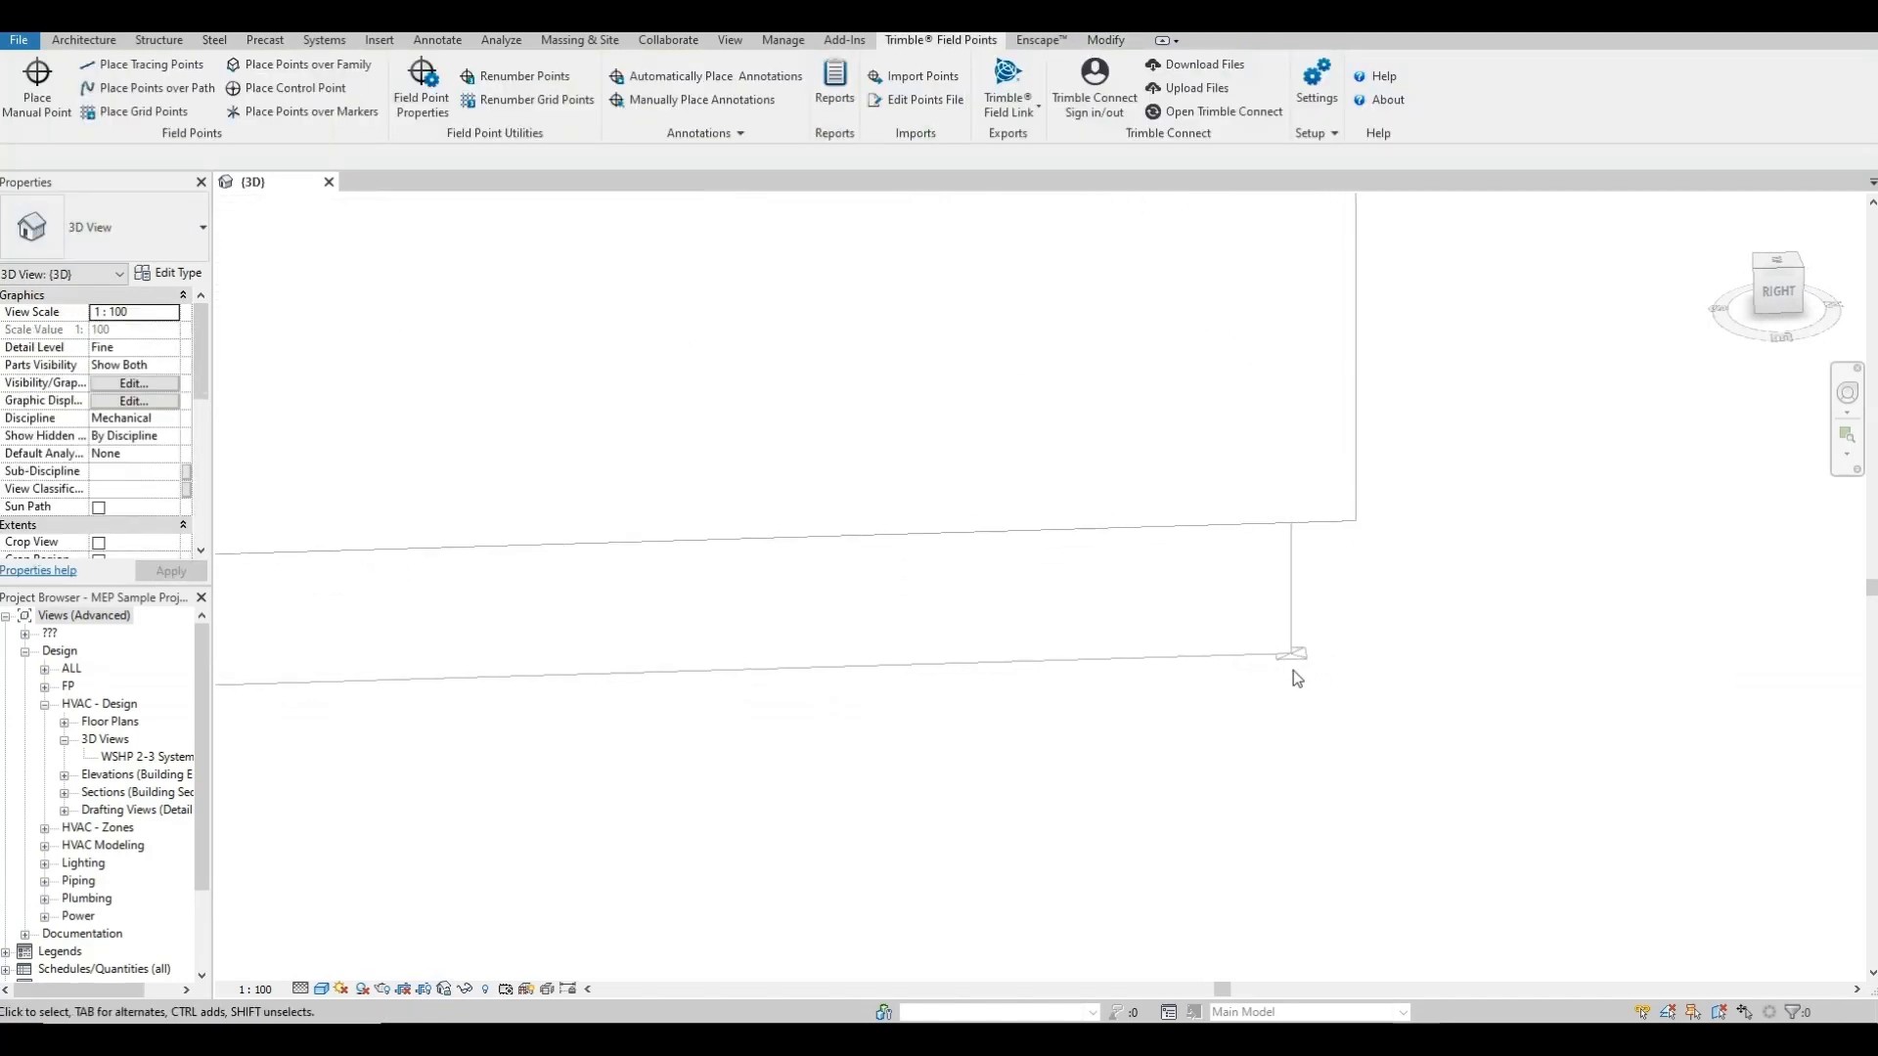
scroll(1293, 675, "down", 6)
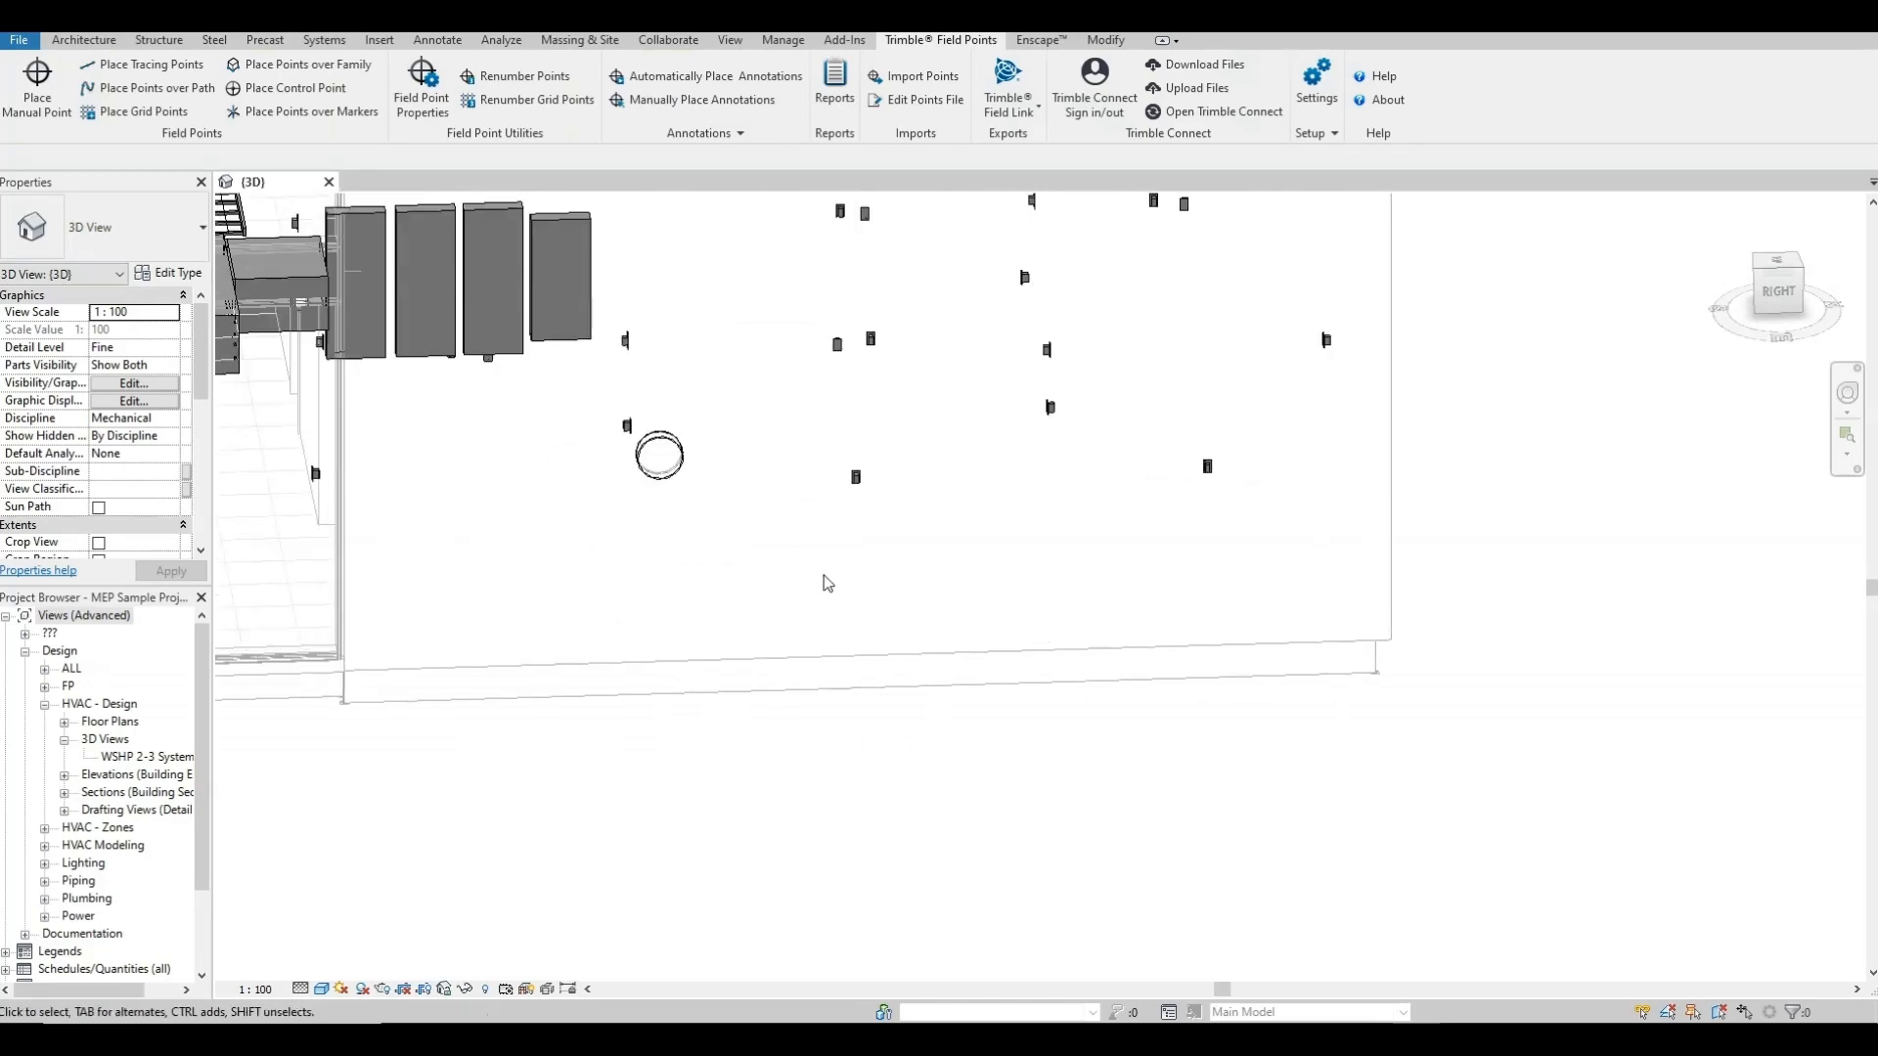
- Select a duplex receptacle above the slab and open its family for editing
middle_click_drag(598, 528, 941, 629)
scroll(1193, 582, "up", 5)
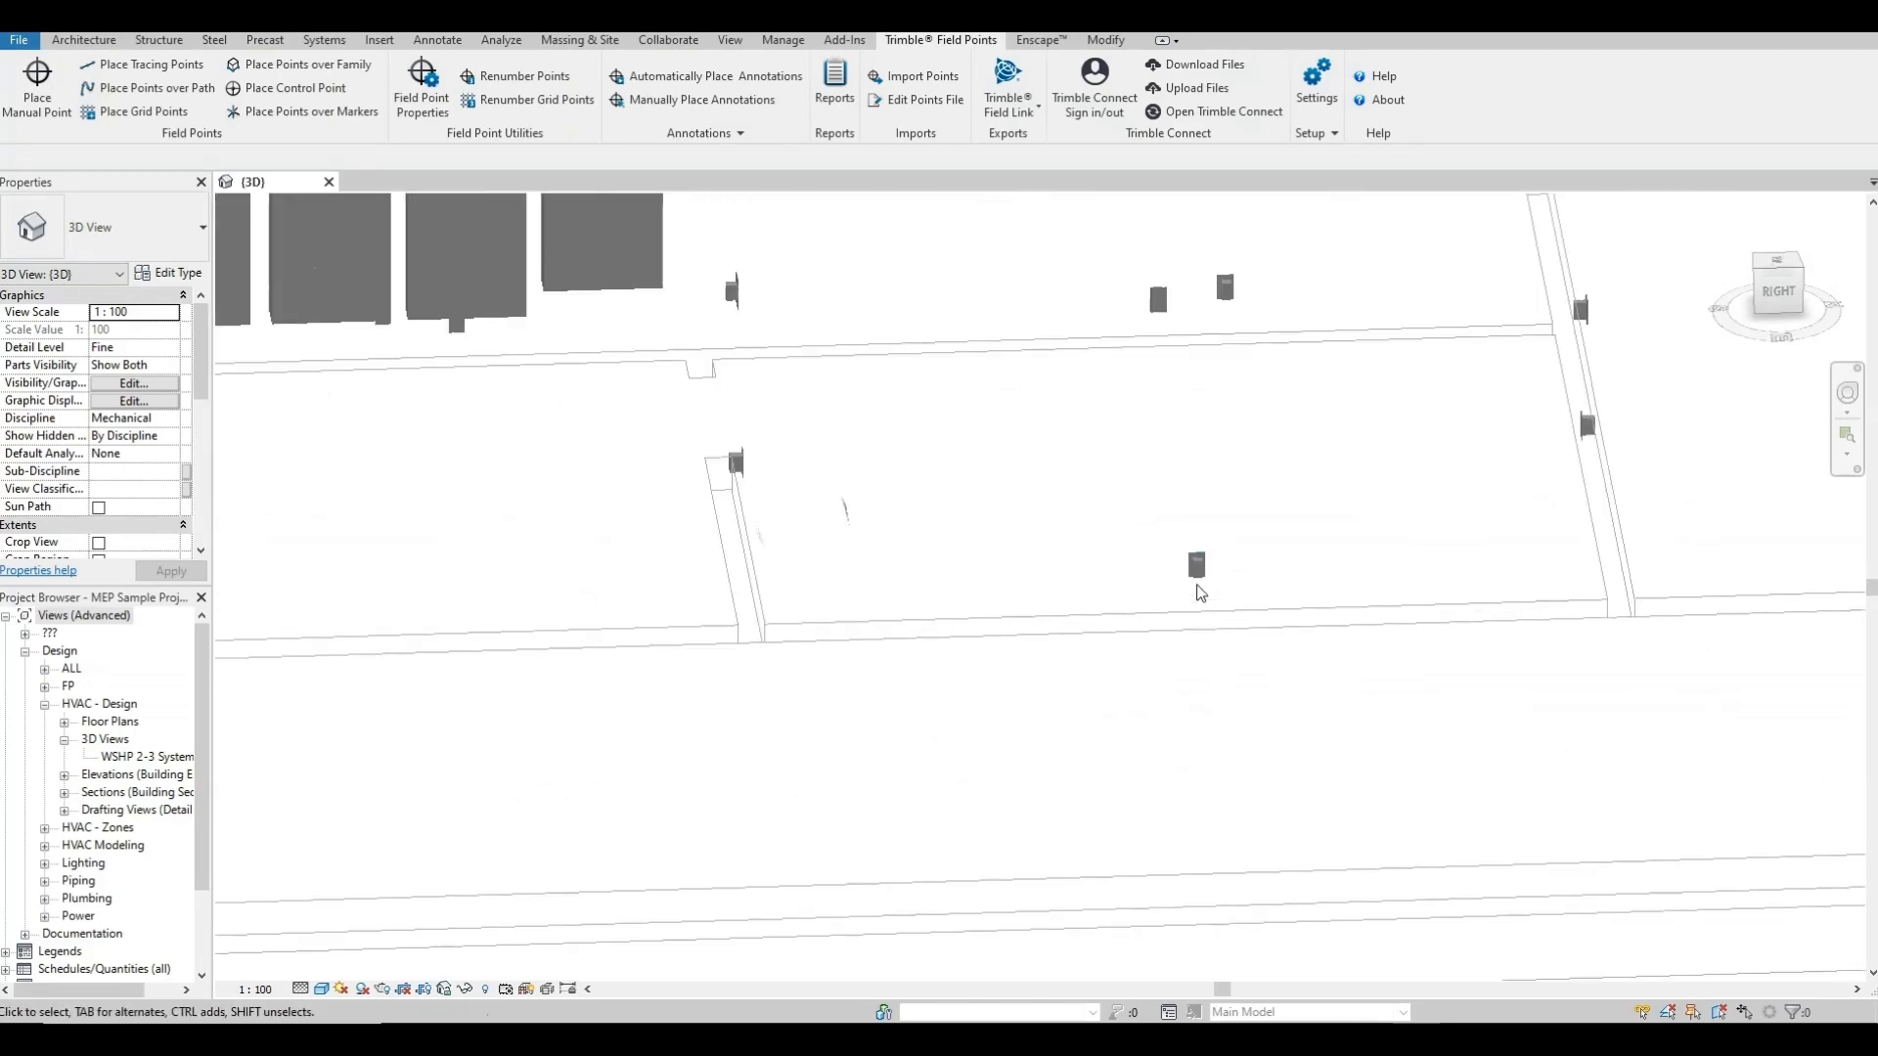
left_click(1187, 554)
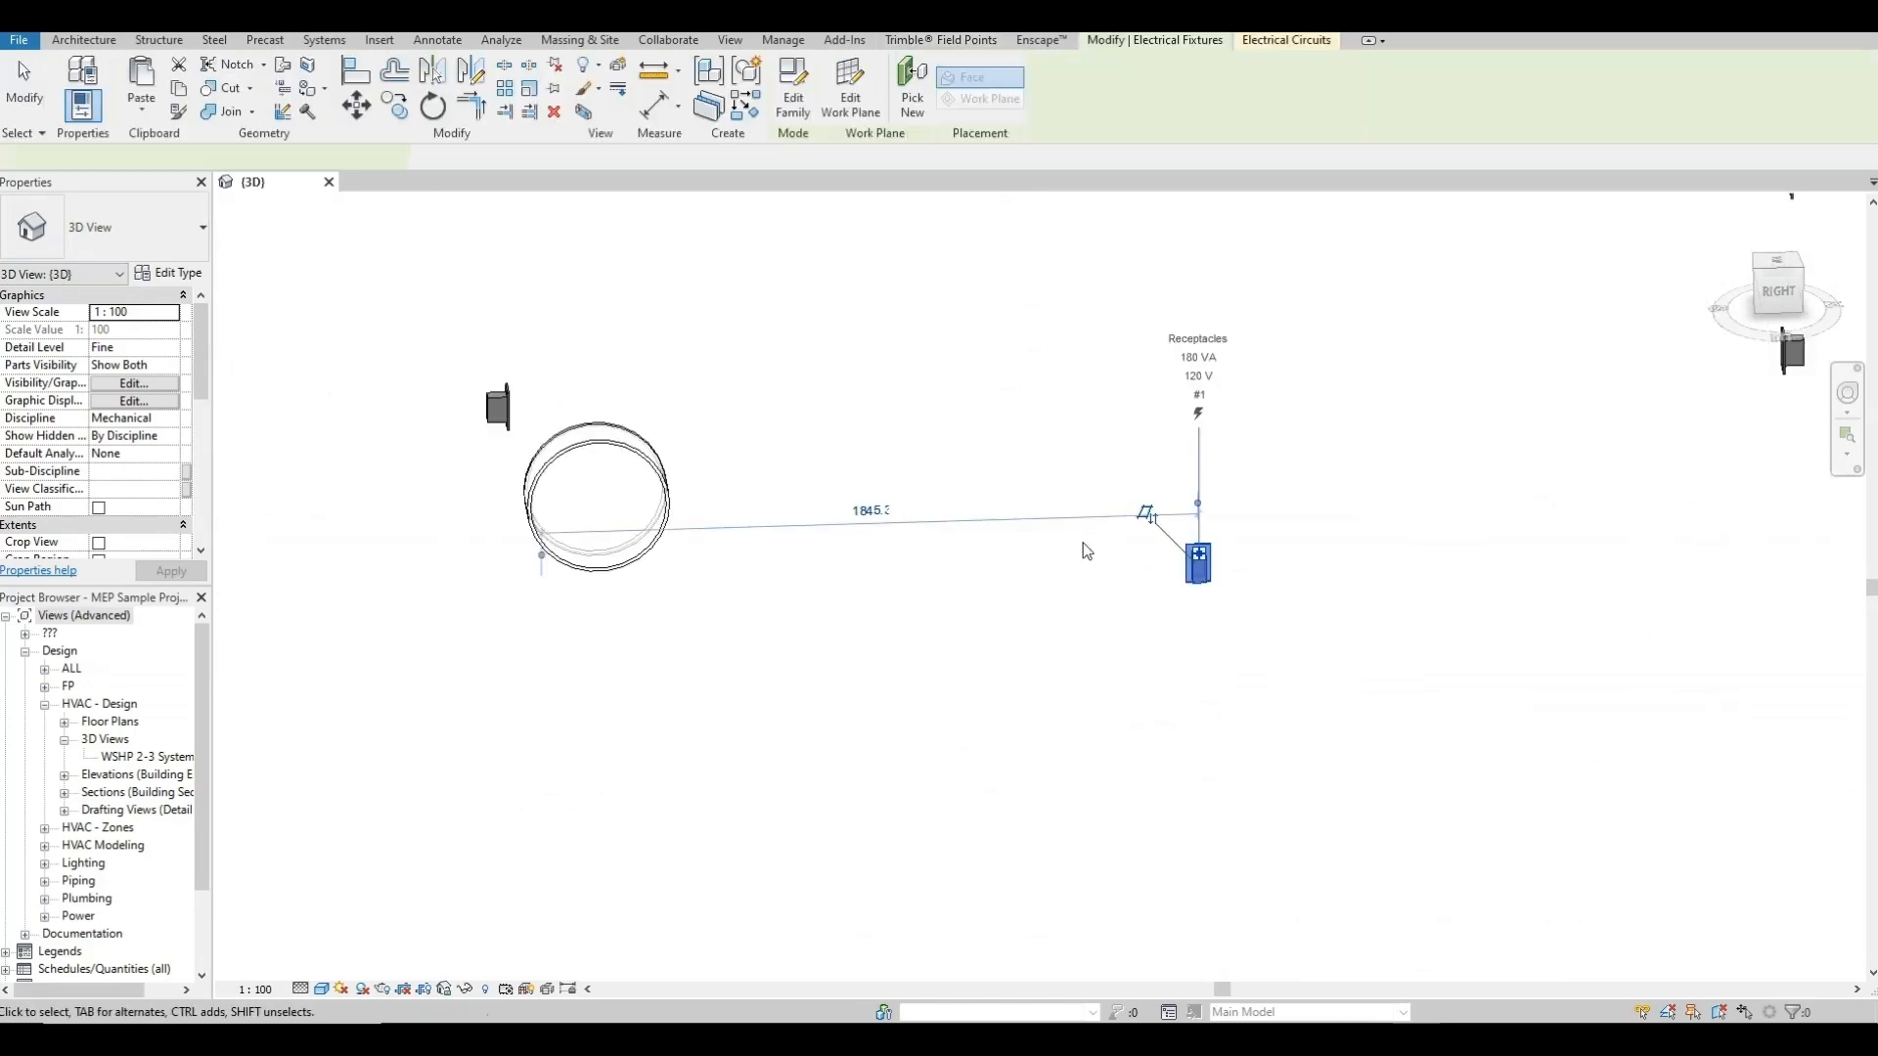
scroll(1007, 587, "down", 2)
middle_click_drag(1148, 631, 528, 628, "shift")
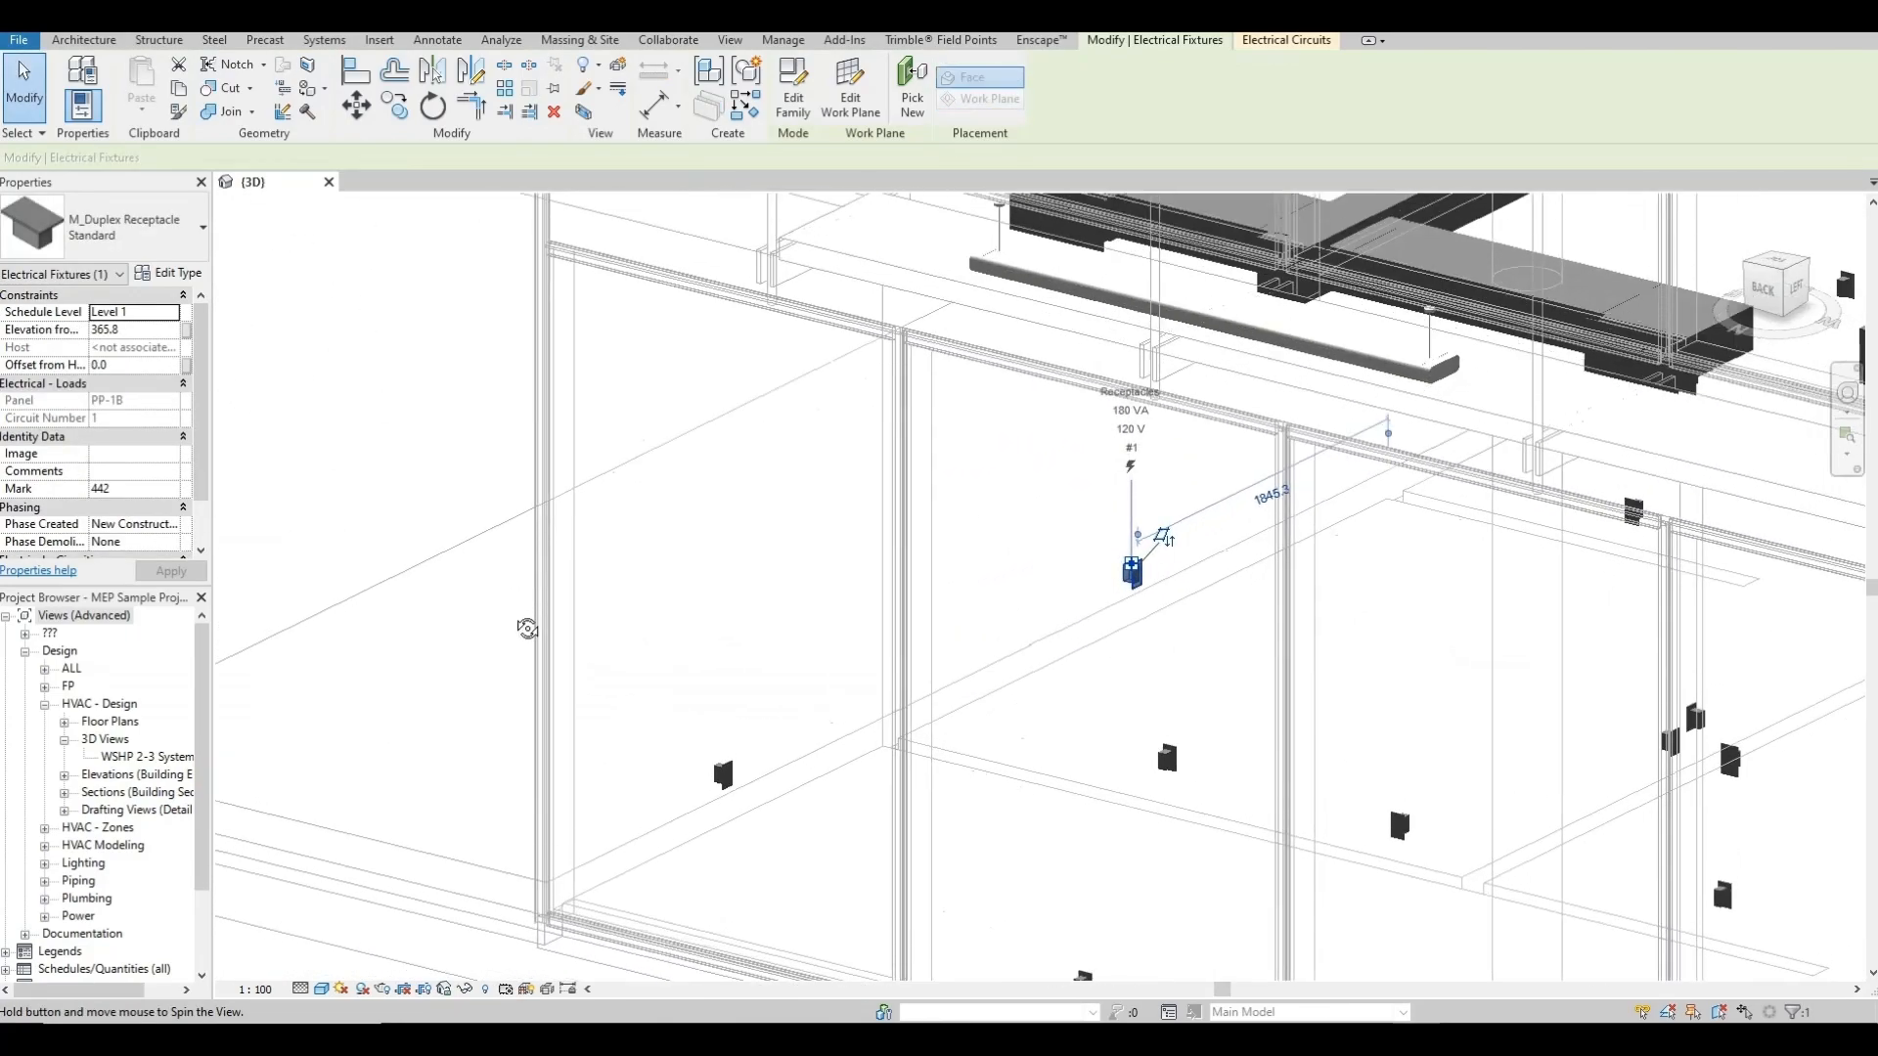
scroll(1123, 585, "up", 6)
middle_click_drag(1257, 593, 1312, 642, "shift")
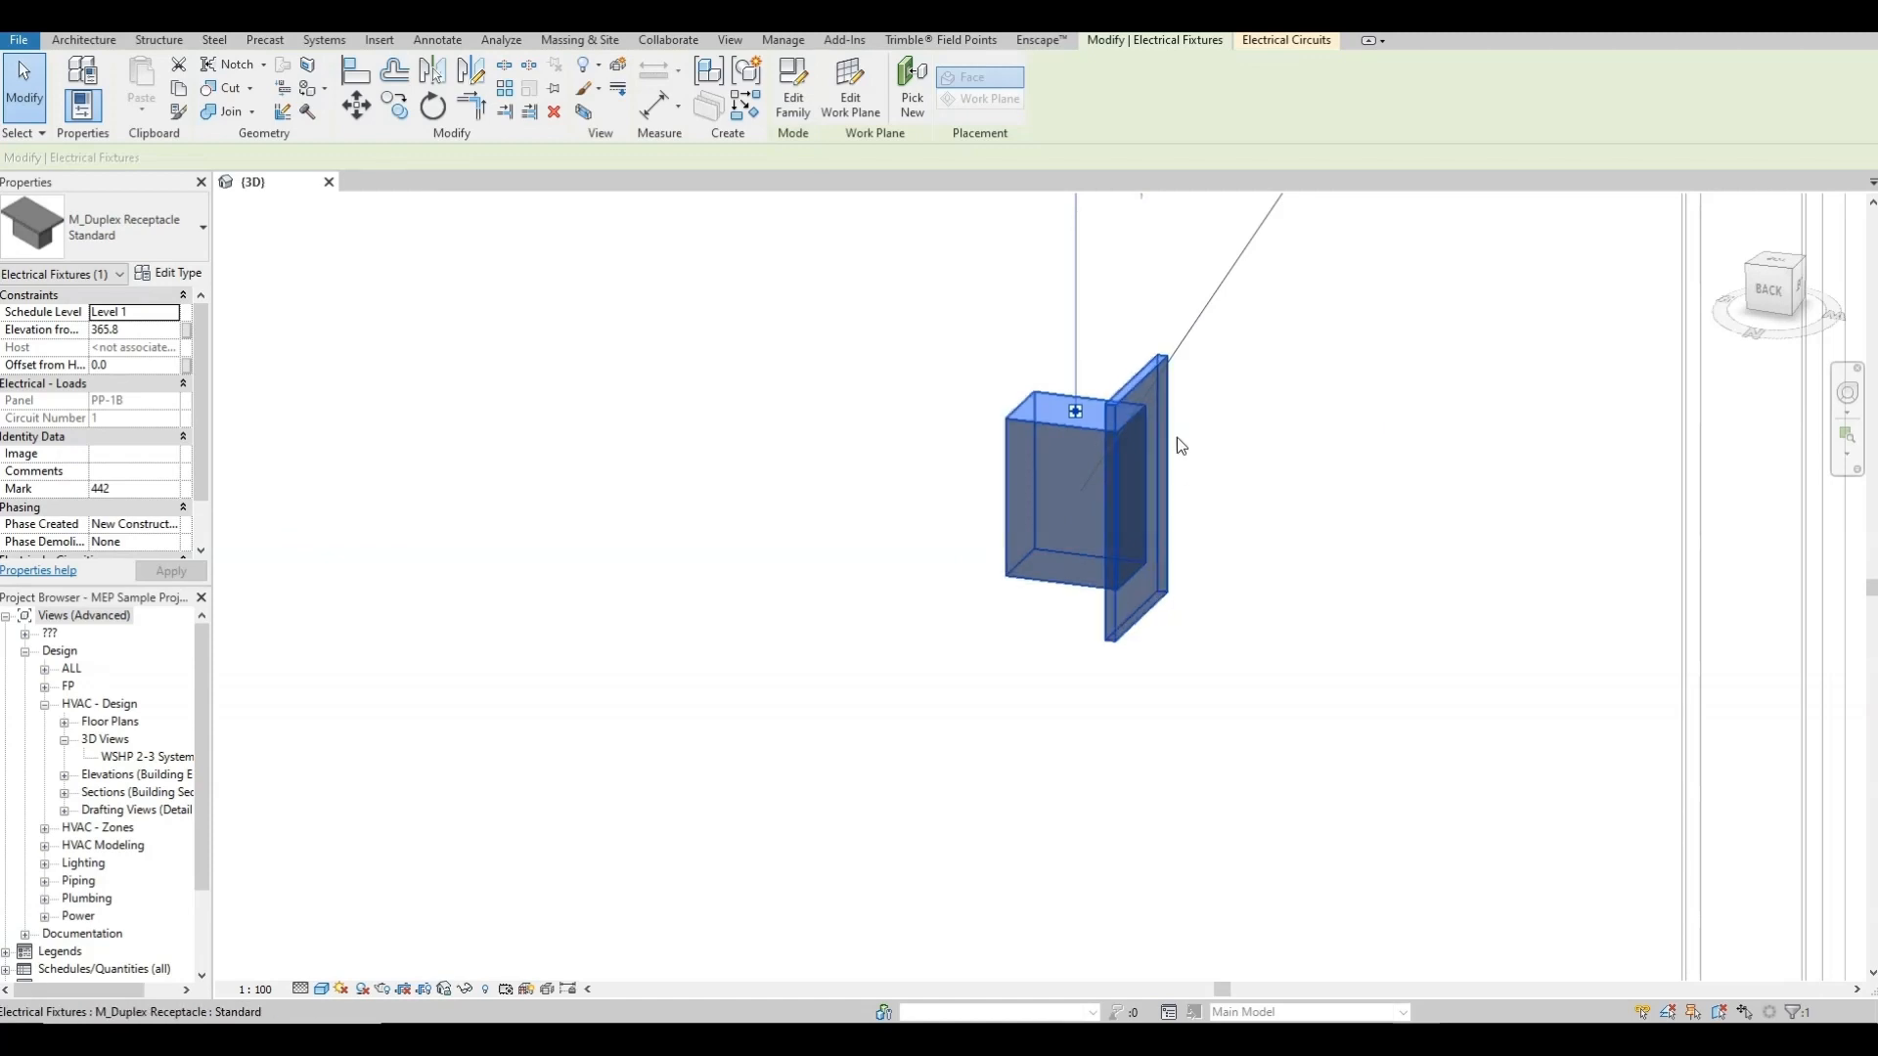
double_click(1110, 489)
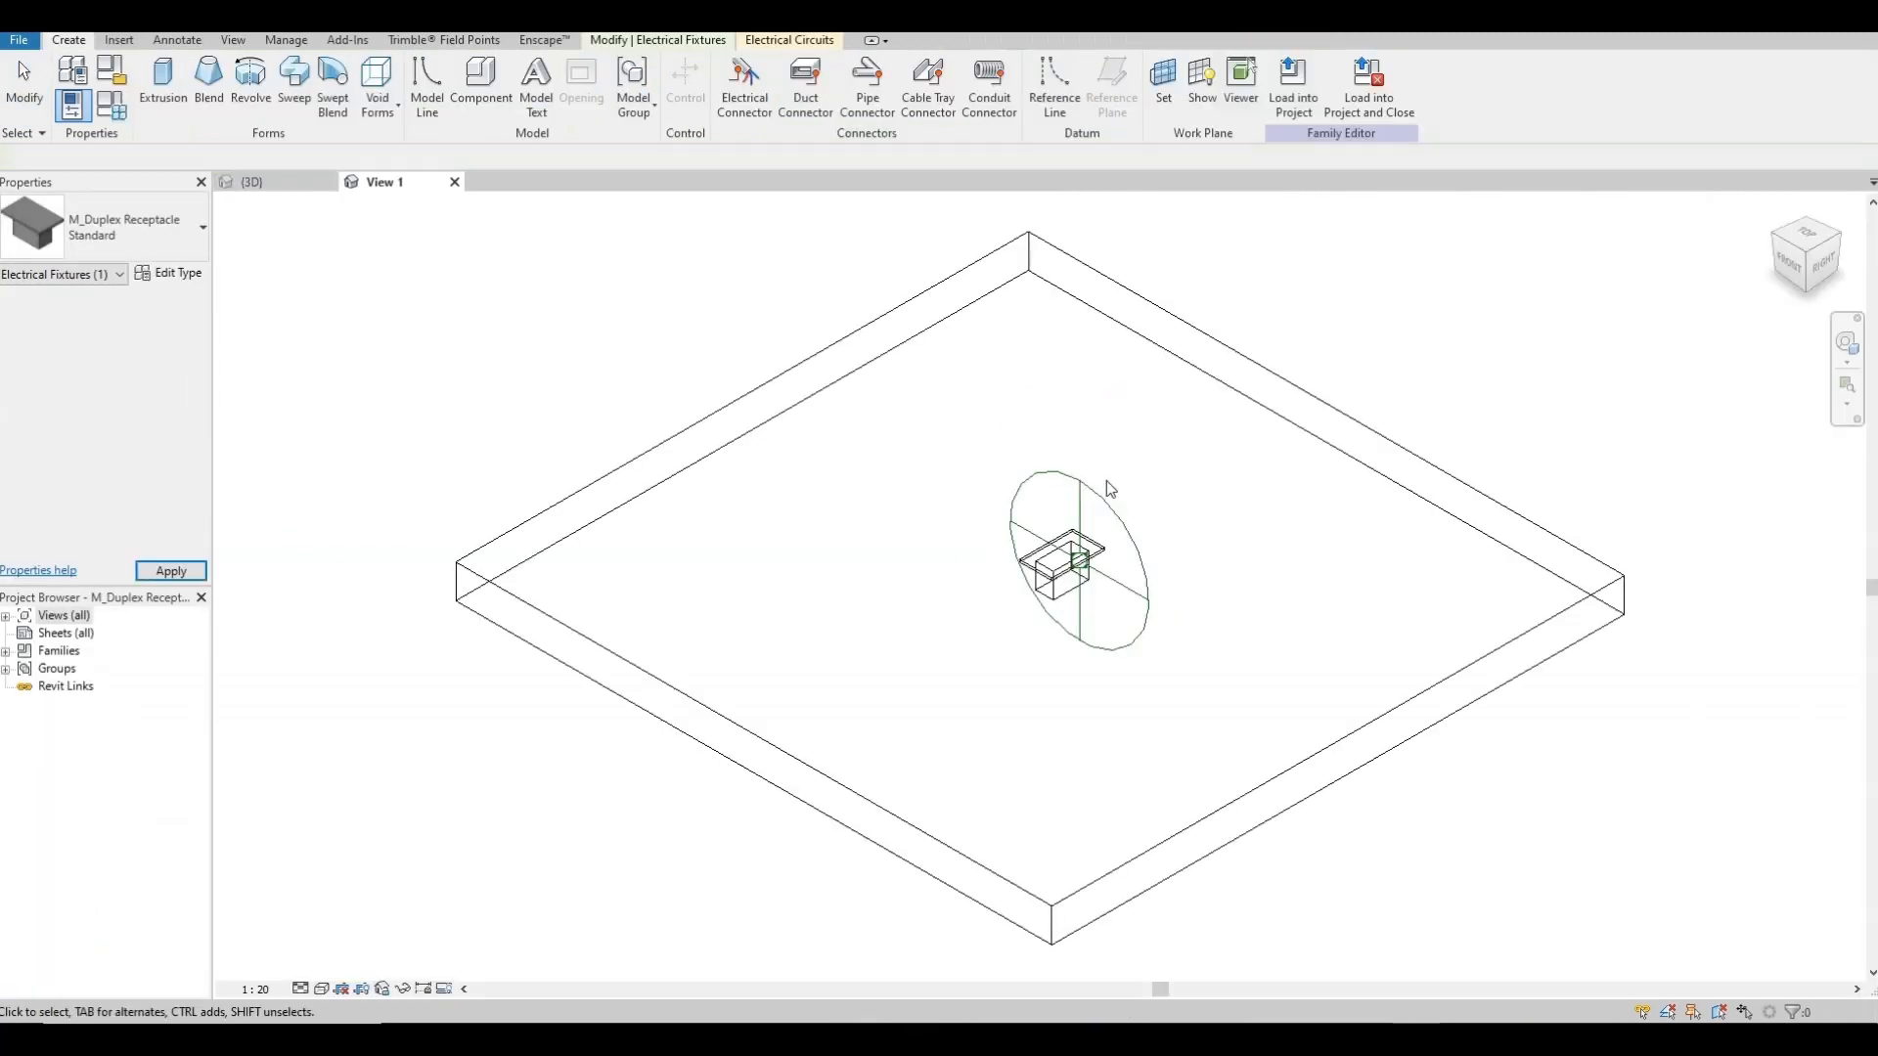
- Place field point markers using the Marker entity on the four top corners of the receptacle's faceplate
middle_click_drag(1086, 590, 1098, 352, "shift")
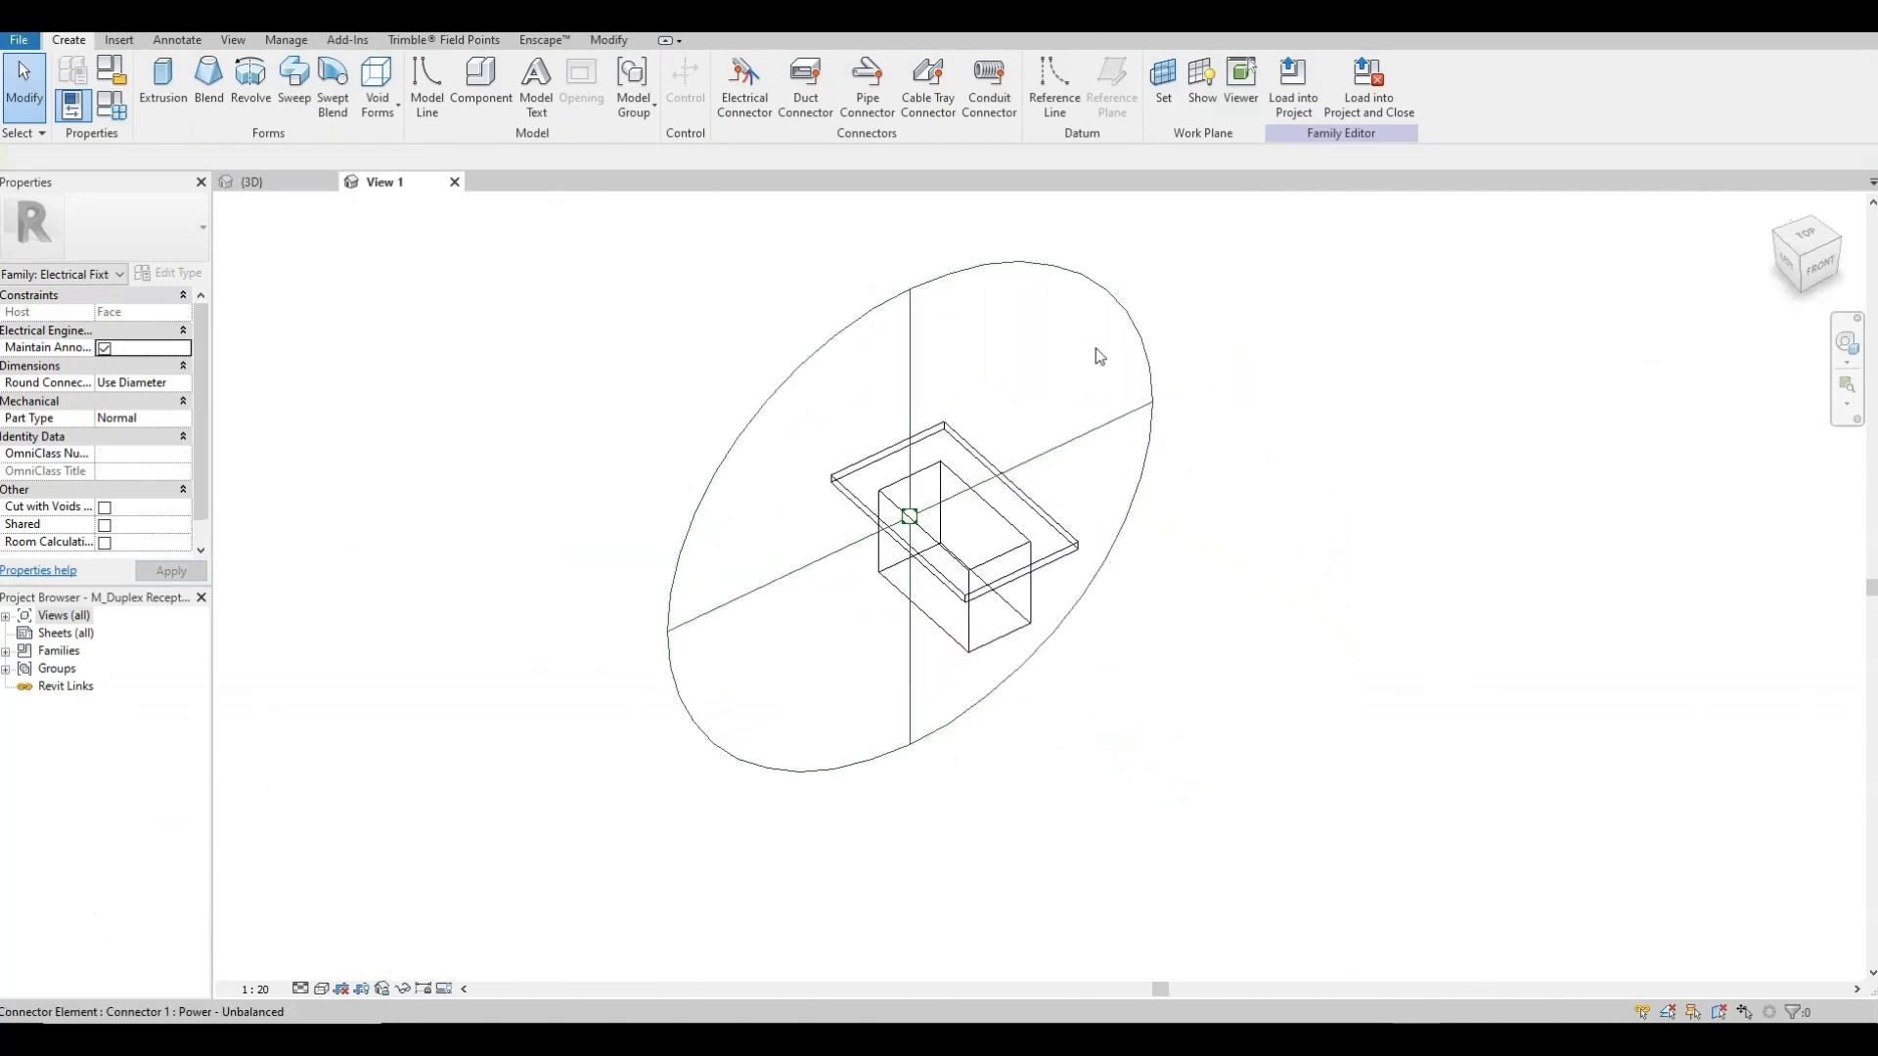
left_click(487, 40)
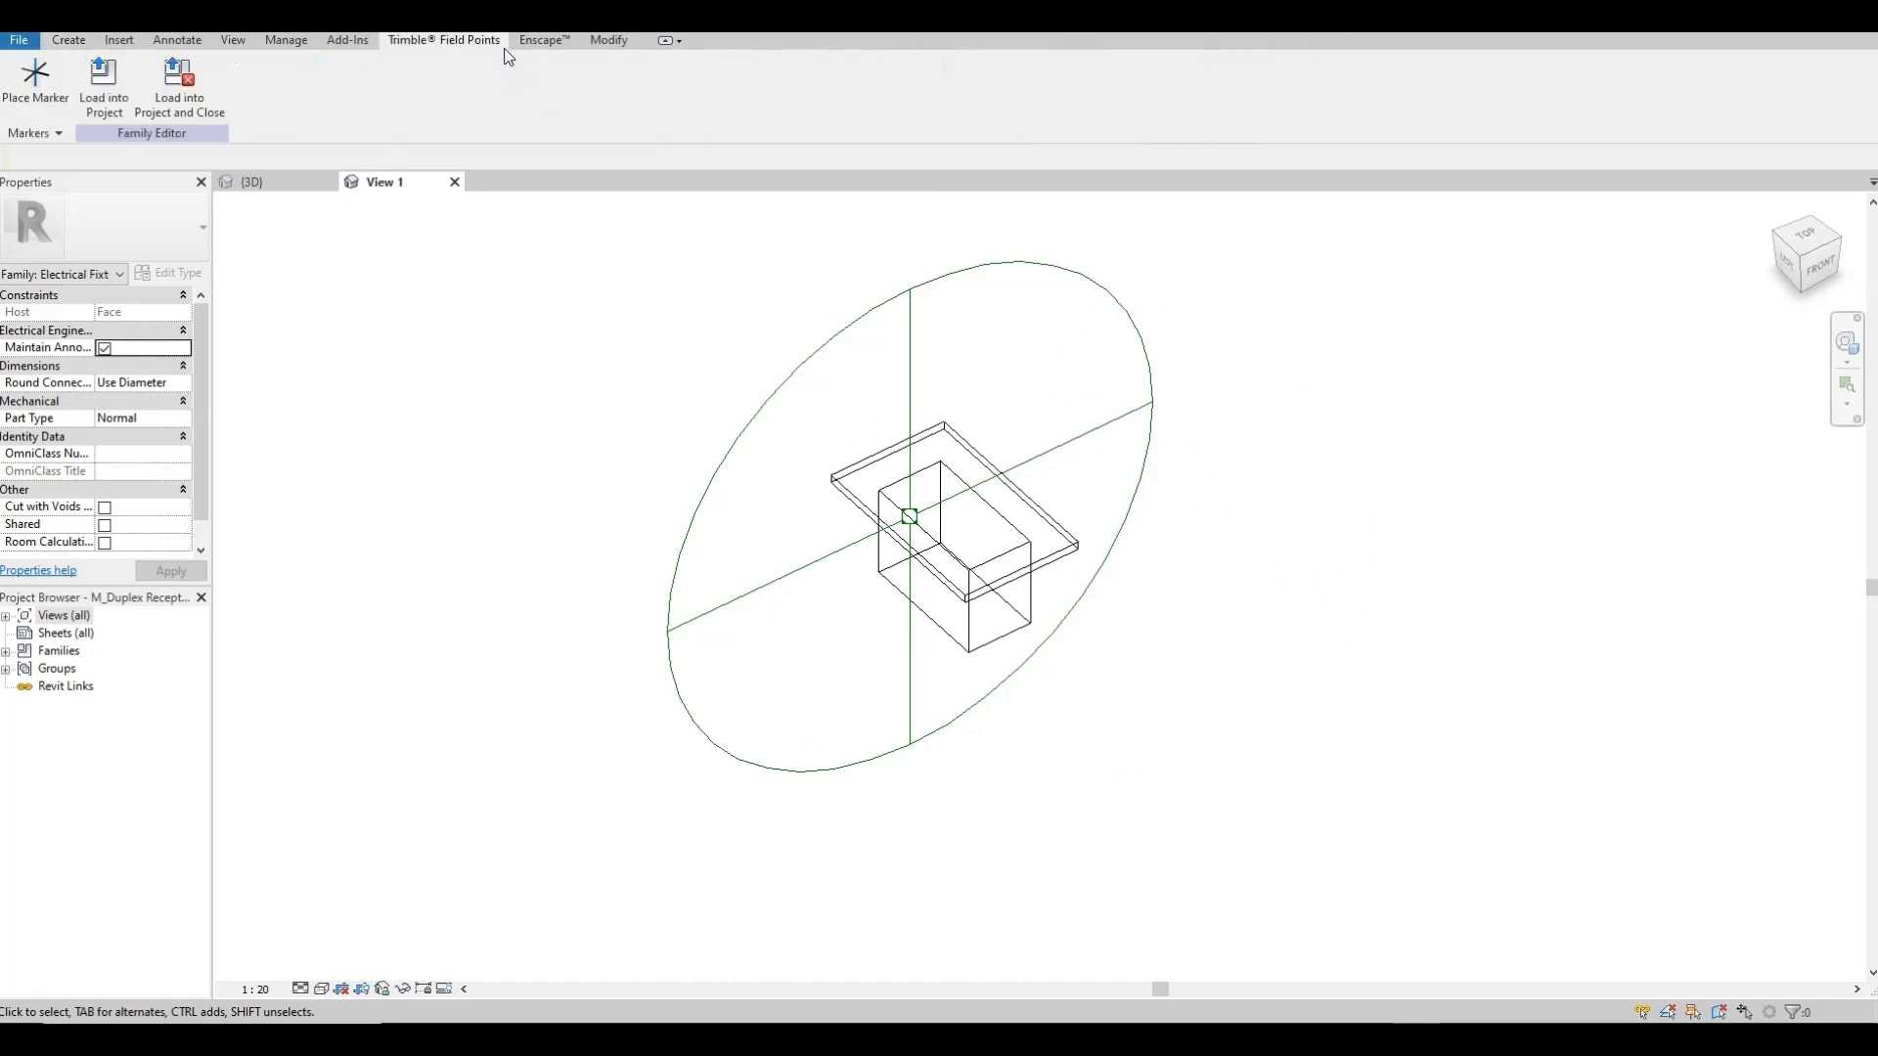
left_click(34, 86)
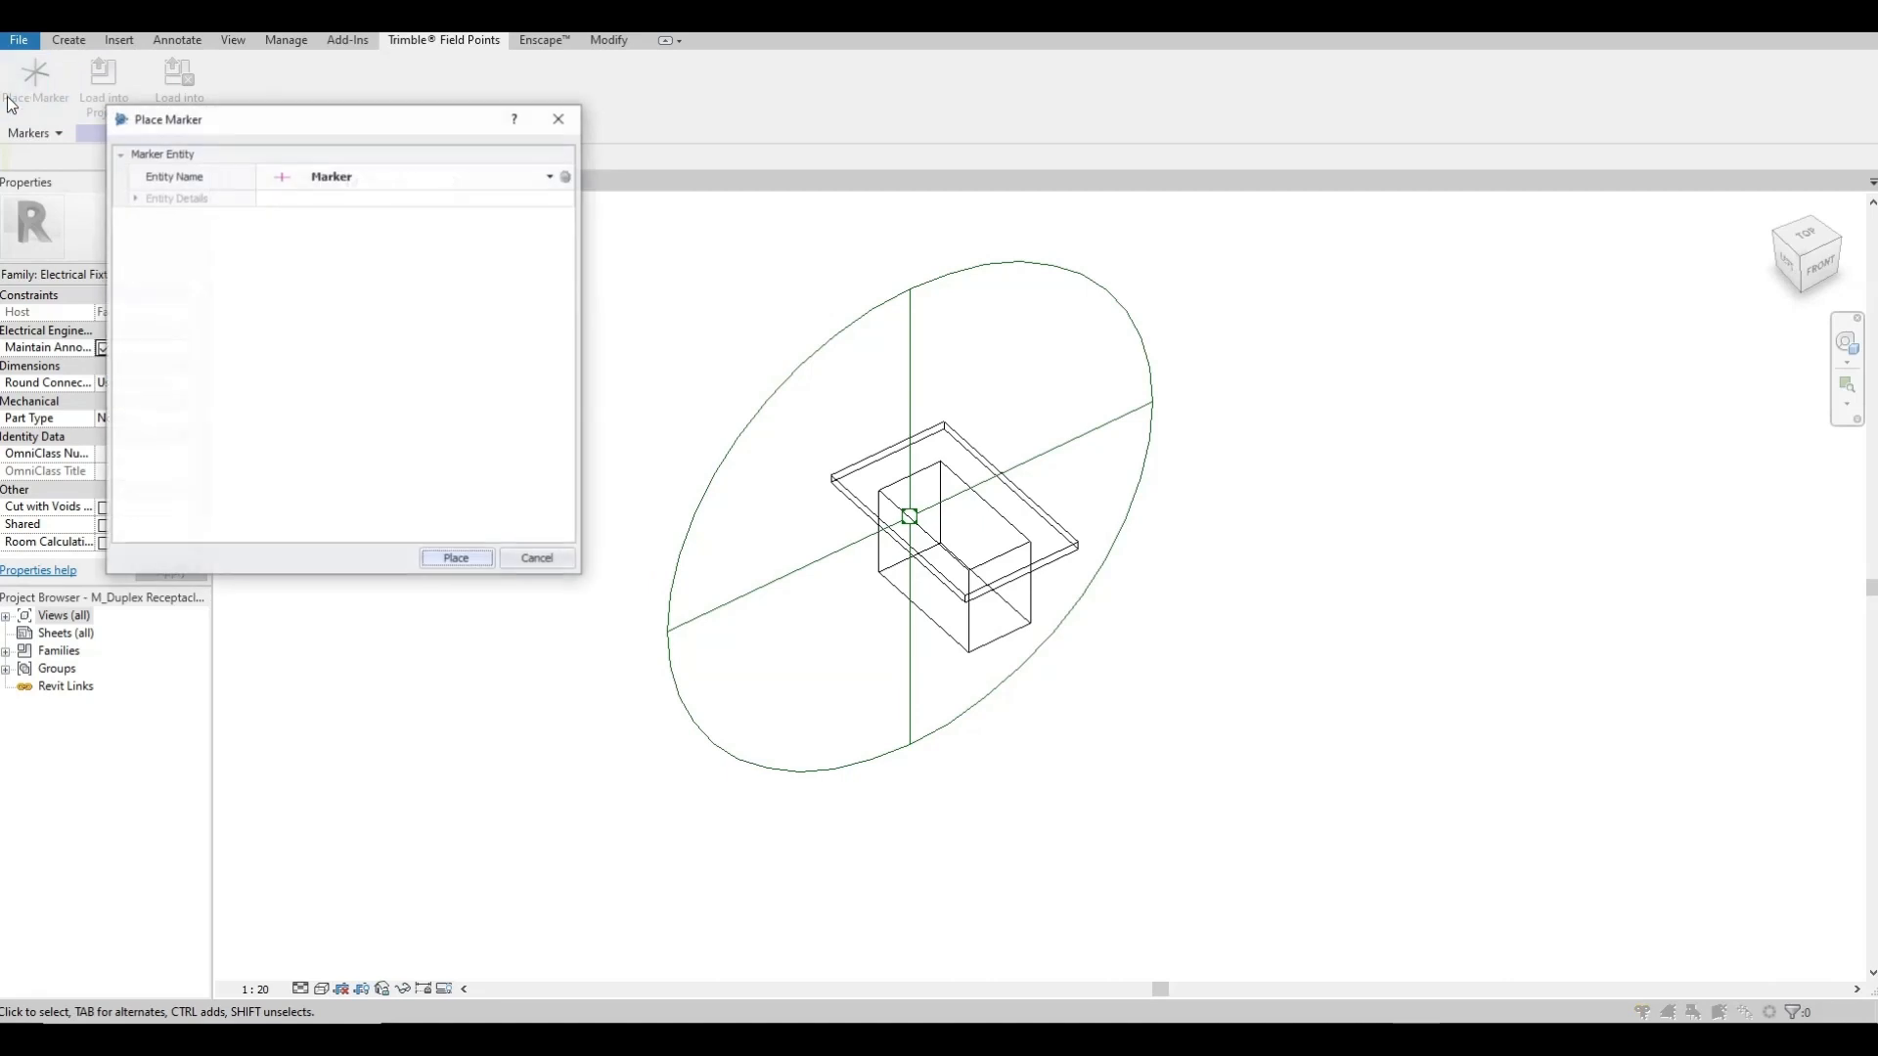
left_click(358, 176)
left_click(322, 221)
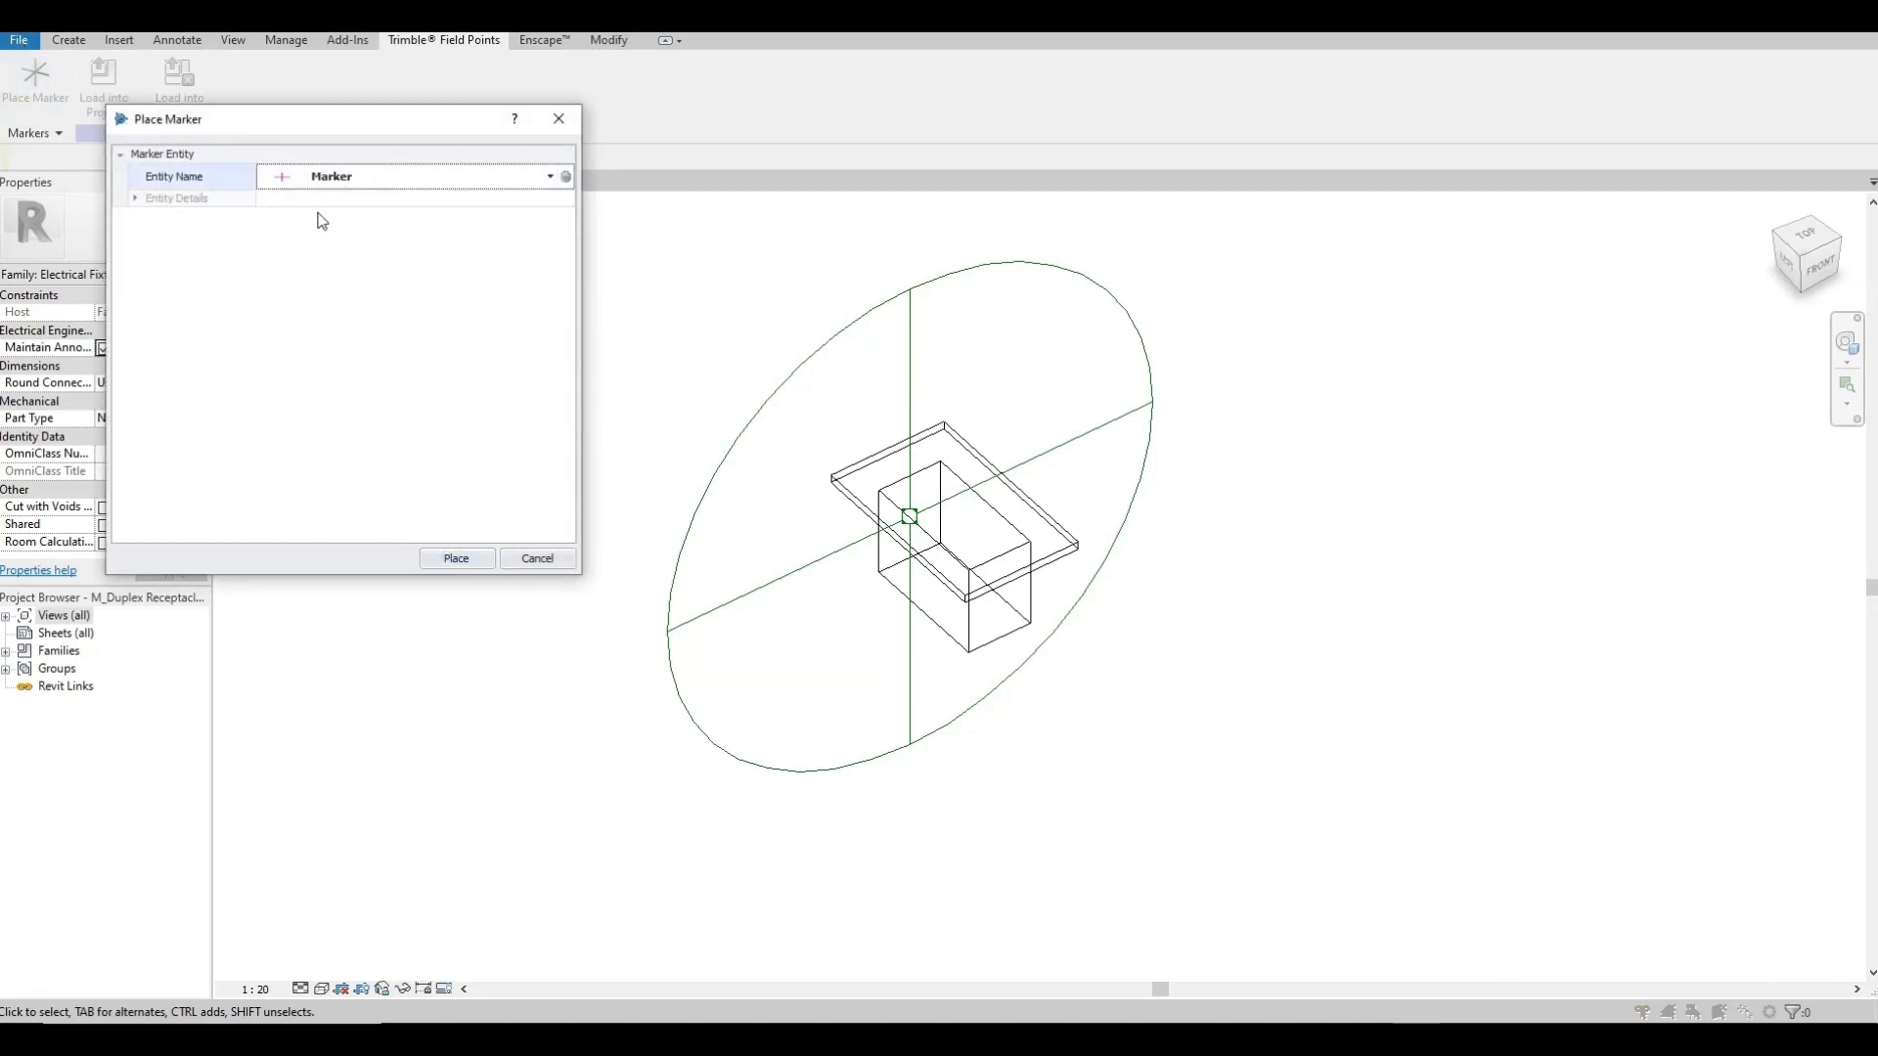
left_click(484, 557)
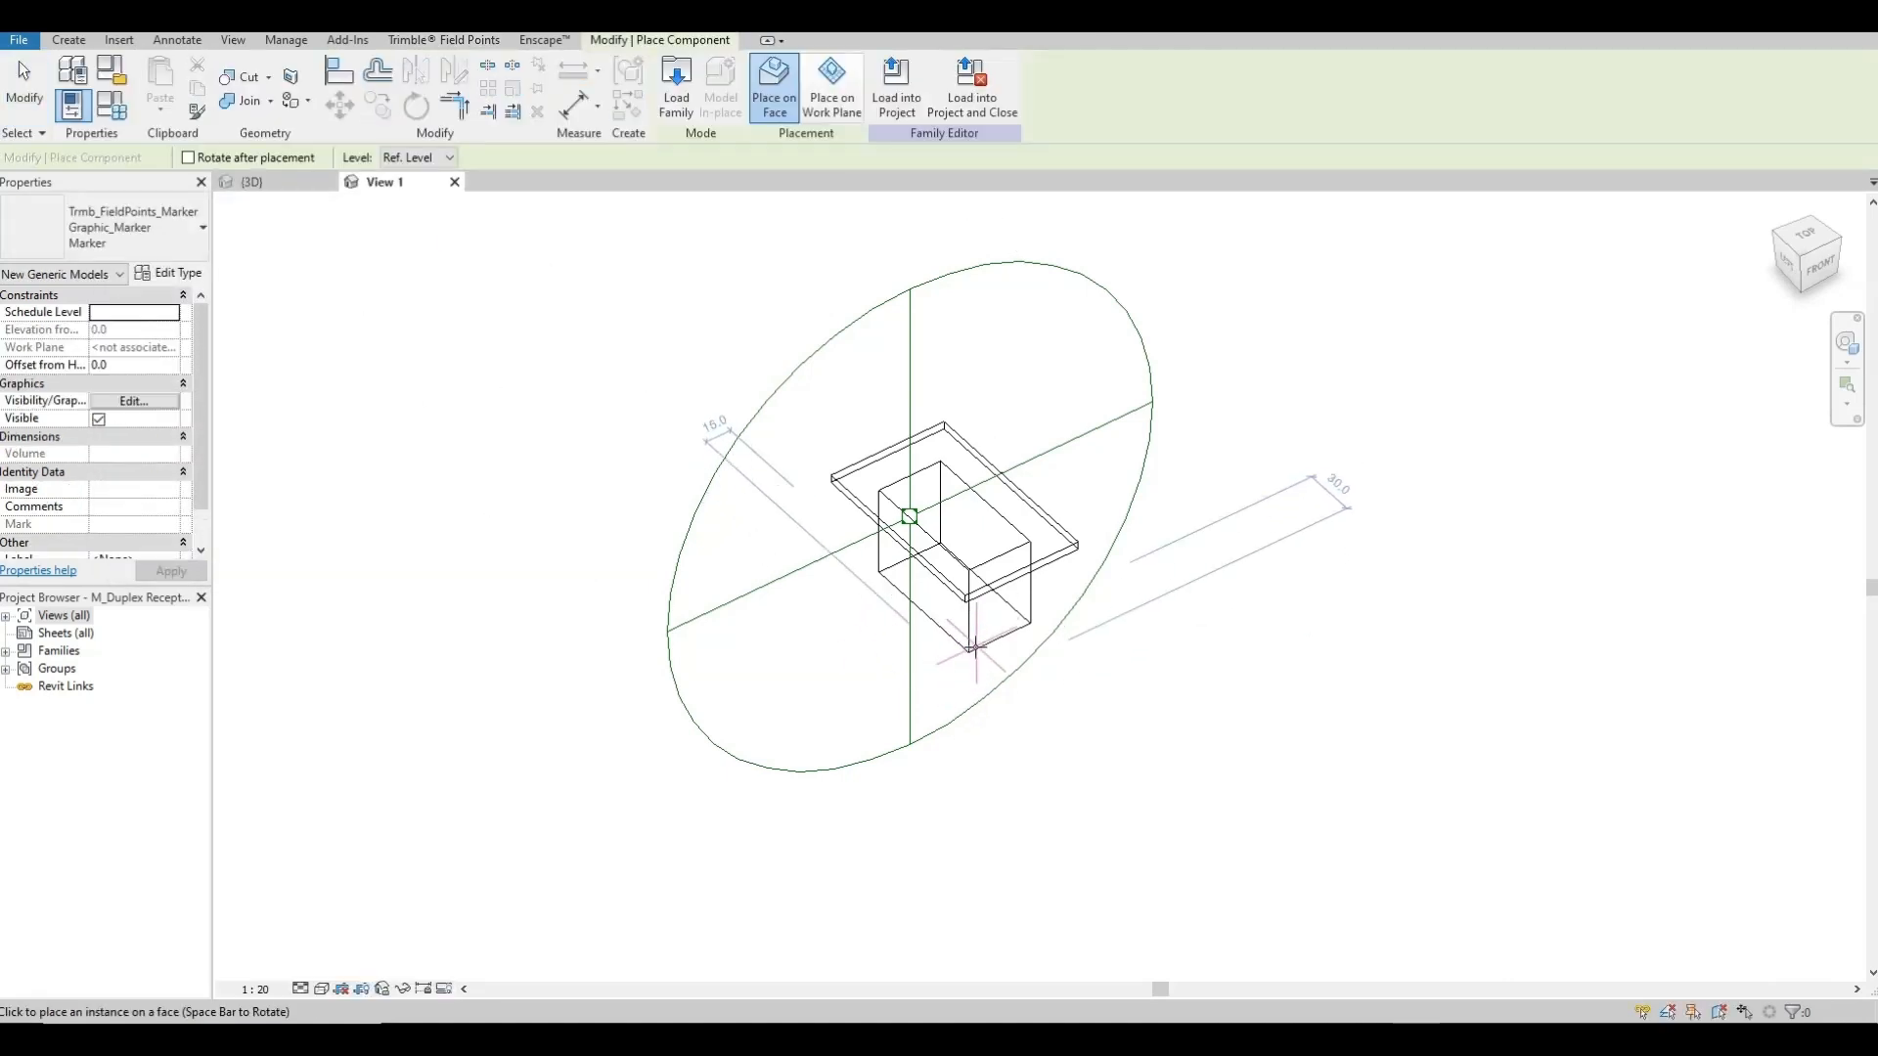
scroll(973, 596, "up", 3)
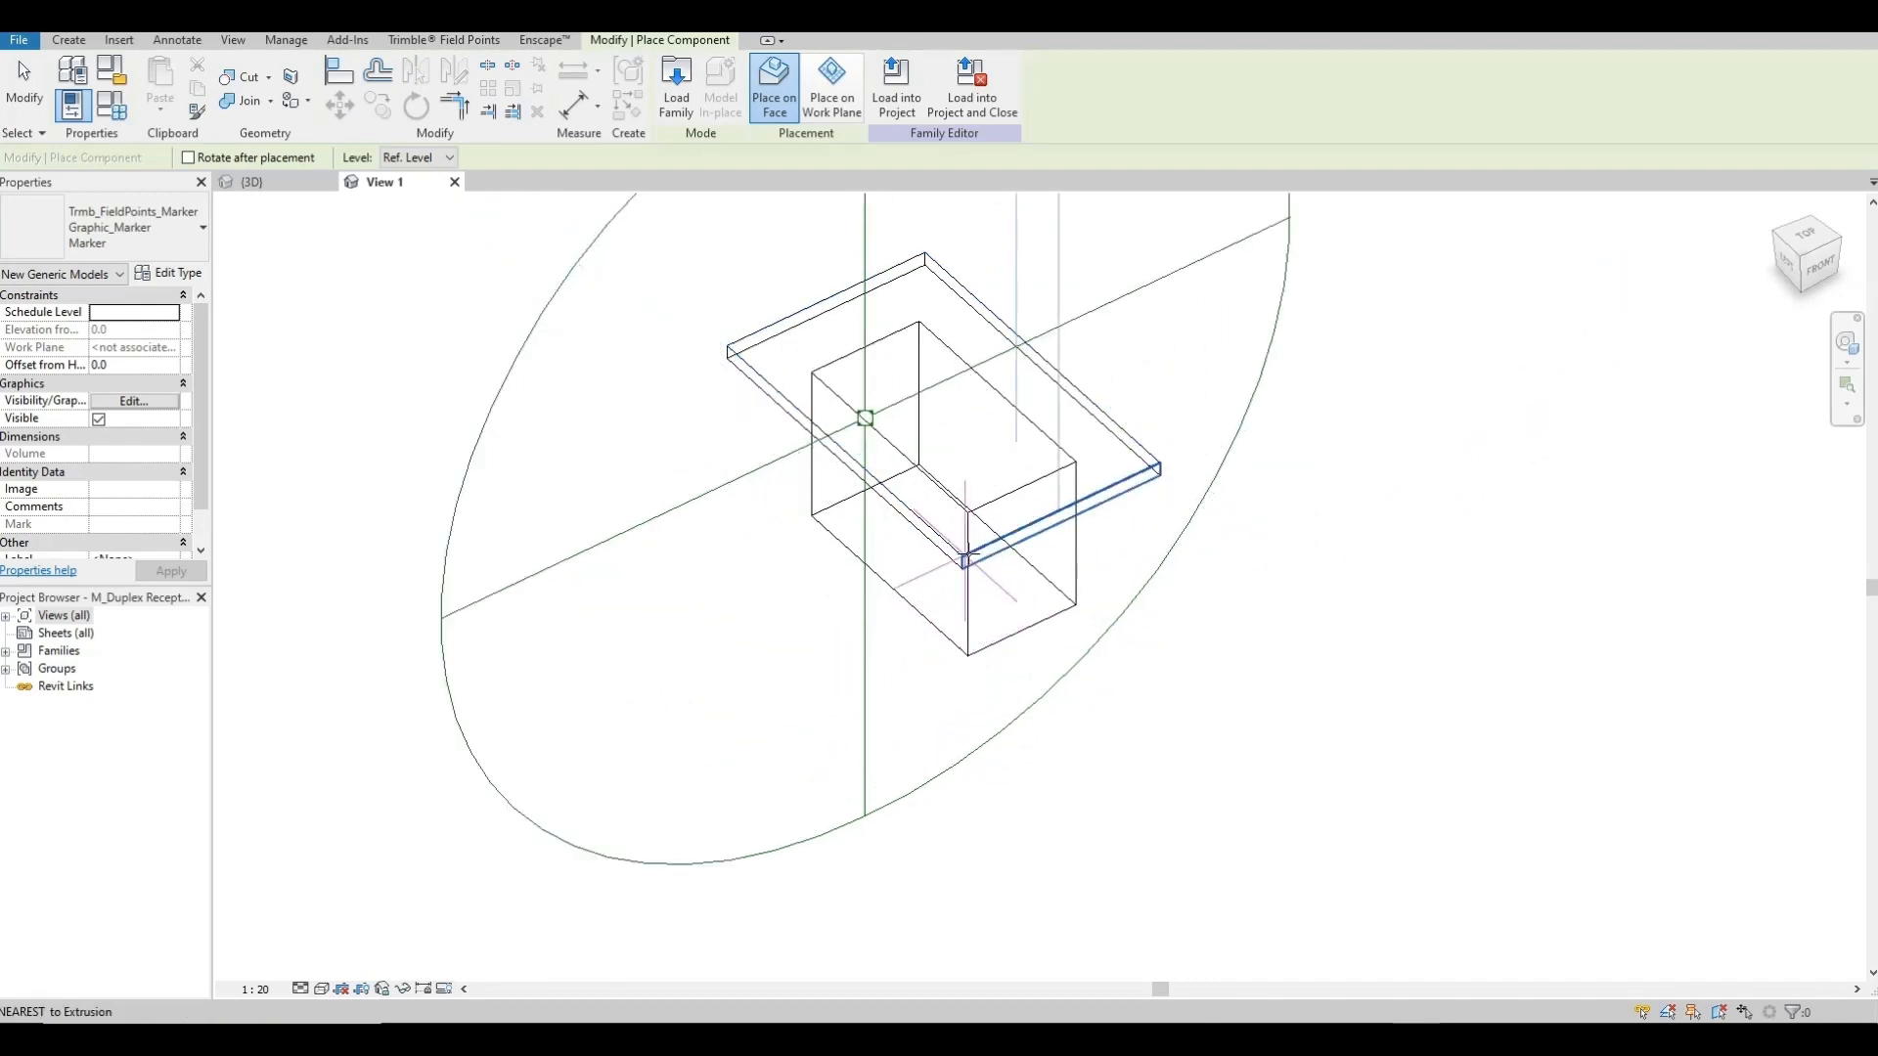
left_click(729, 349)
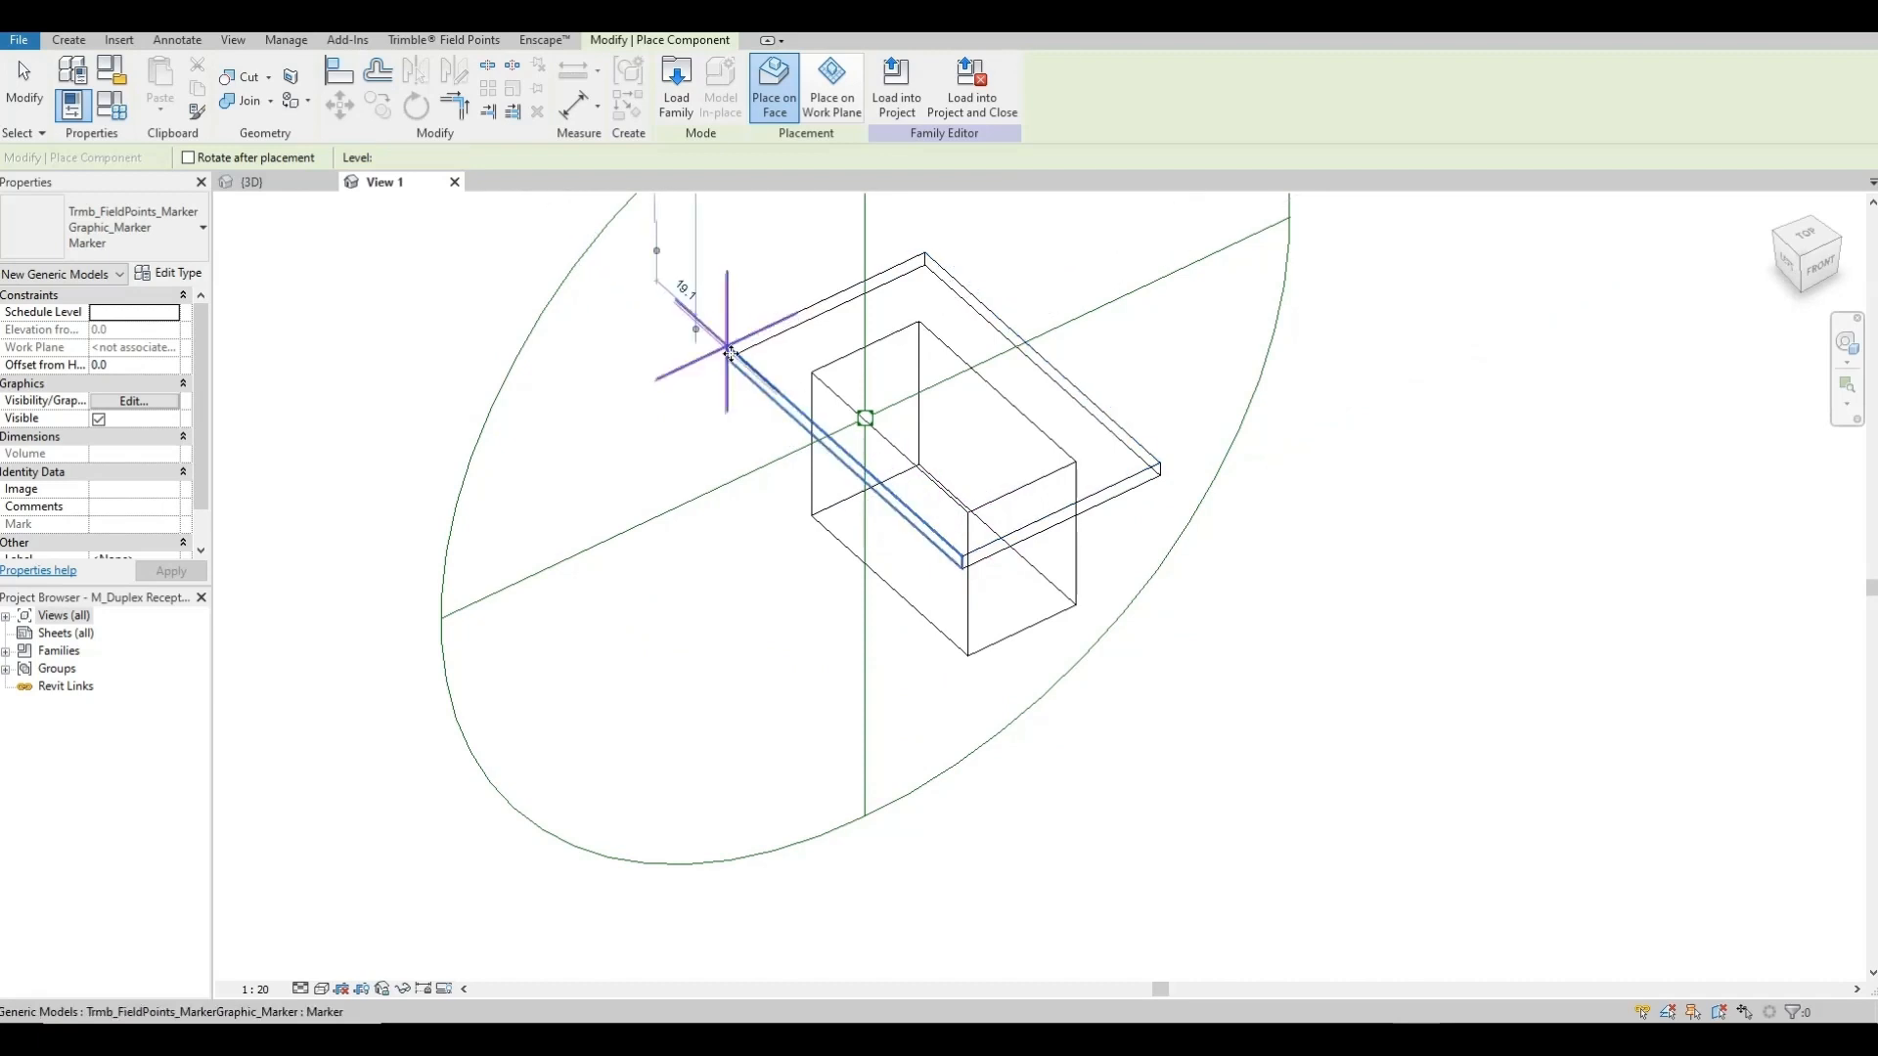
left_click(925, 253)
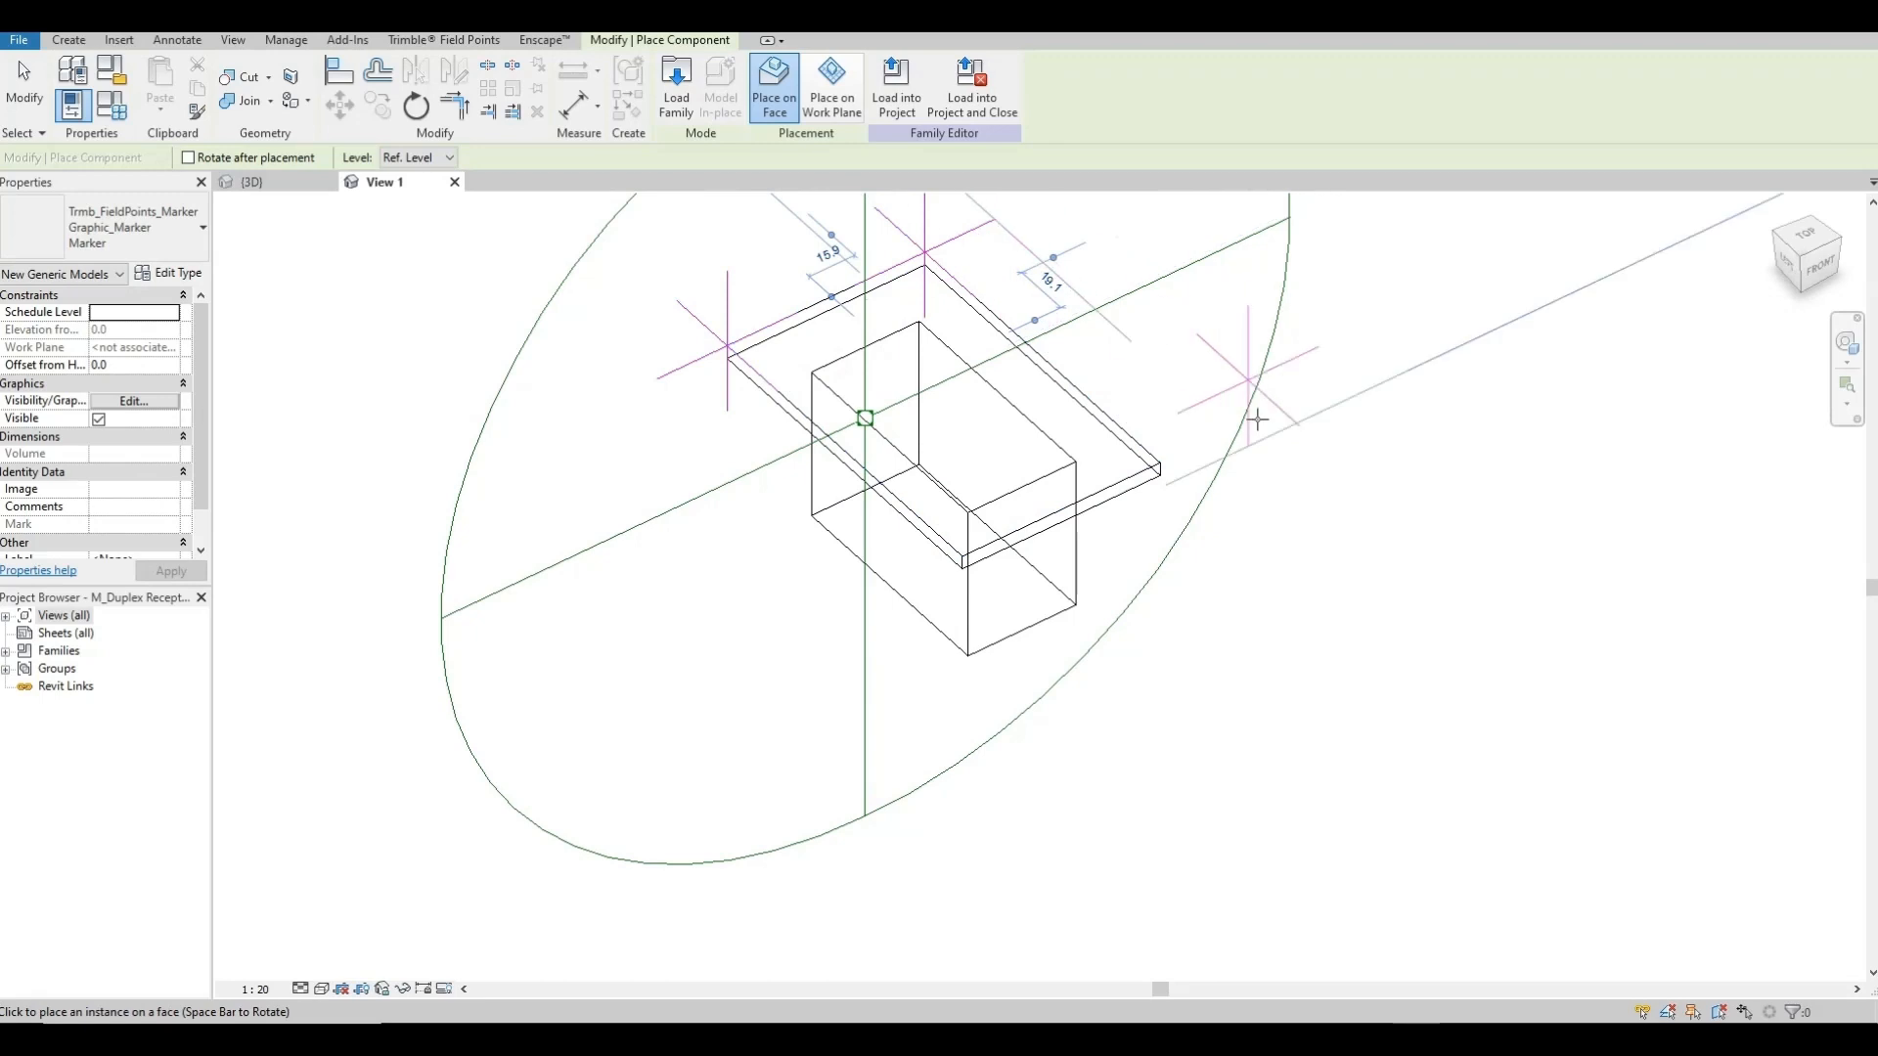
left_click(1160, 463)
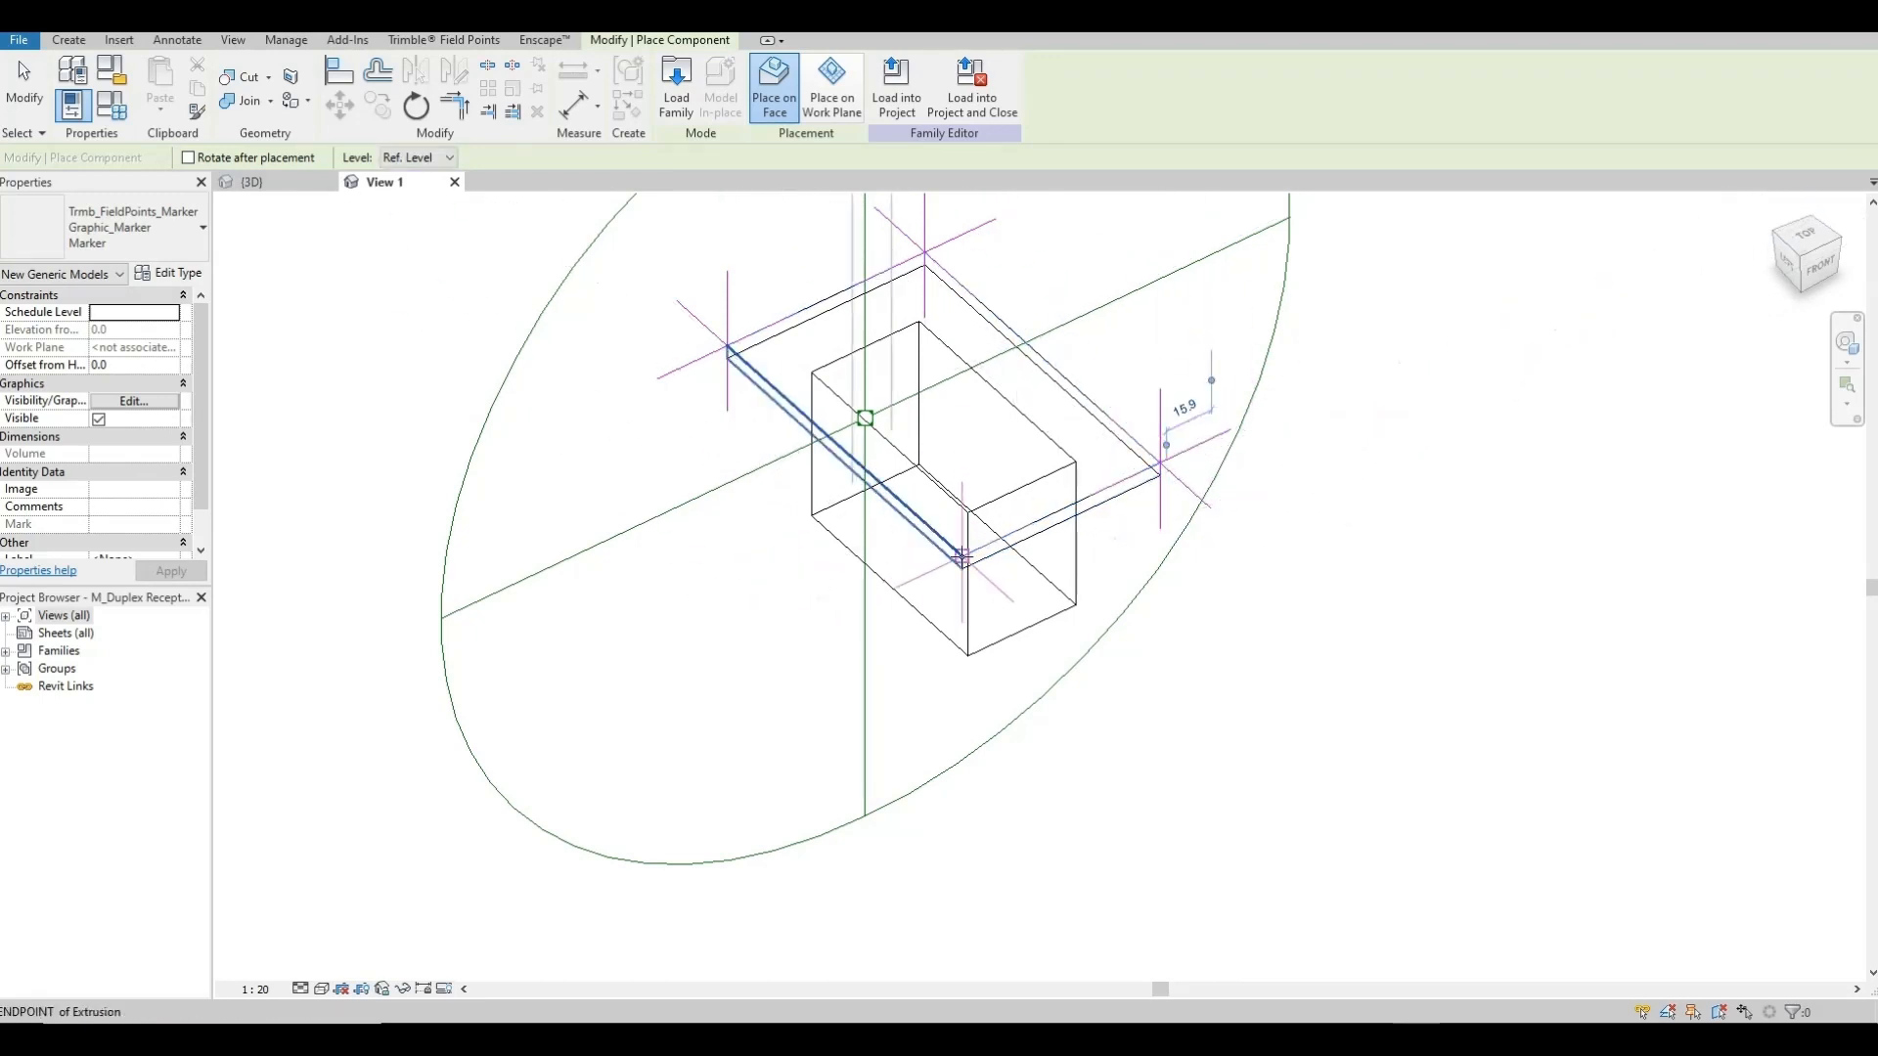
left_click(963, 556)
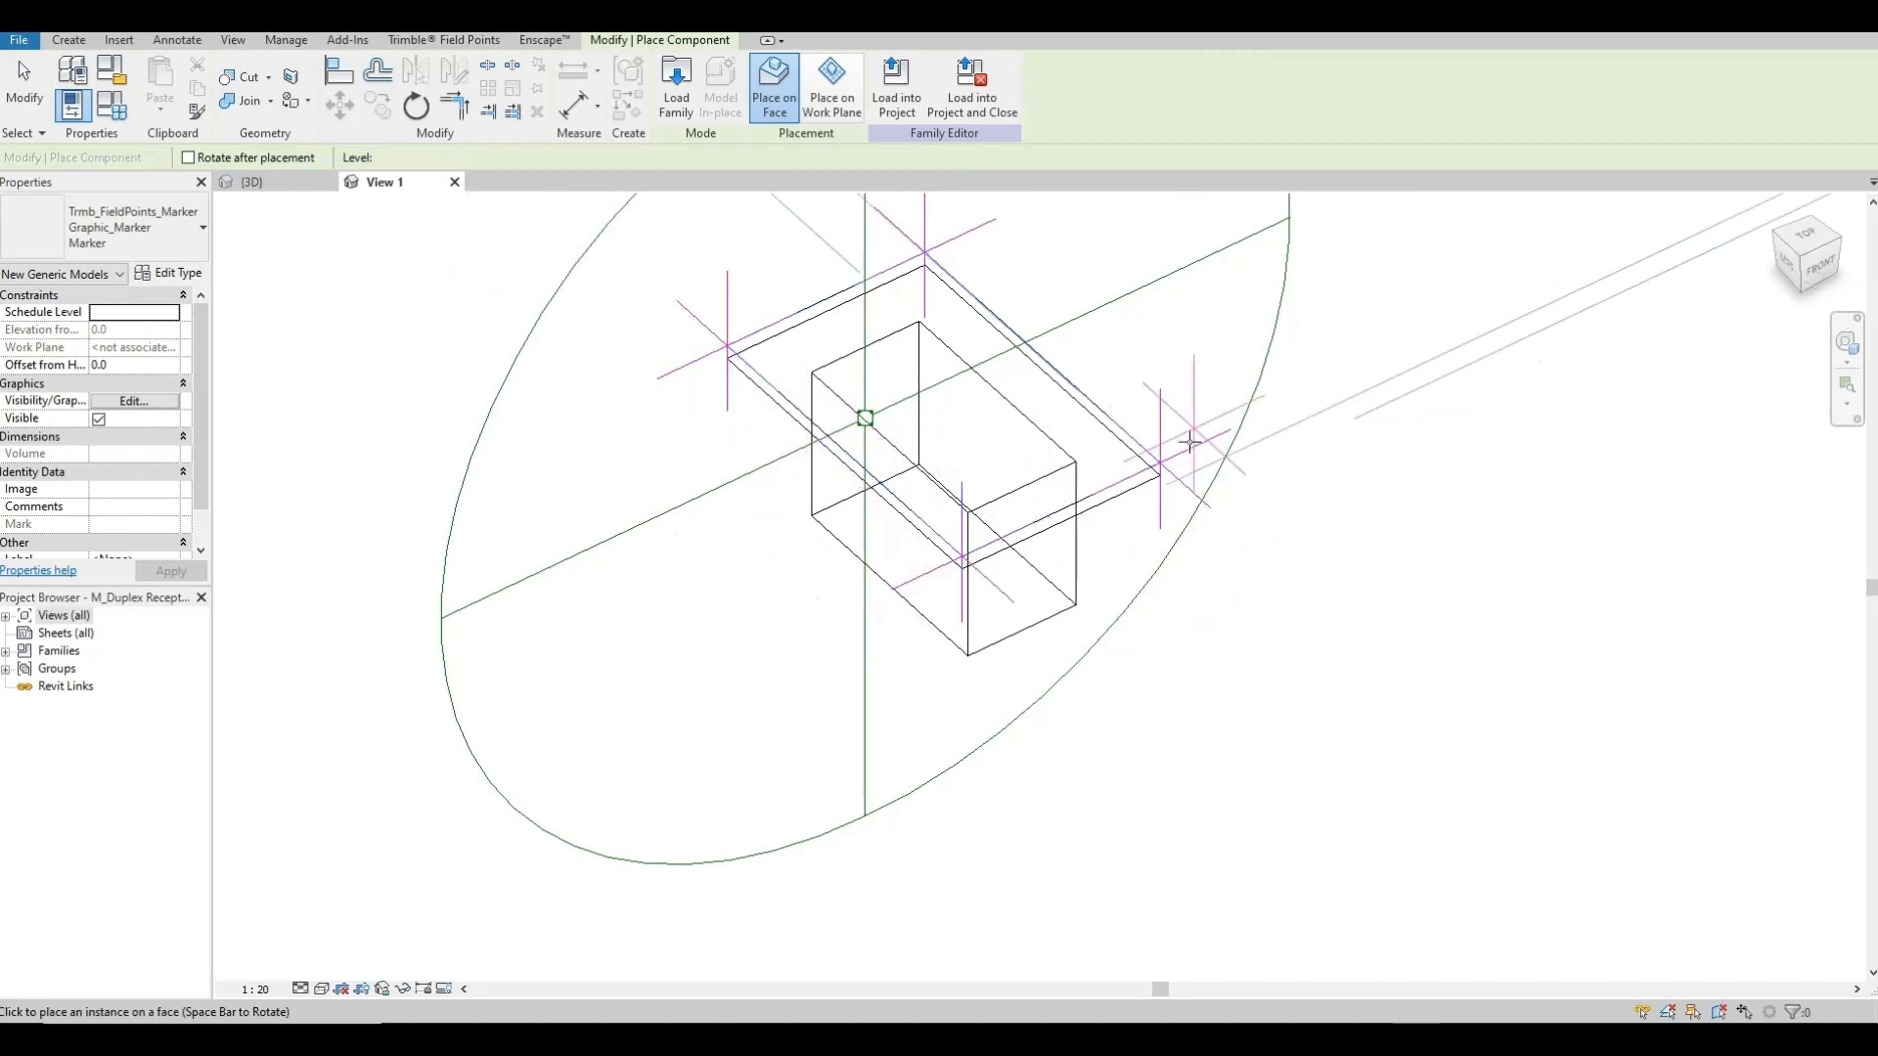
- Load the duplex receptacle family with its markers into the project and exit component placement
scroll(659, 696, "down", 4)
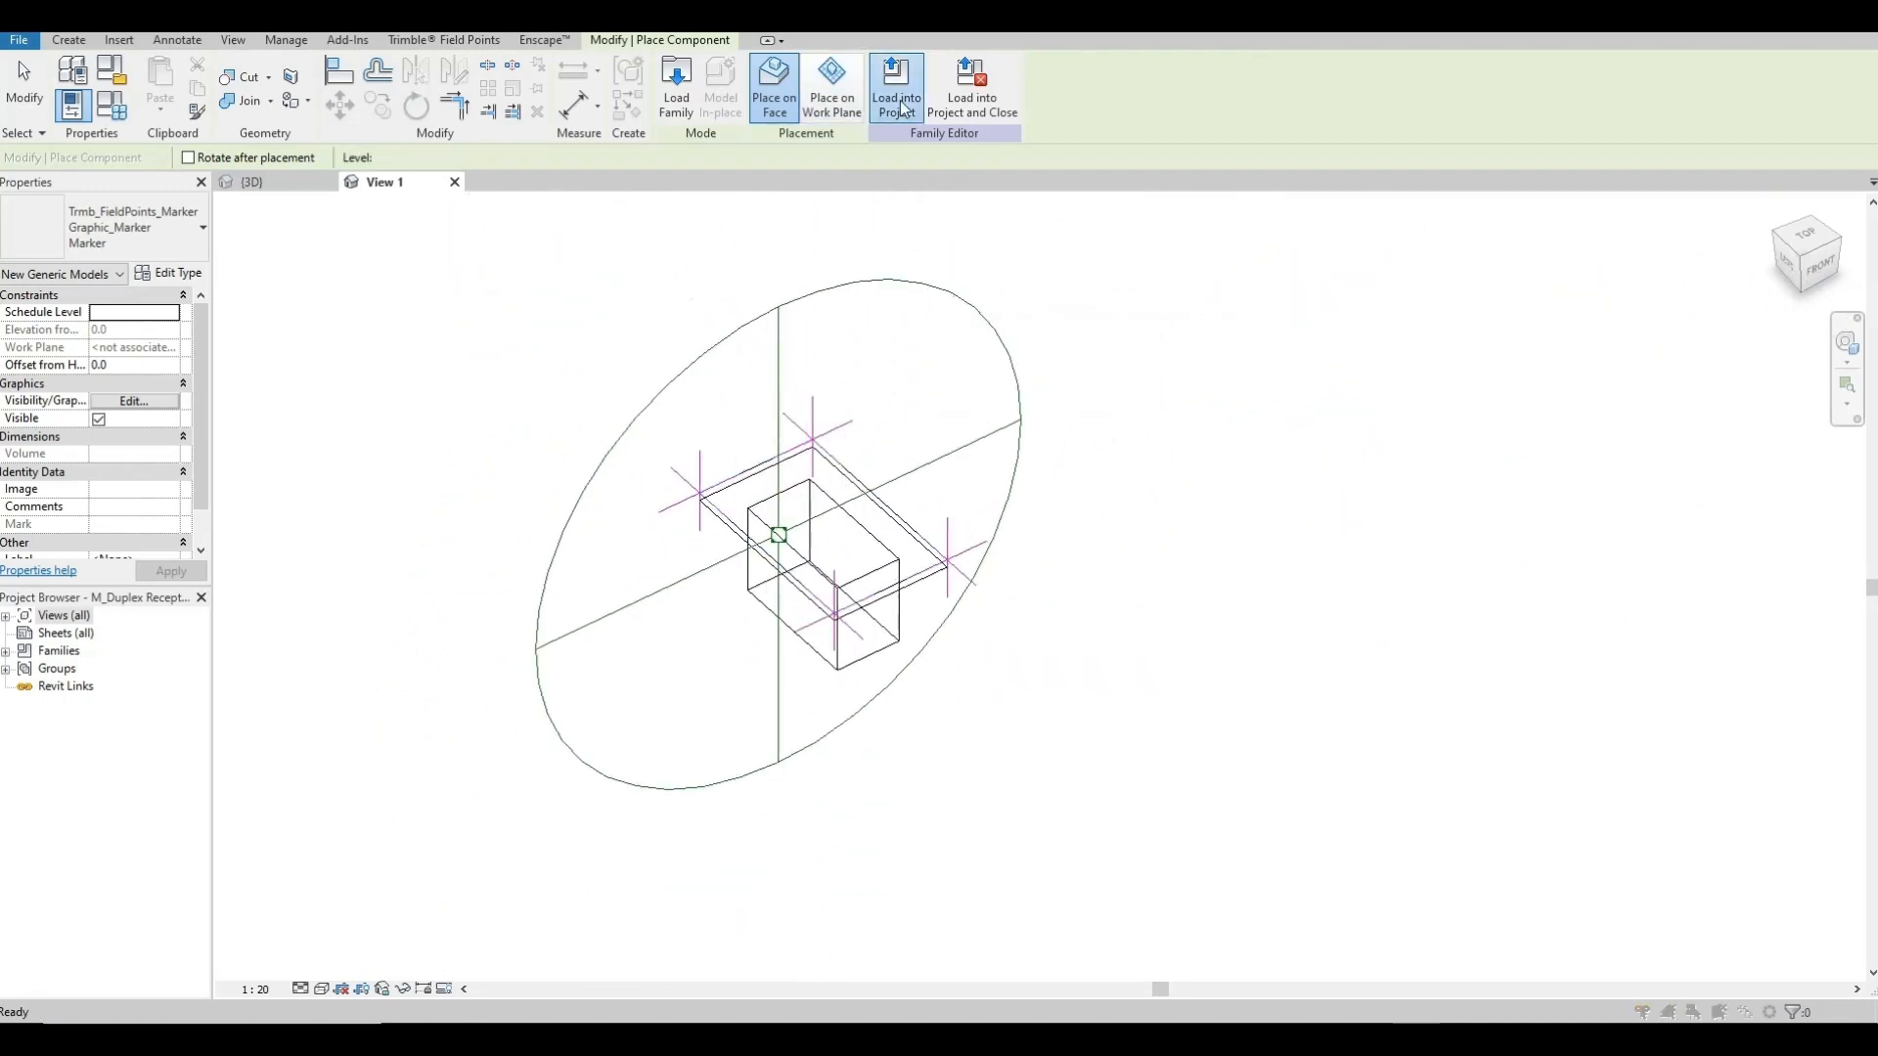
left_click(902, 109)
left_click(913, 472)
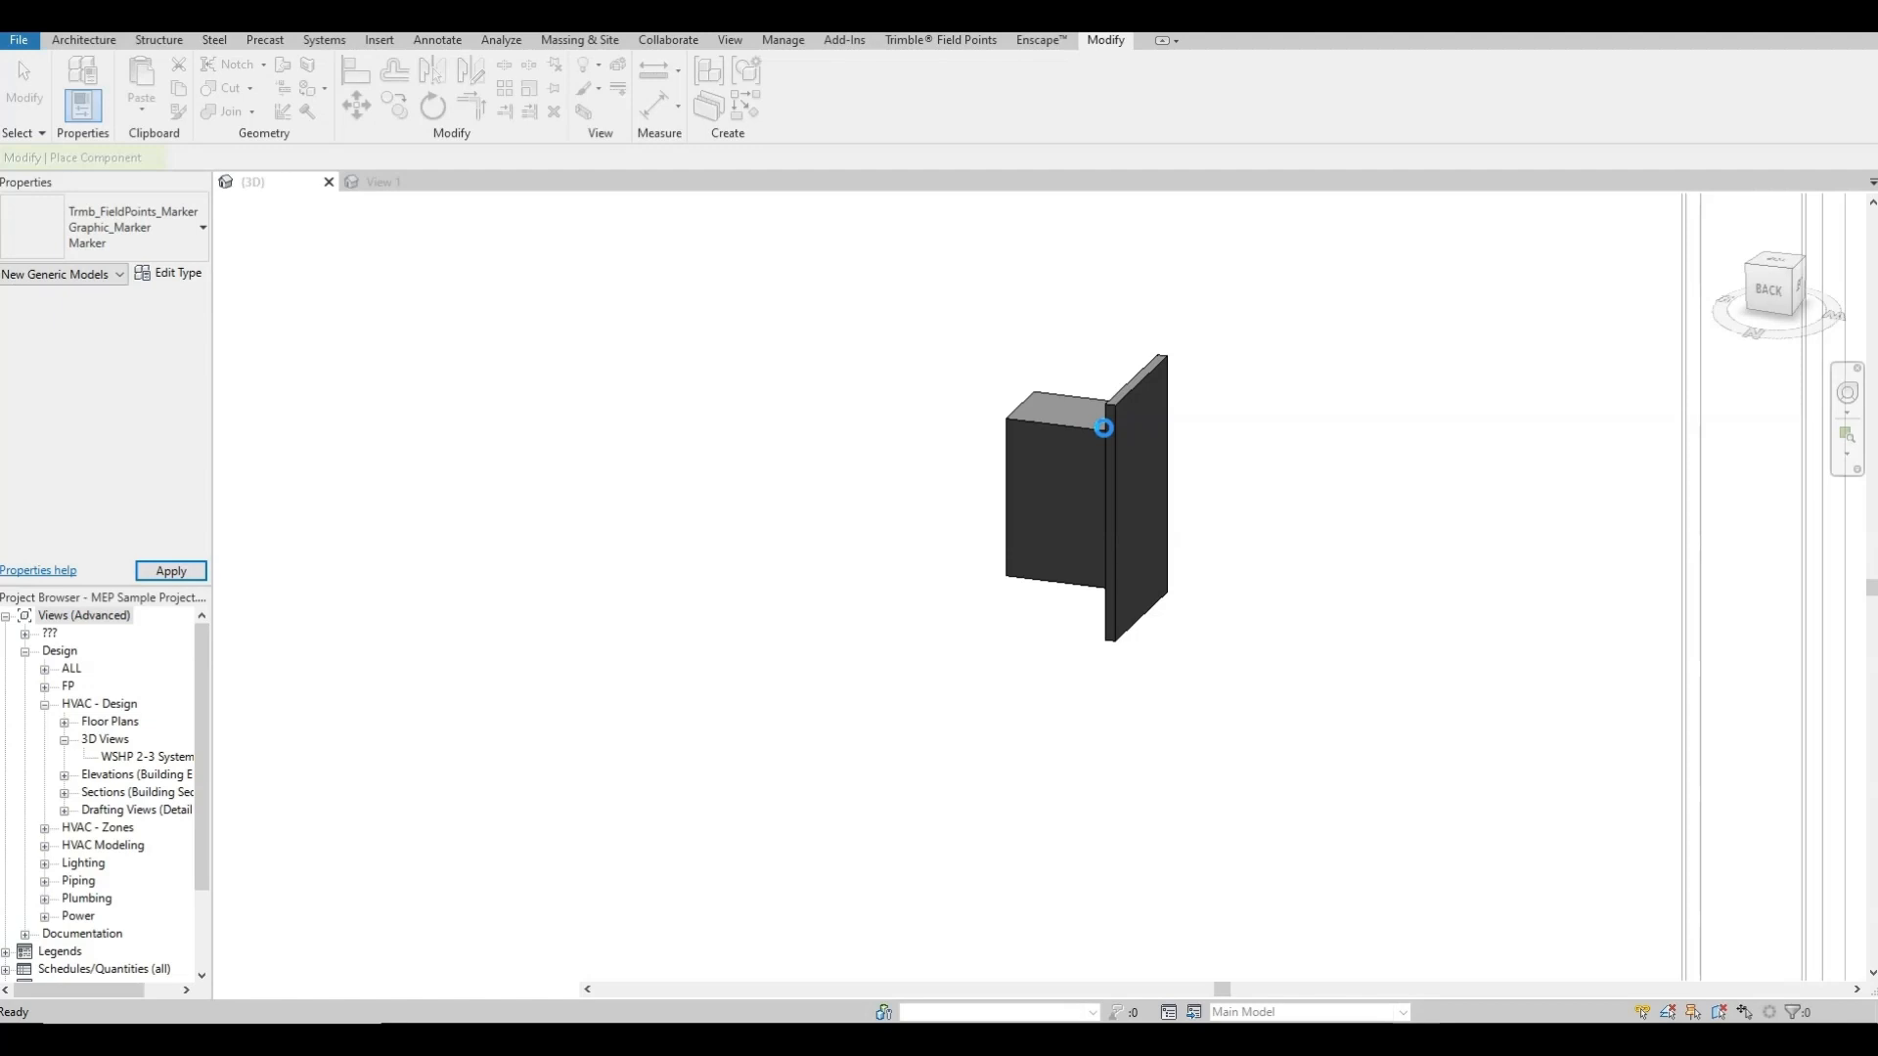
left_click(1103, 427)
key("Escape")
key("Escape")
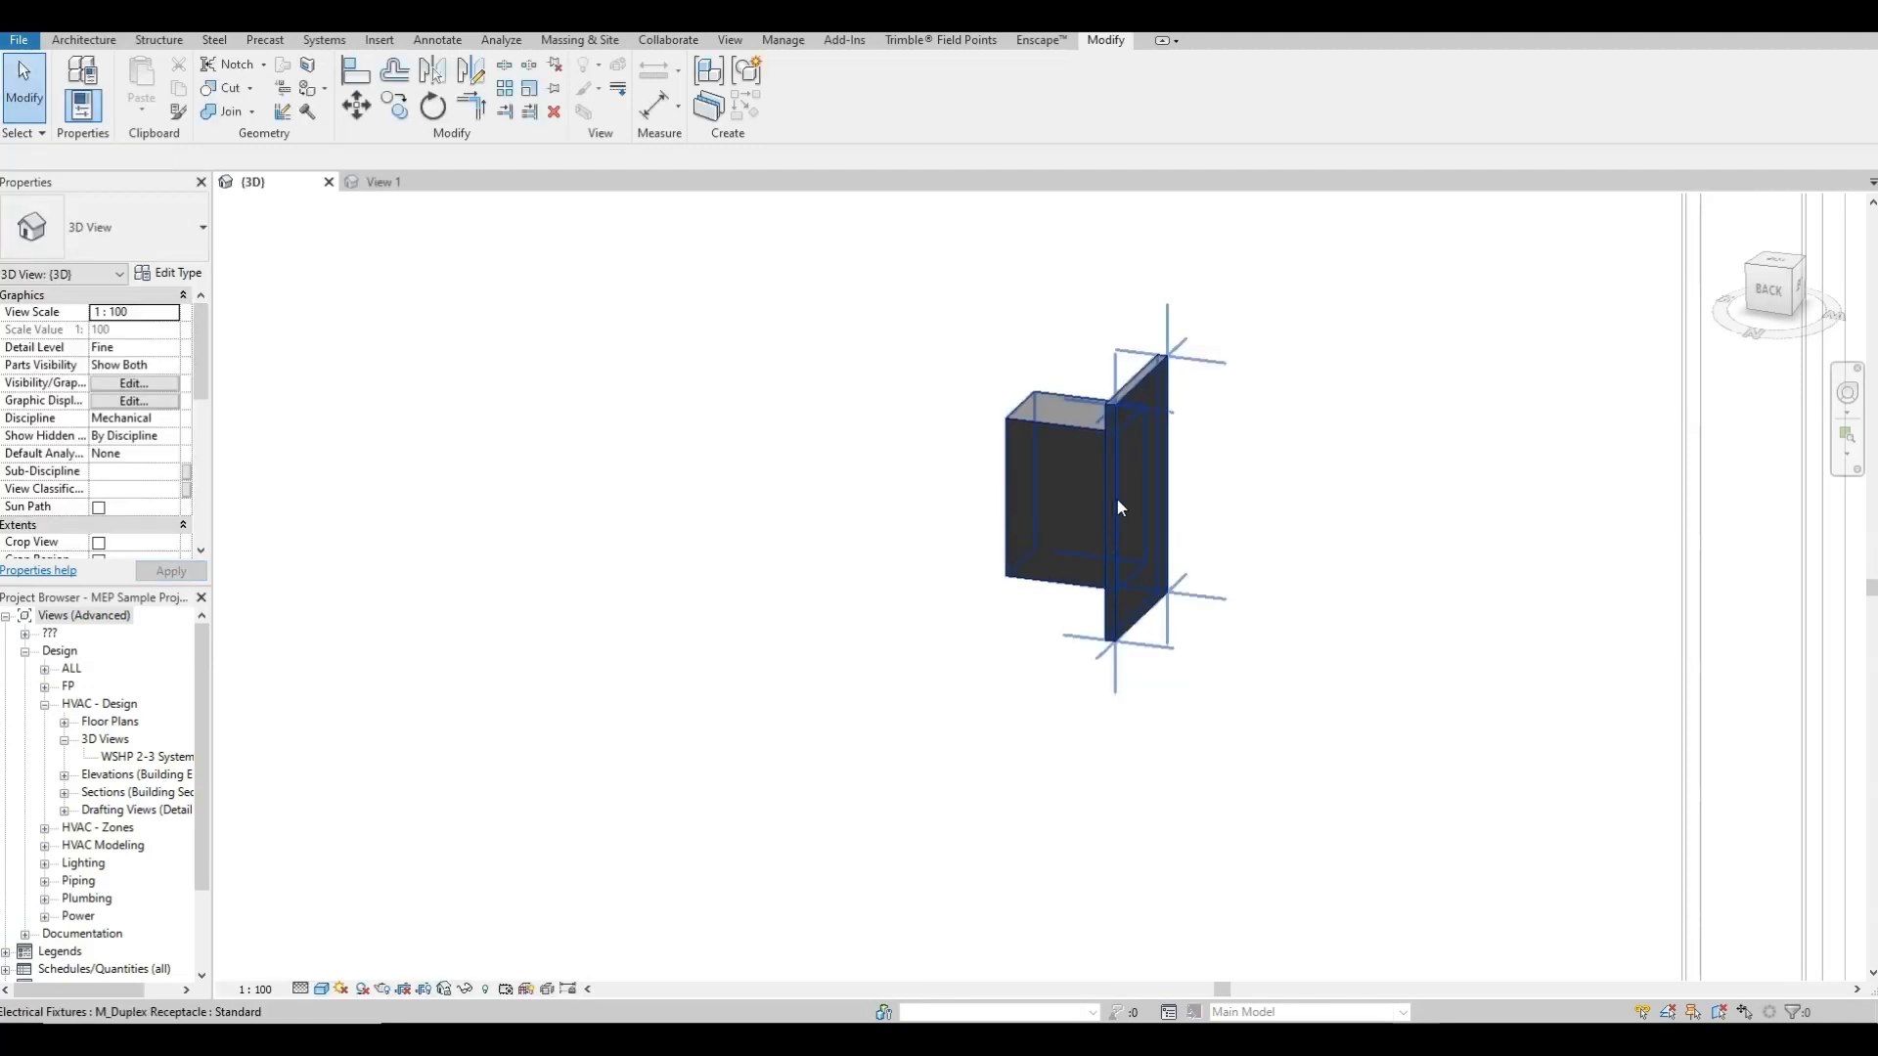
- Examine the duplex receptacles across the building to see which ones carry the corner markers
scroll(1109, 513, "down", 5)
scroll(1115, 567, "down", 4)
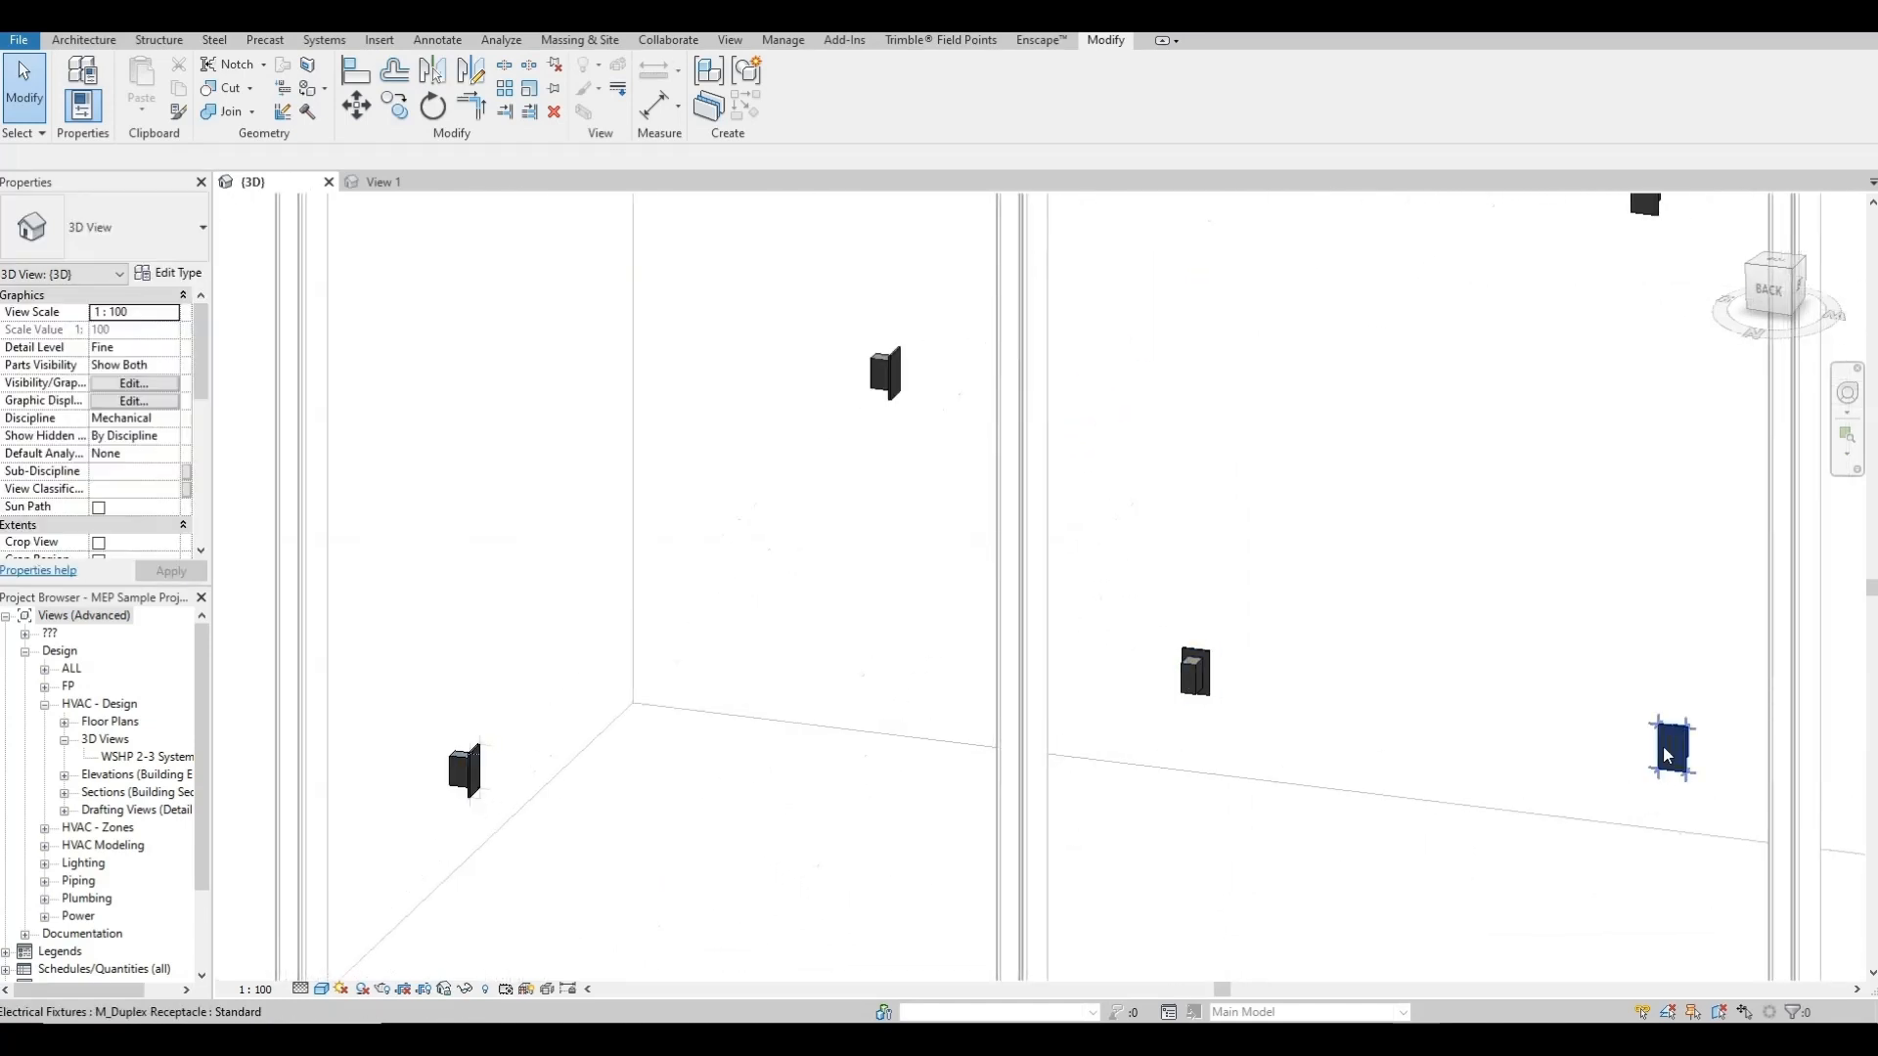
scroll(1672, 743, "up", 3)
scroll(563, 679, "down", 1)
middle_click_drag(564, 679, 1250, 640)
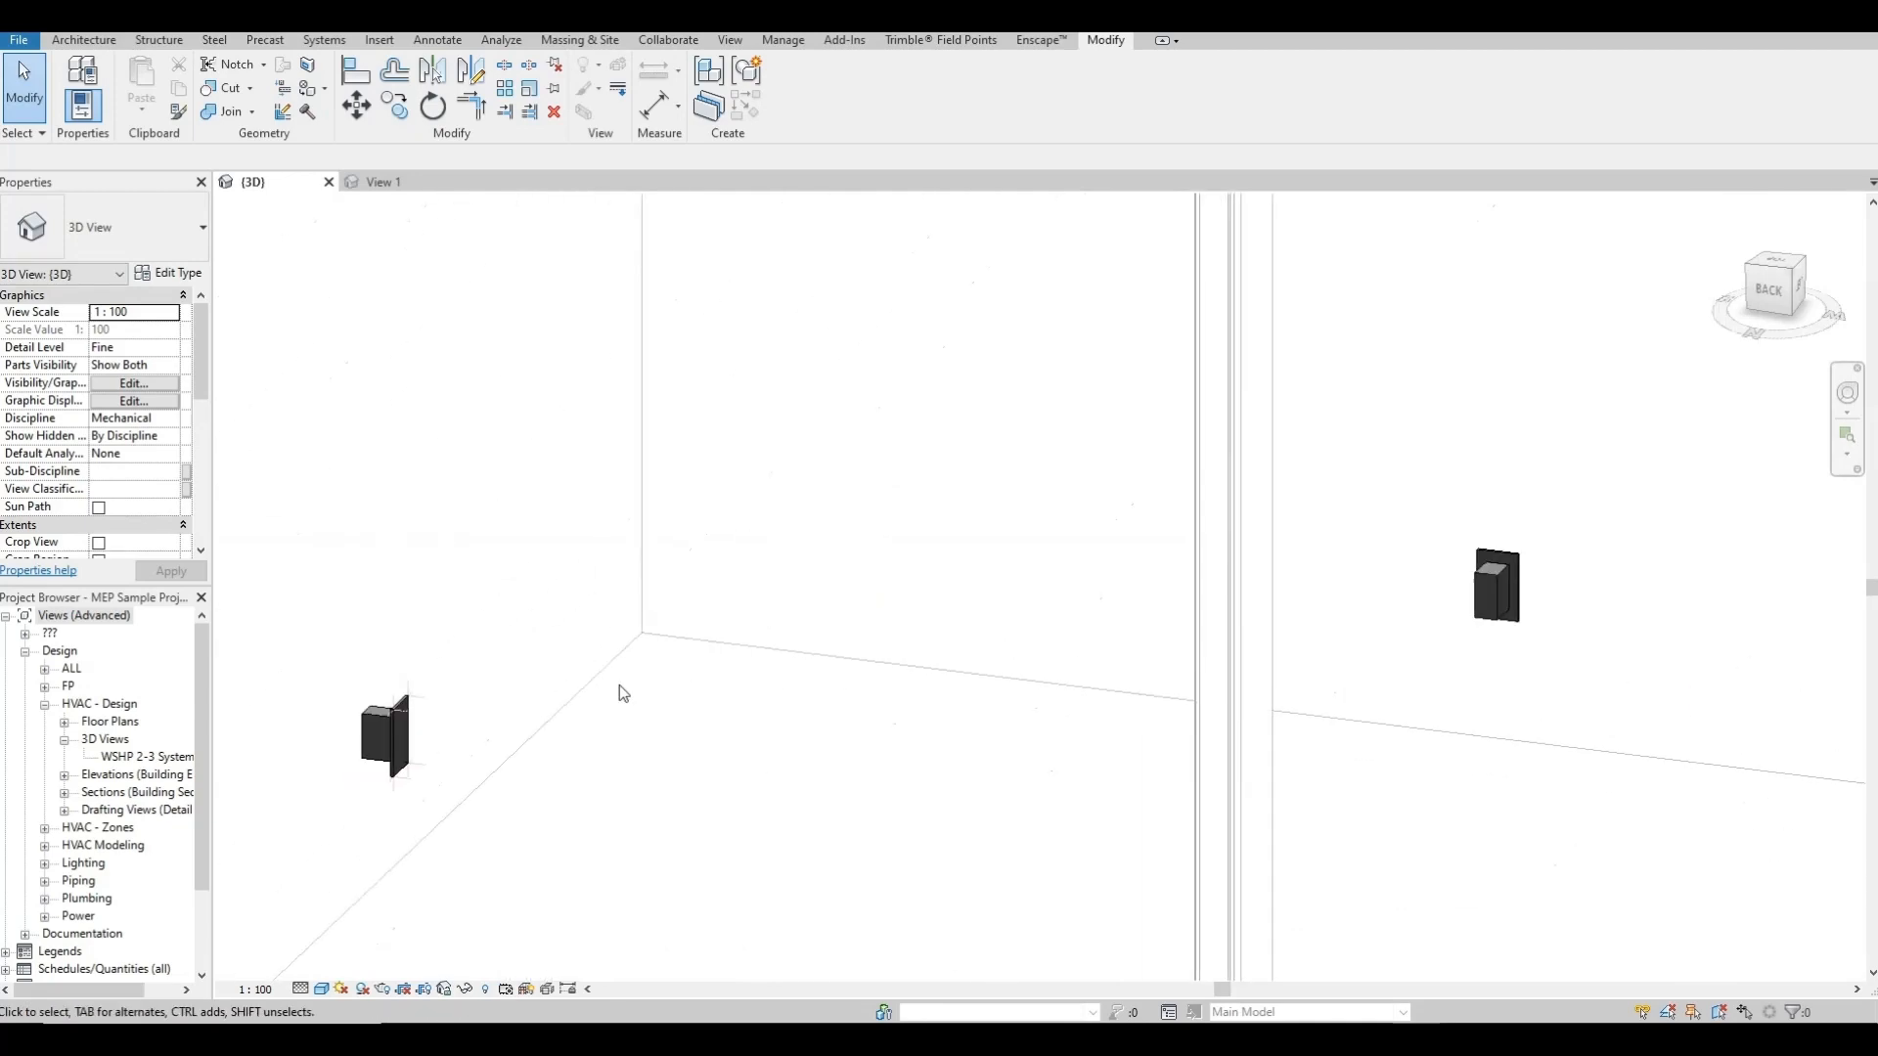
scroll(443, 526, "down", 3)
middle_click_drag(704, 649, 1288, 767)
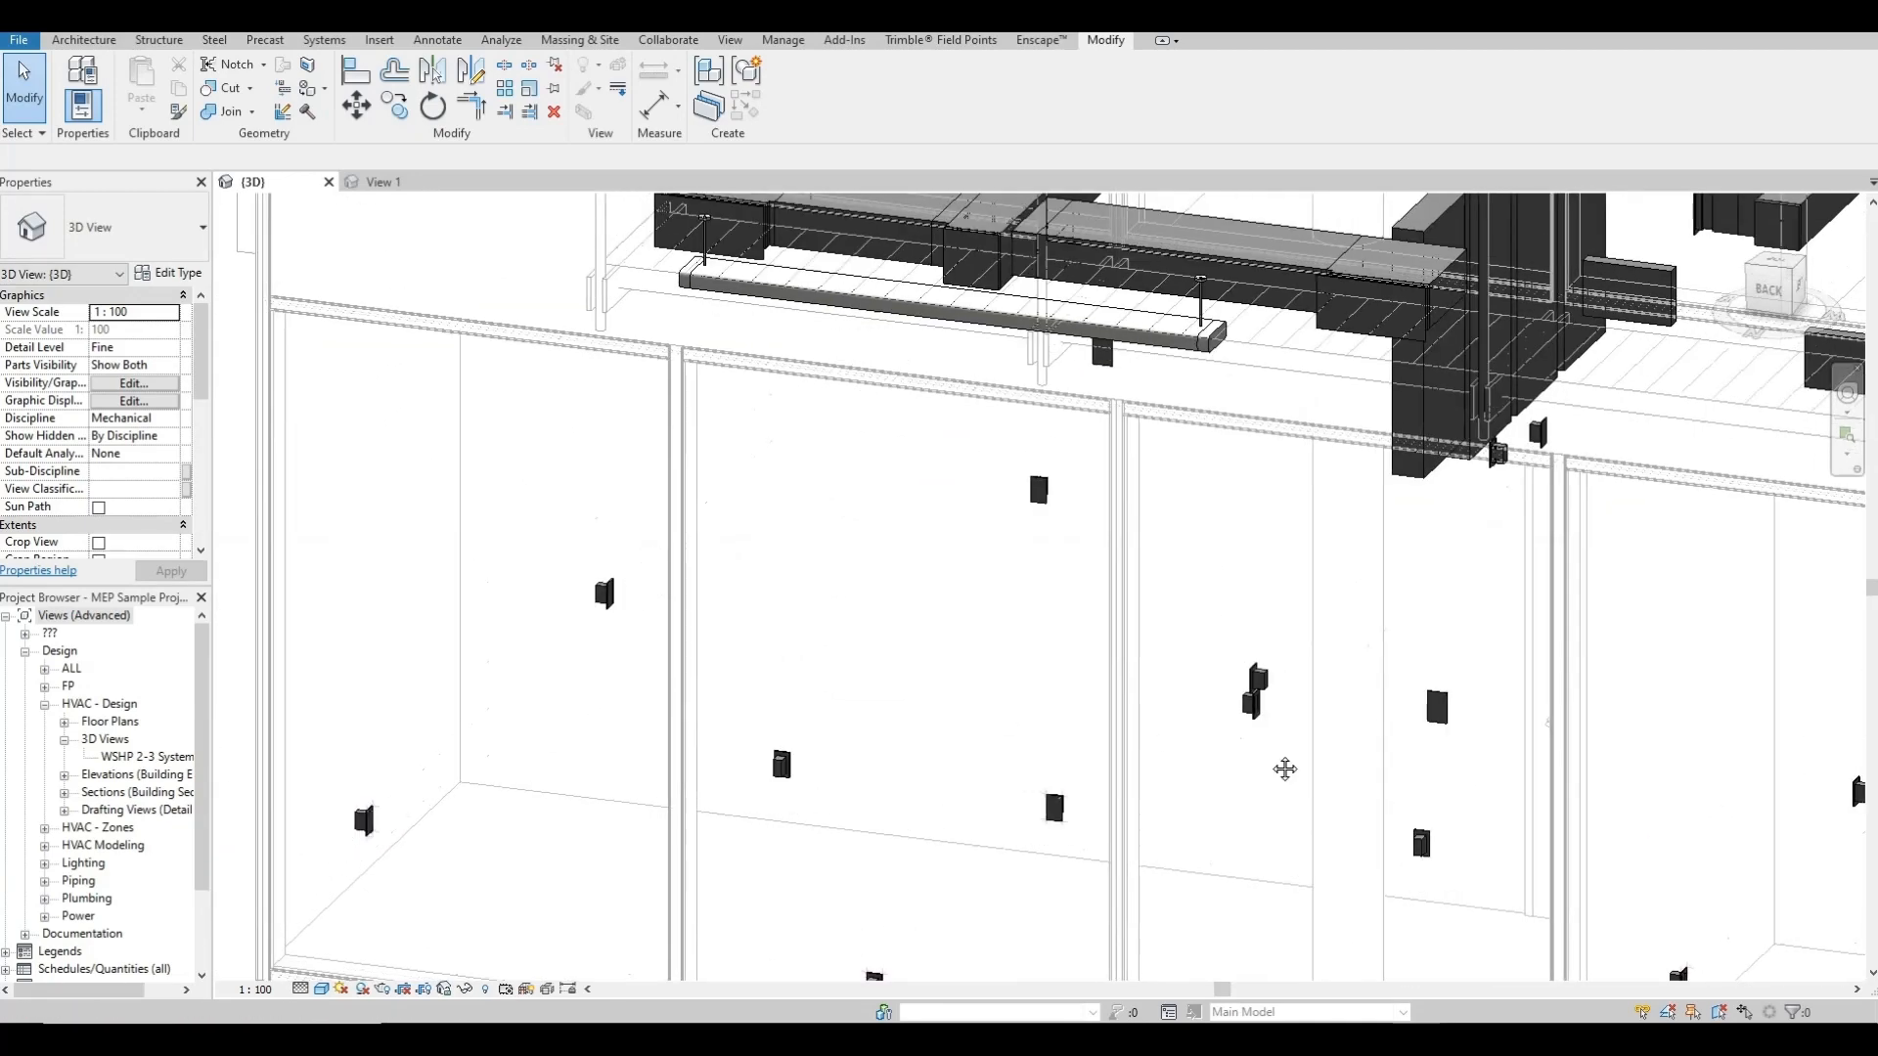
scroll(1088, 567, "up", 4)
scroll(1057, 570, "up", 2)
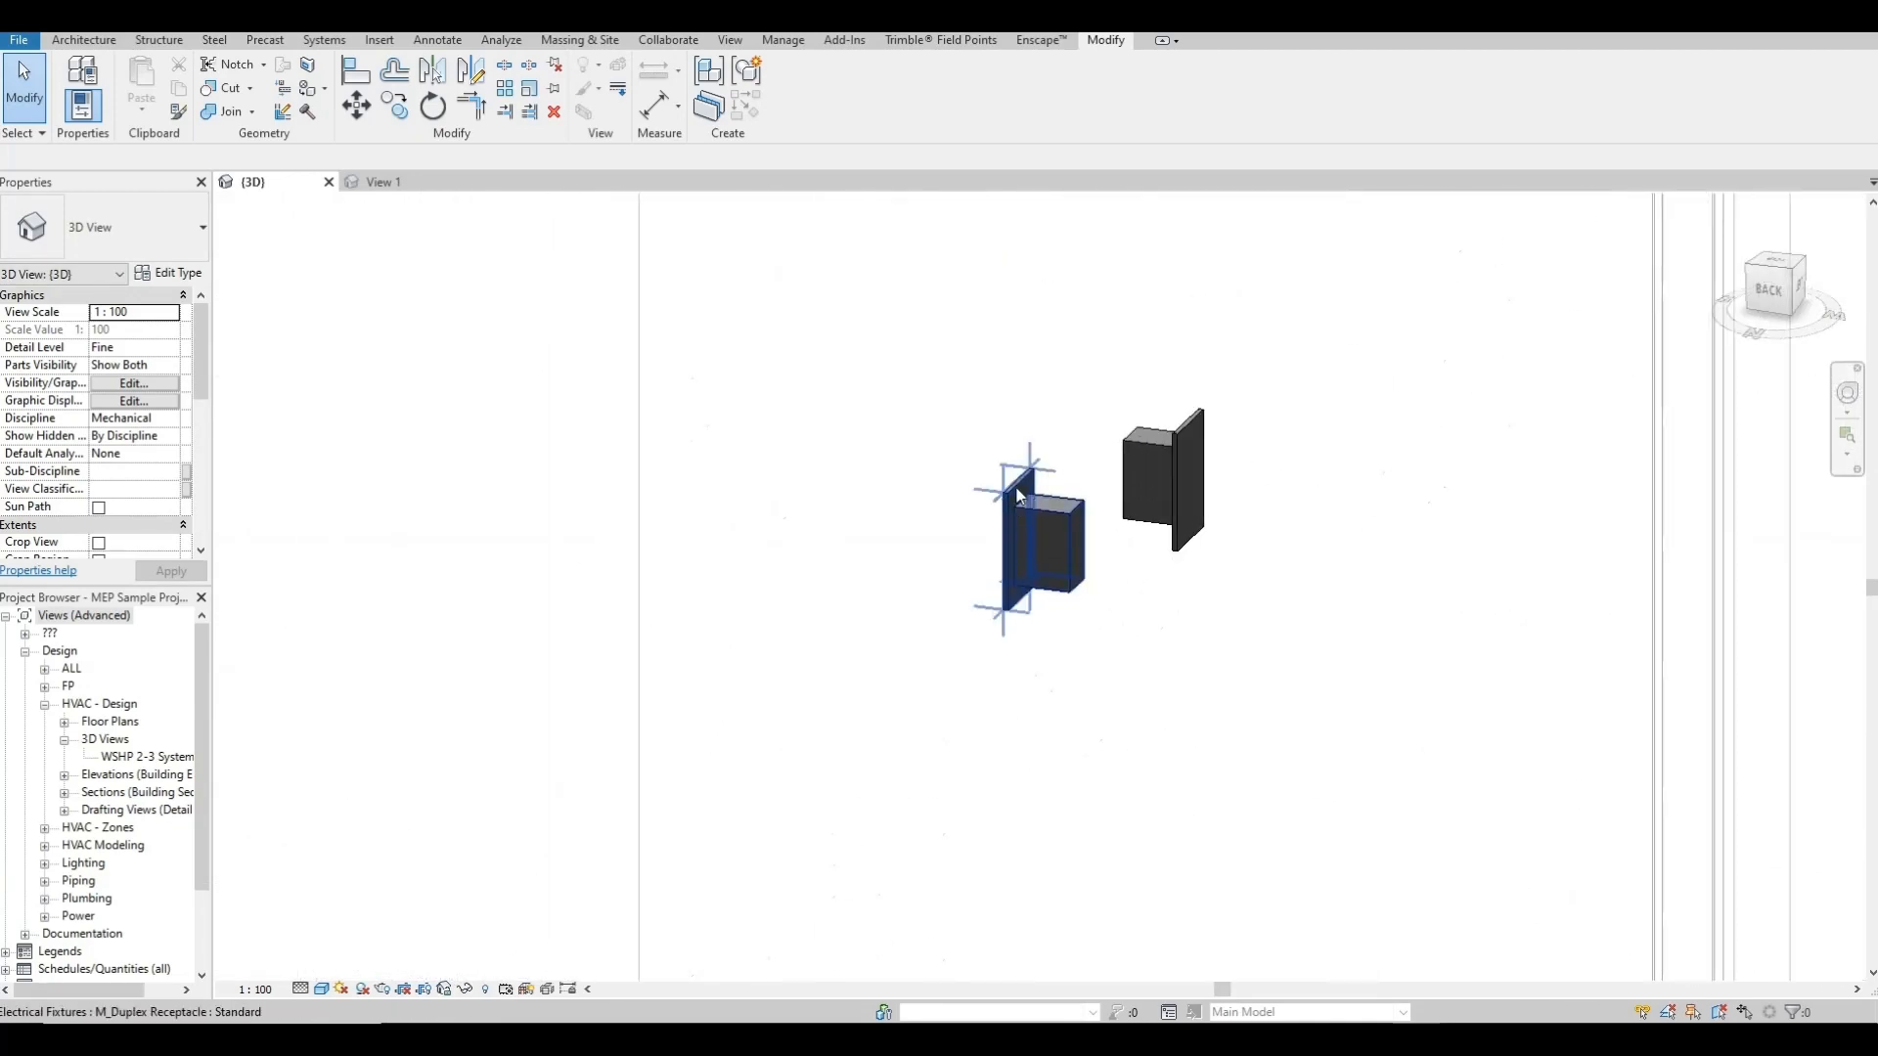
scroll(1013, 507, "down", 2)
scroll(999, 544, "down", 2)
scroll(999, 544, "down", 2)
scroll(832, 836, "up", 5)
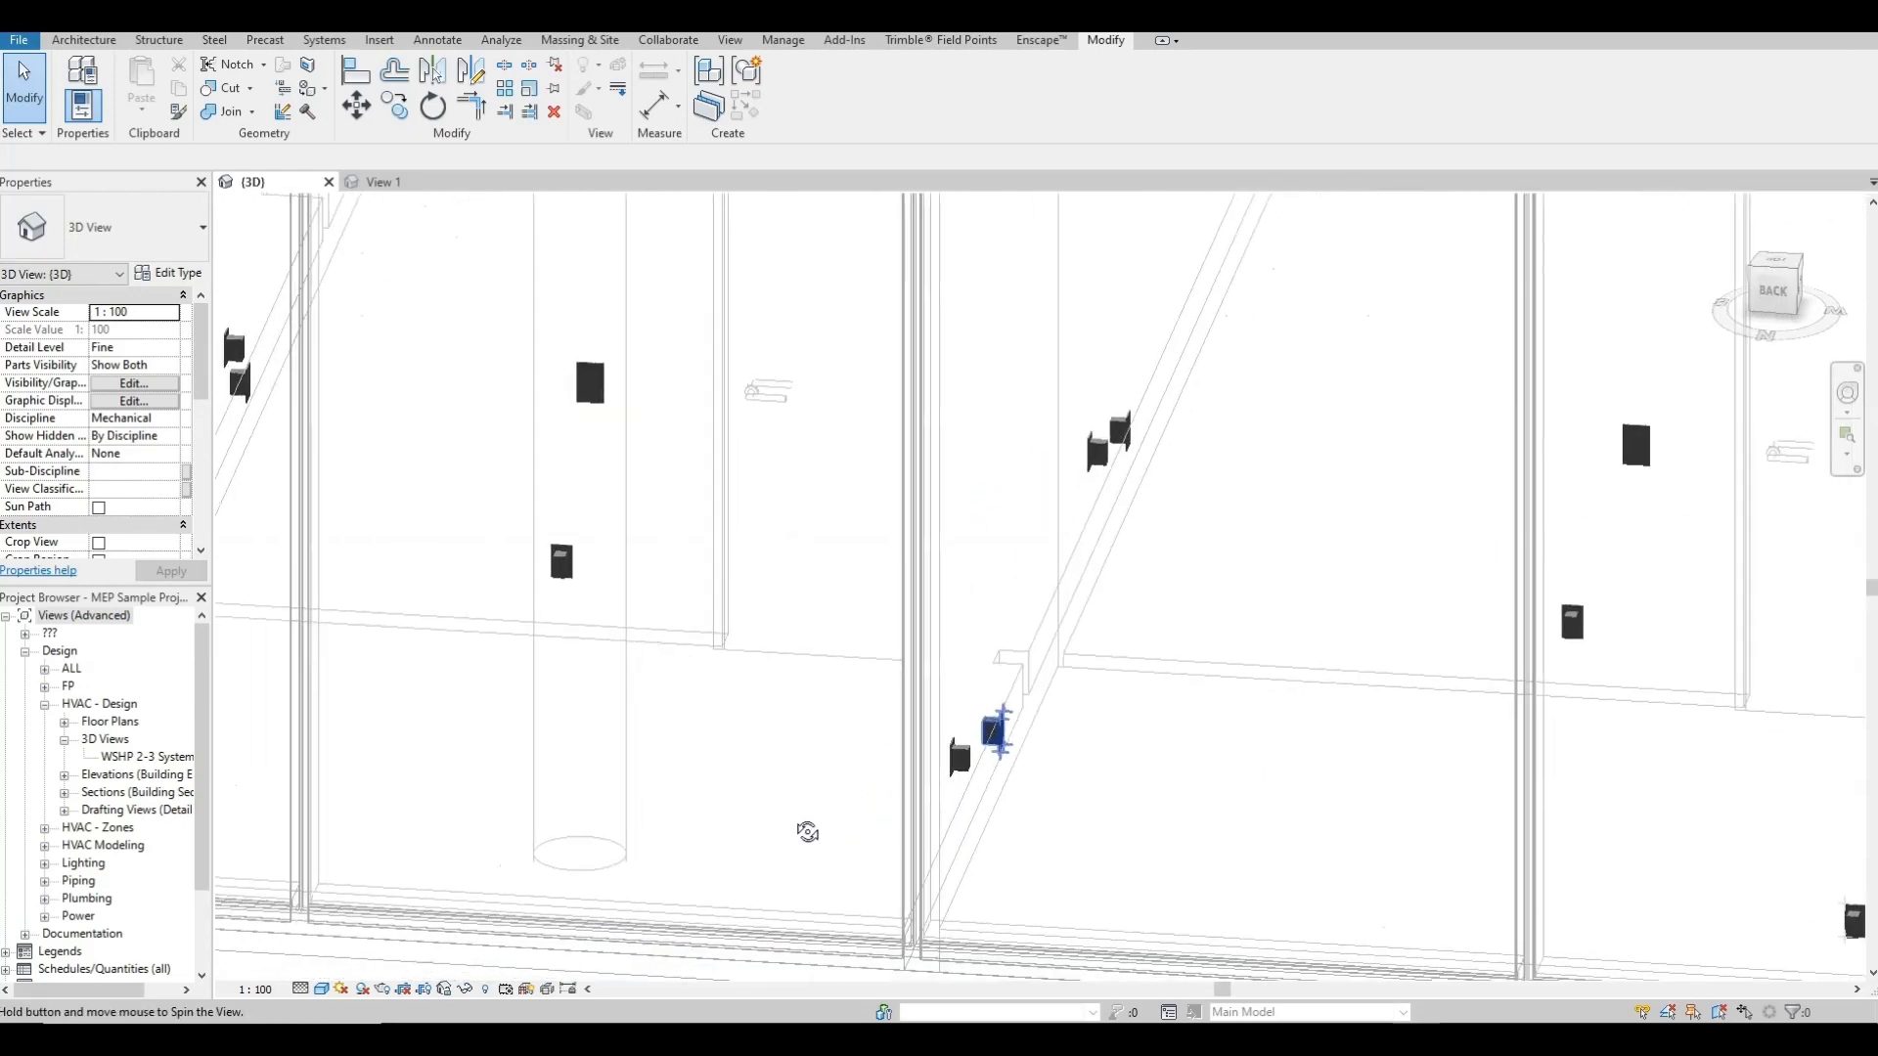
scroll(864, 636, "down", 2)
scroll(842, 532, "up", 5)
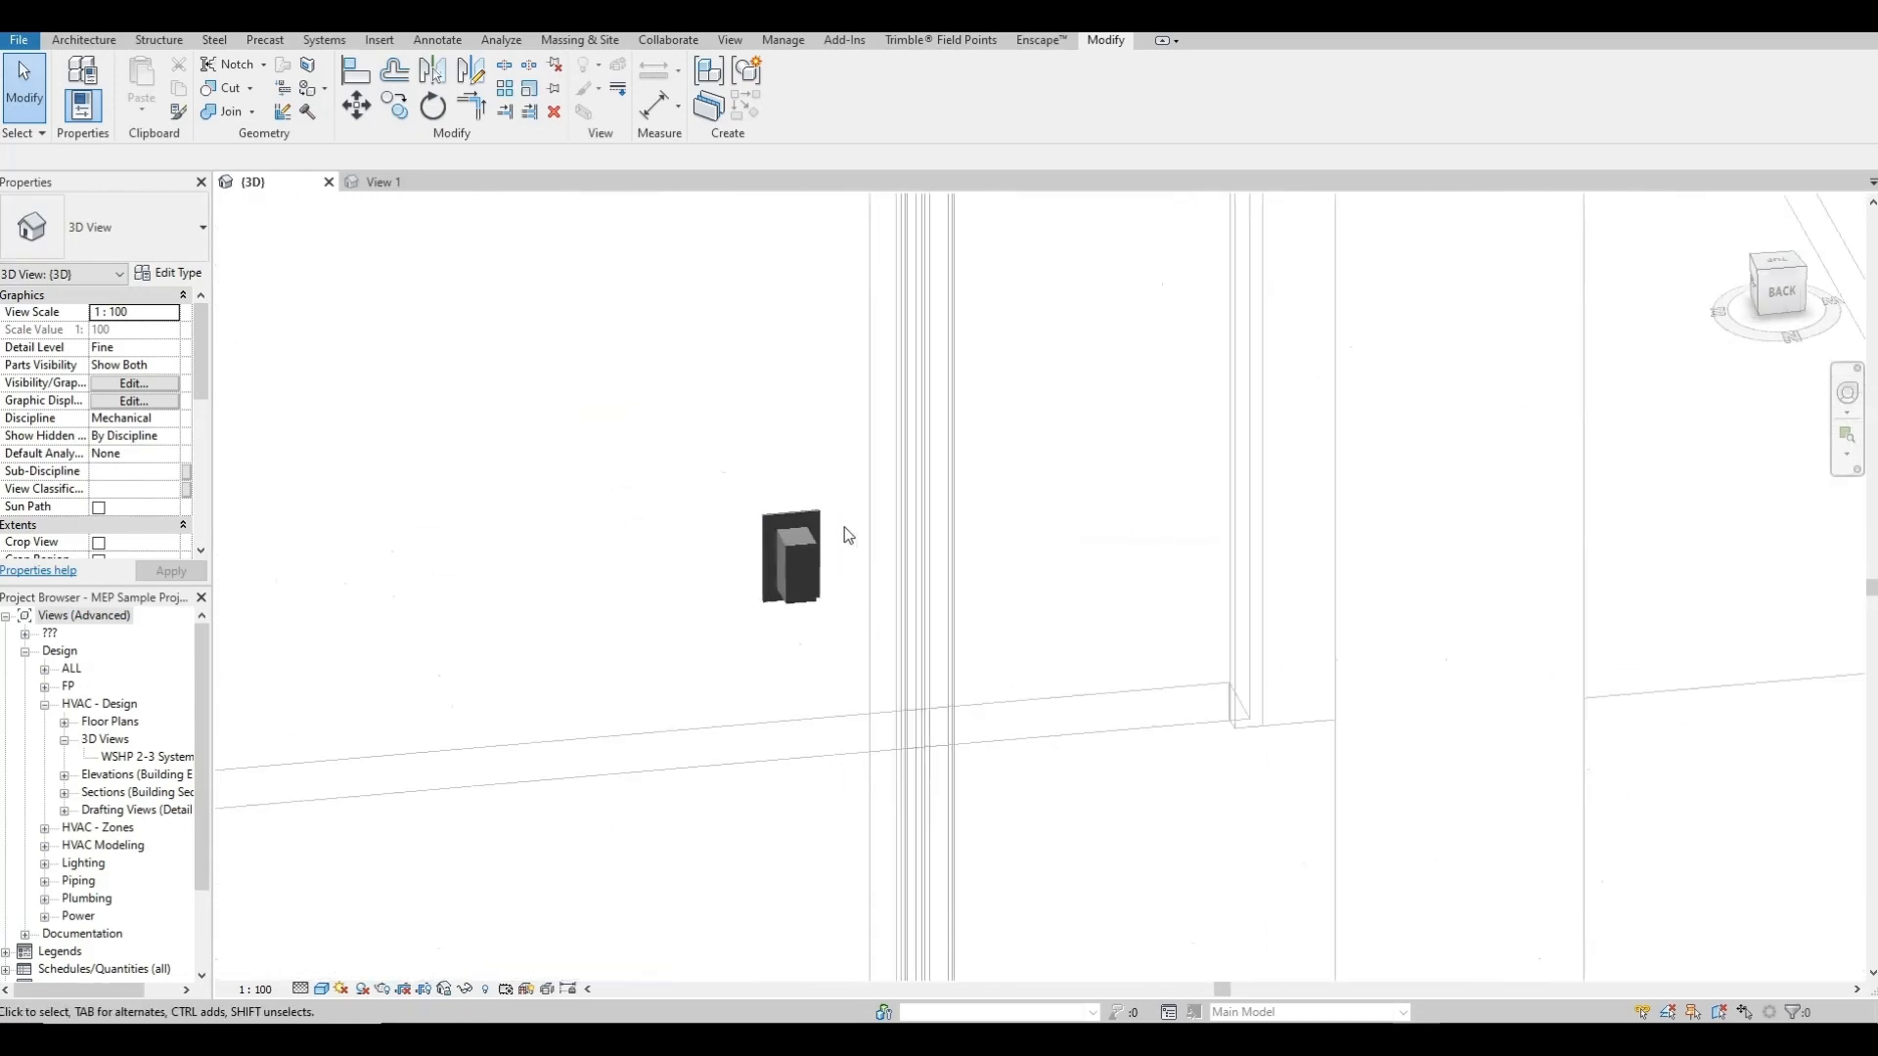
left_click(821, 546)
scroll(822, 546, "down", 5)
middle_click_drag(1350, 569, 453, 572)
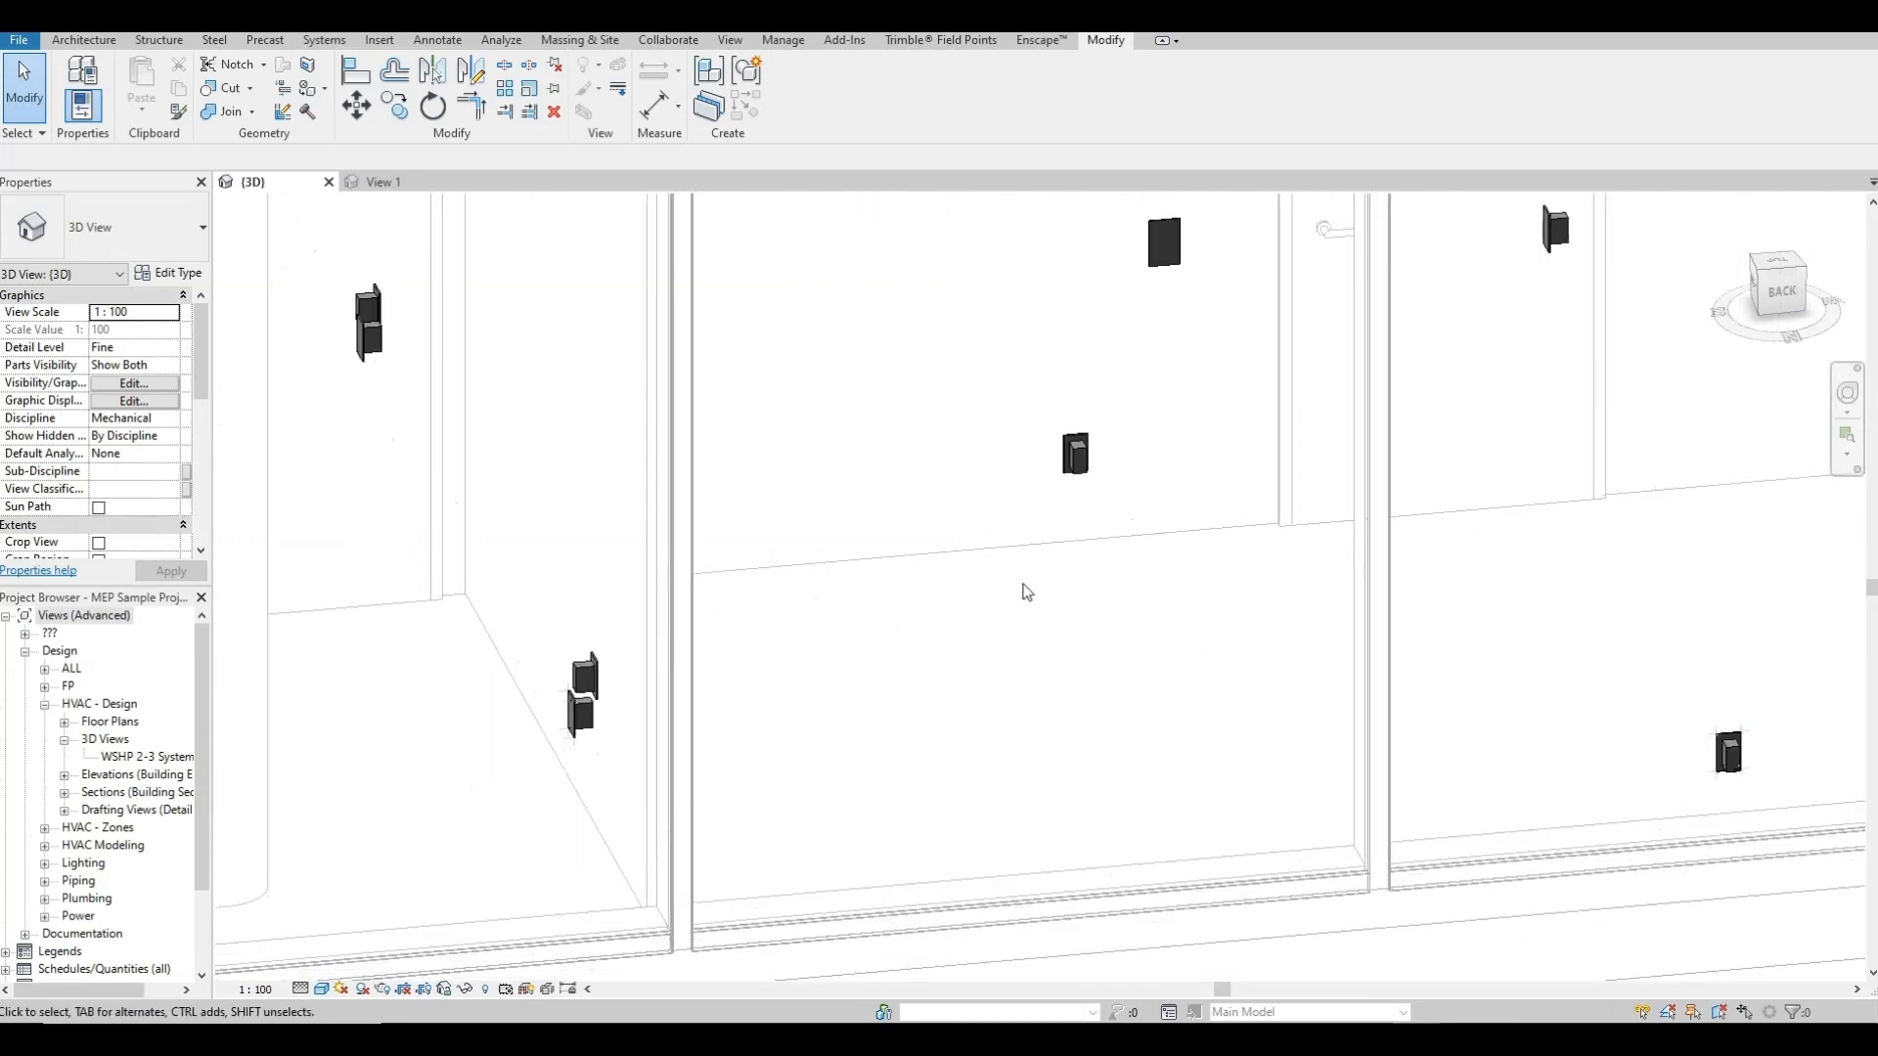
middle_click_drag(1174, 591, 537, 607)
scroll(1071, 768, "up", 5)
scroll(1066, 719, "up", 4)
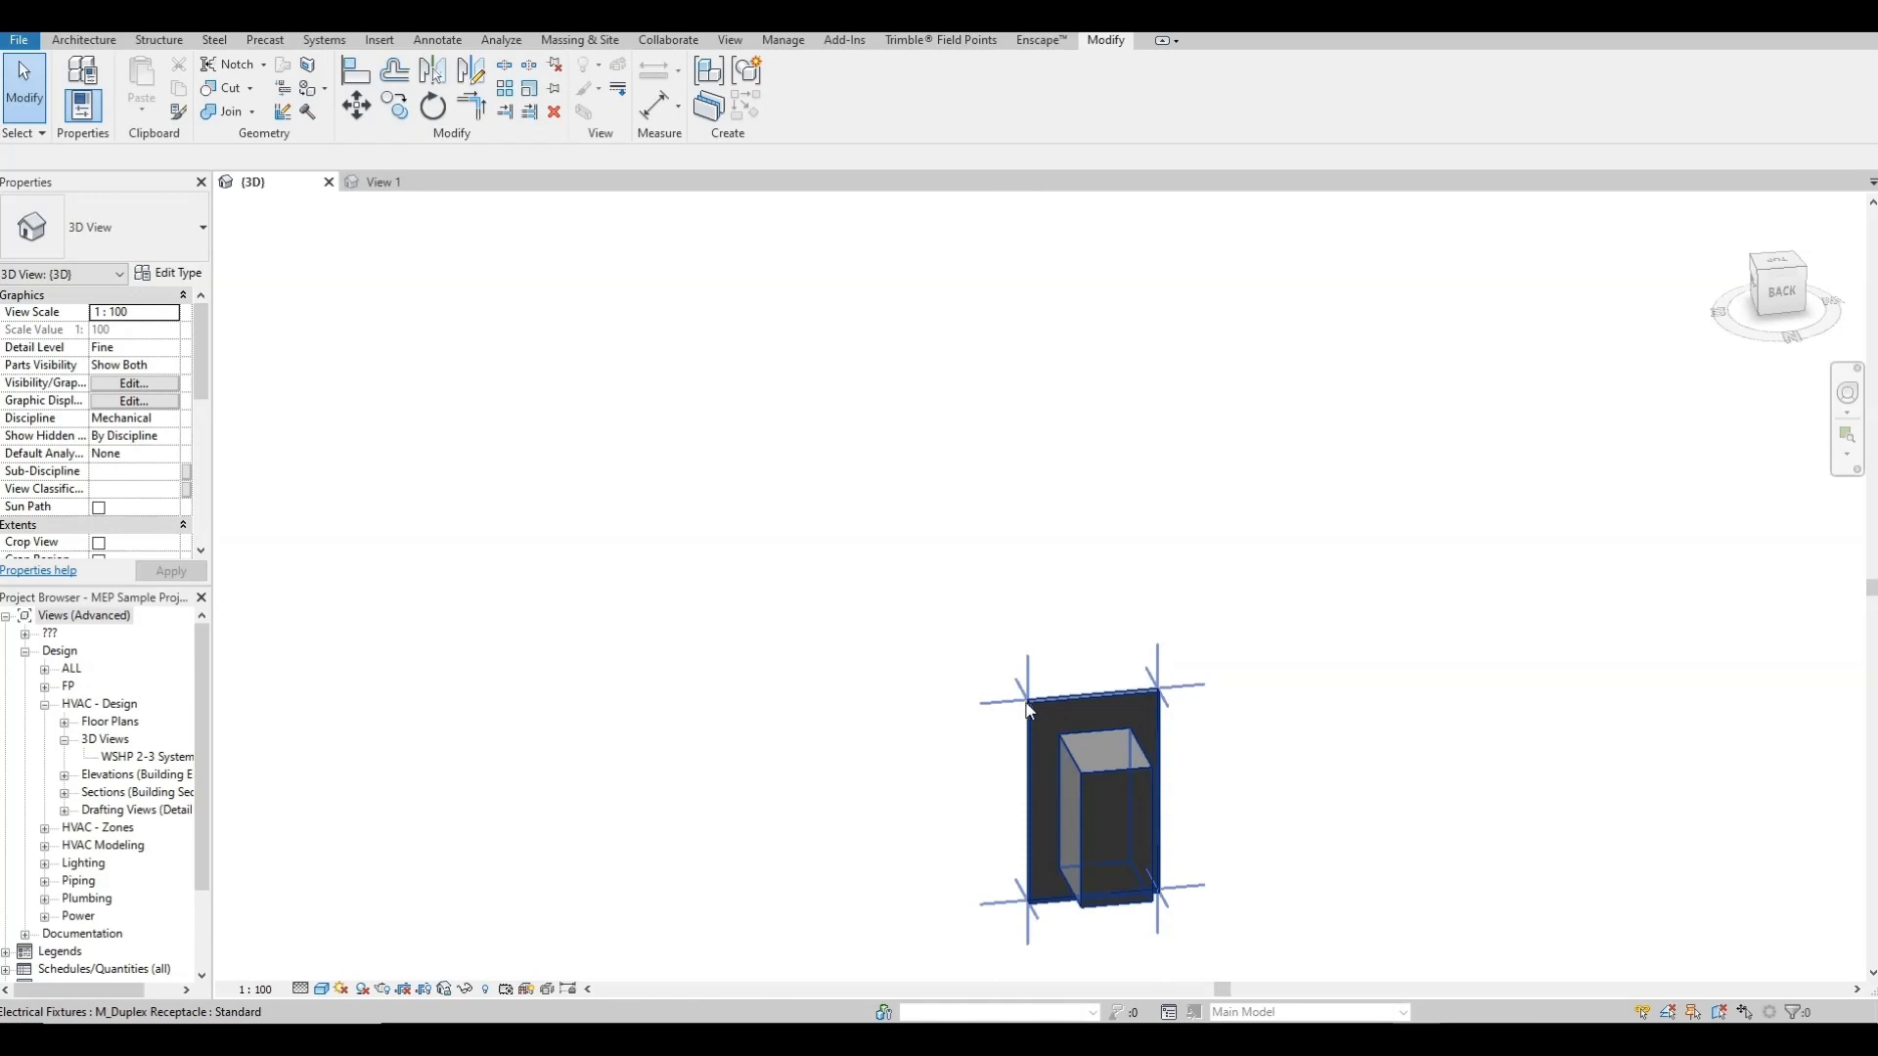
scroll(1030, 702, "down", 5)
middle_click_drag(1030, 702, 1073, 768)
scroll(1438, 579, "up", 6)
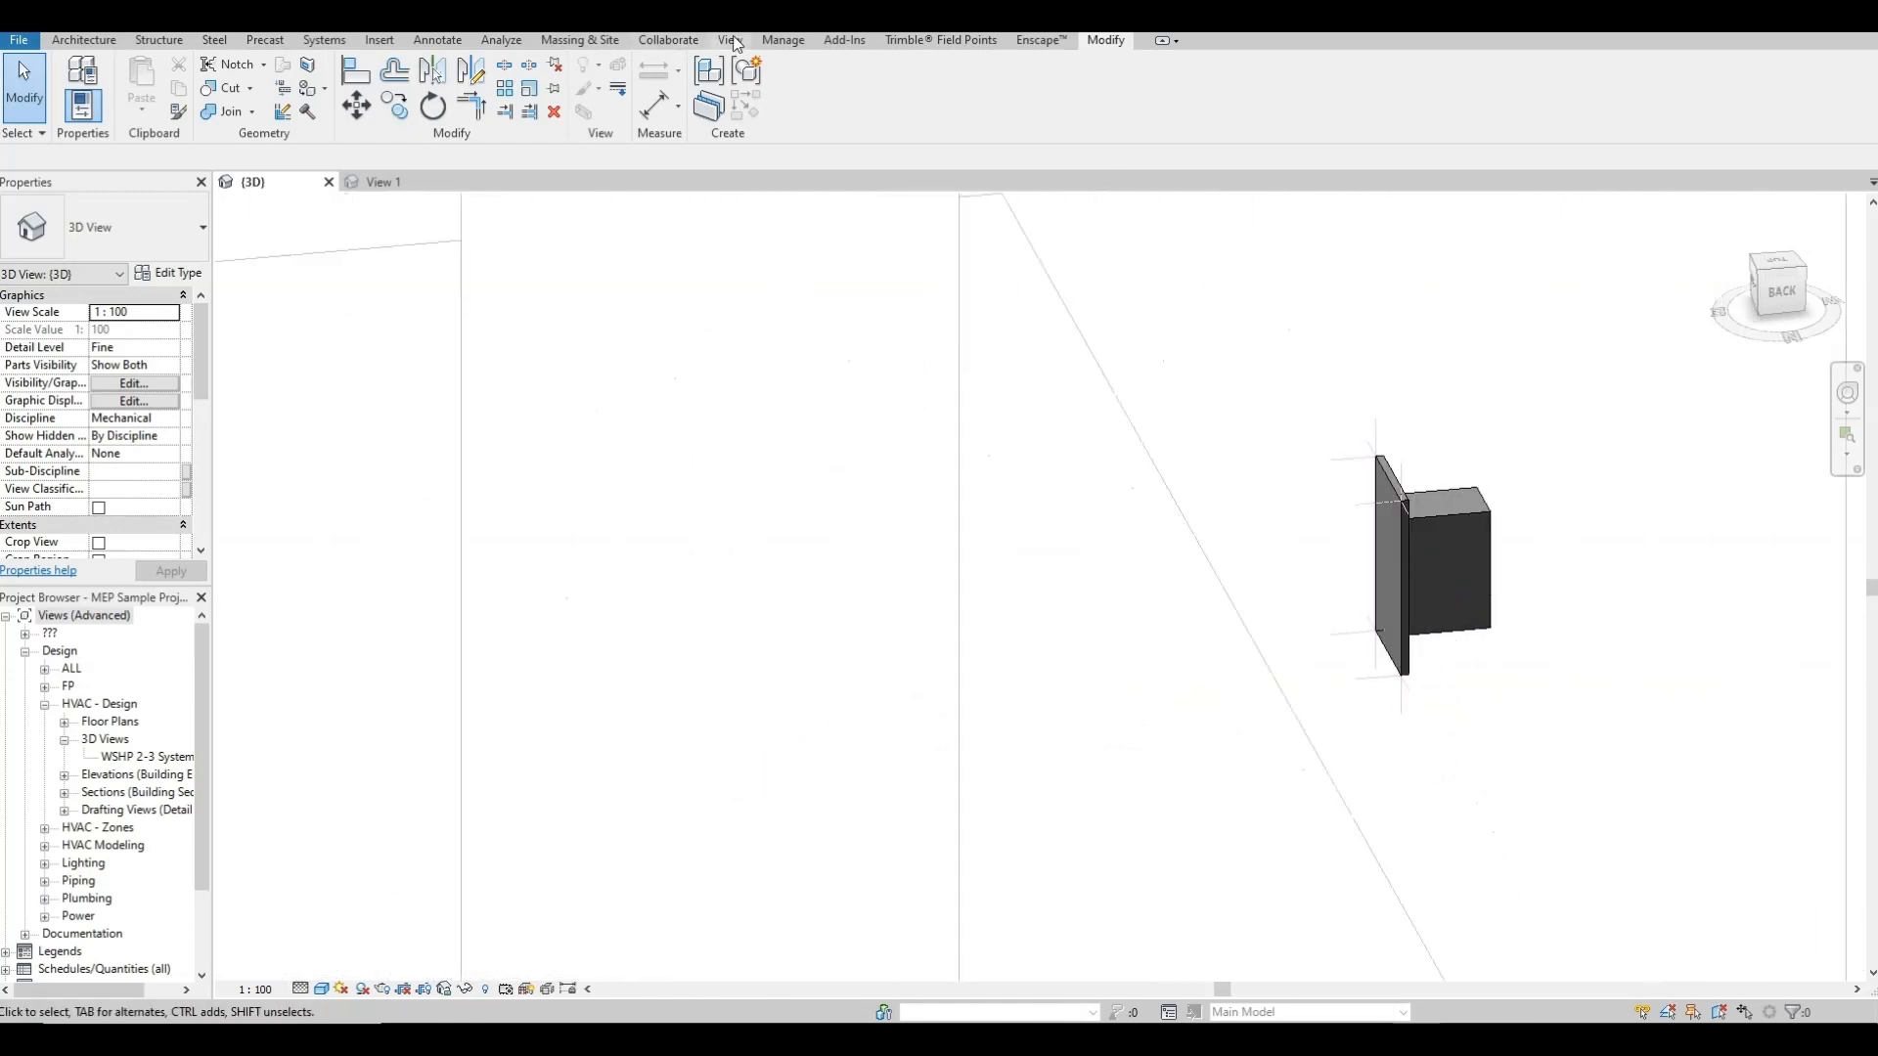
- Start Place Points over Markers and pick the duplex receptacle with corner markers as the family
left_click(920, 43)
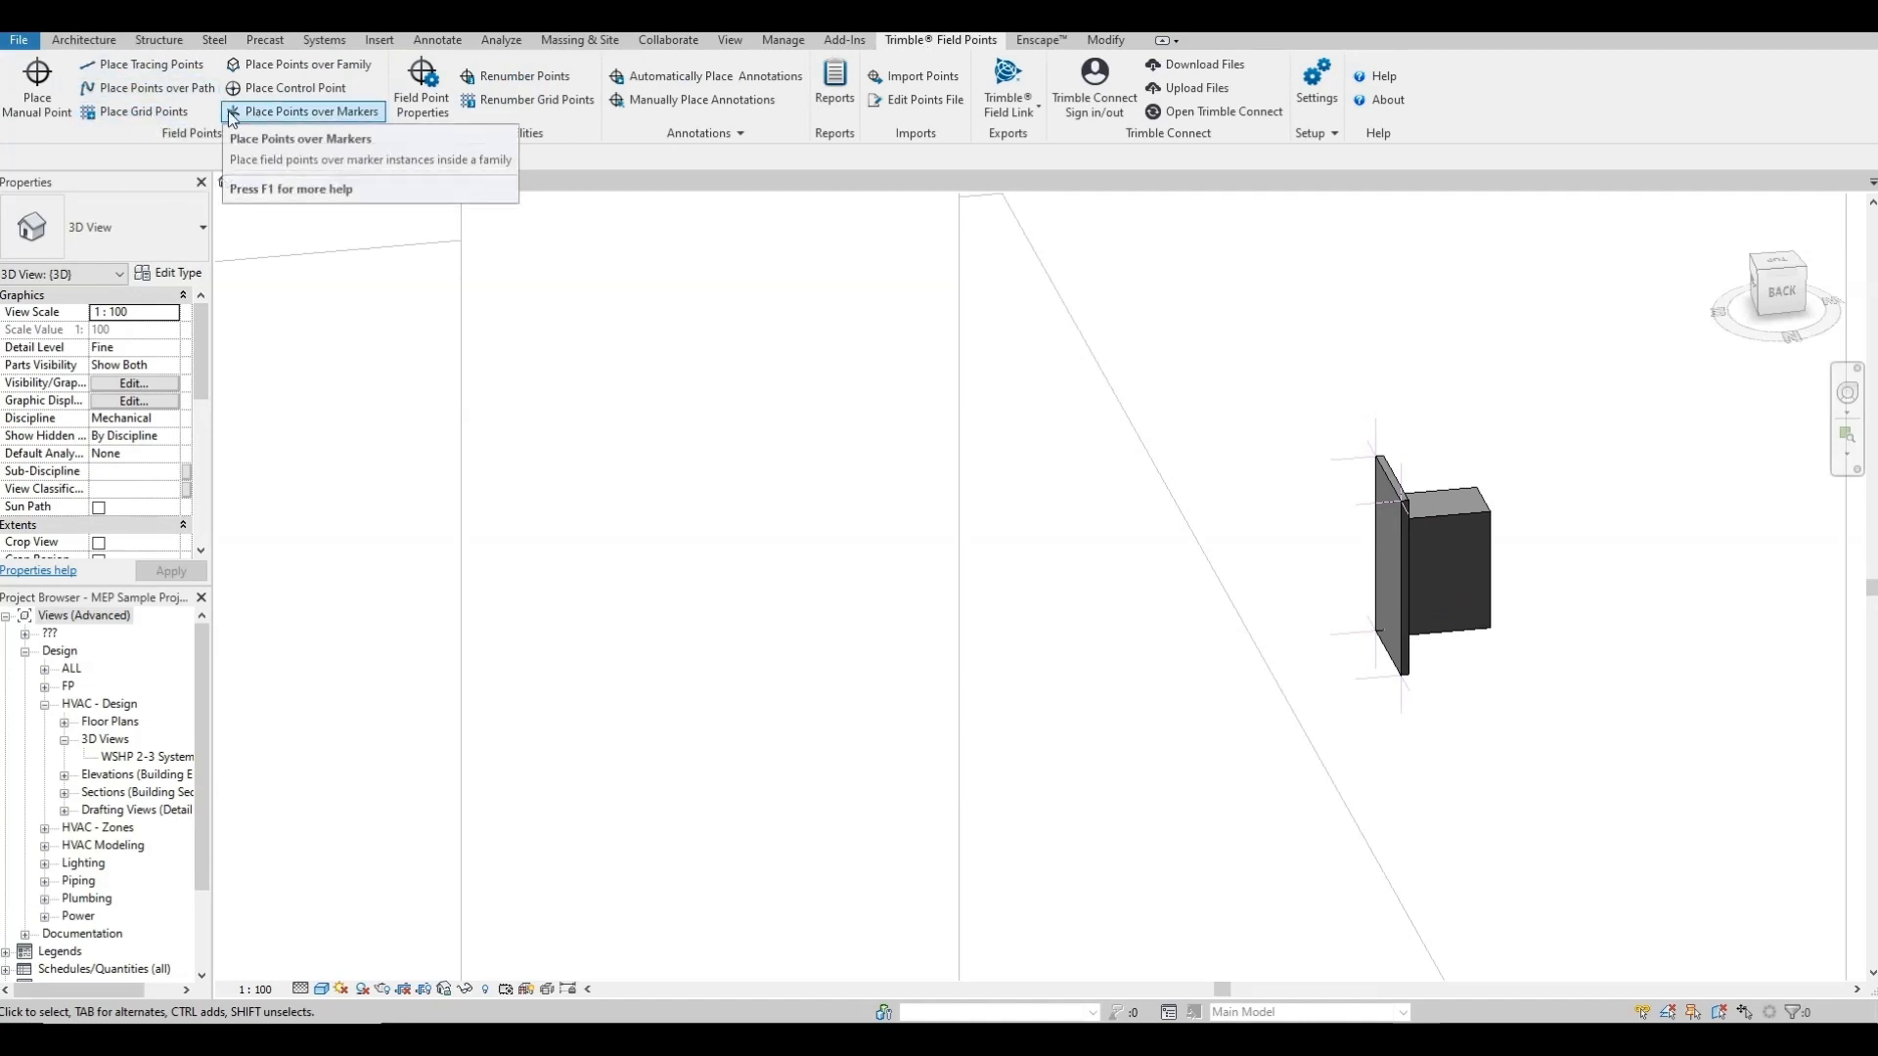
left_click(272, 114)
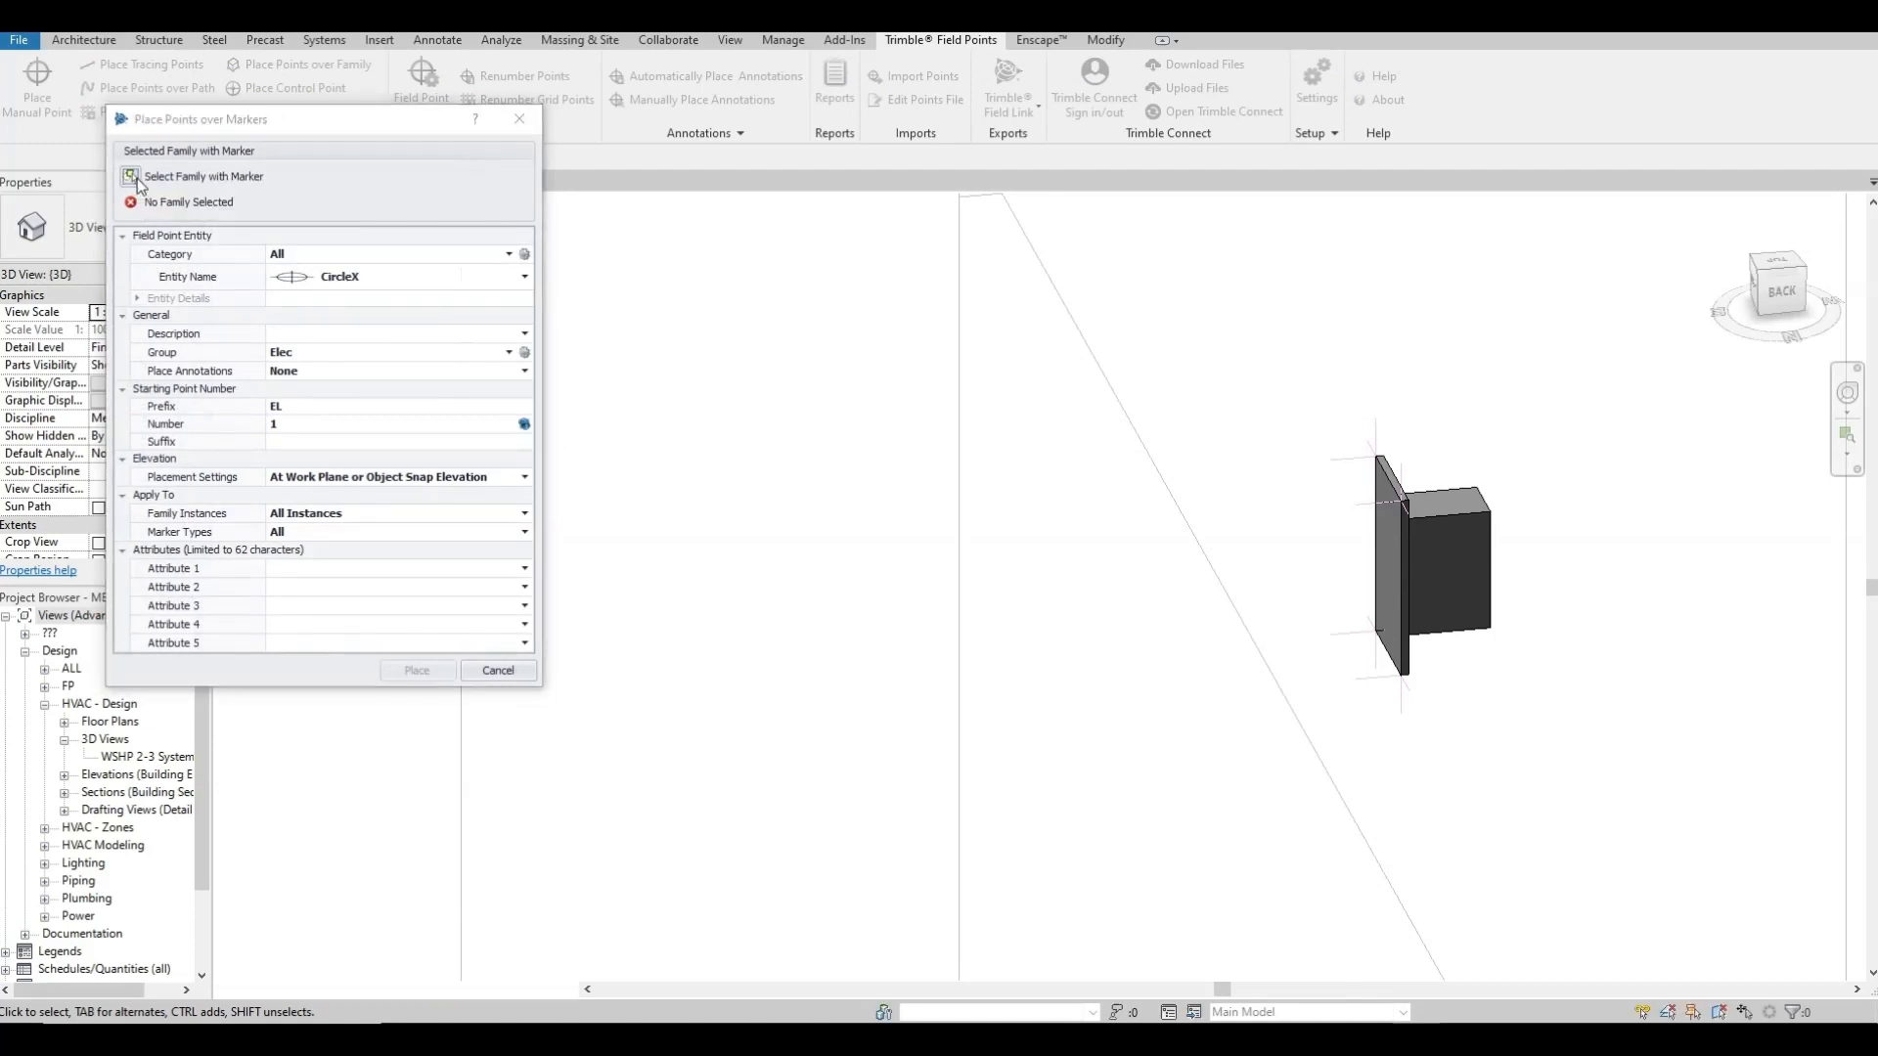
left_click(137, 178)
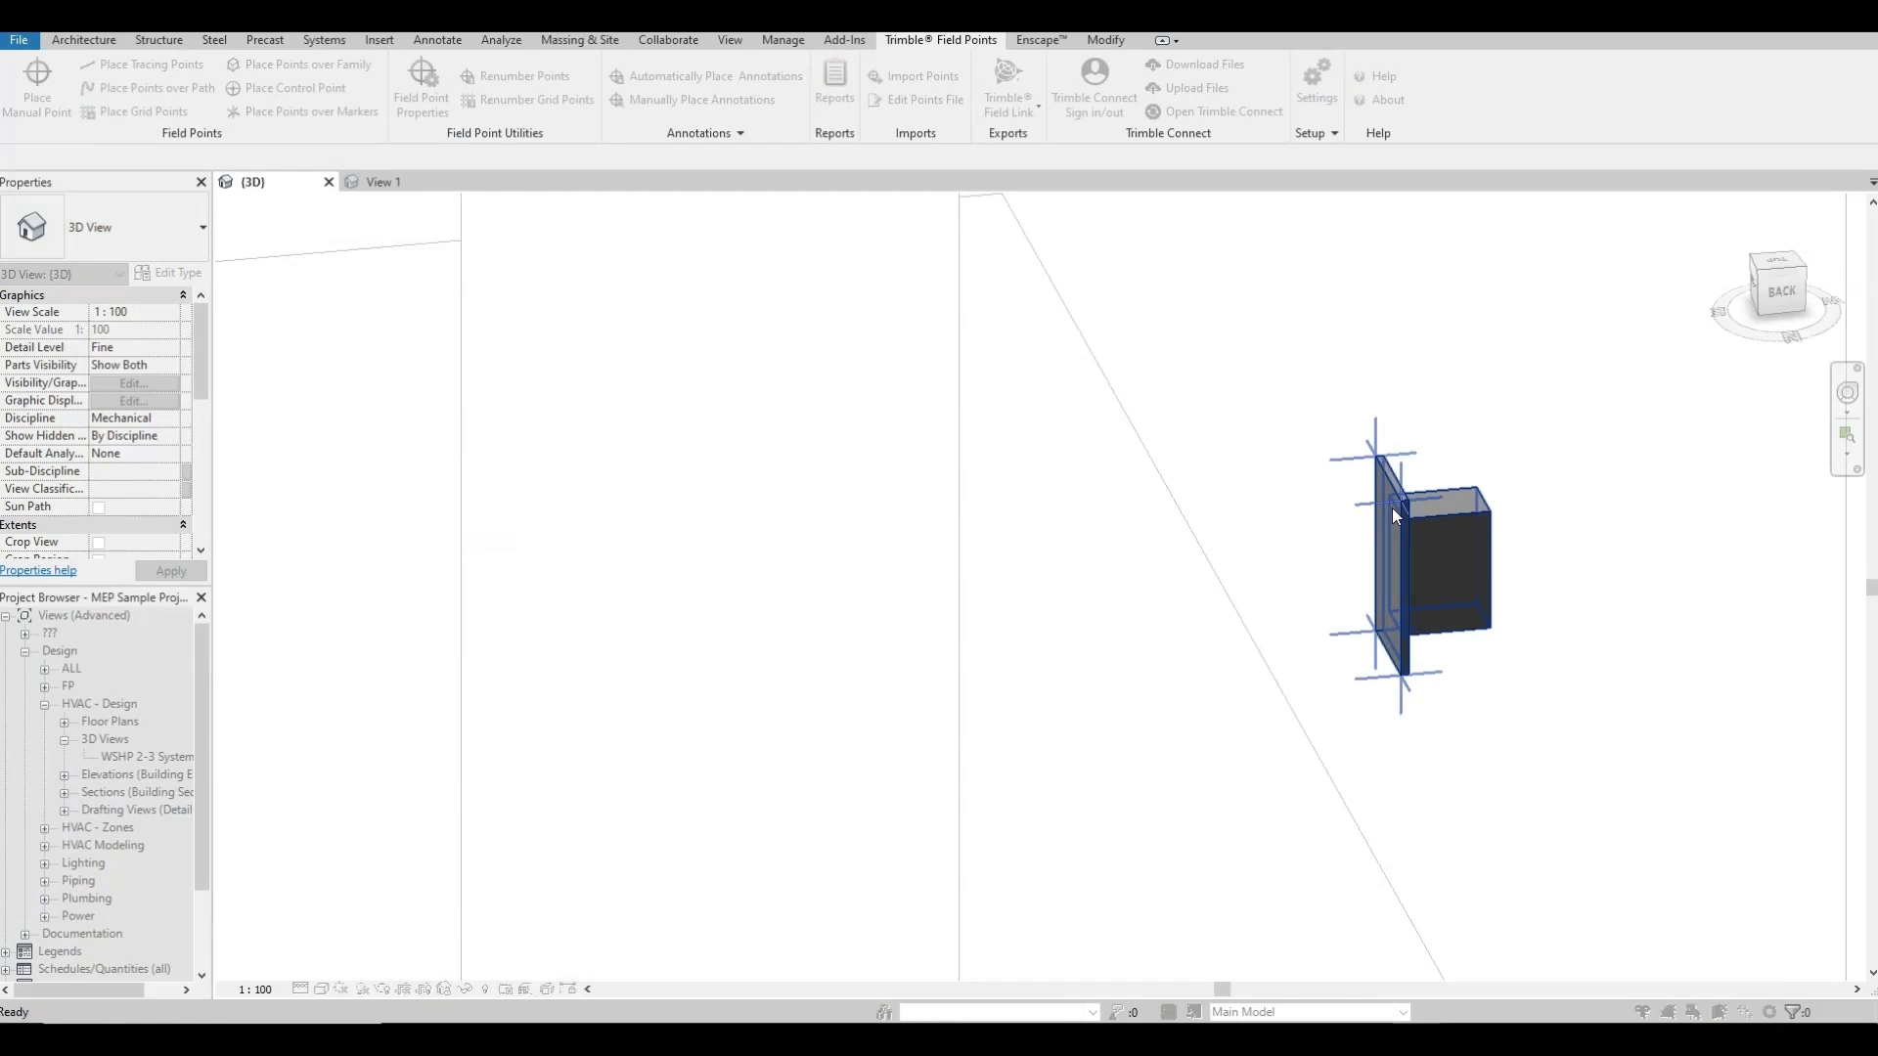
left_click(1392, 510)
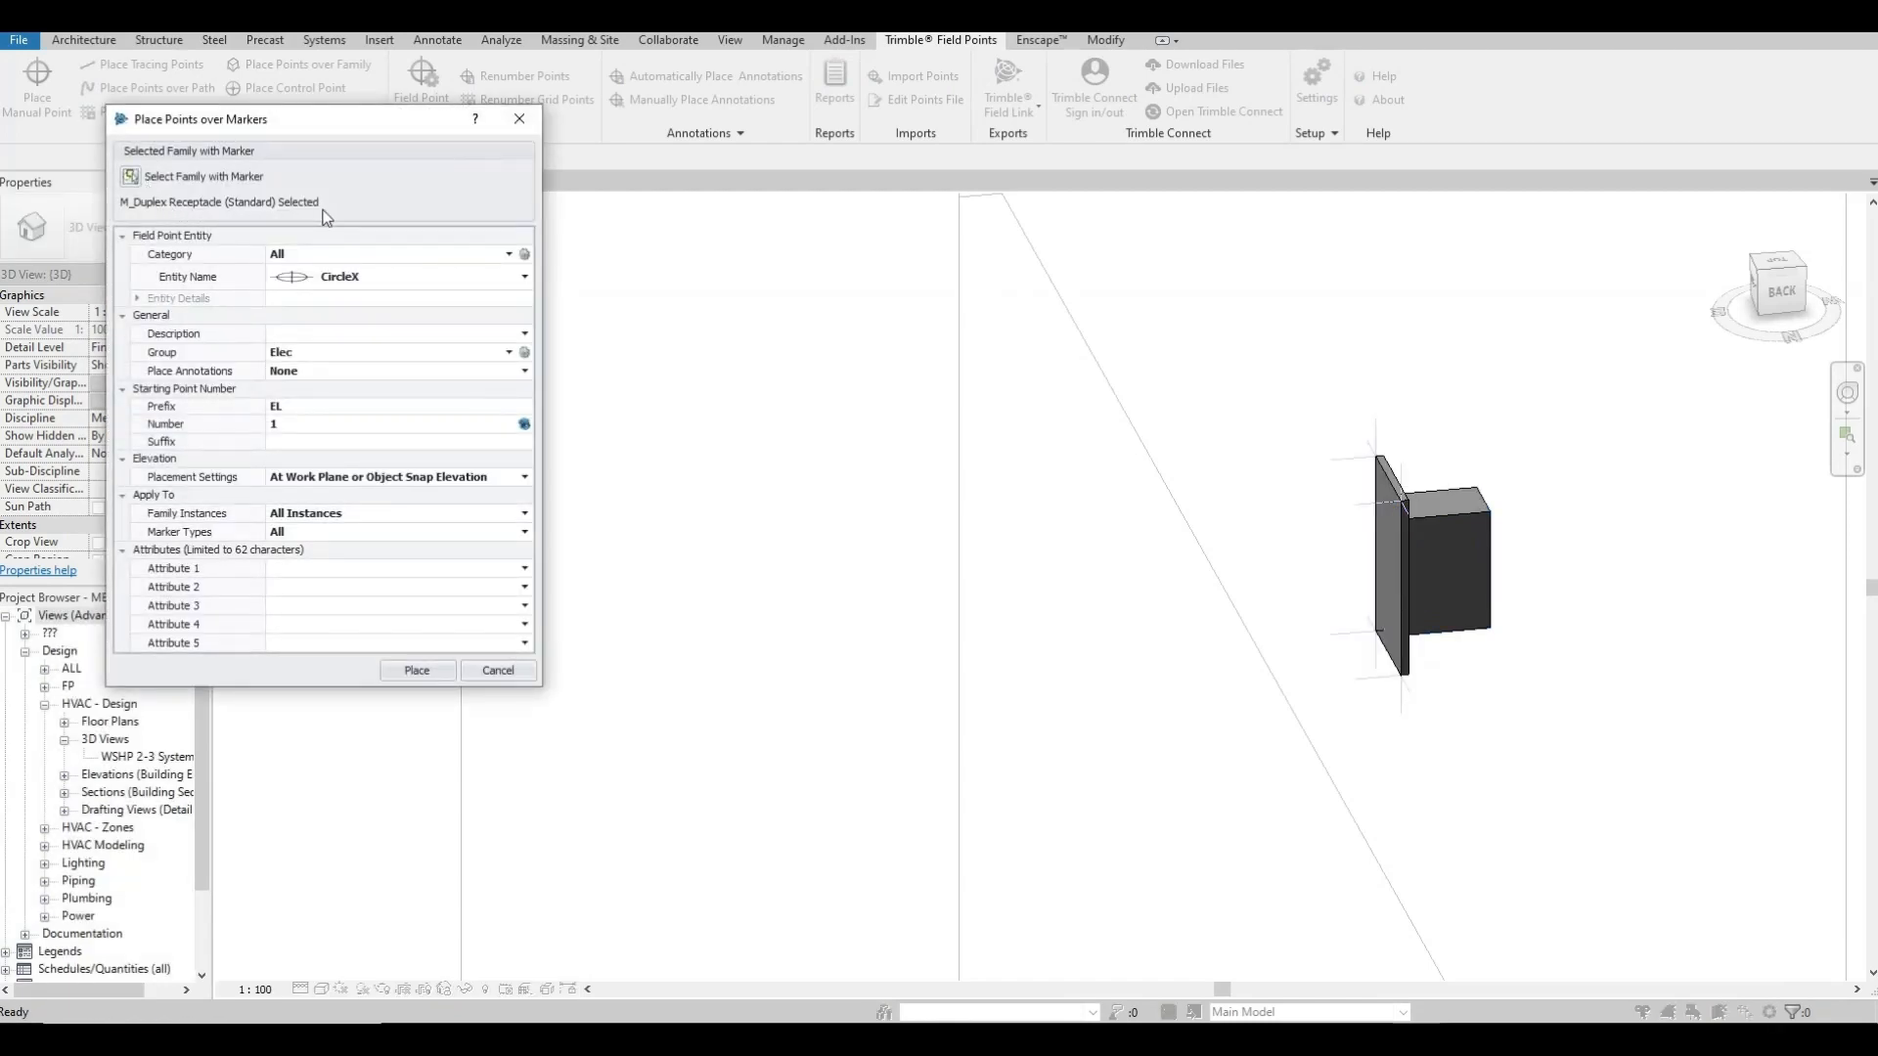
- Set the marker points' entity to 3DBox, their group to Elec and Place Annotations to None
left_click(339, 277)
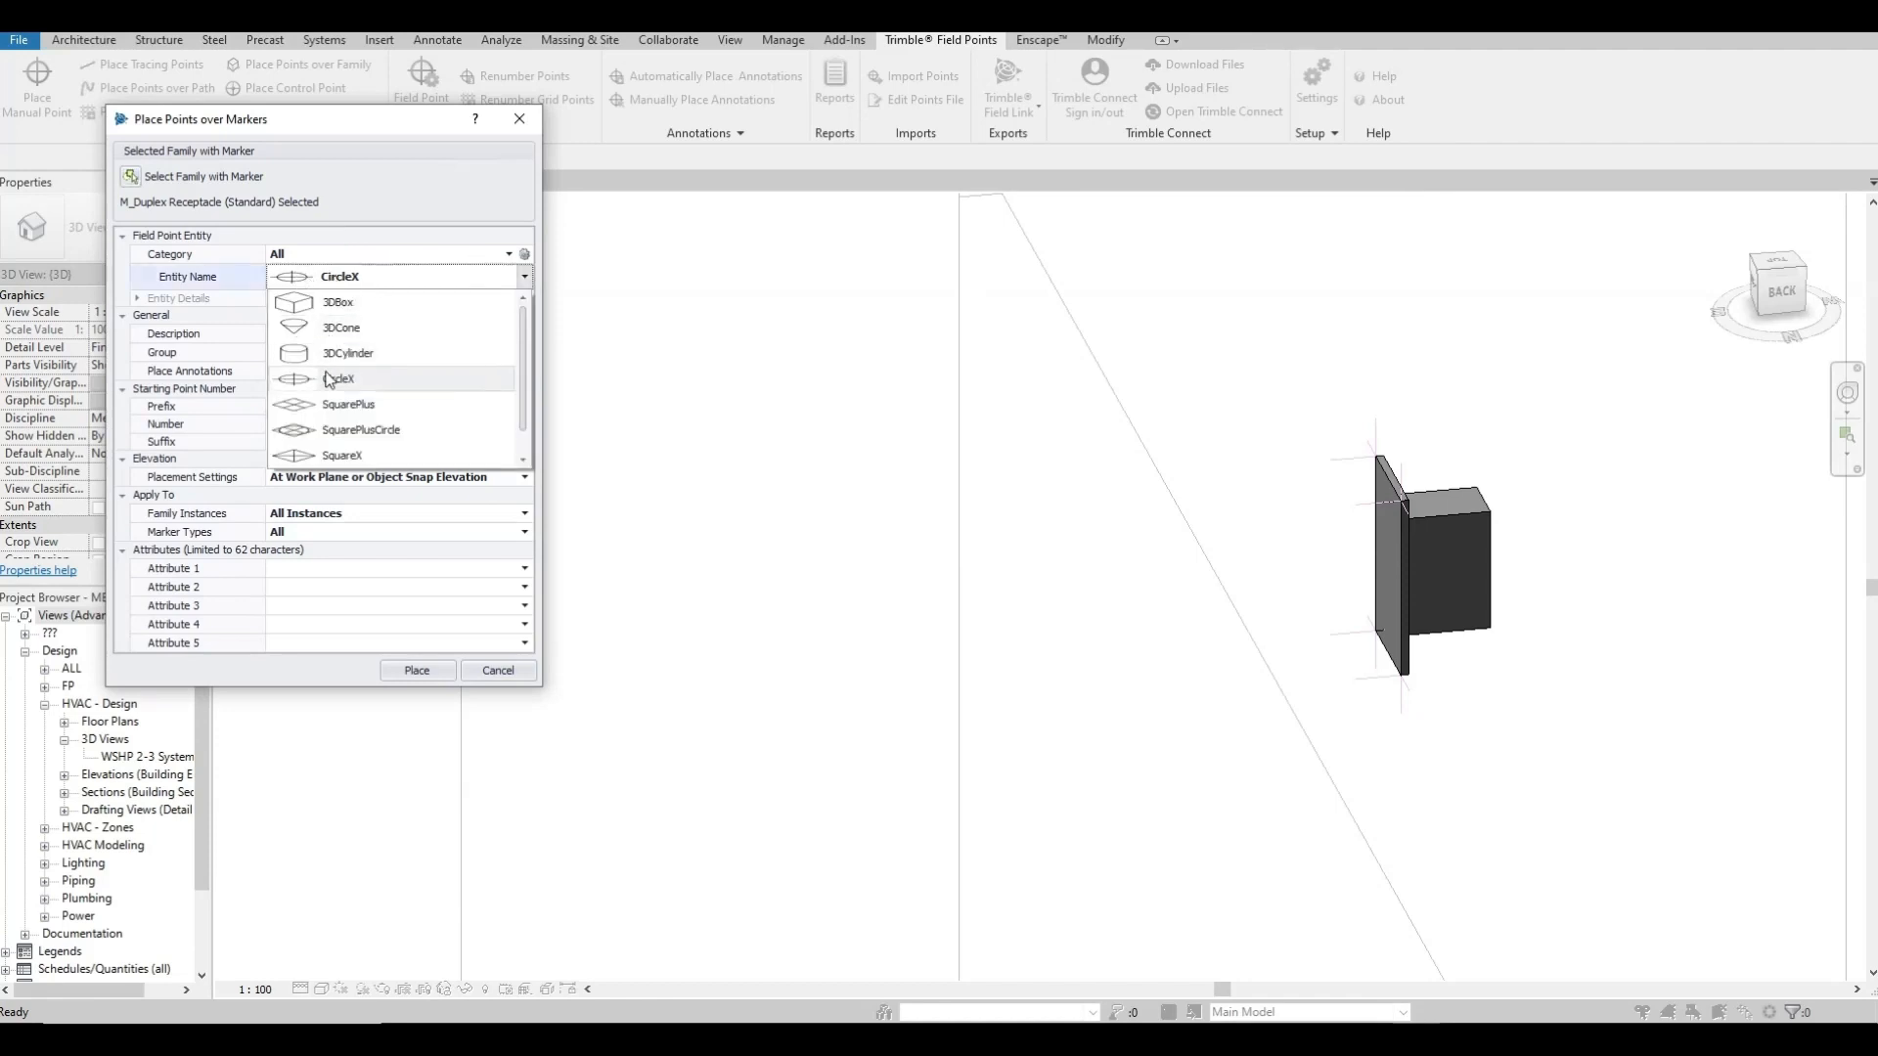
left_click(338, 302)
left_click(278, 356)
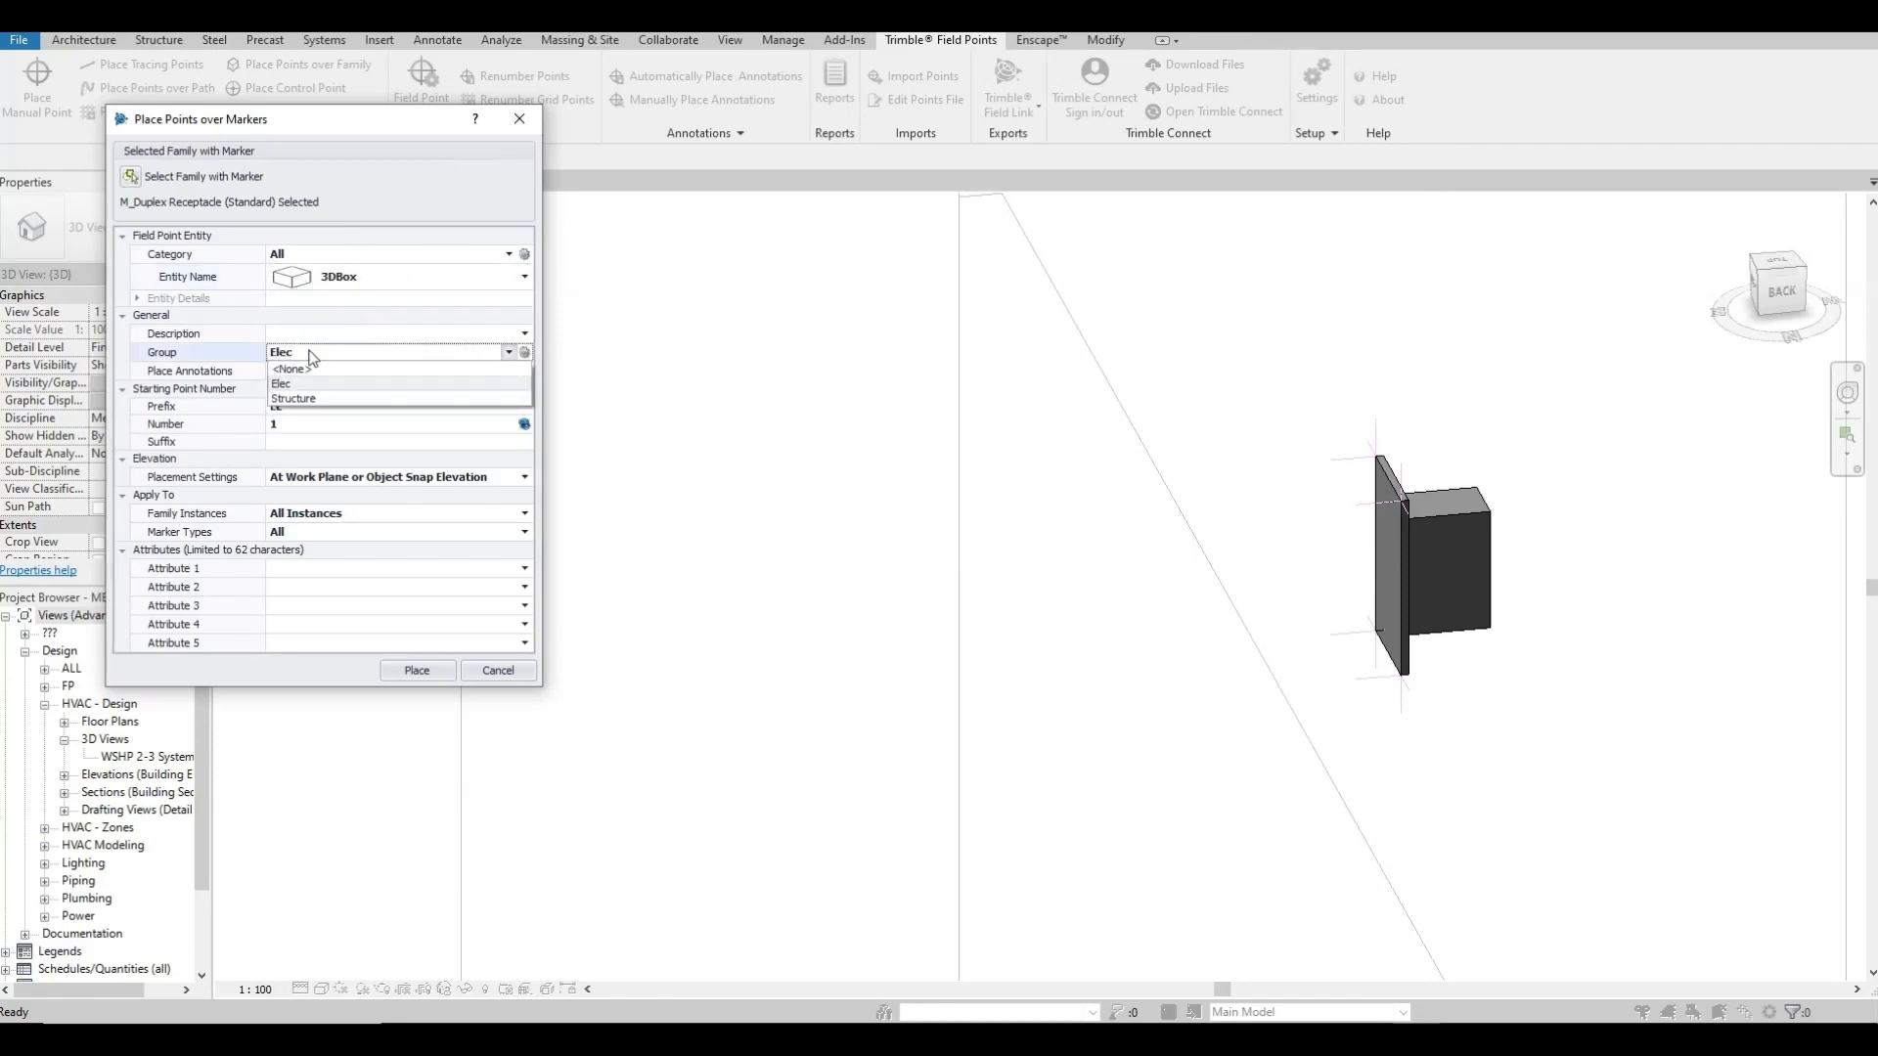
left_click(293, 384)
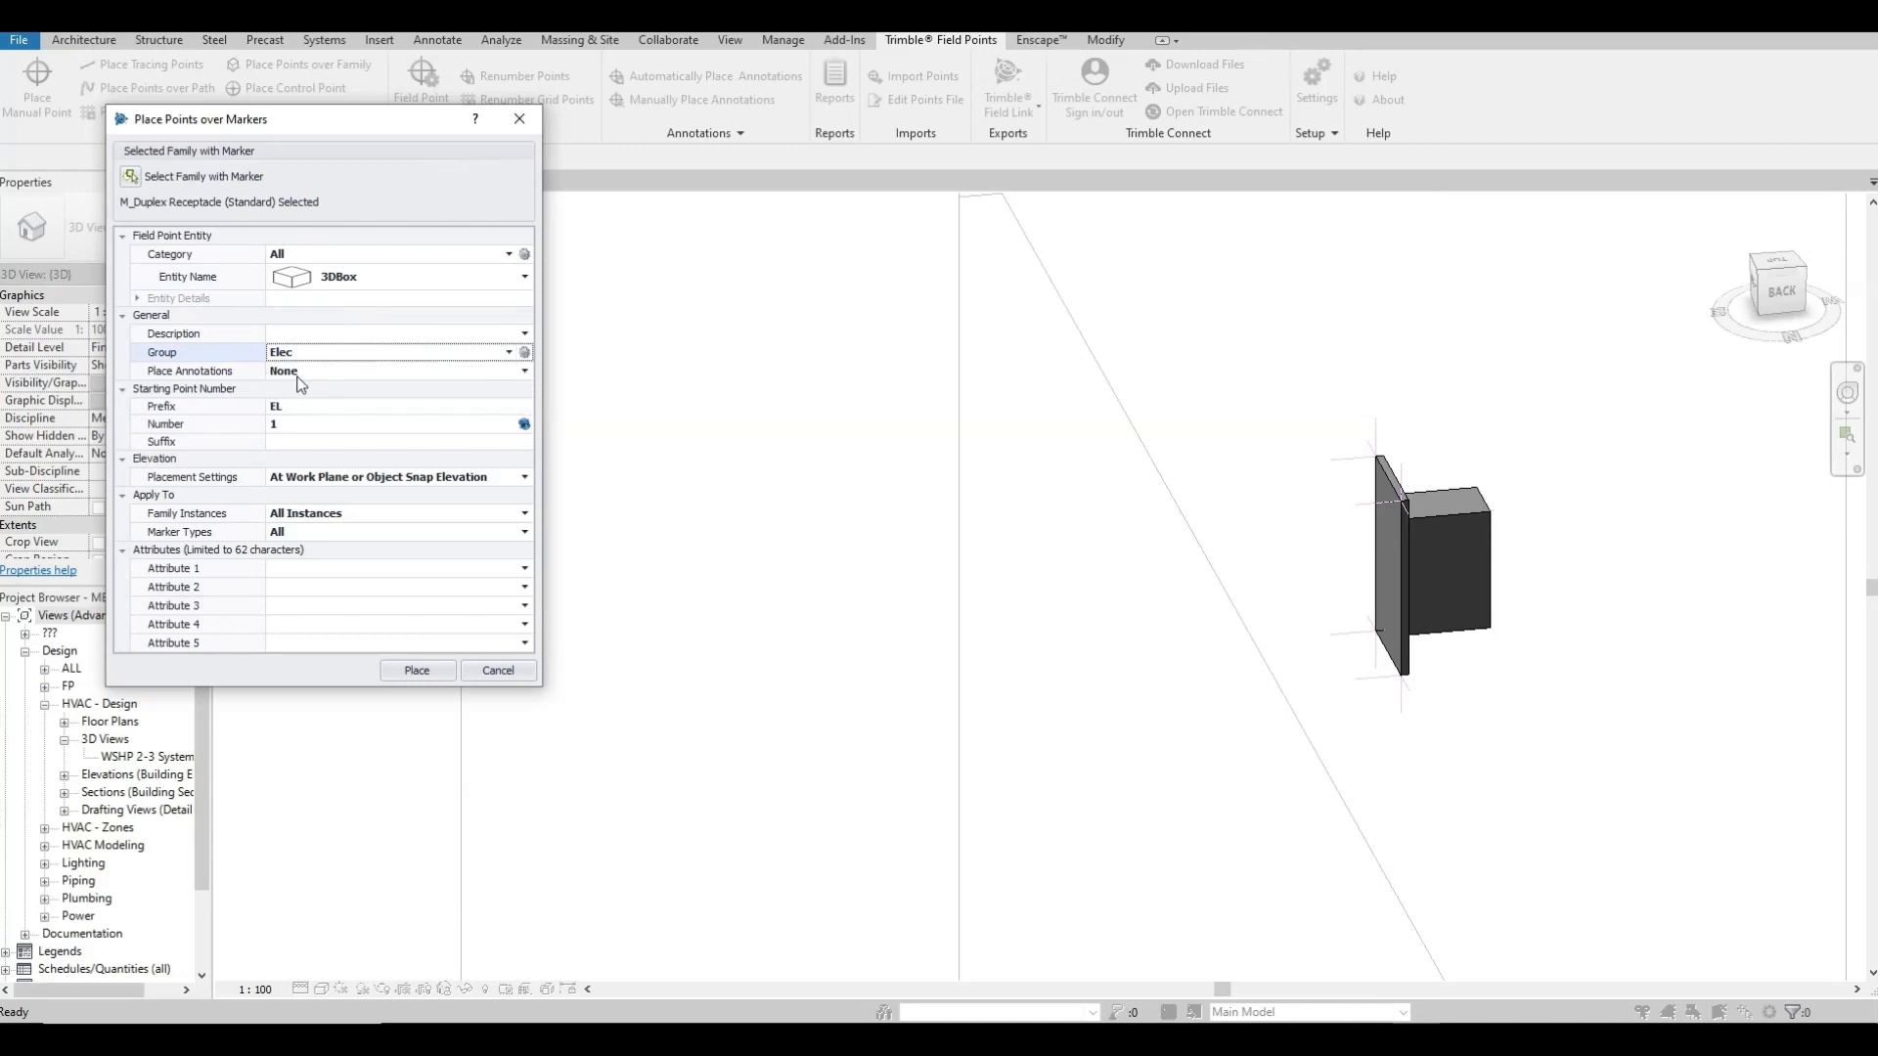
left_click(309, 374)
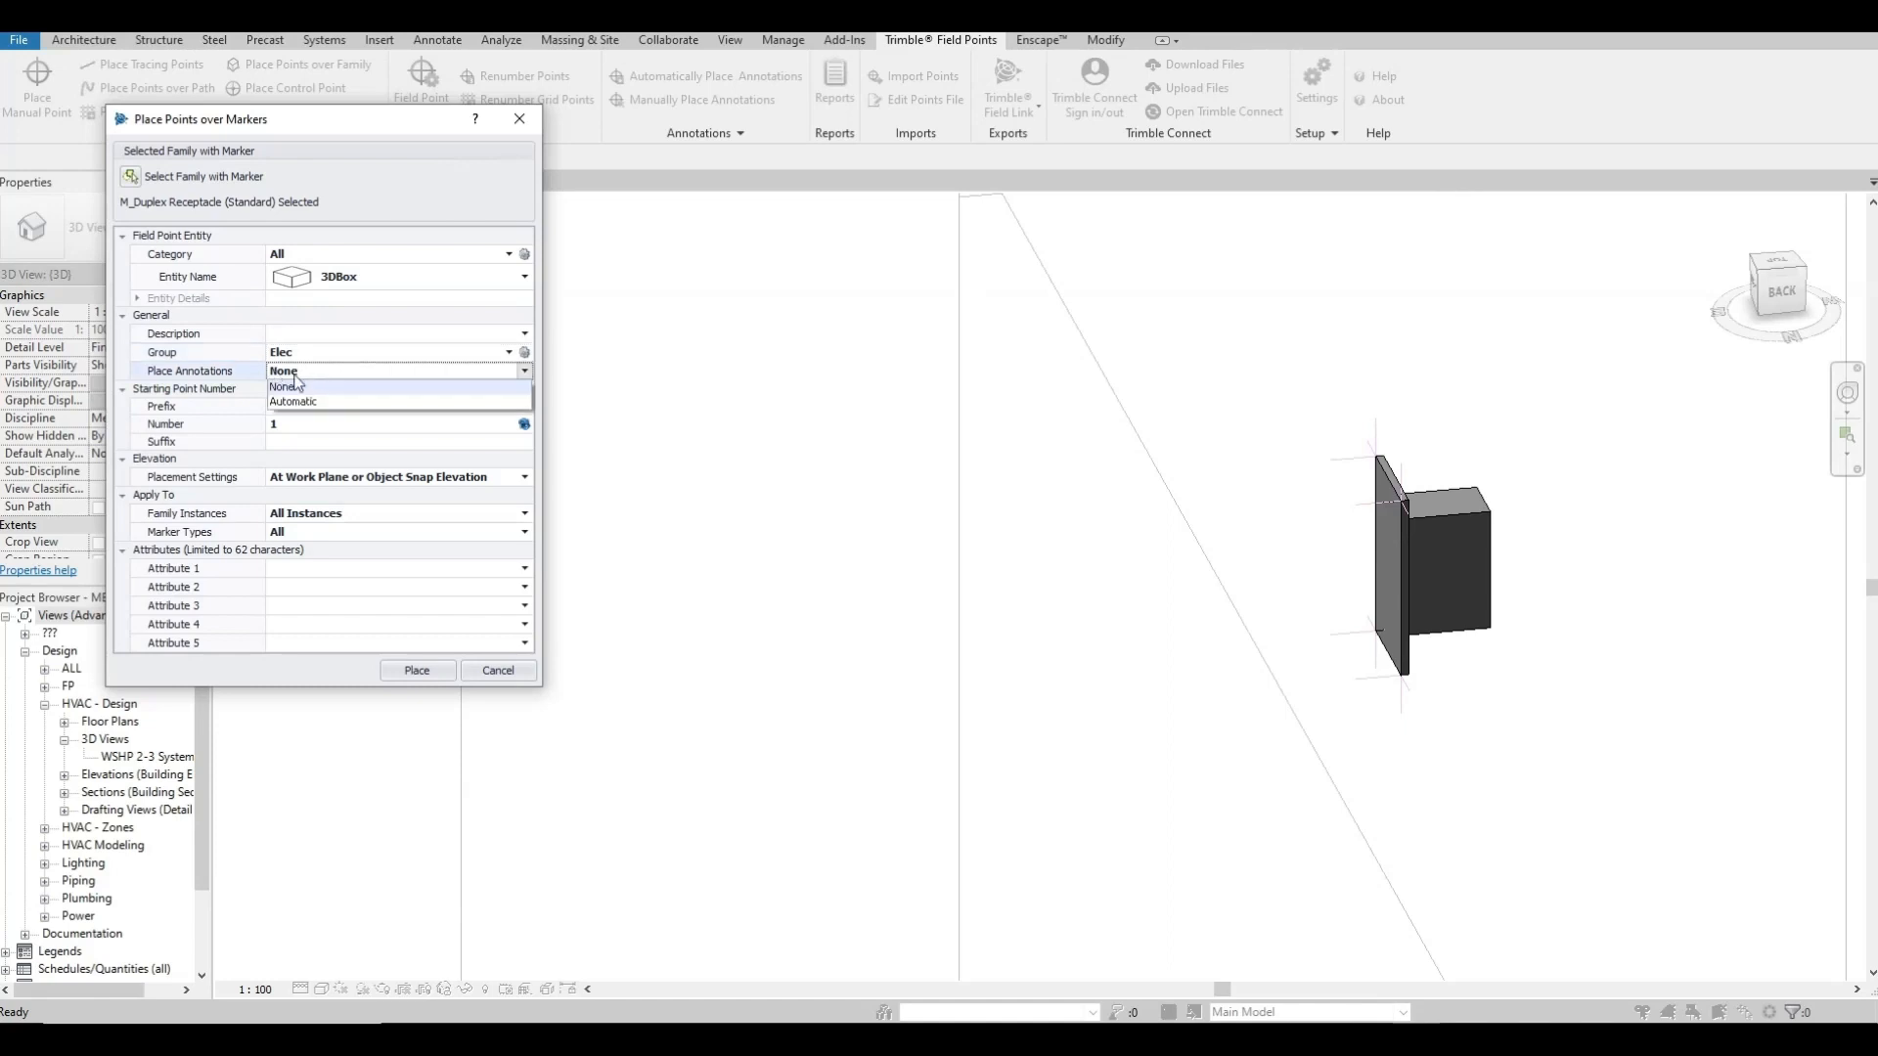
left_click(294, 402)
left_click(313, 379)
left_click(285, 387)
- Keep prefix EL and starting number 1, and set the elevation placement to At Work Plane or Object Snap Elevation
left_click(293, 408)
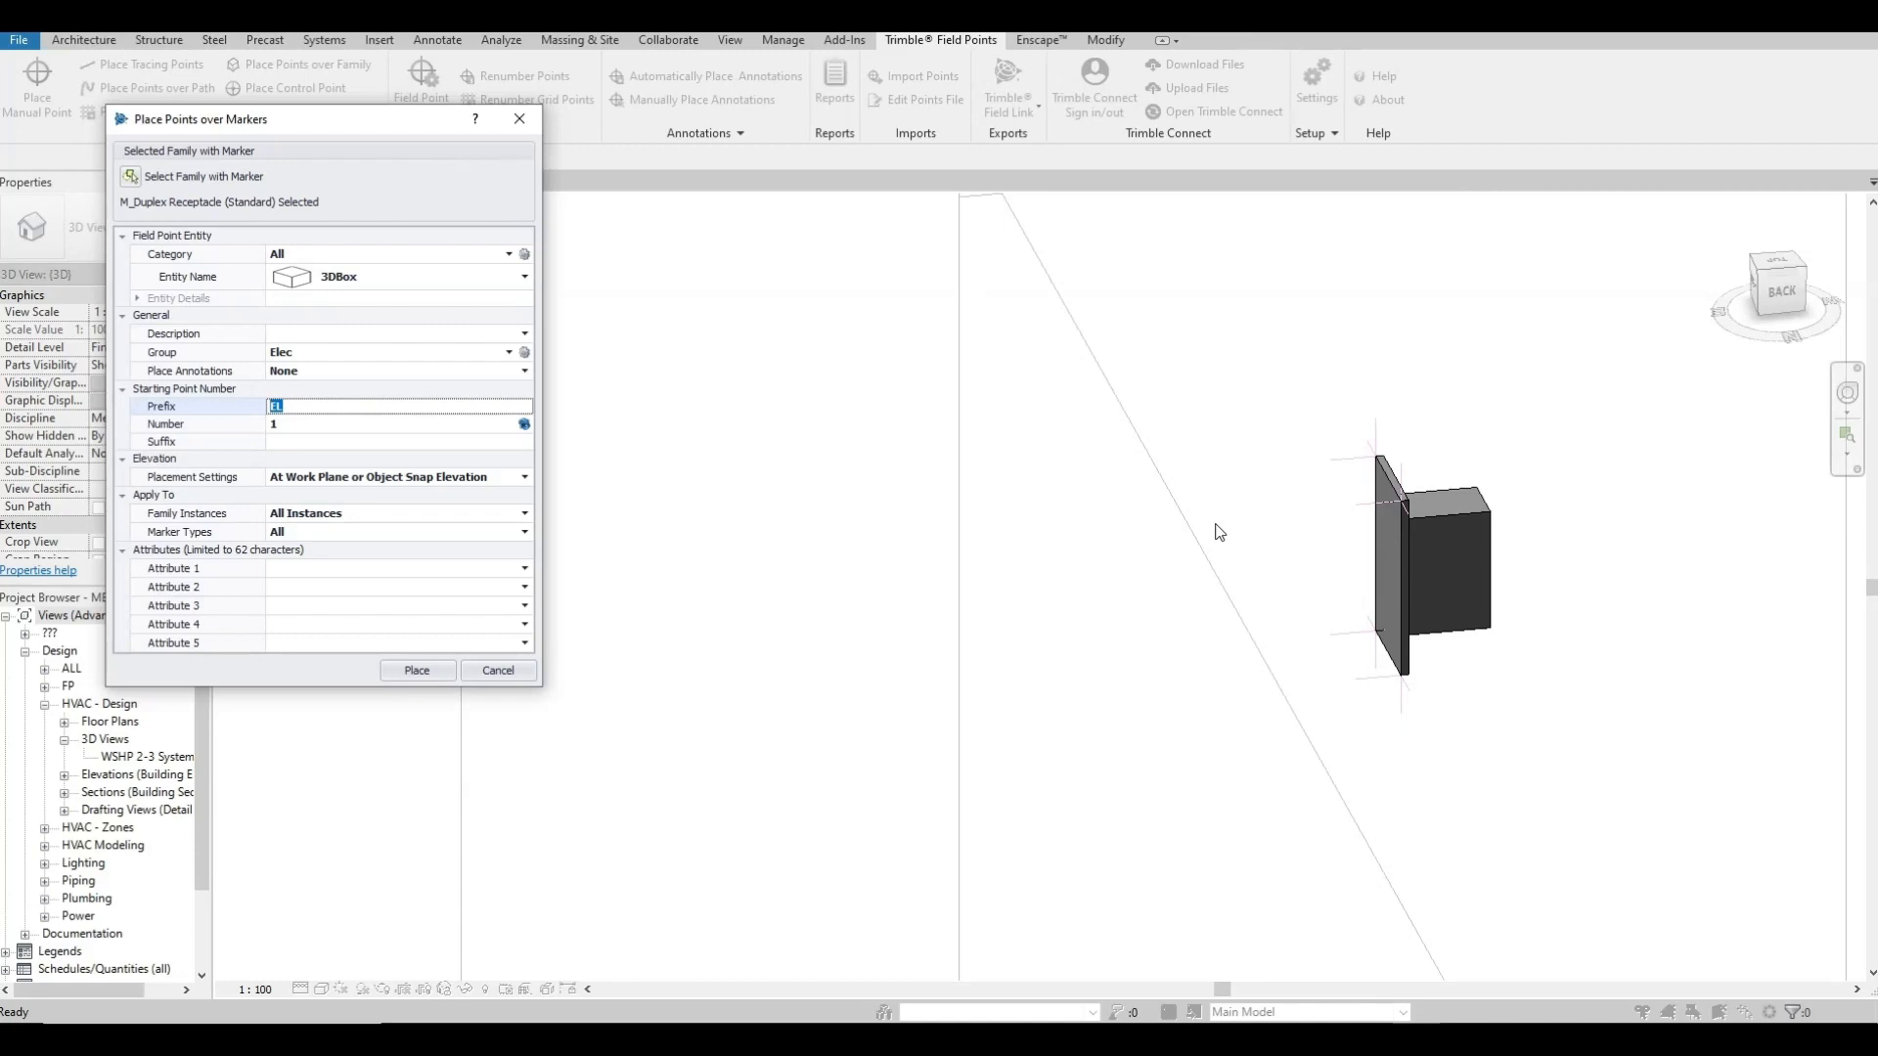
left_click(314, 425)
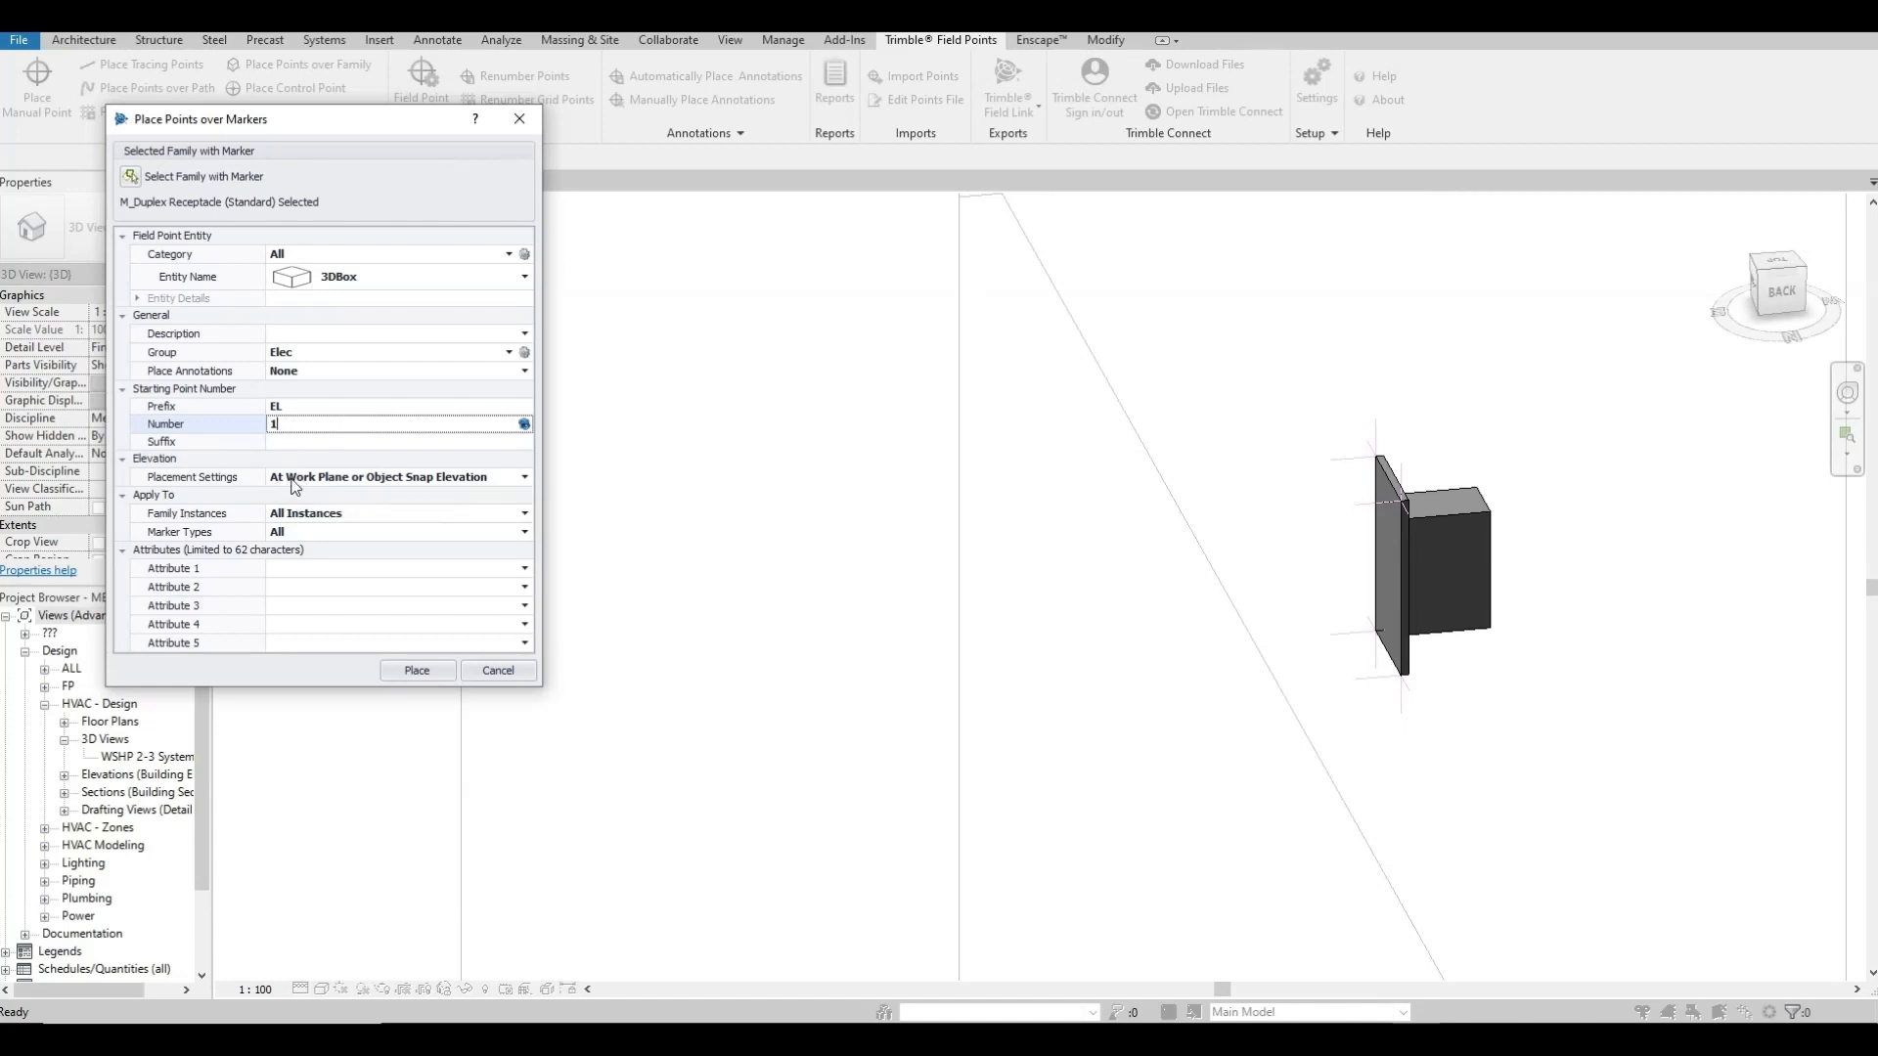
left_click(333, 479)
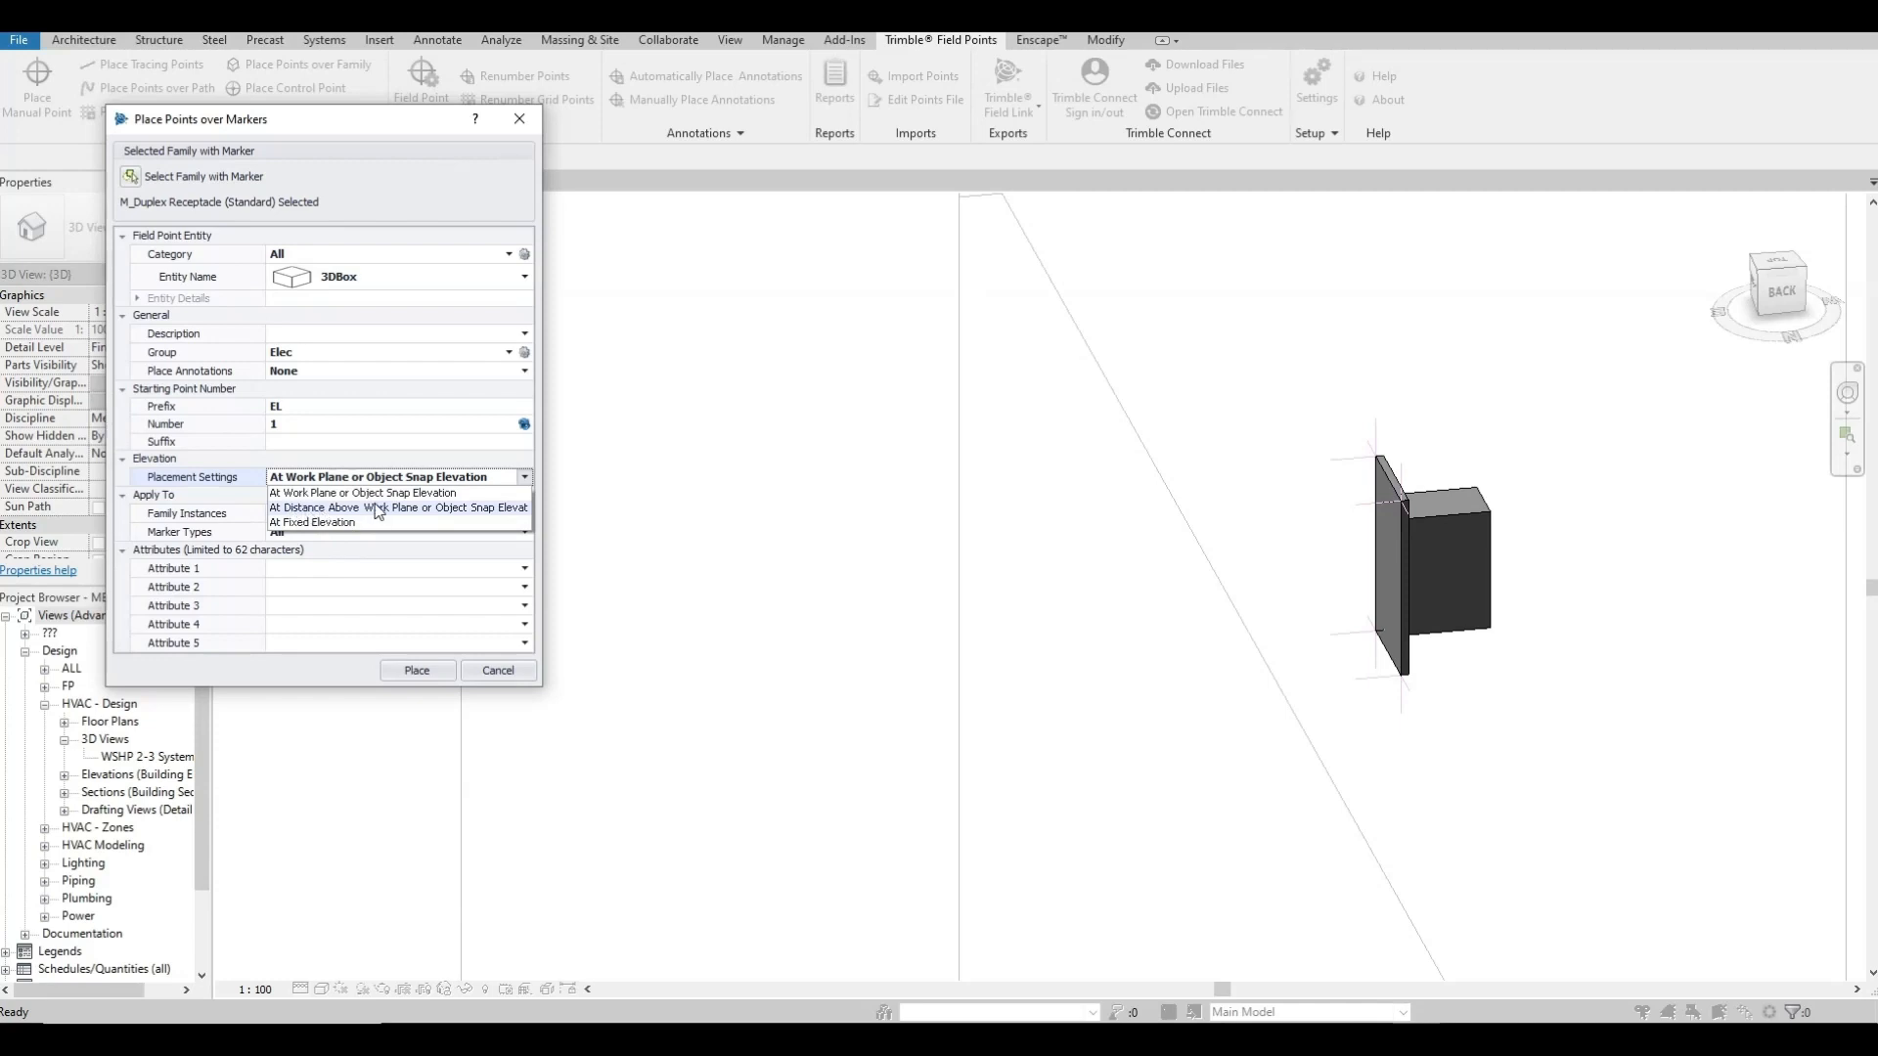
left_click(304, 495)
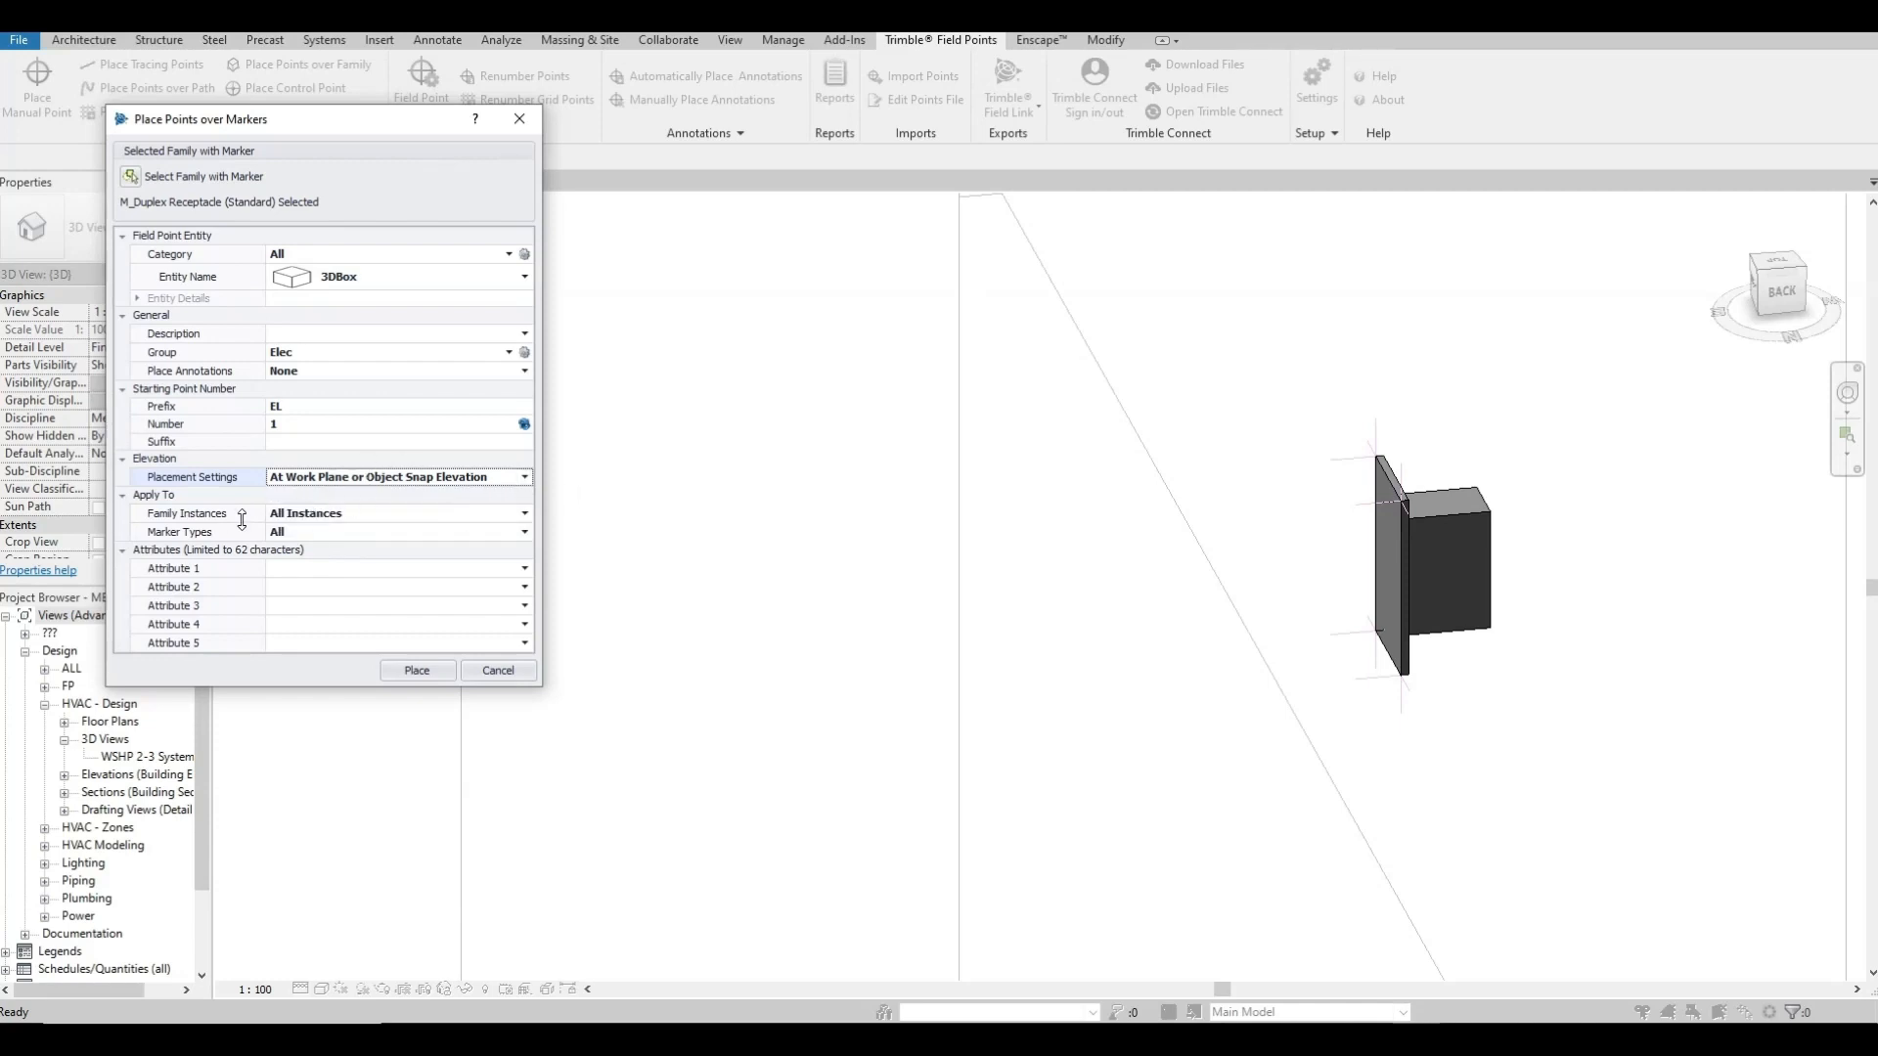
- Assign Circuit Number-INST to Attribute 1 and Category to Attribute 2, and place the points over the receptacle markers
left_click(296, 568)
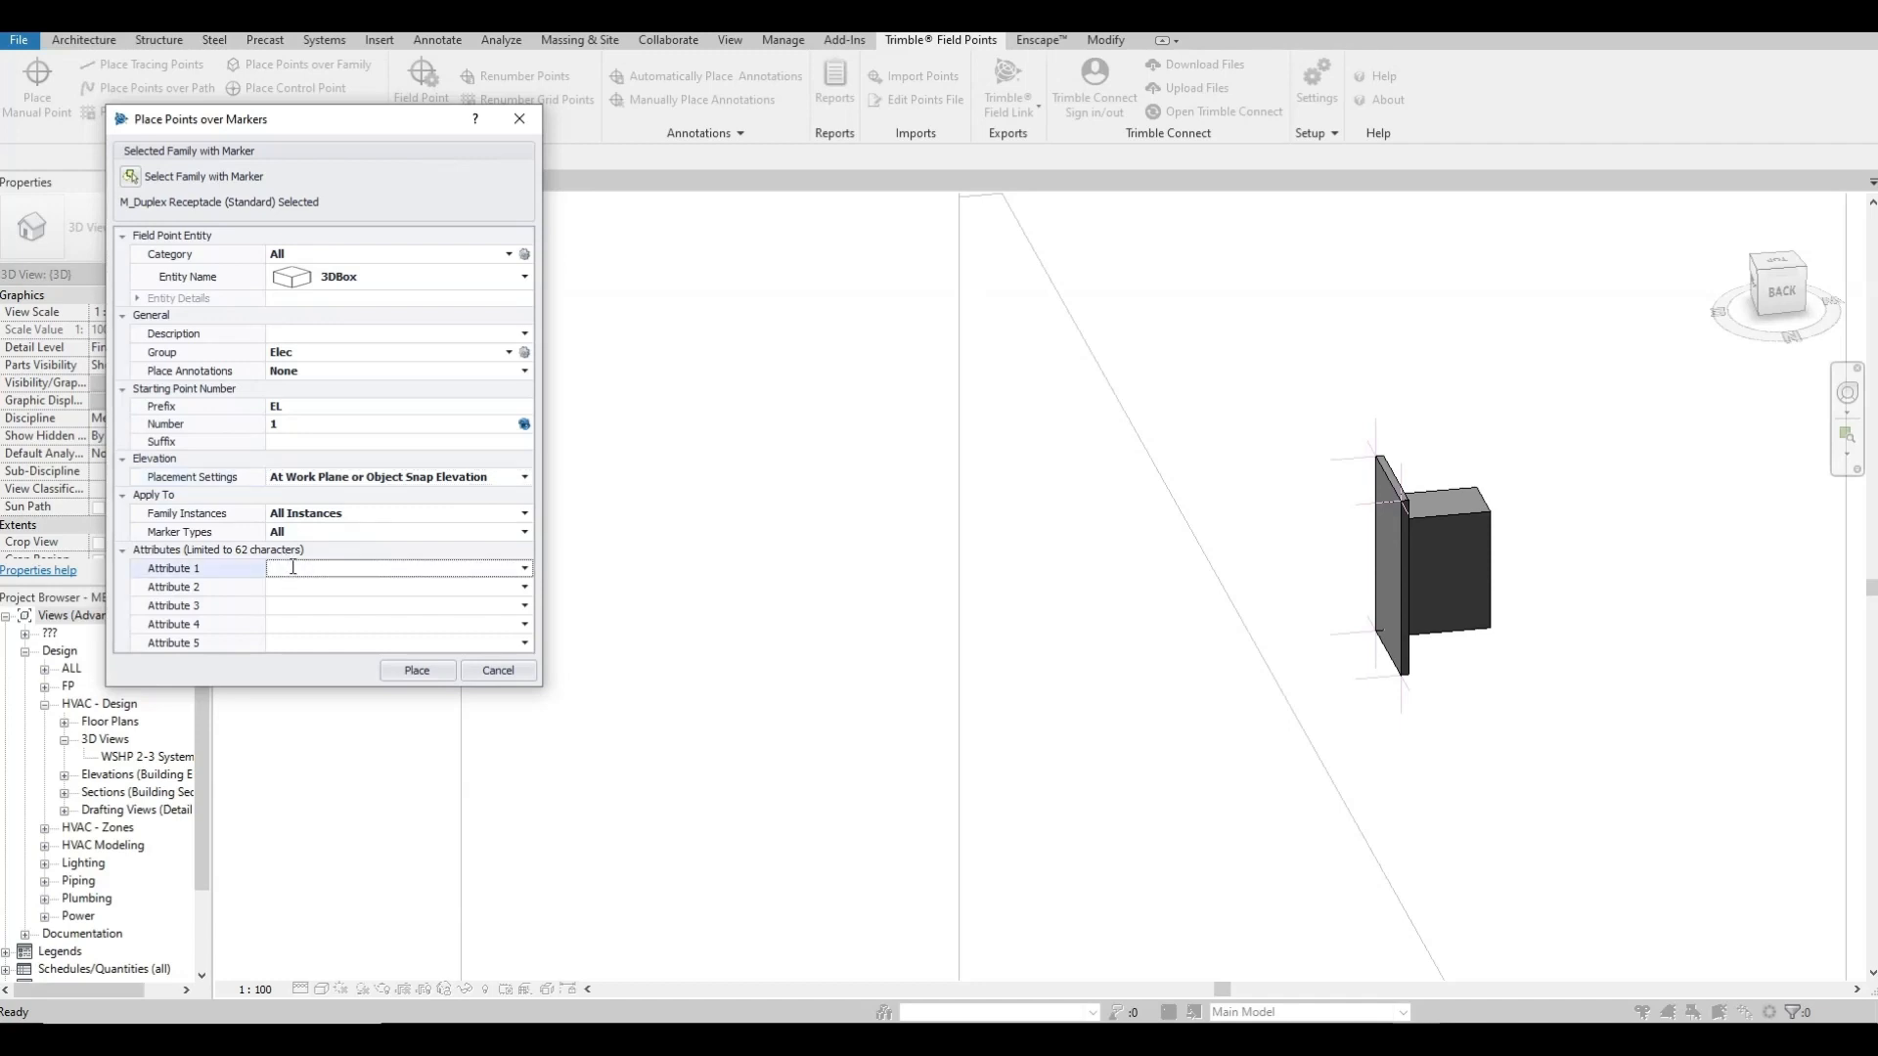
left_click(524, 569)
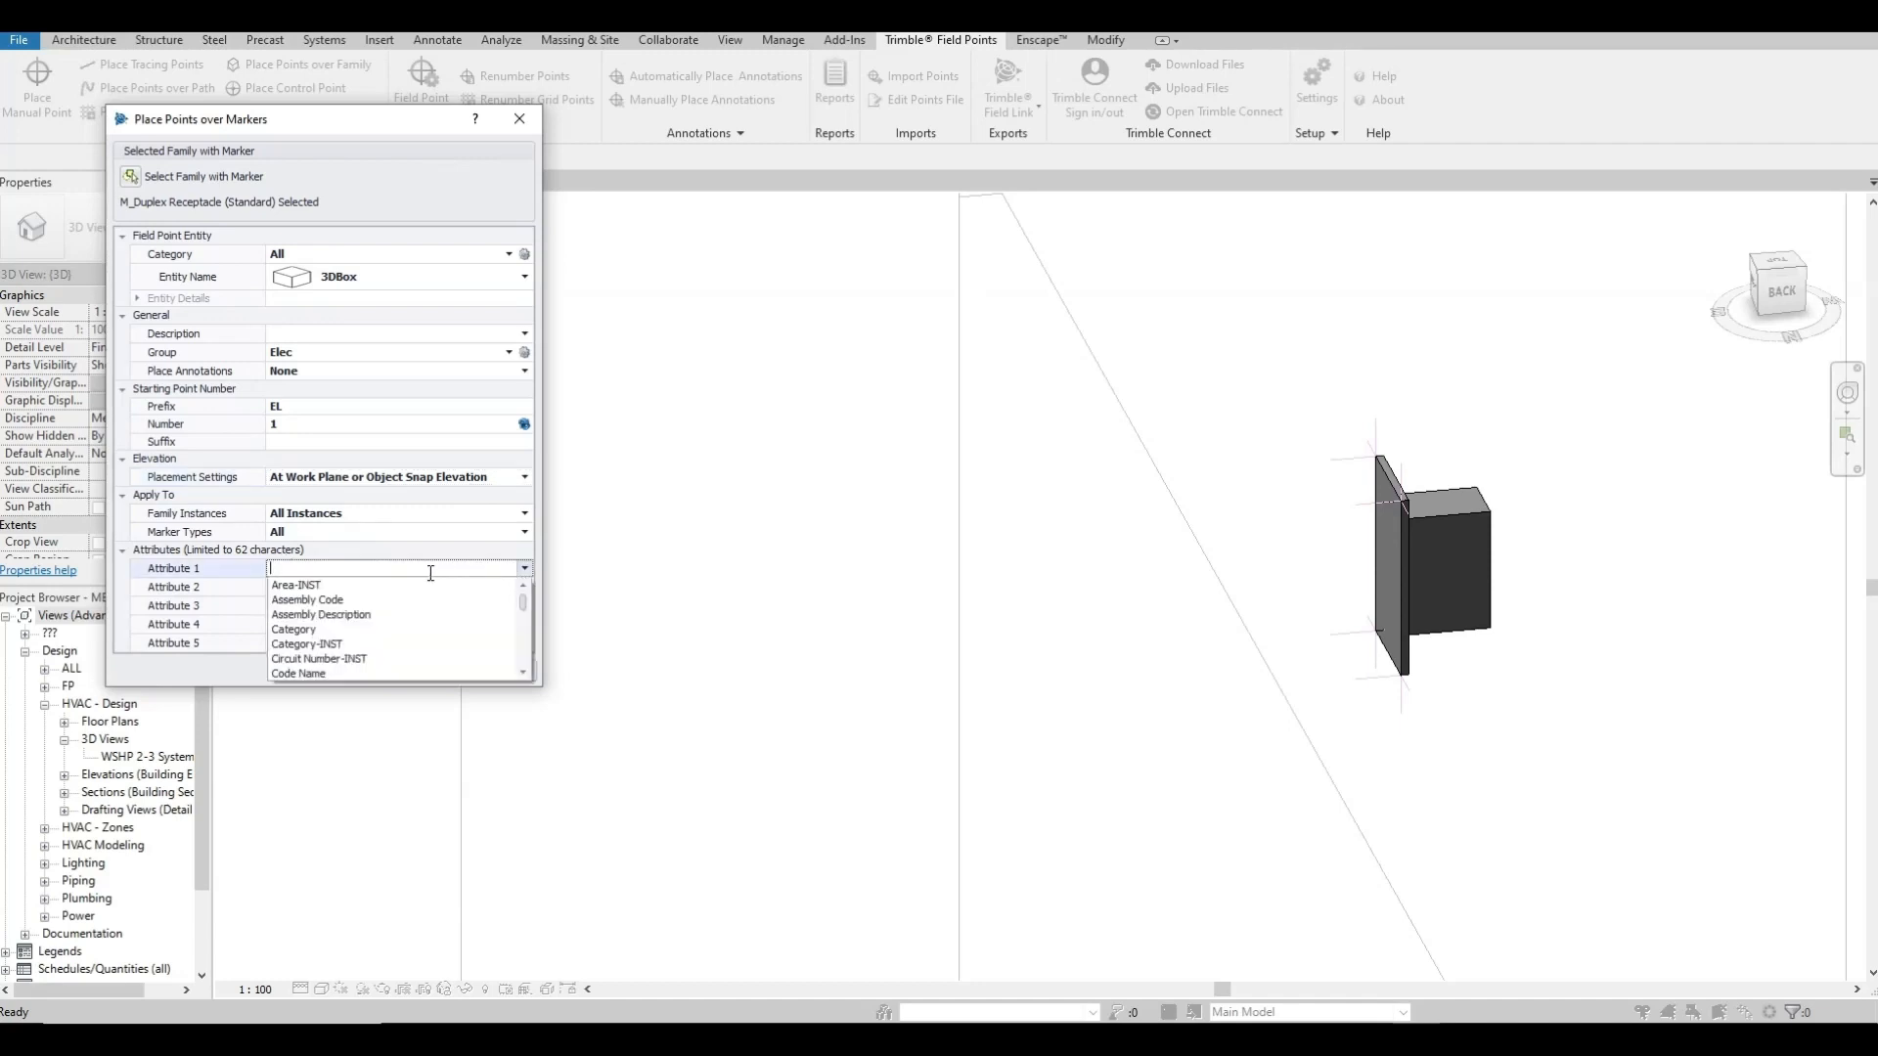
scroll(376, 642, "down", 15)
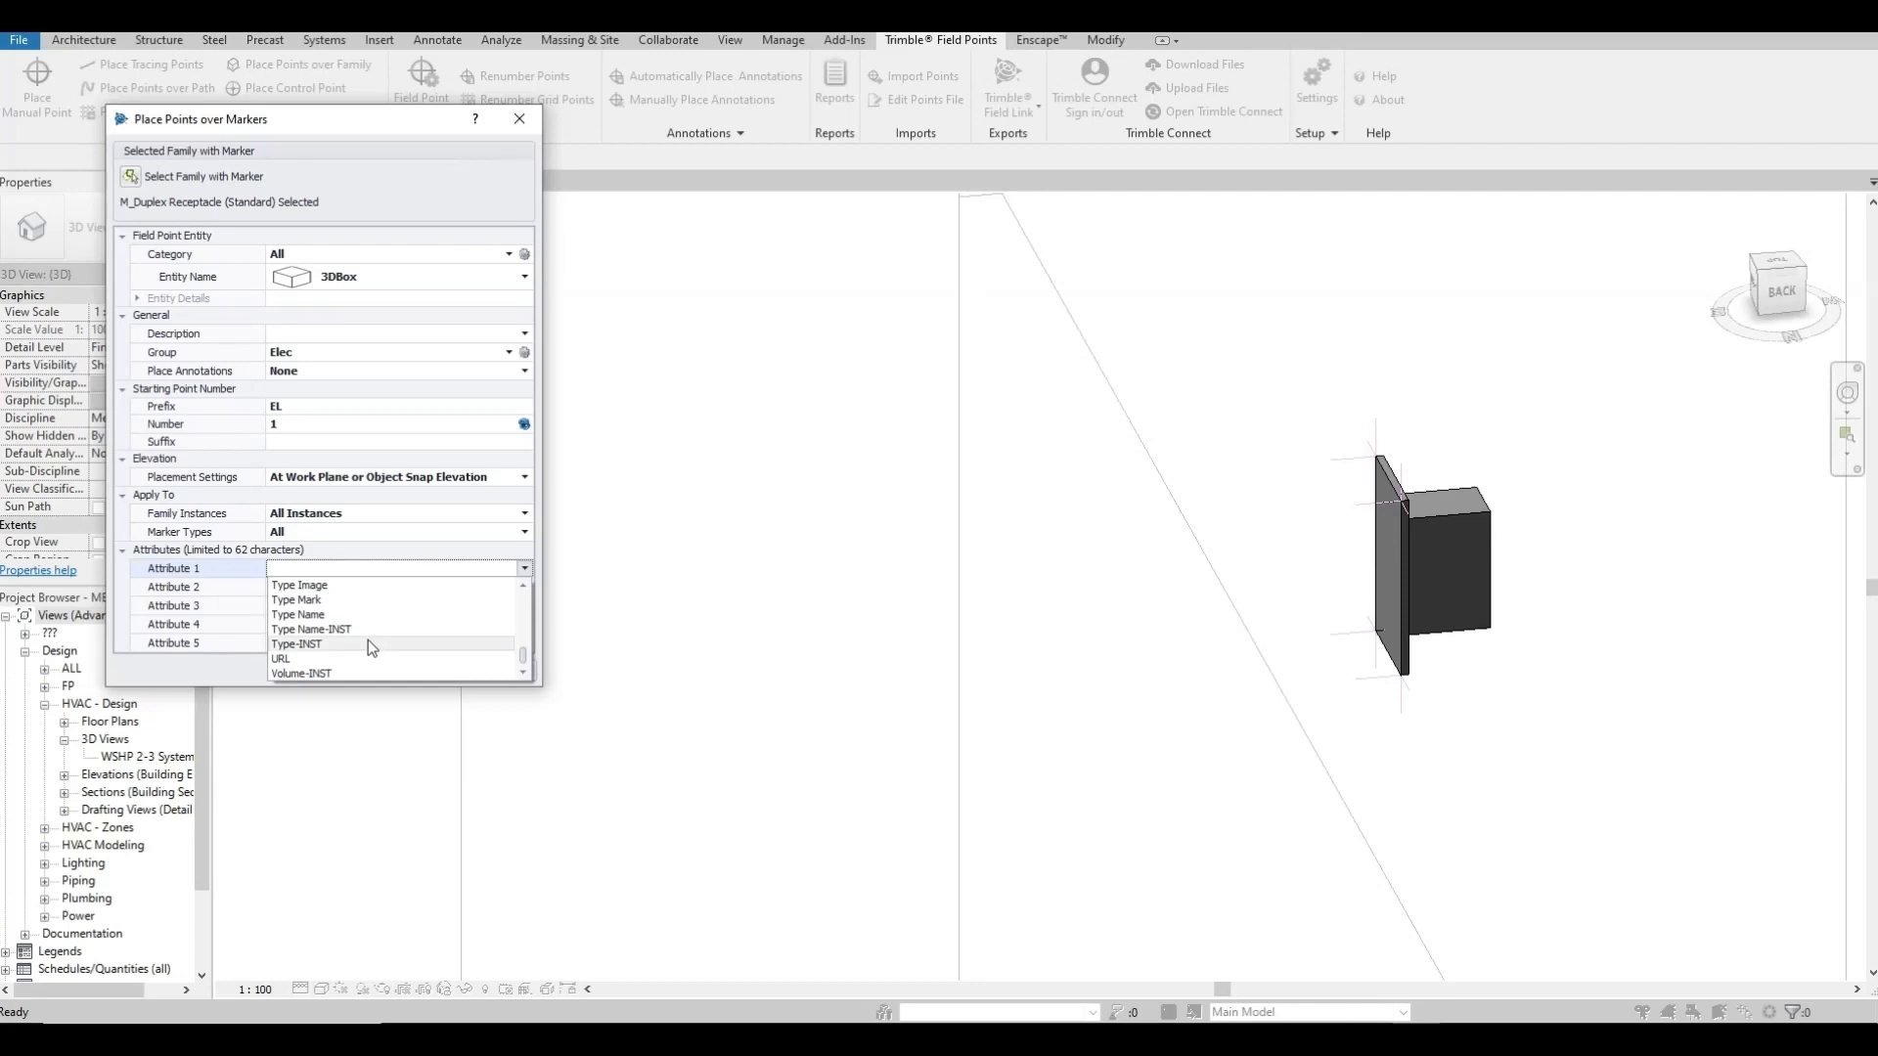
scroll(374, 635, "up", 15)
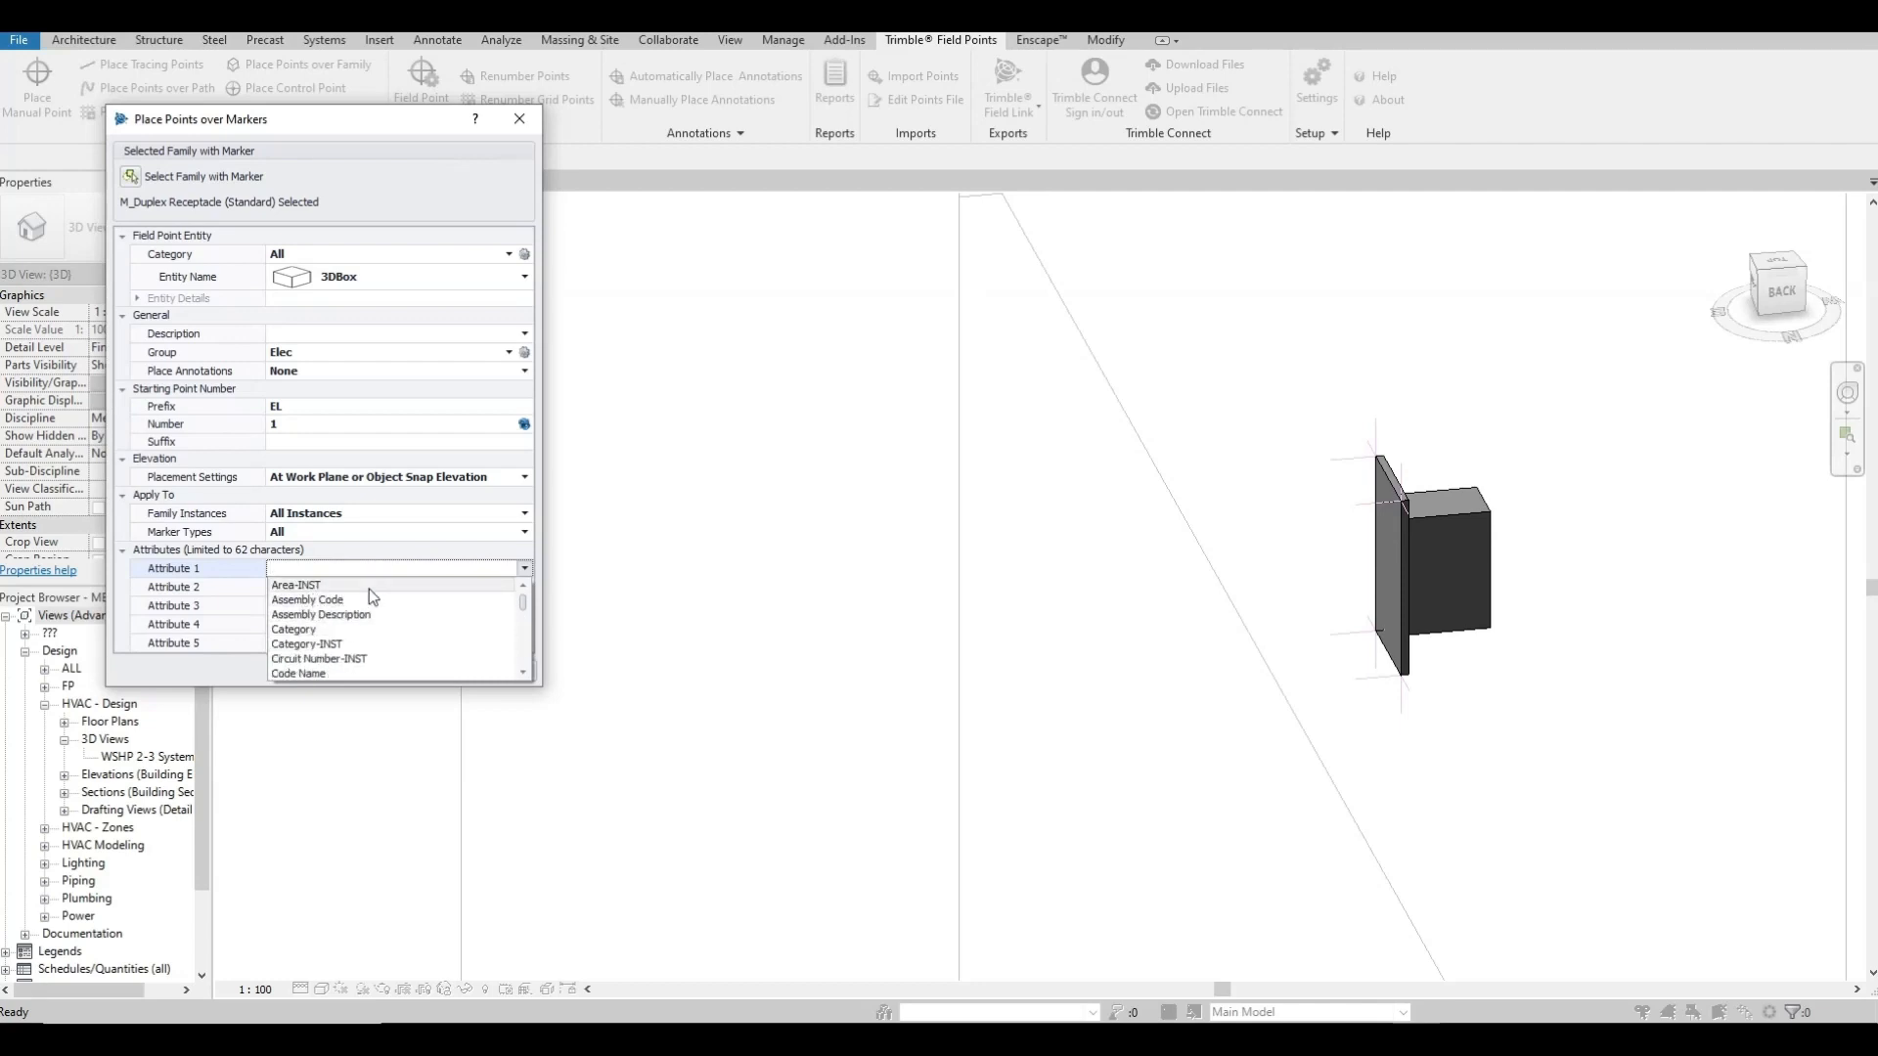
left_click(330, 658)
left_click(286, 590)
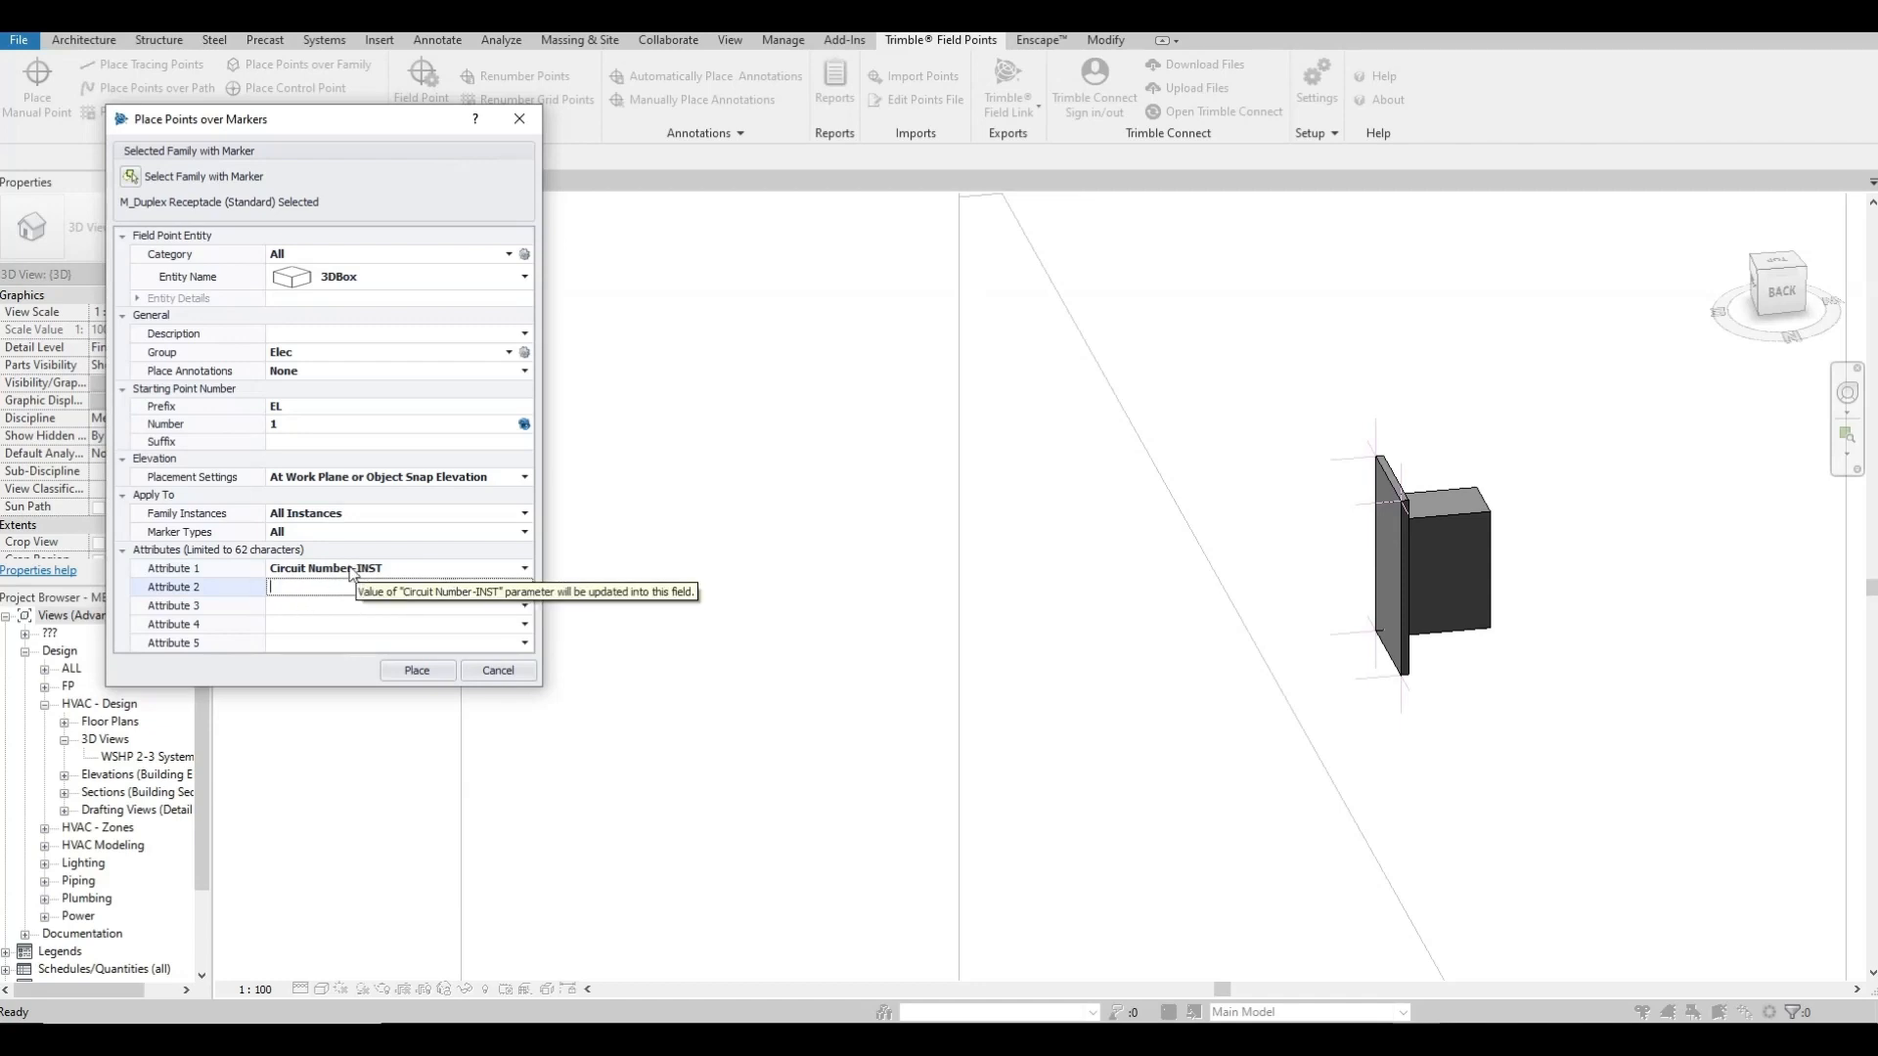
left_click(525, 586)
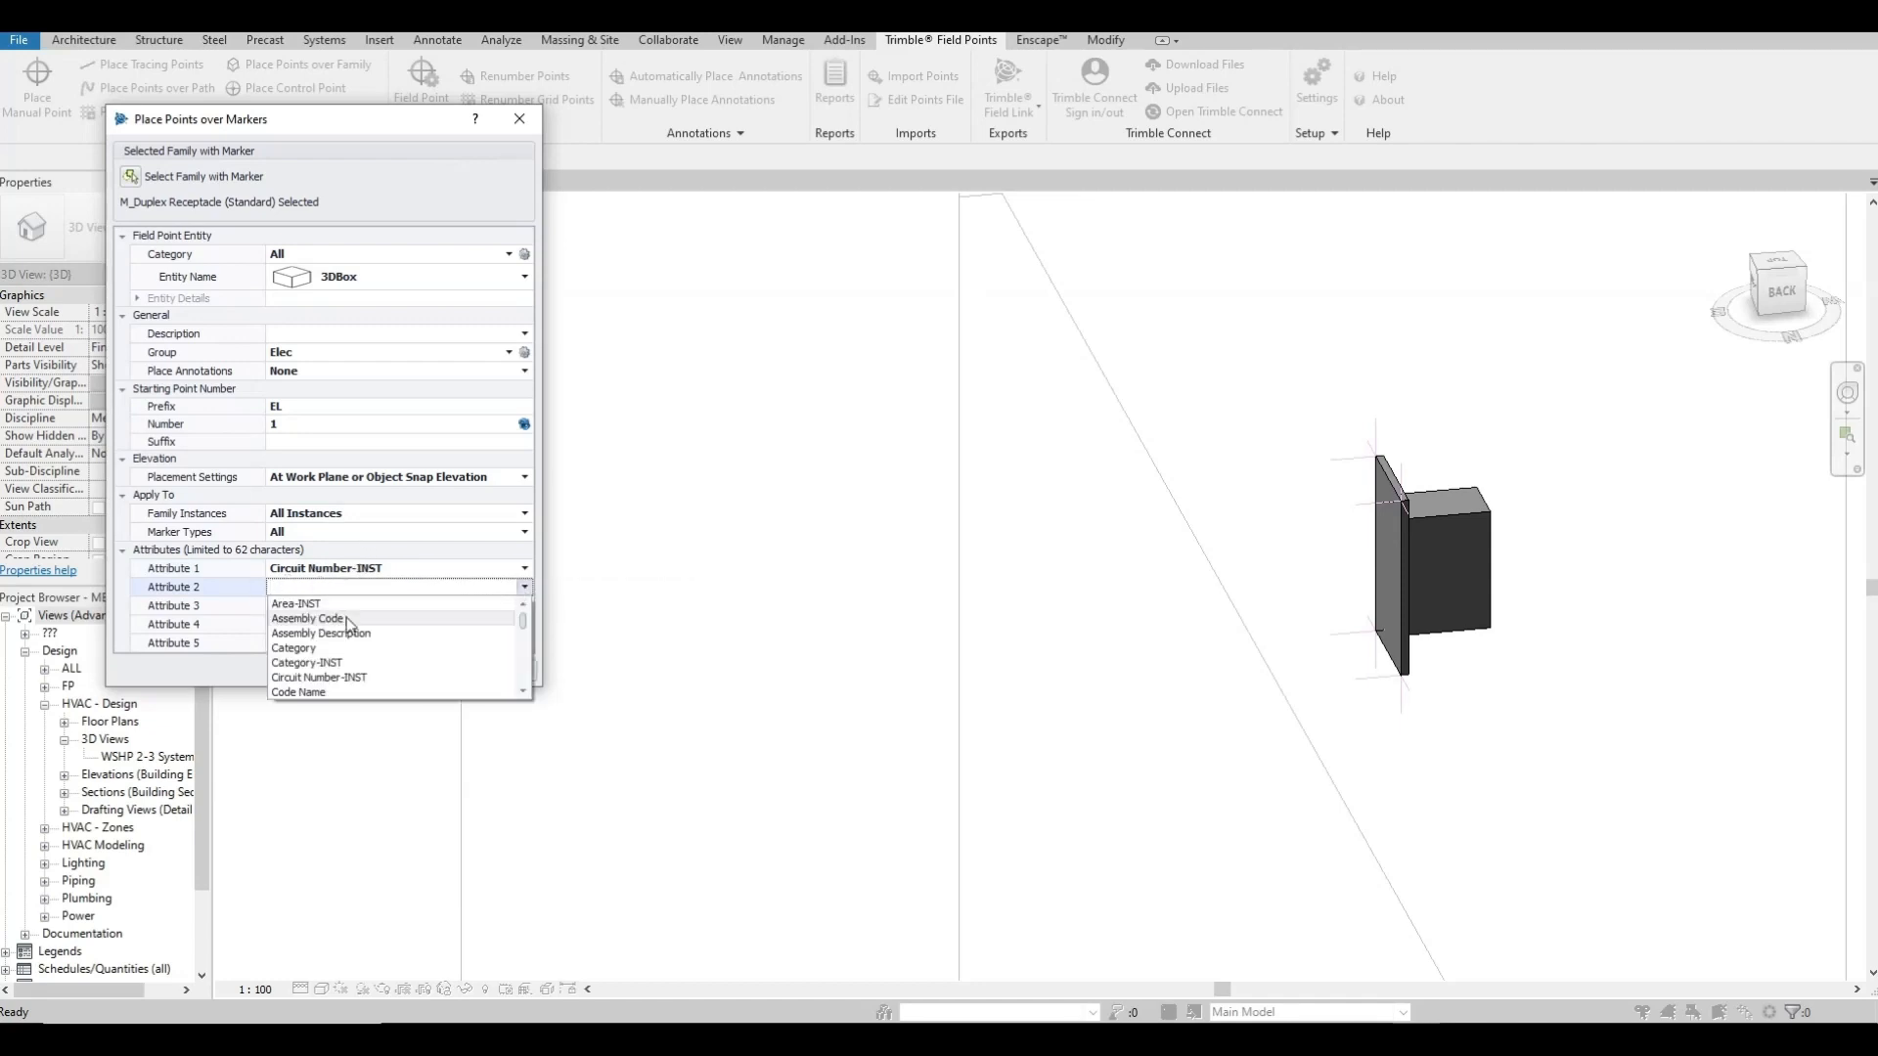
left_click(333, 654)
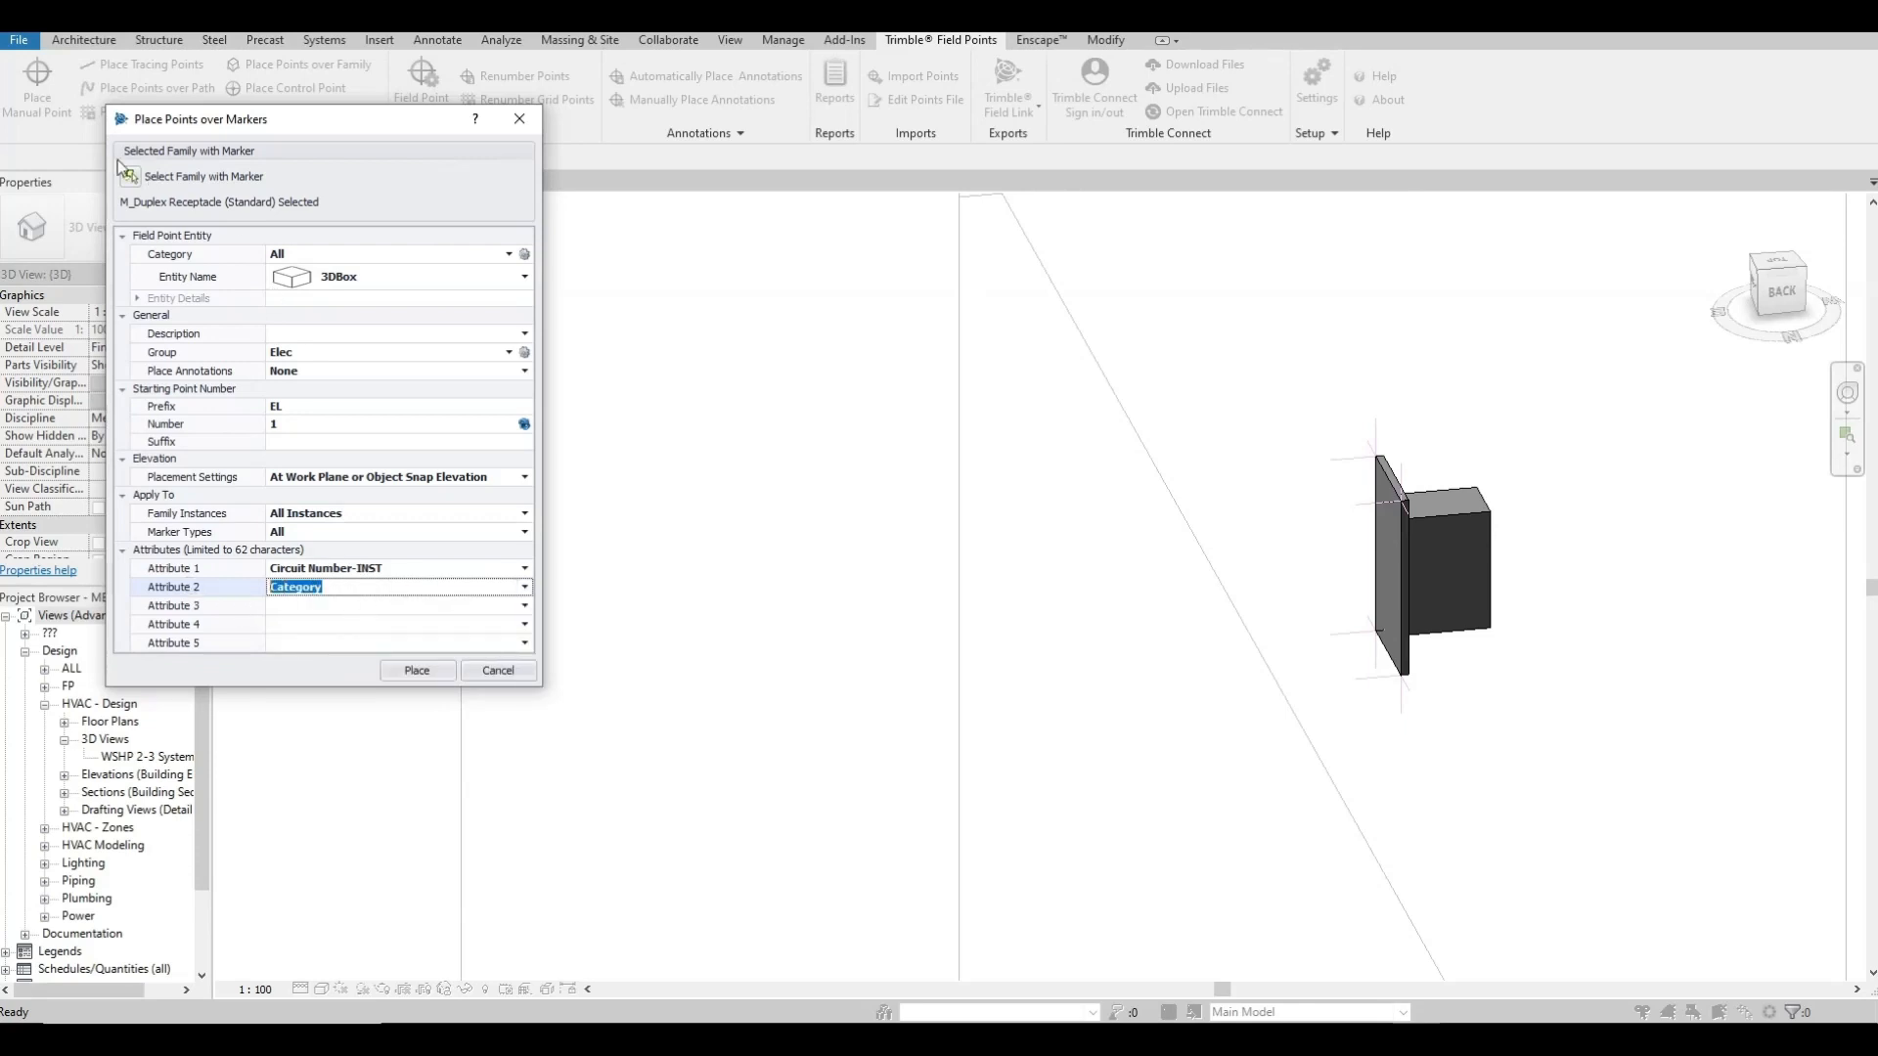
left_click(416, 671)
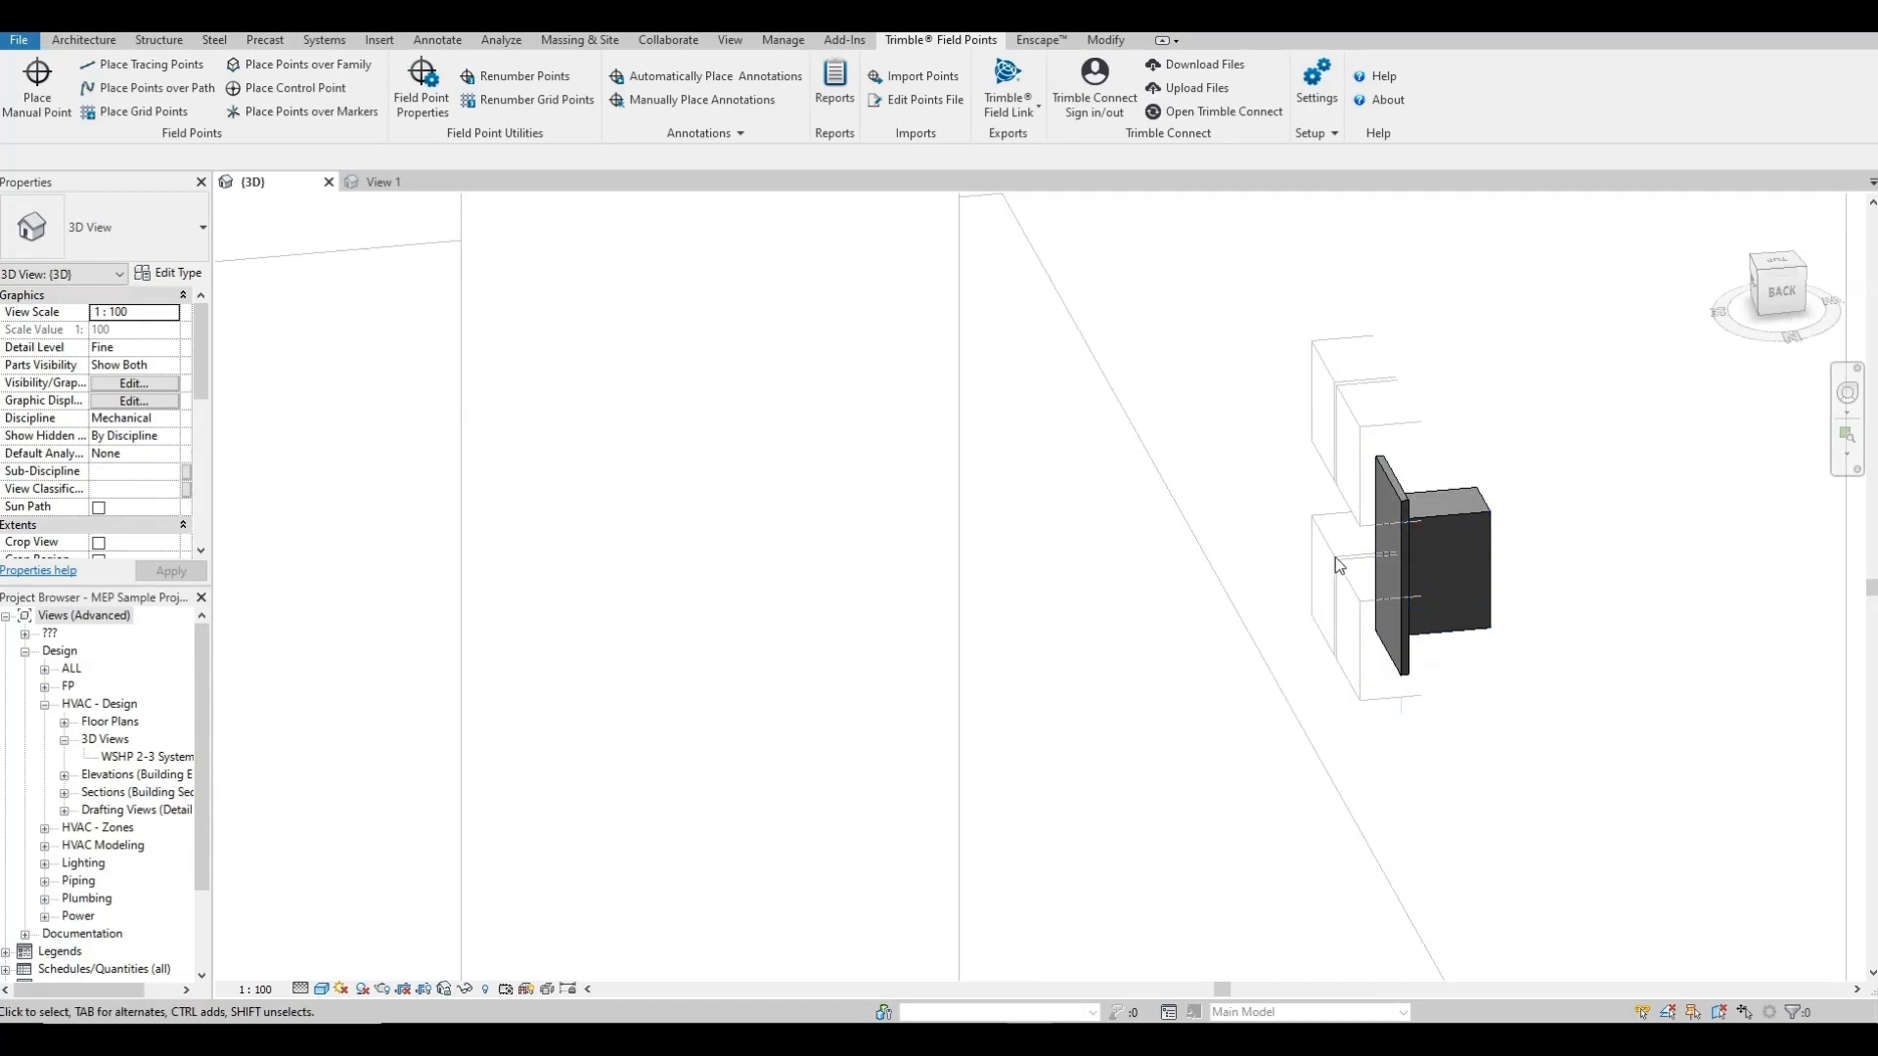
- Examine the duplex receptacles throughout the building to check for box points at their corner markers
scroll(1326, 474, "down", 3)
scroll(1311, 494, "down", 3)
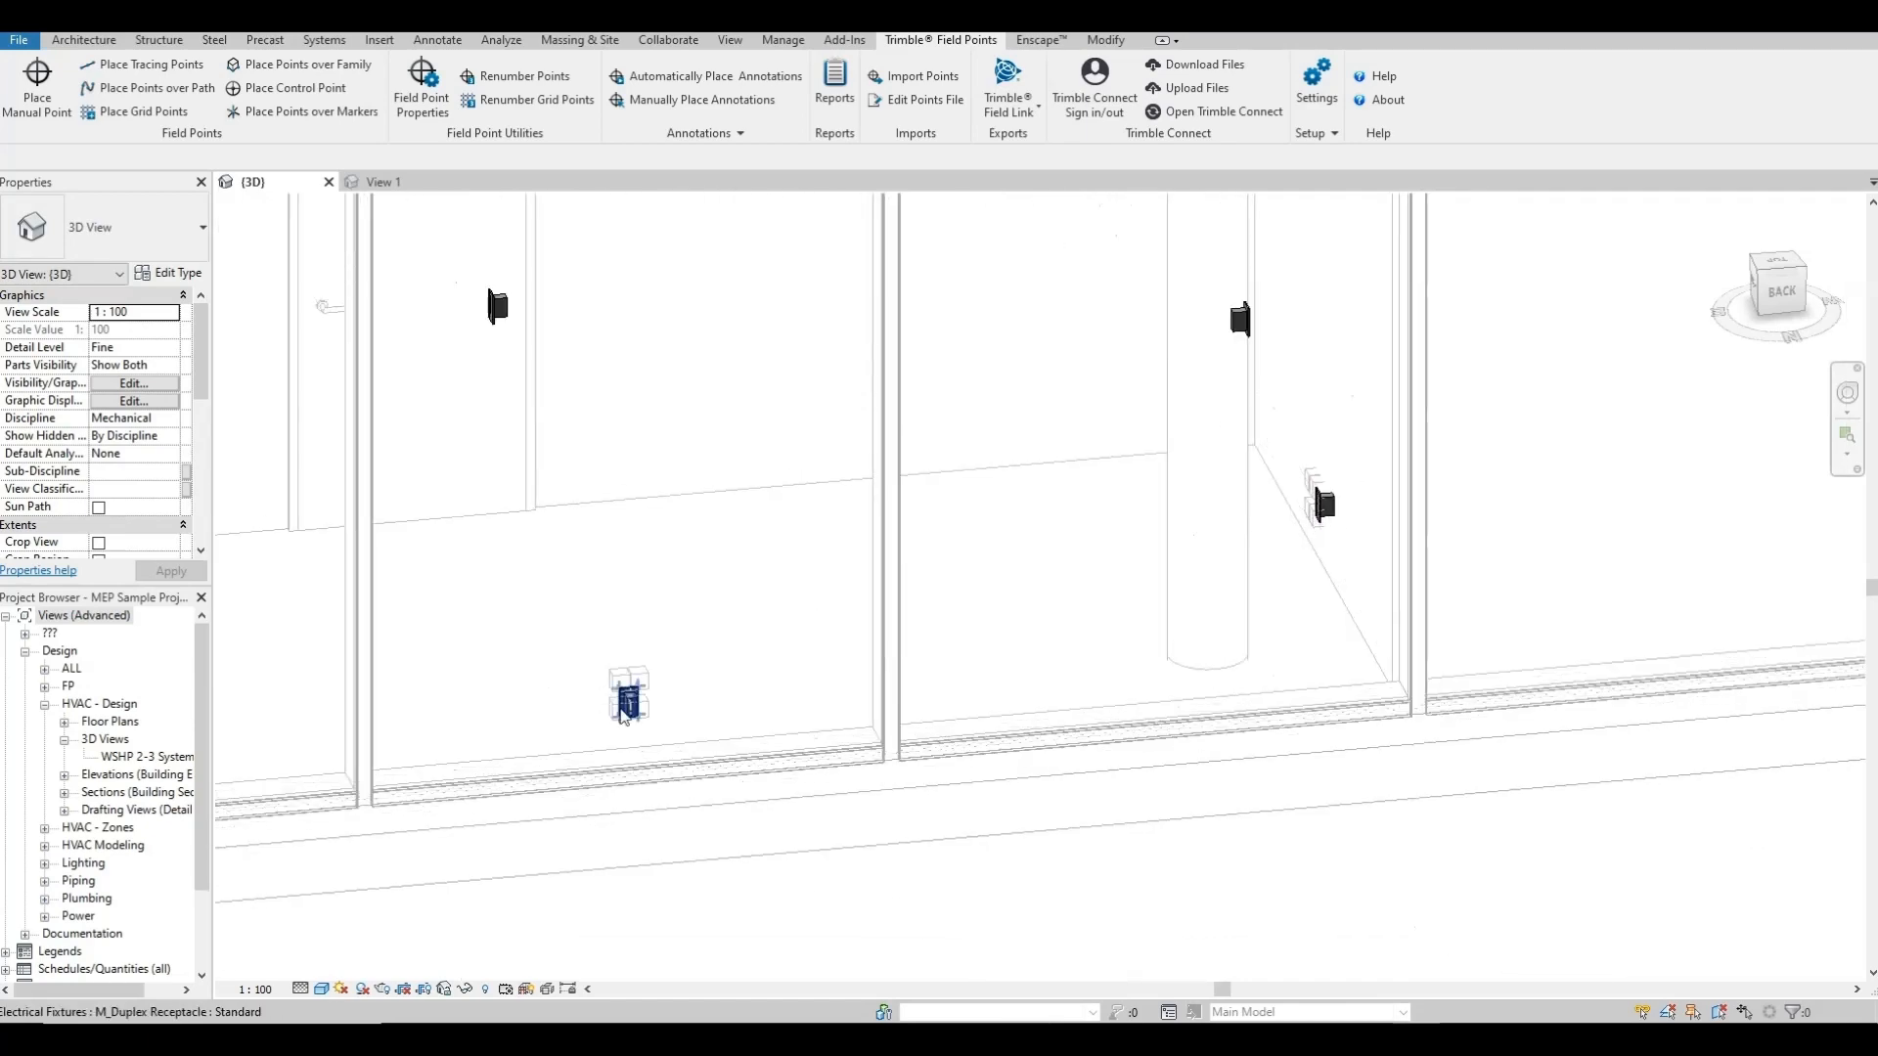
scroll(626, 689, "up", 4)
scroll(636, 684, "down", 3)
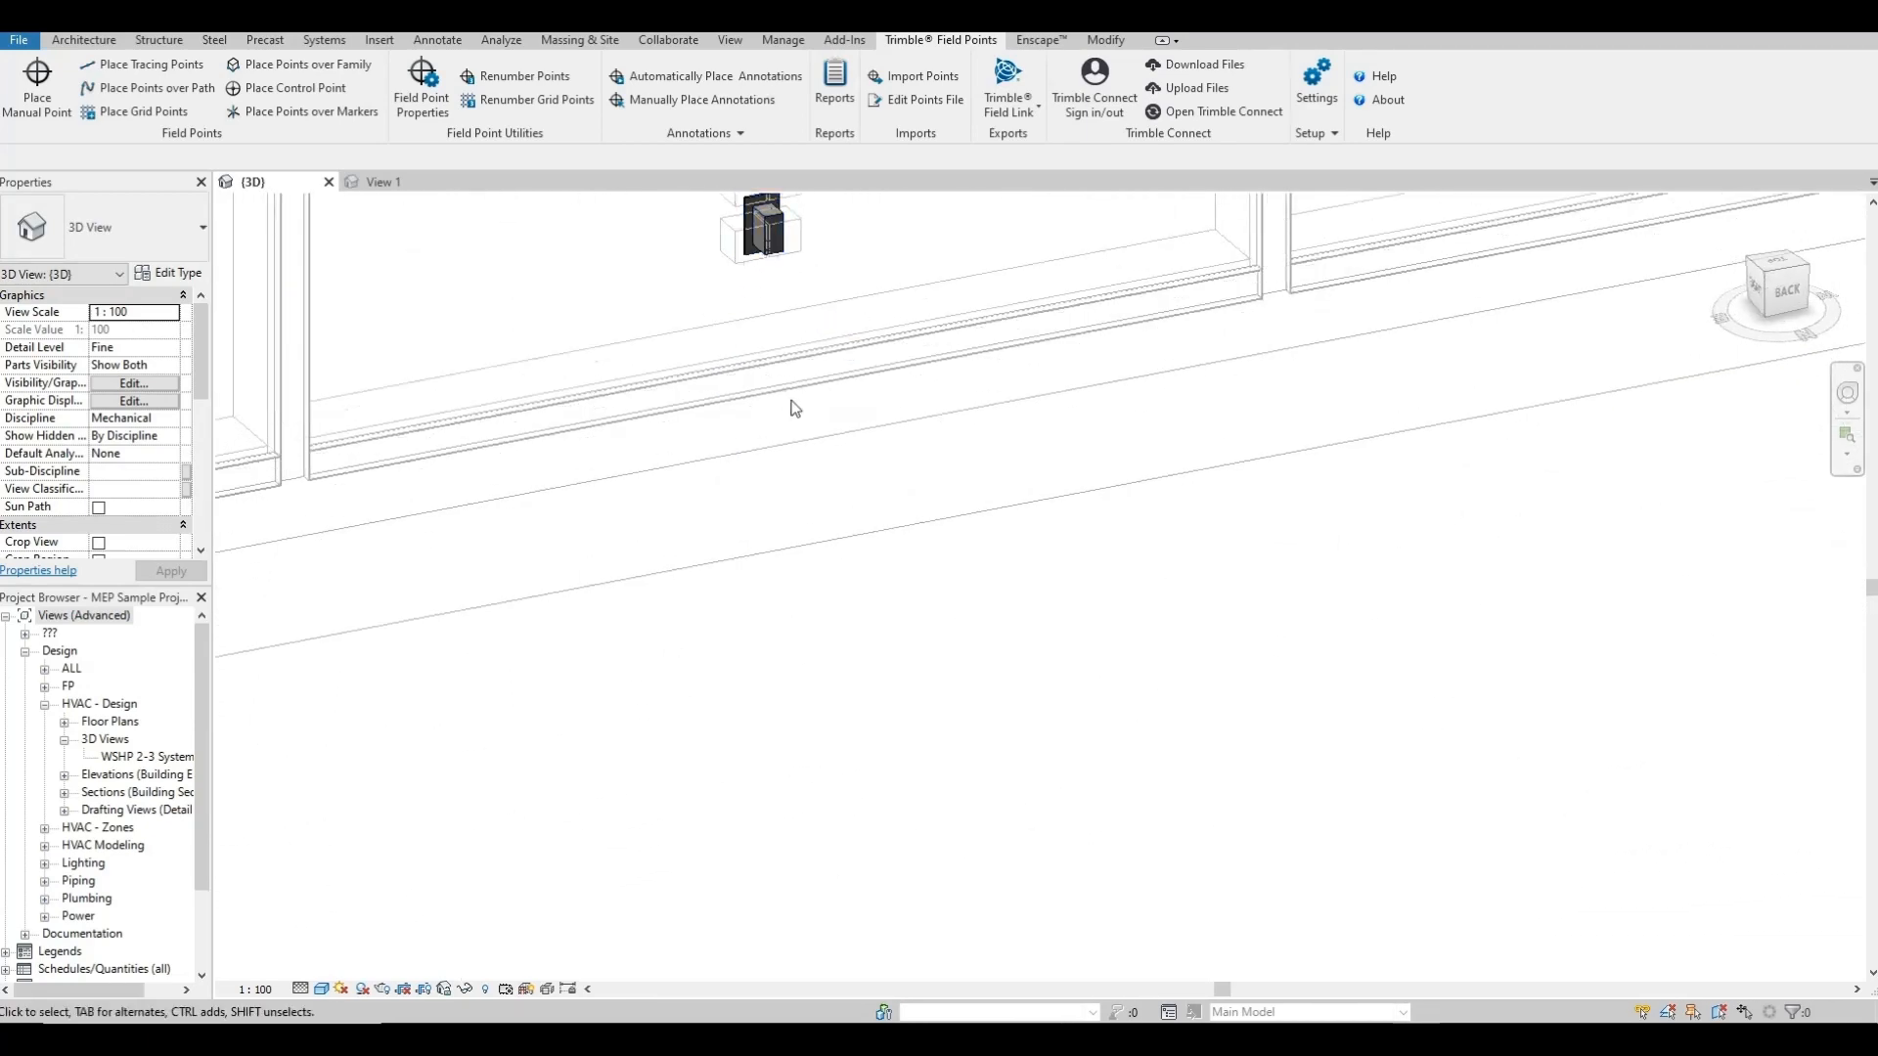
scroll(785, 362, "down", 4)
middle_click_drag(1555, 557, 641, 648)
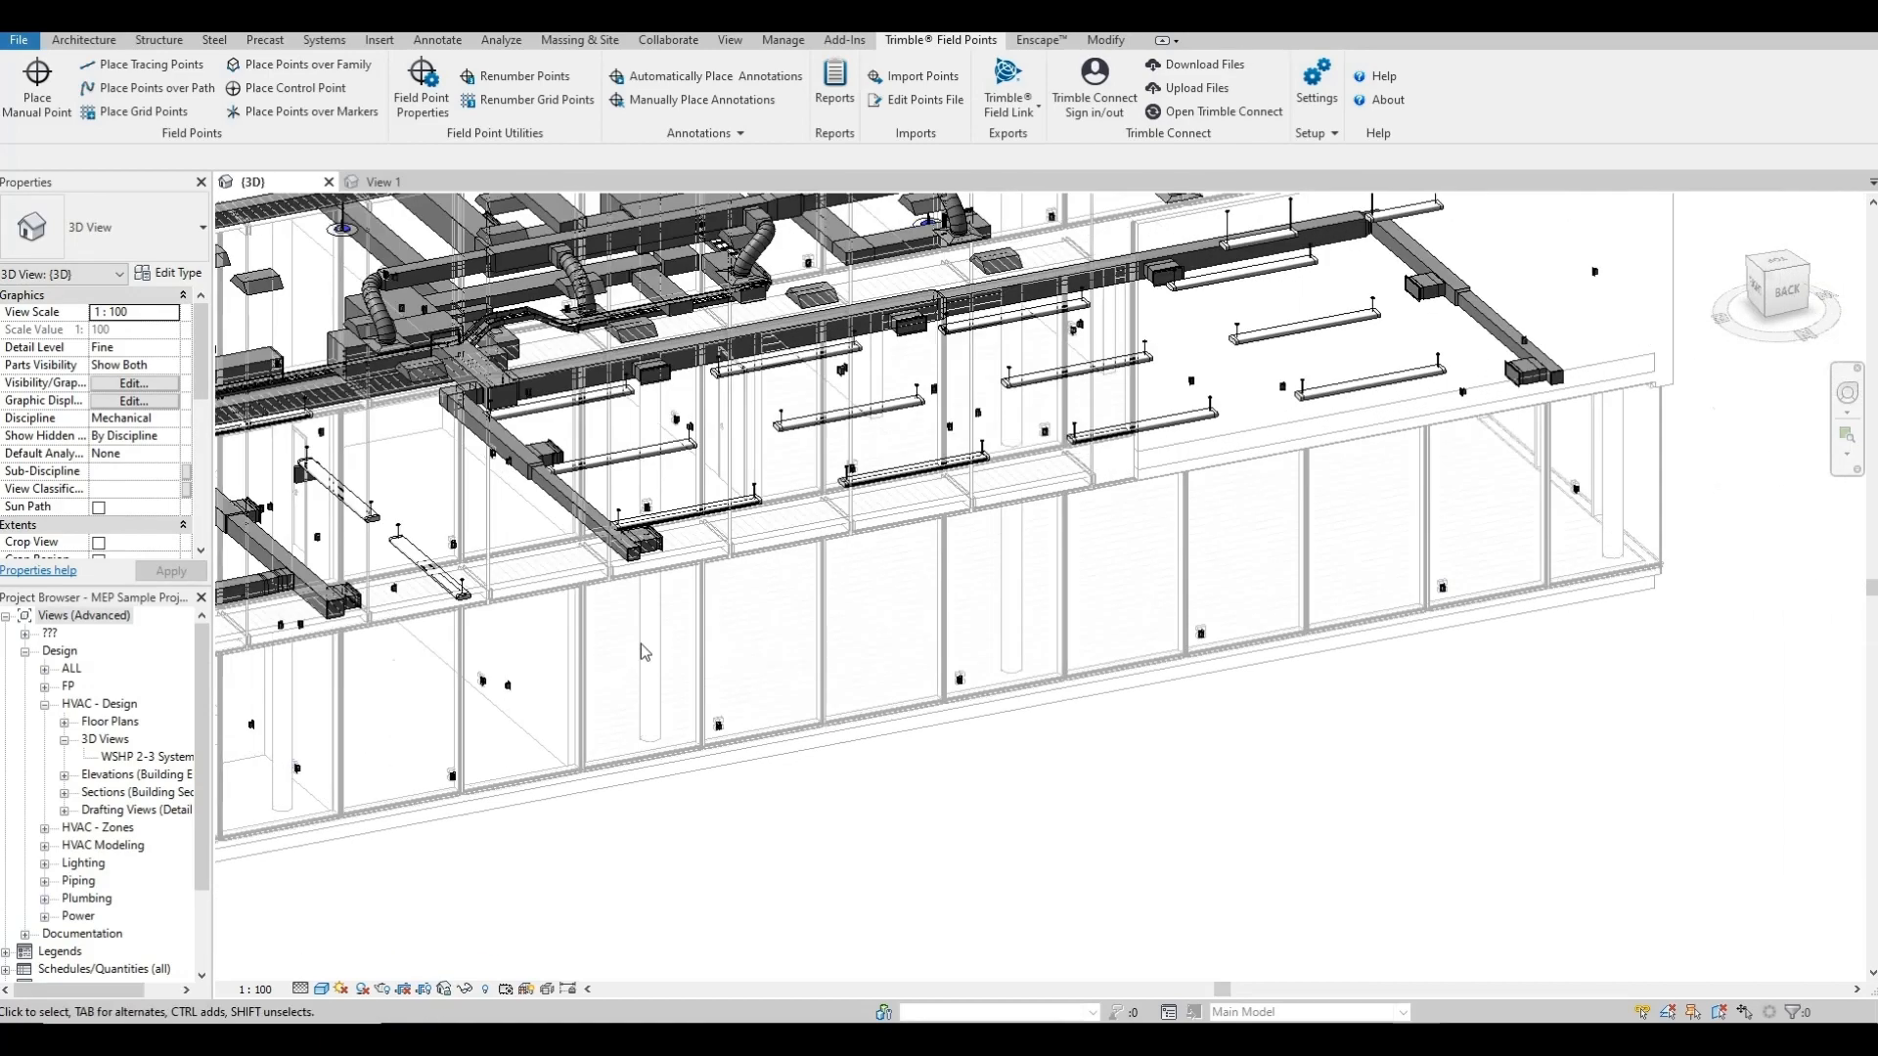
scroll(1154, 401, "up", 5)
scroll(1236, 394, "down", 6)
middle_click_drag(685, 420, 1314, 518)
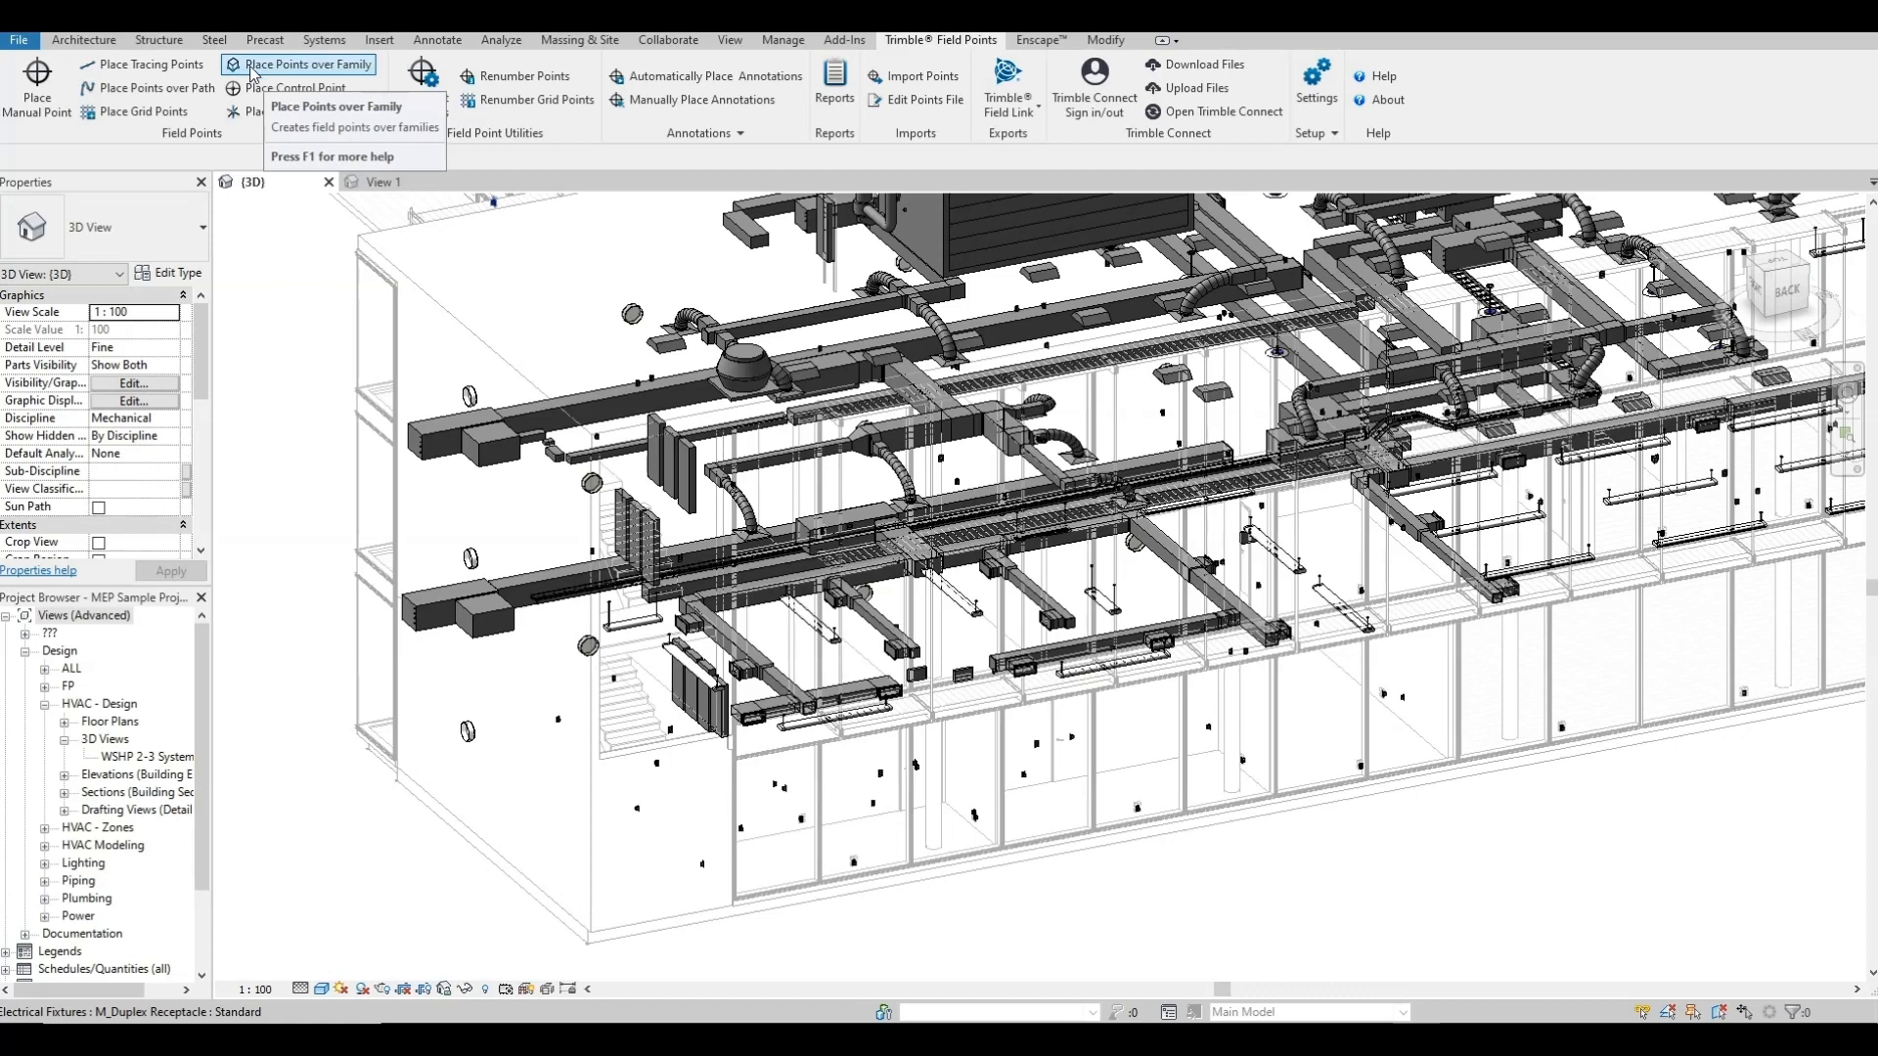
- Place 3DCone field points over all instances of the flat round sconce light family at their insertion points
left_click(294, 65)
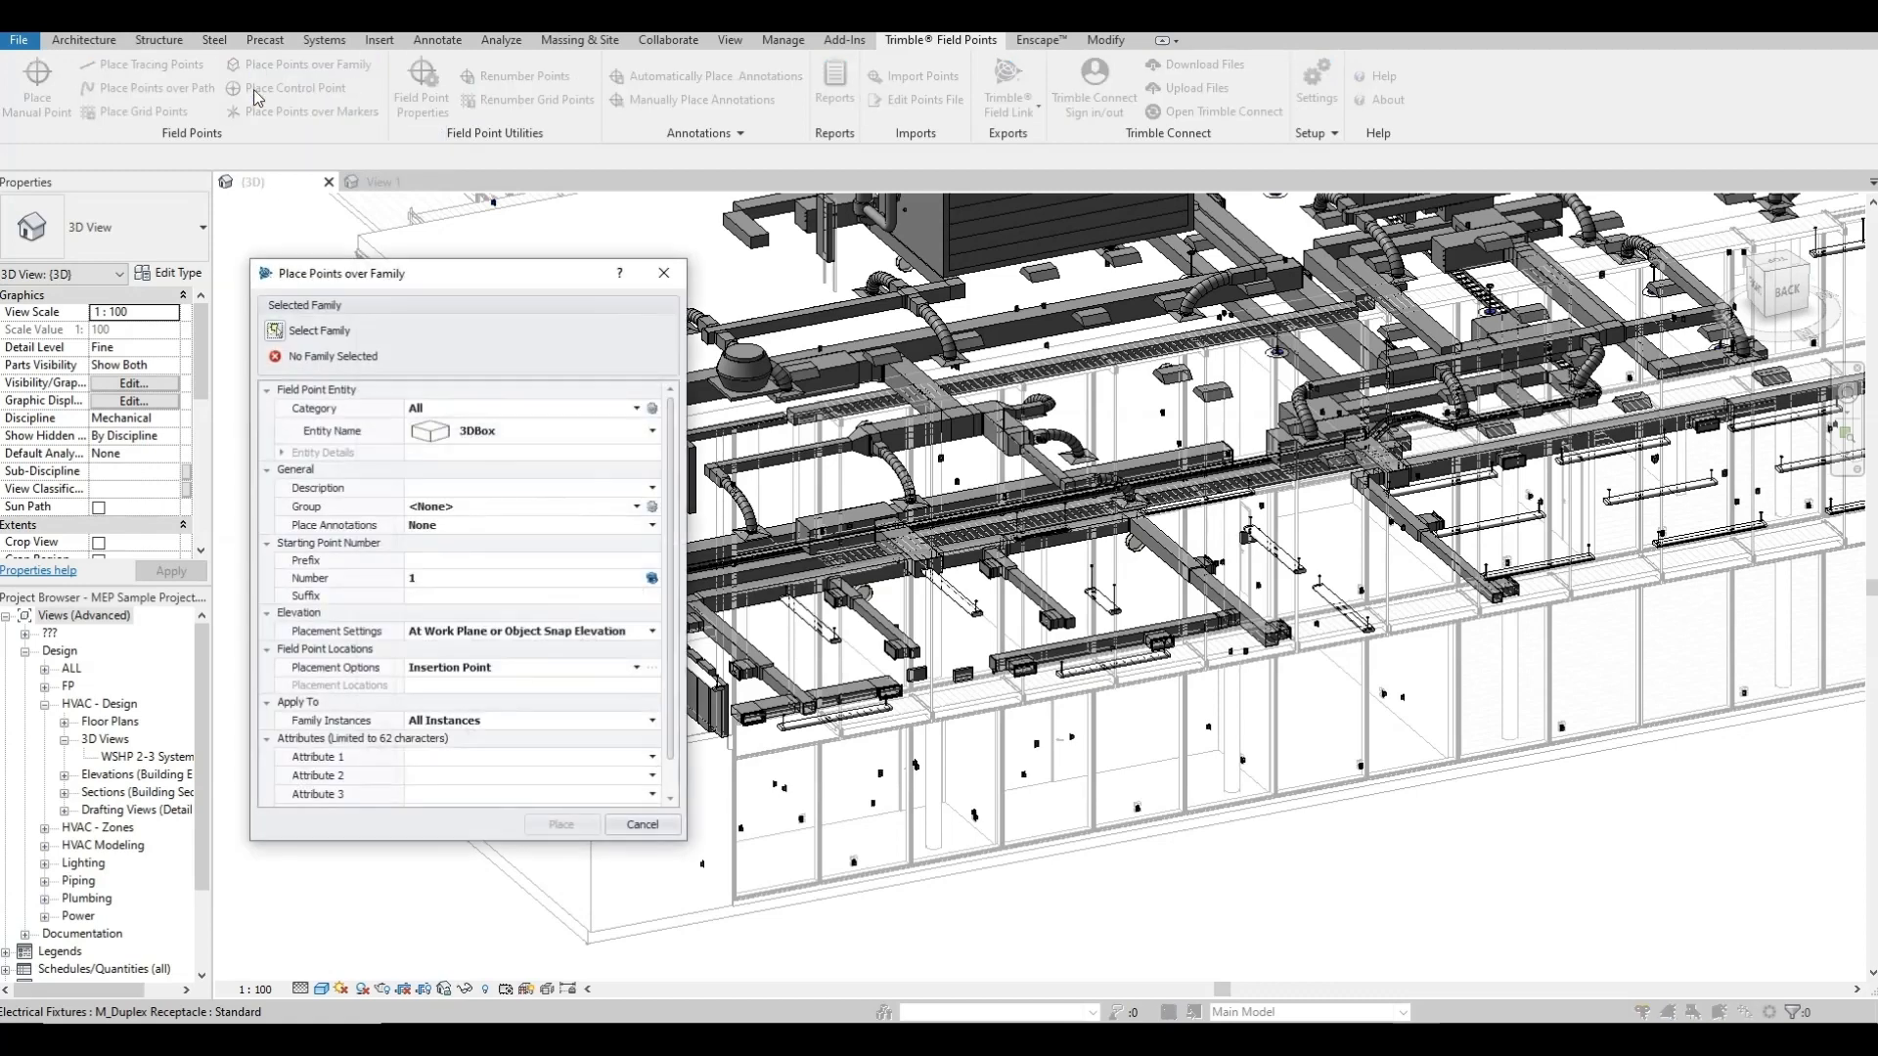
left_click(523, 631)
left_click(422, 650)
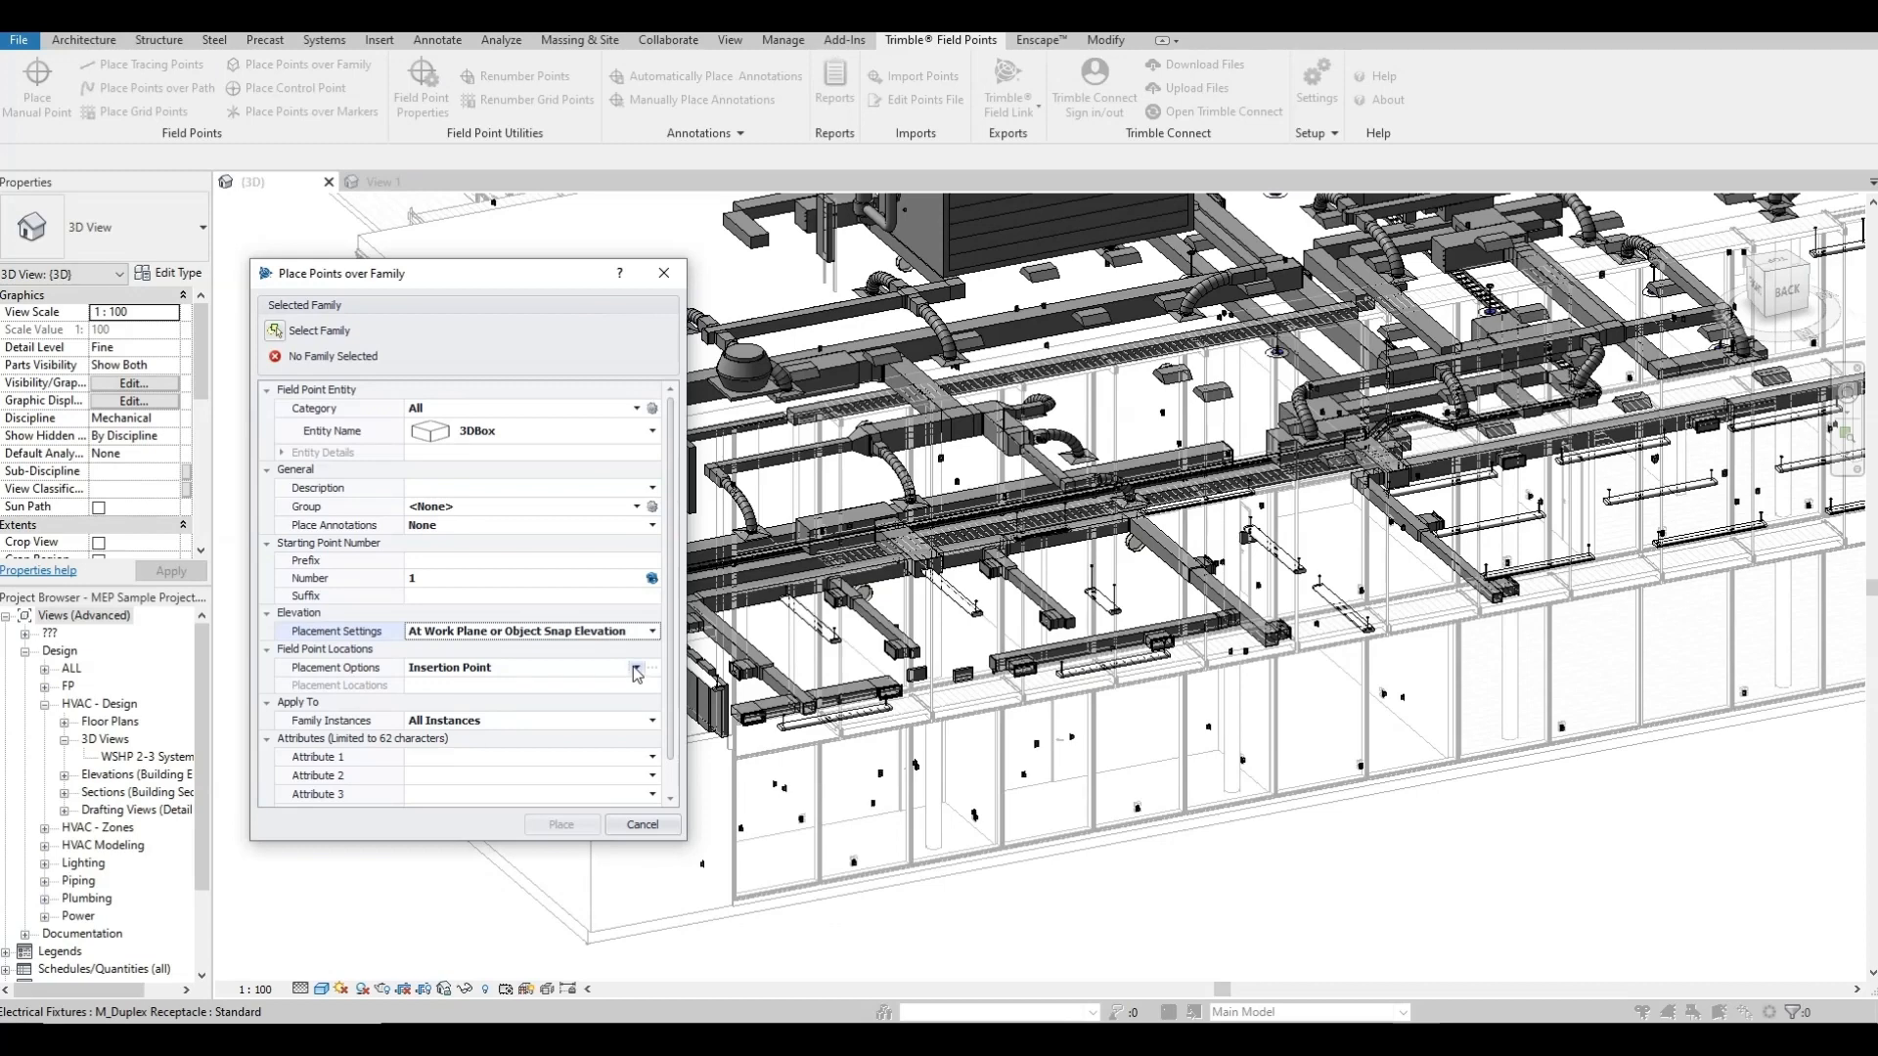
left_click(467, 434)
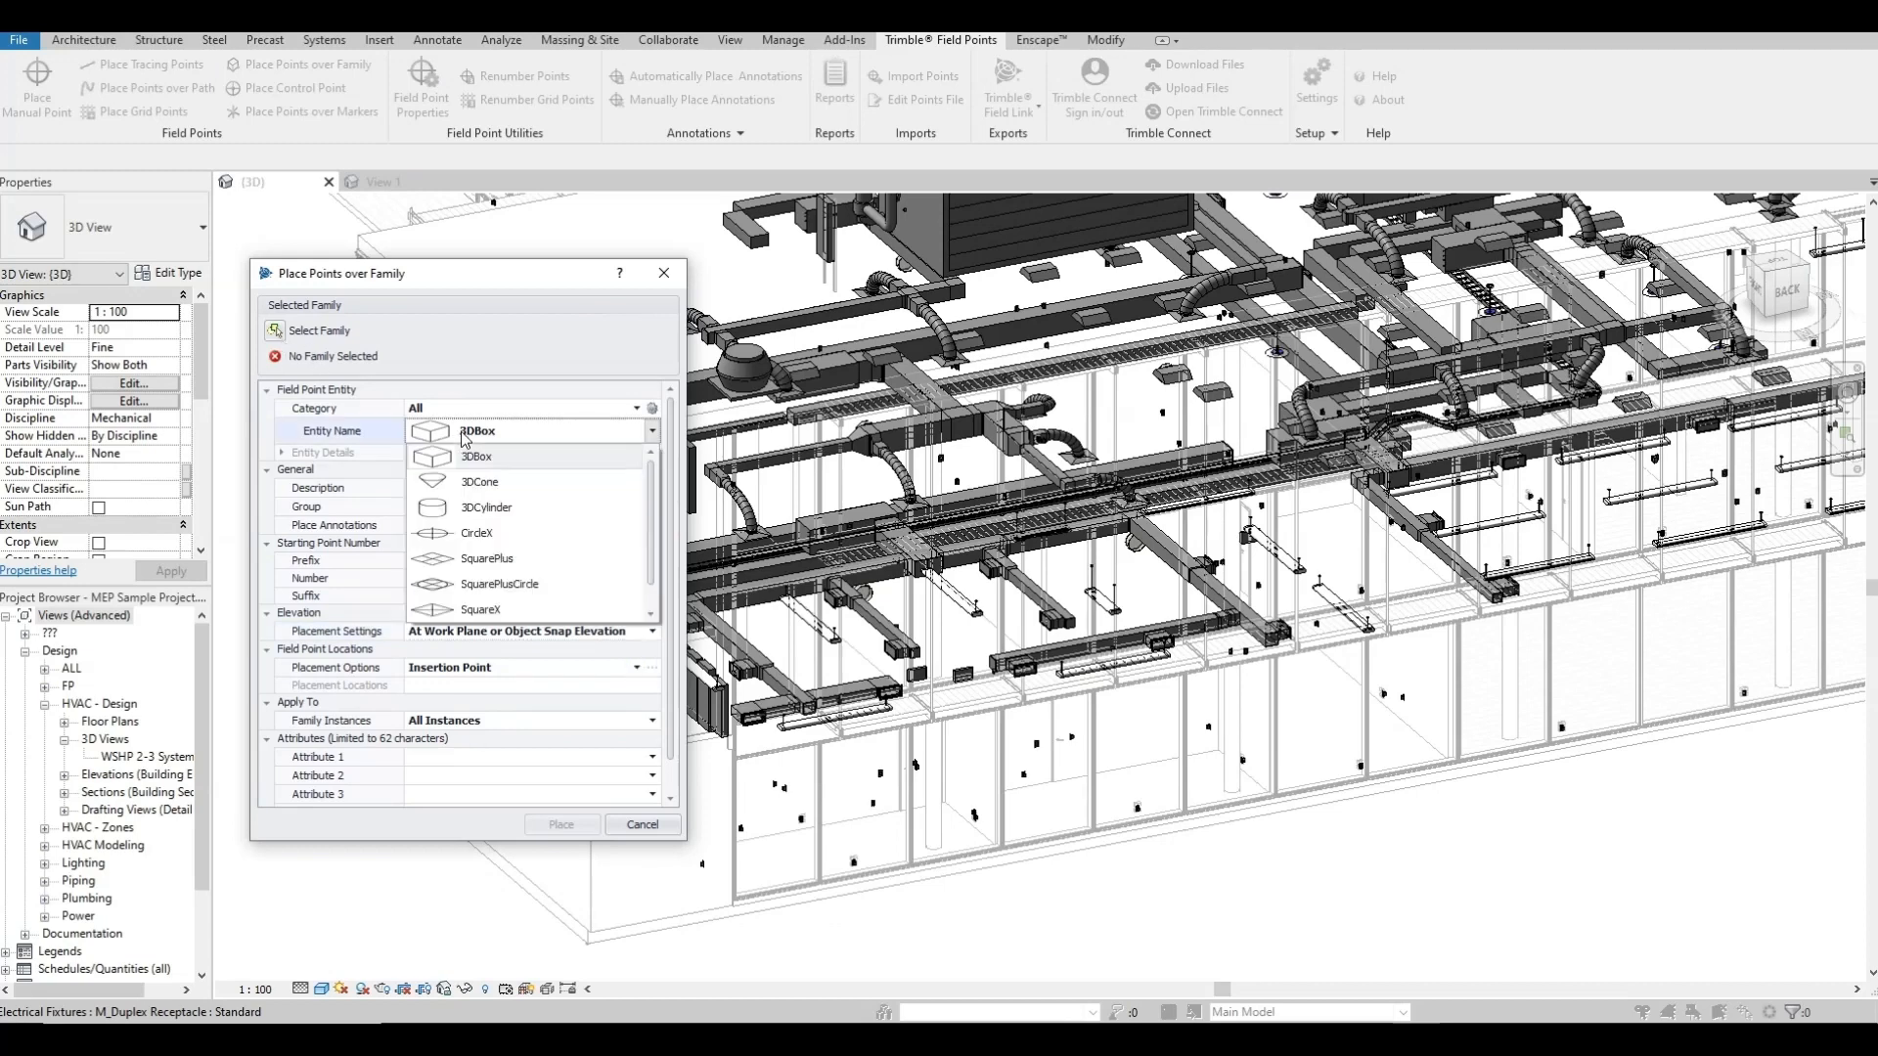
left_click(468, 482)
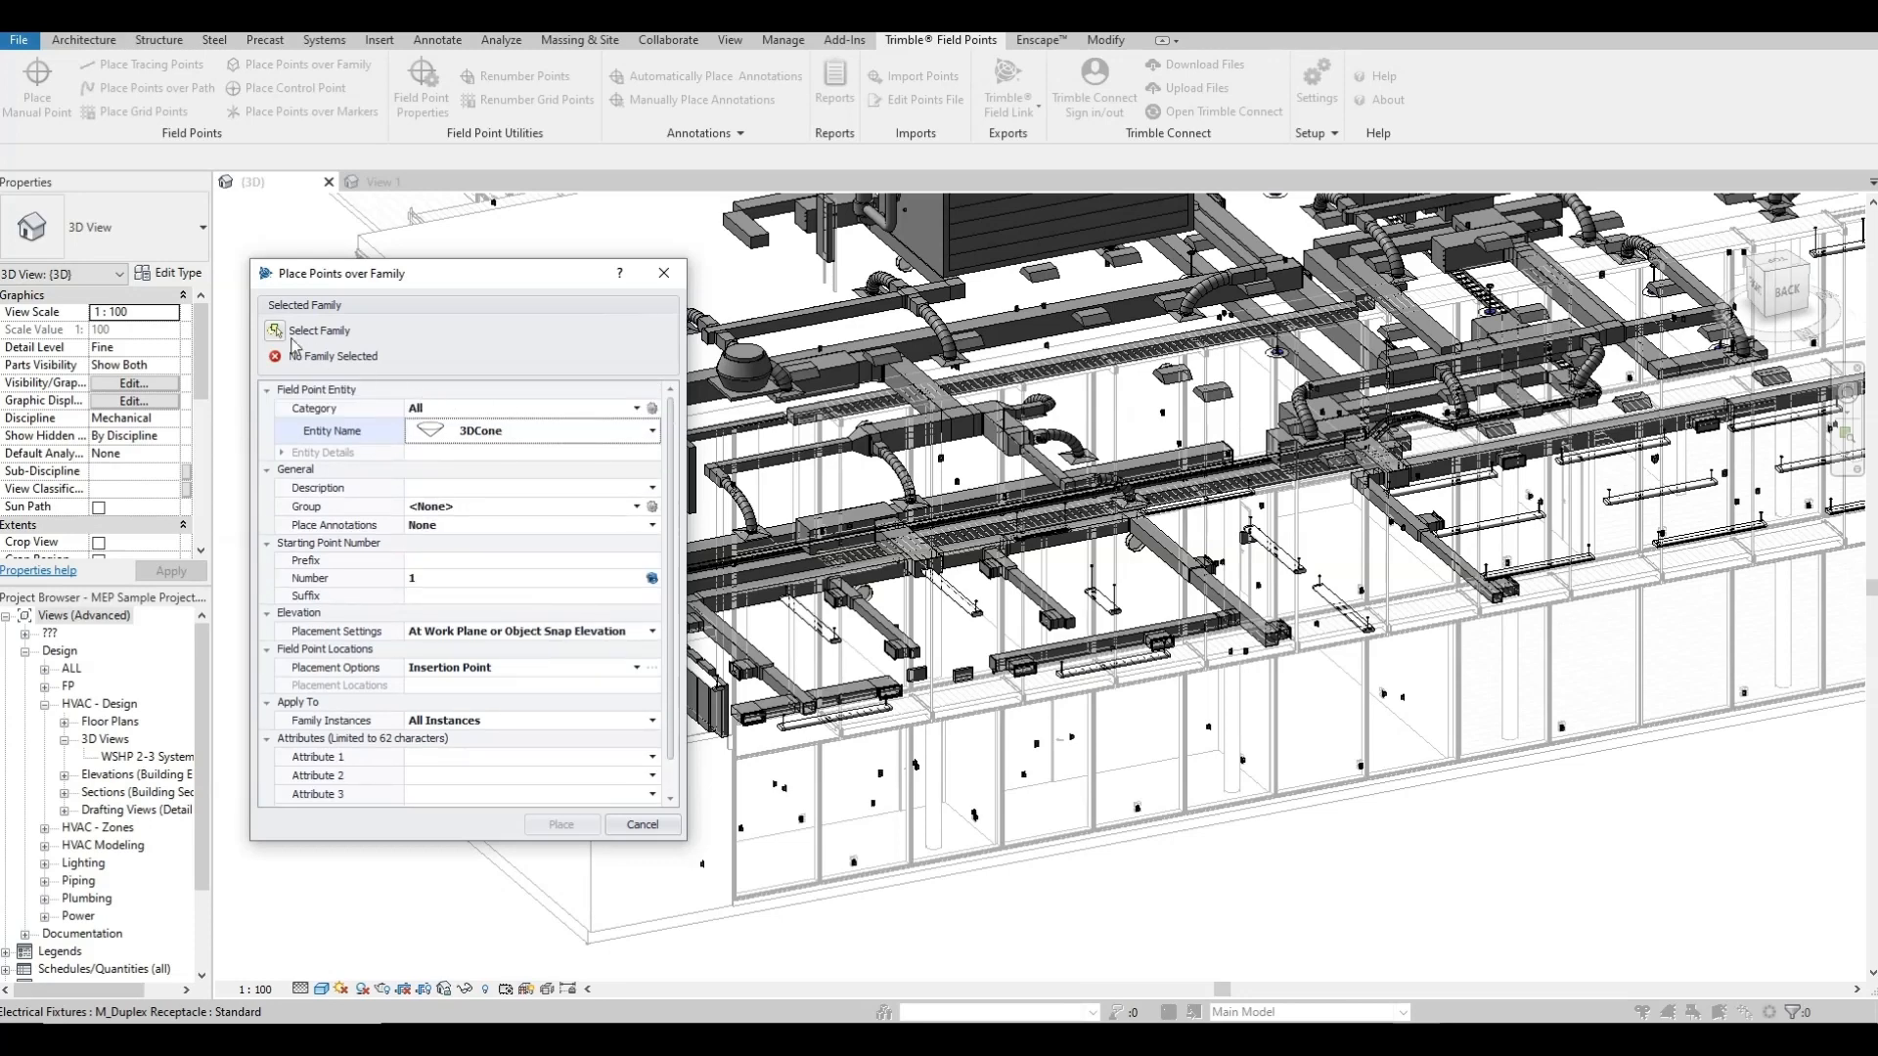
left_click(276, 332)
left_click(453, 475)
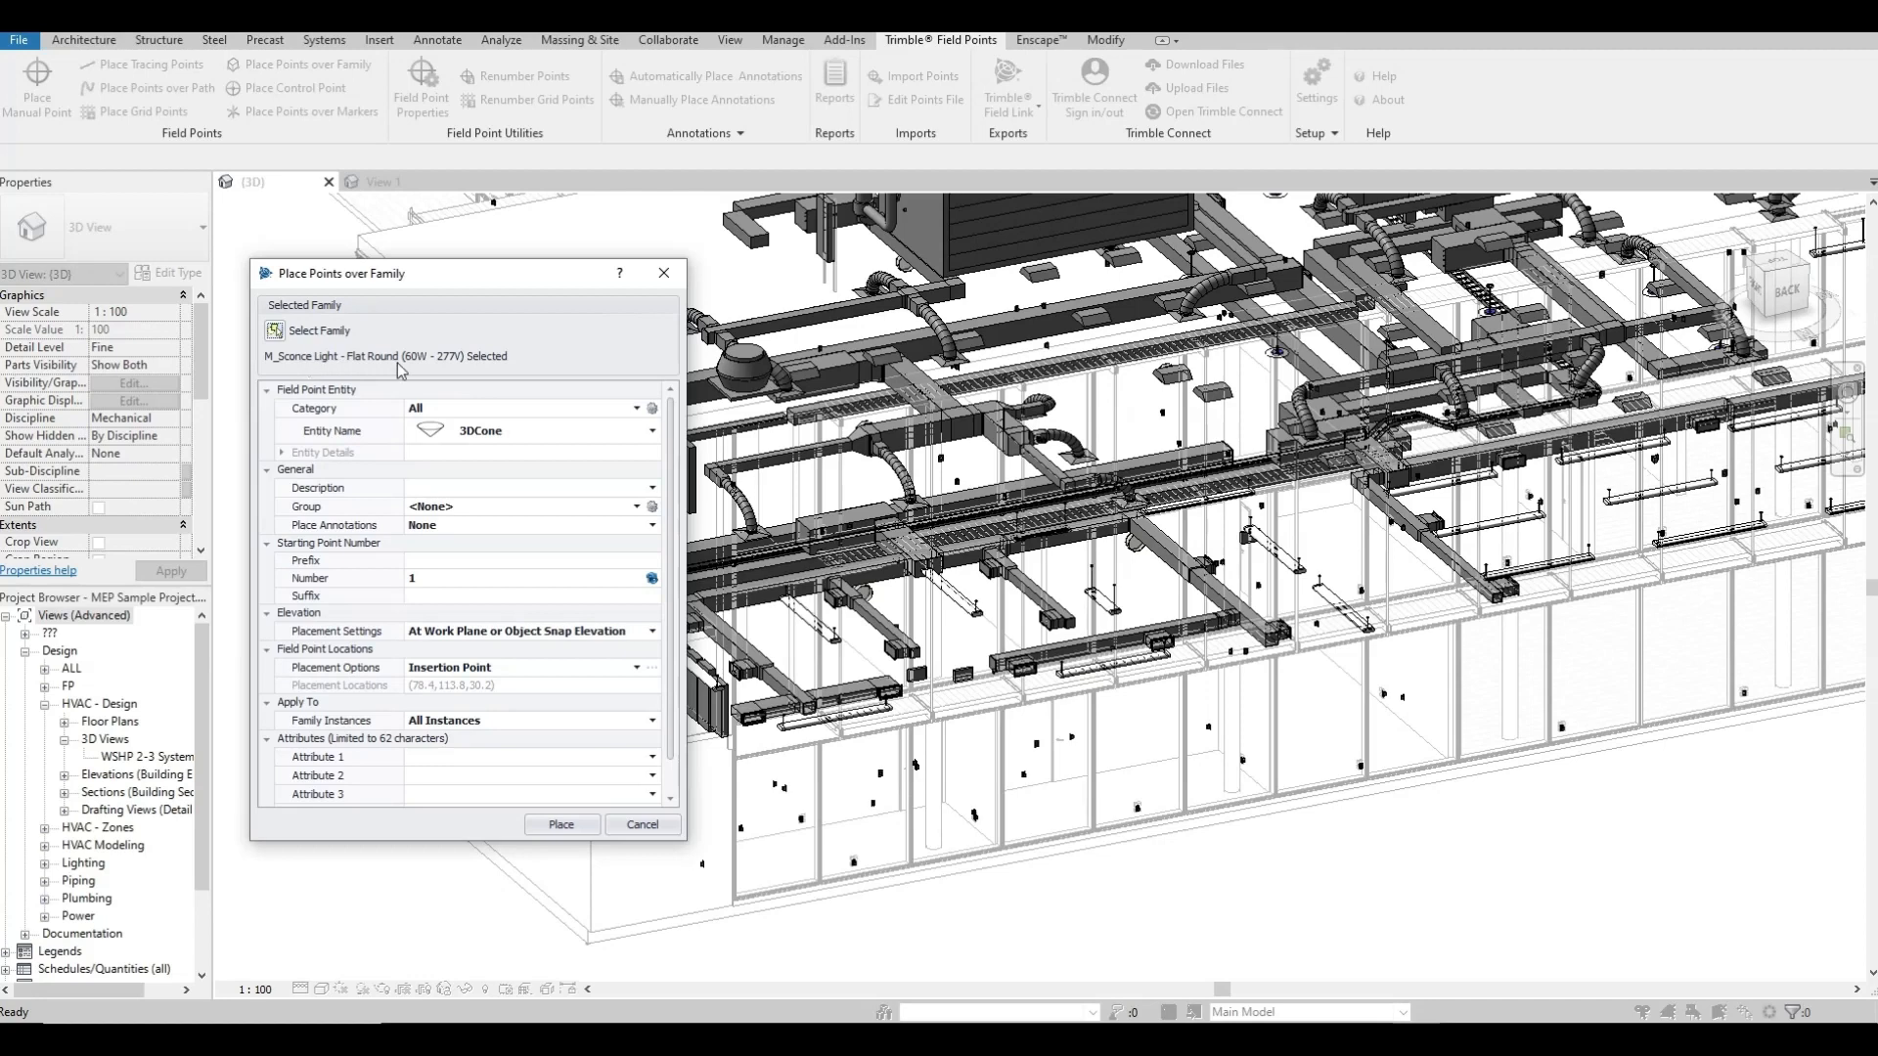
left_click(561, 825)
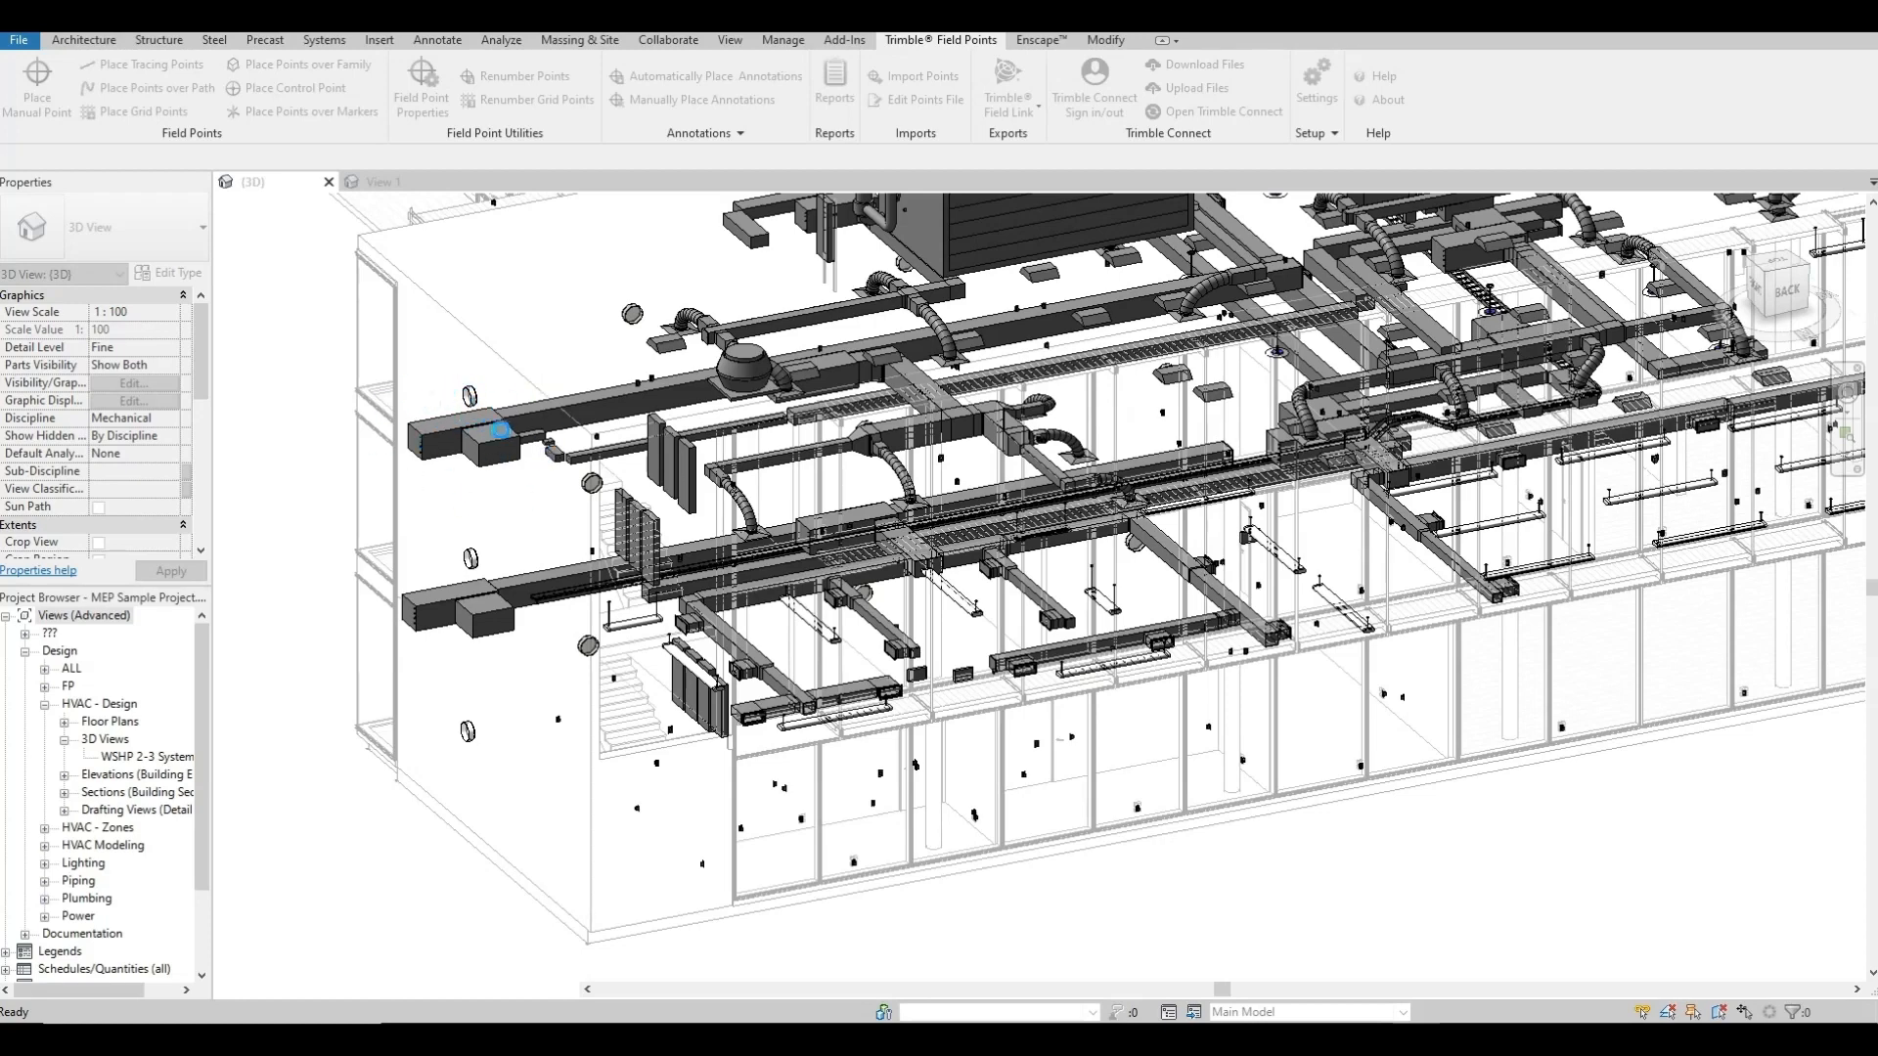
- Place 3DCone field points at the insertion points of all instances of the disk pendant light family
scroll(499, 430, "up", 3)
scroll(513, 474, "up", 5)
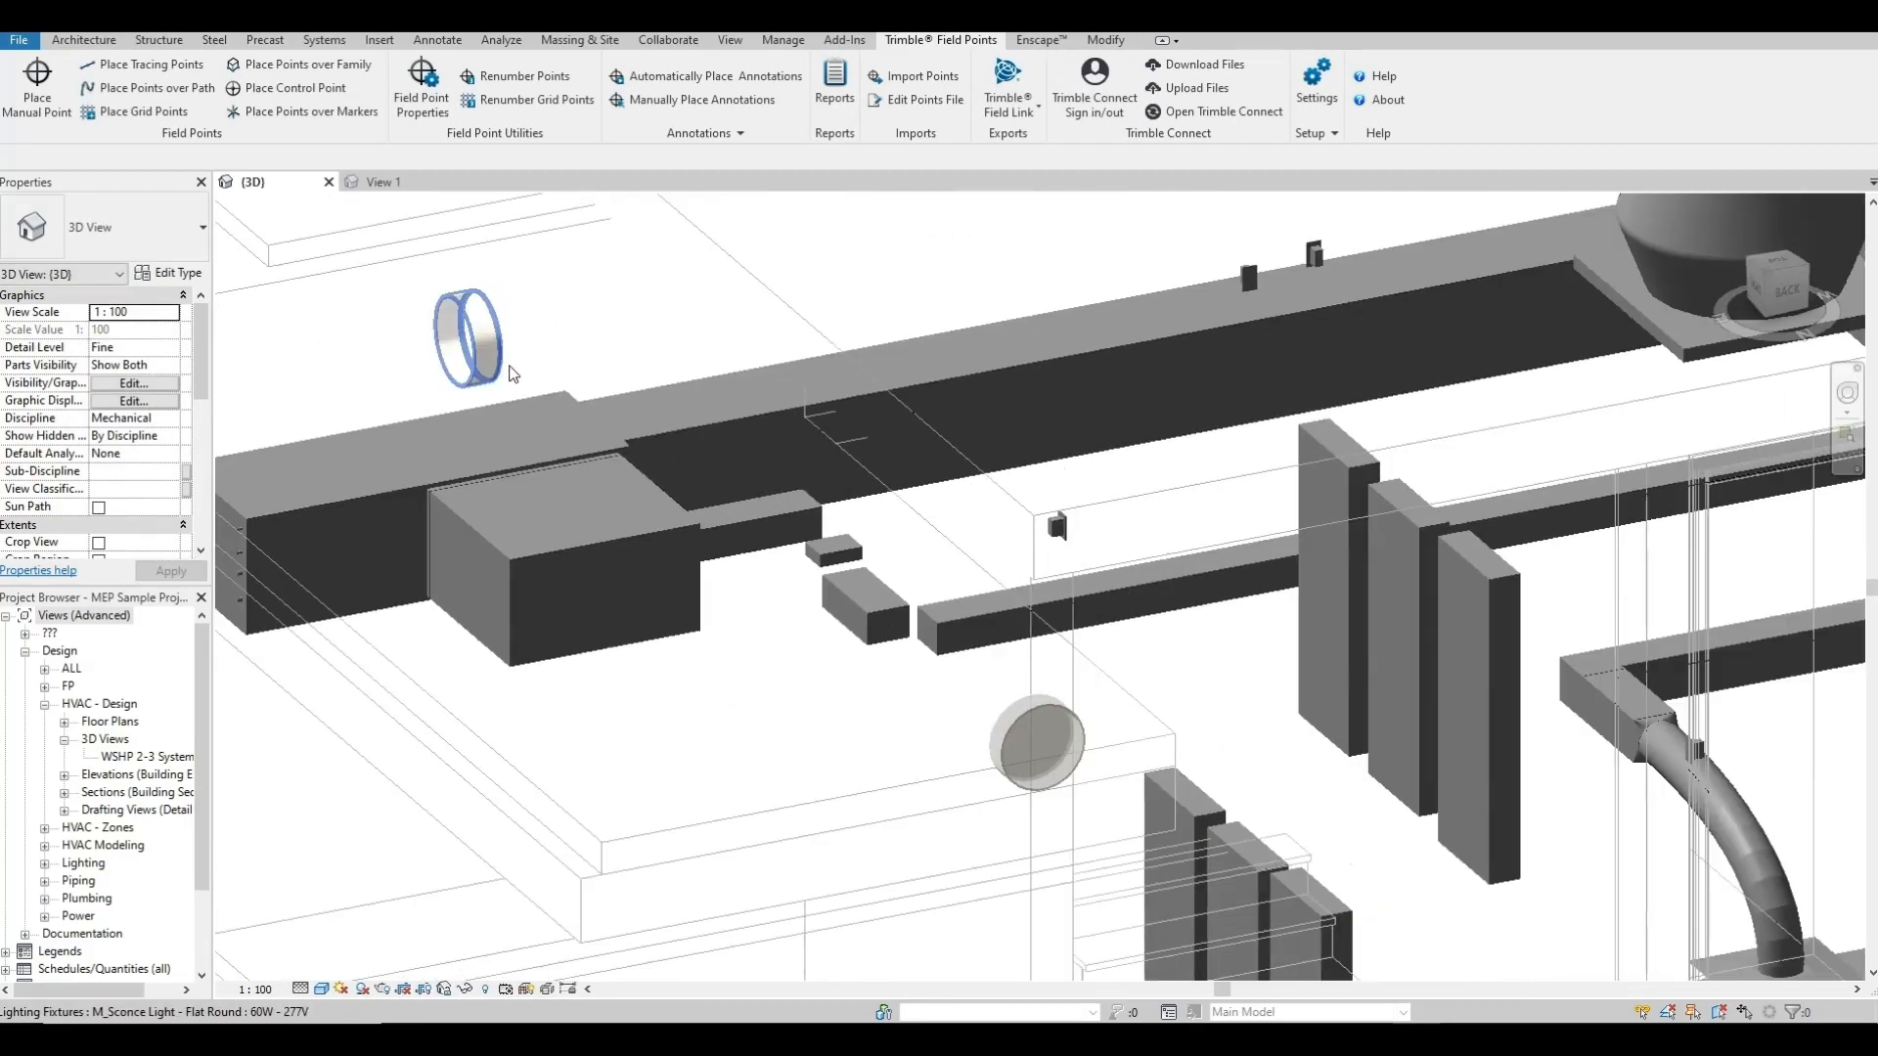
scroll(515, 413, "down", 2)
middle_click_drag(516, 443, 479, 478, "shift")
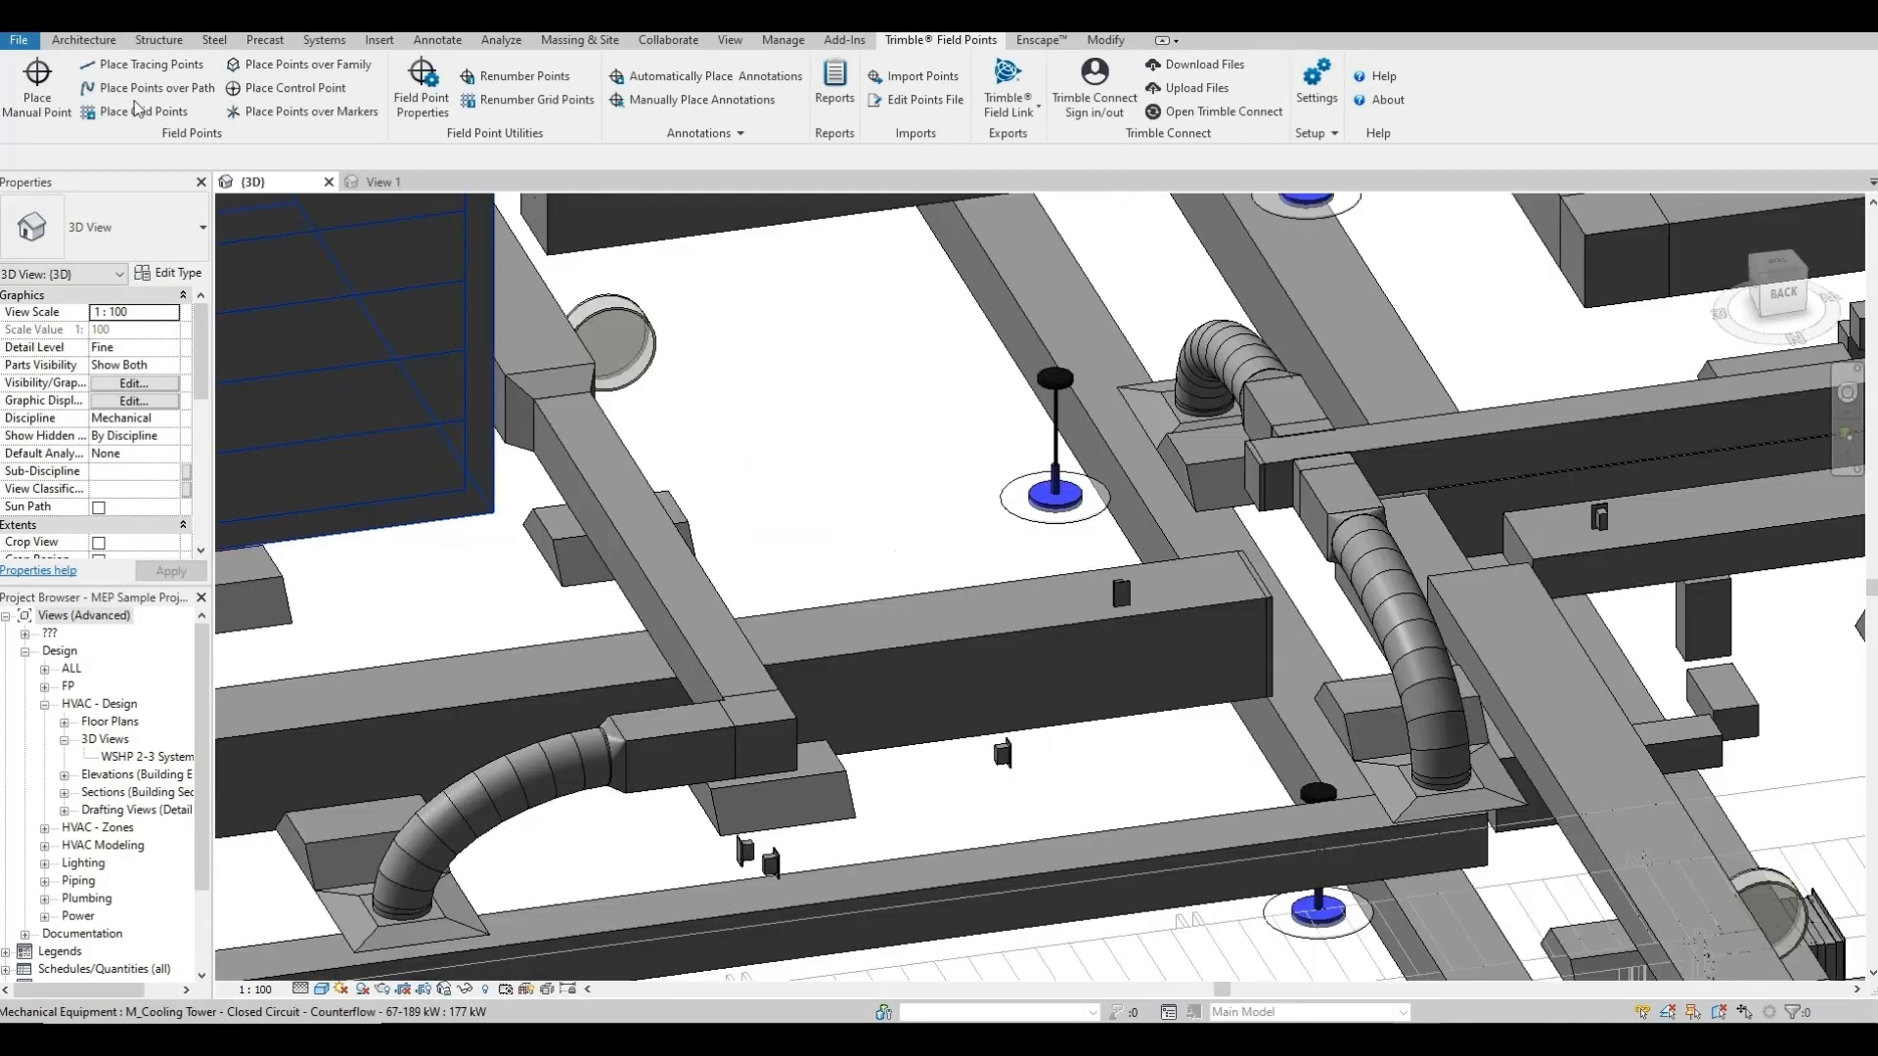
left_click(264, 65)
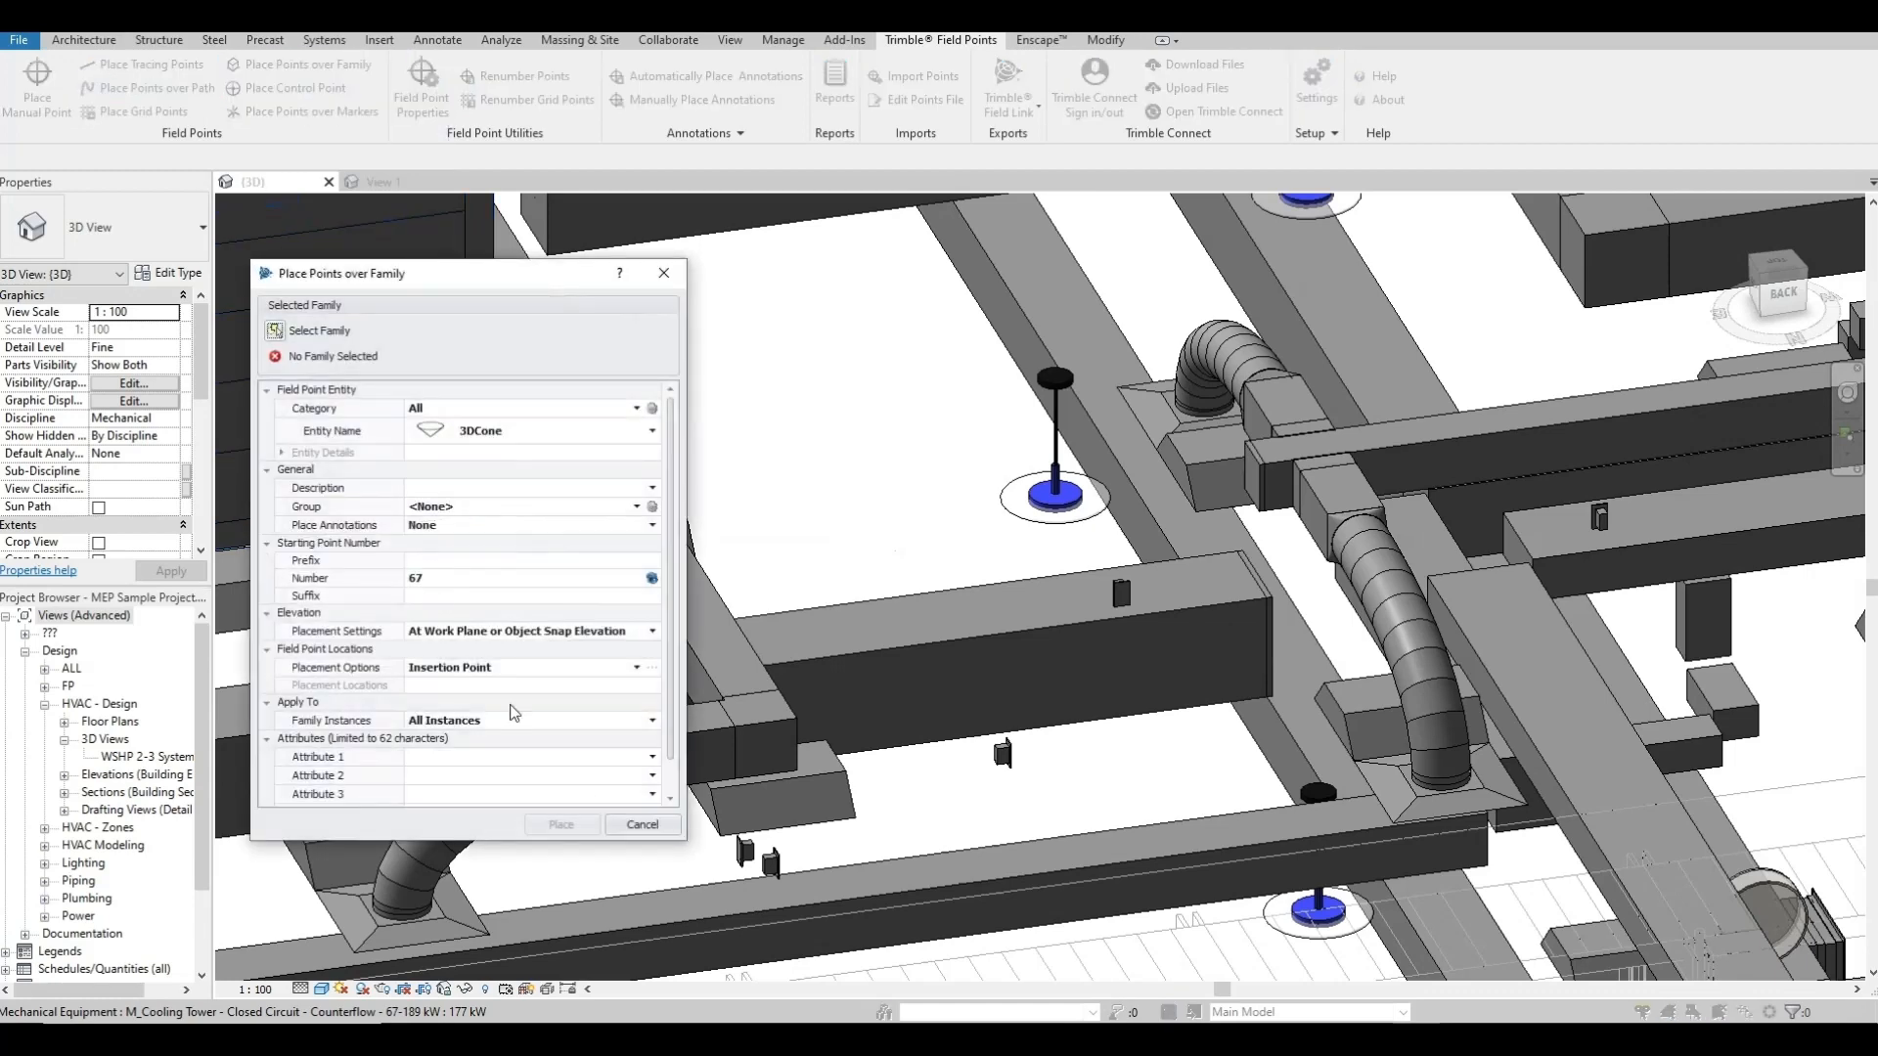
left_click(281, 335)
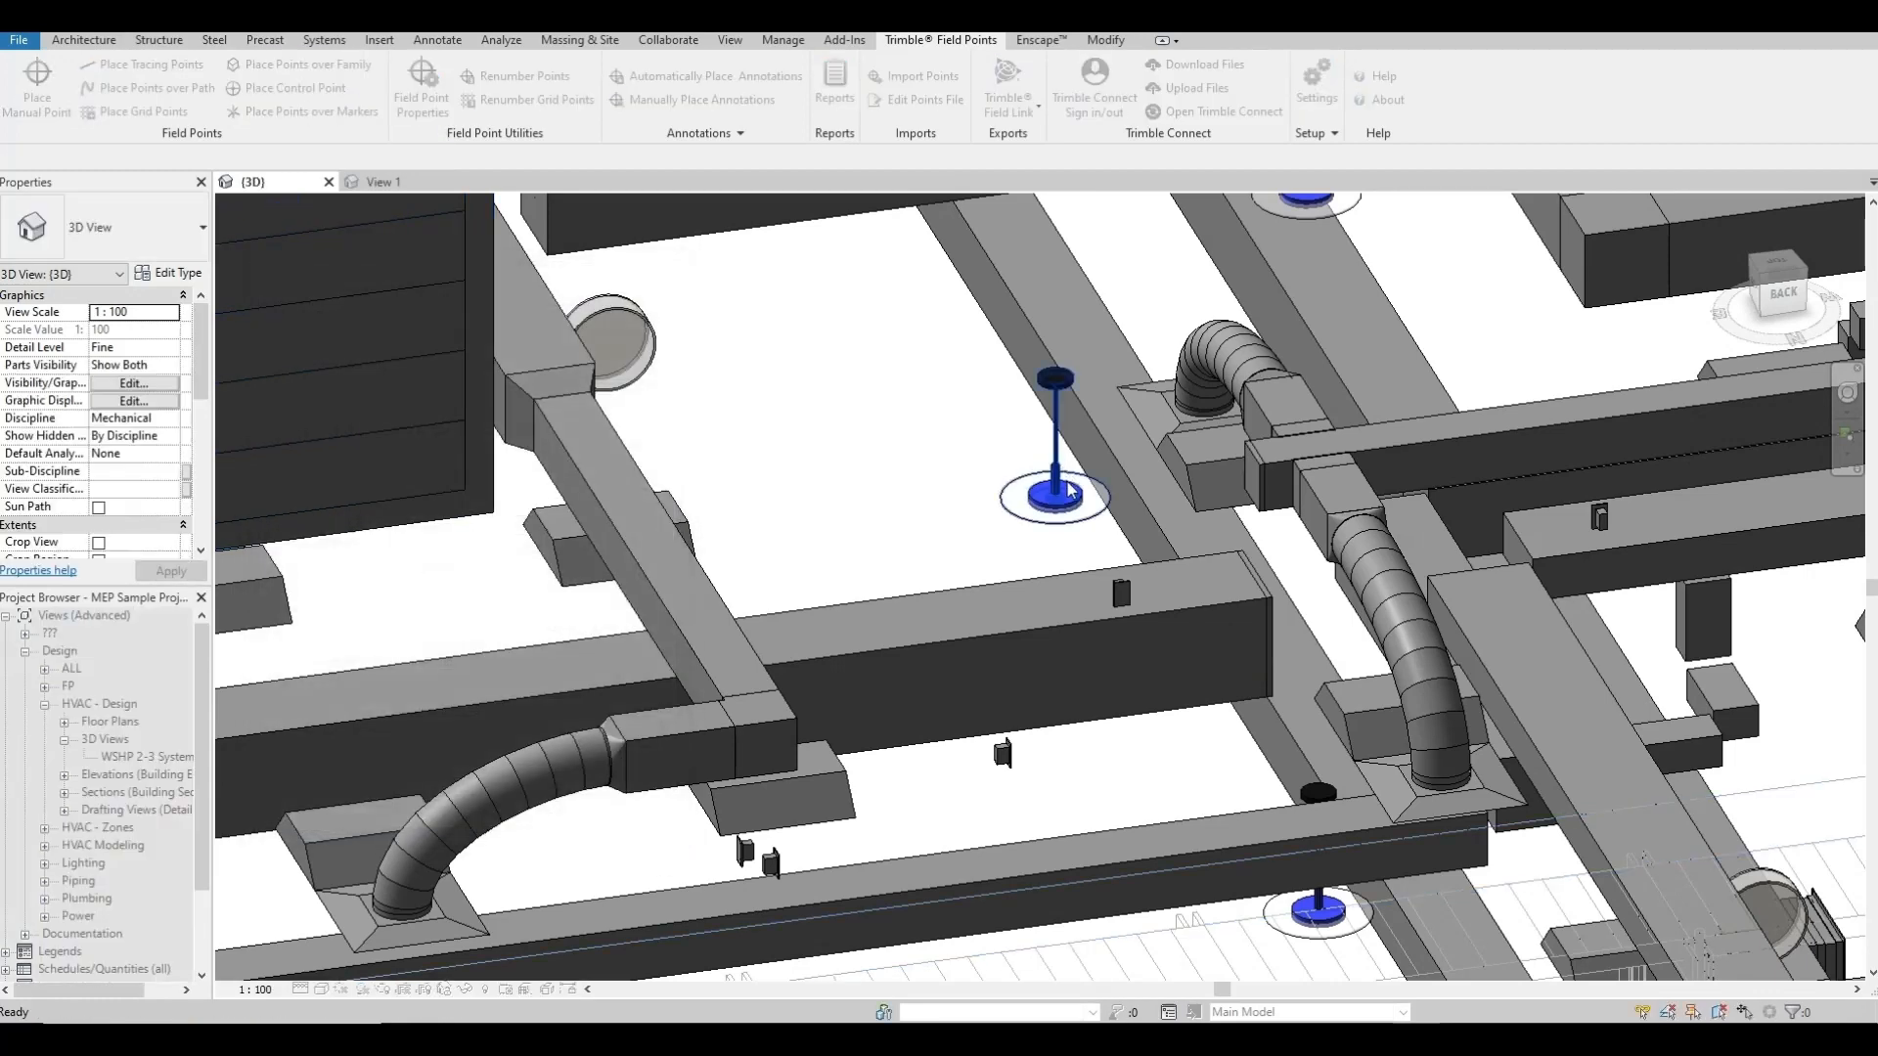
left_click(1070, 491)
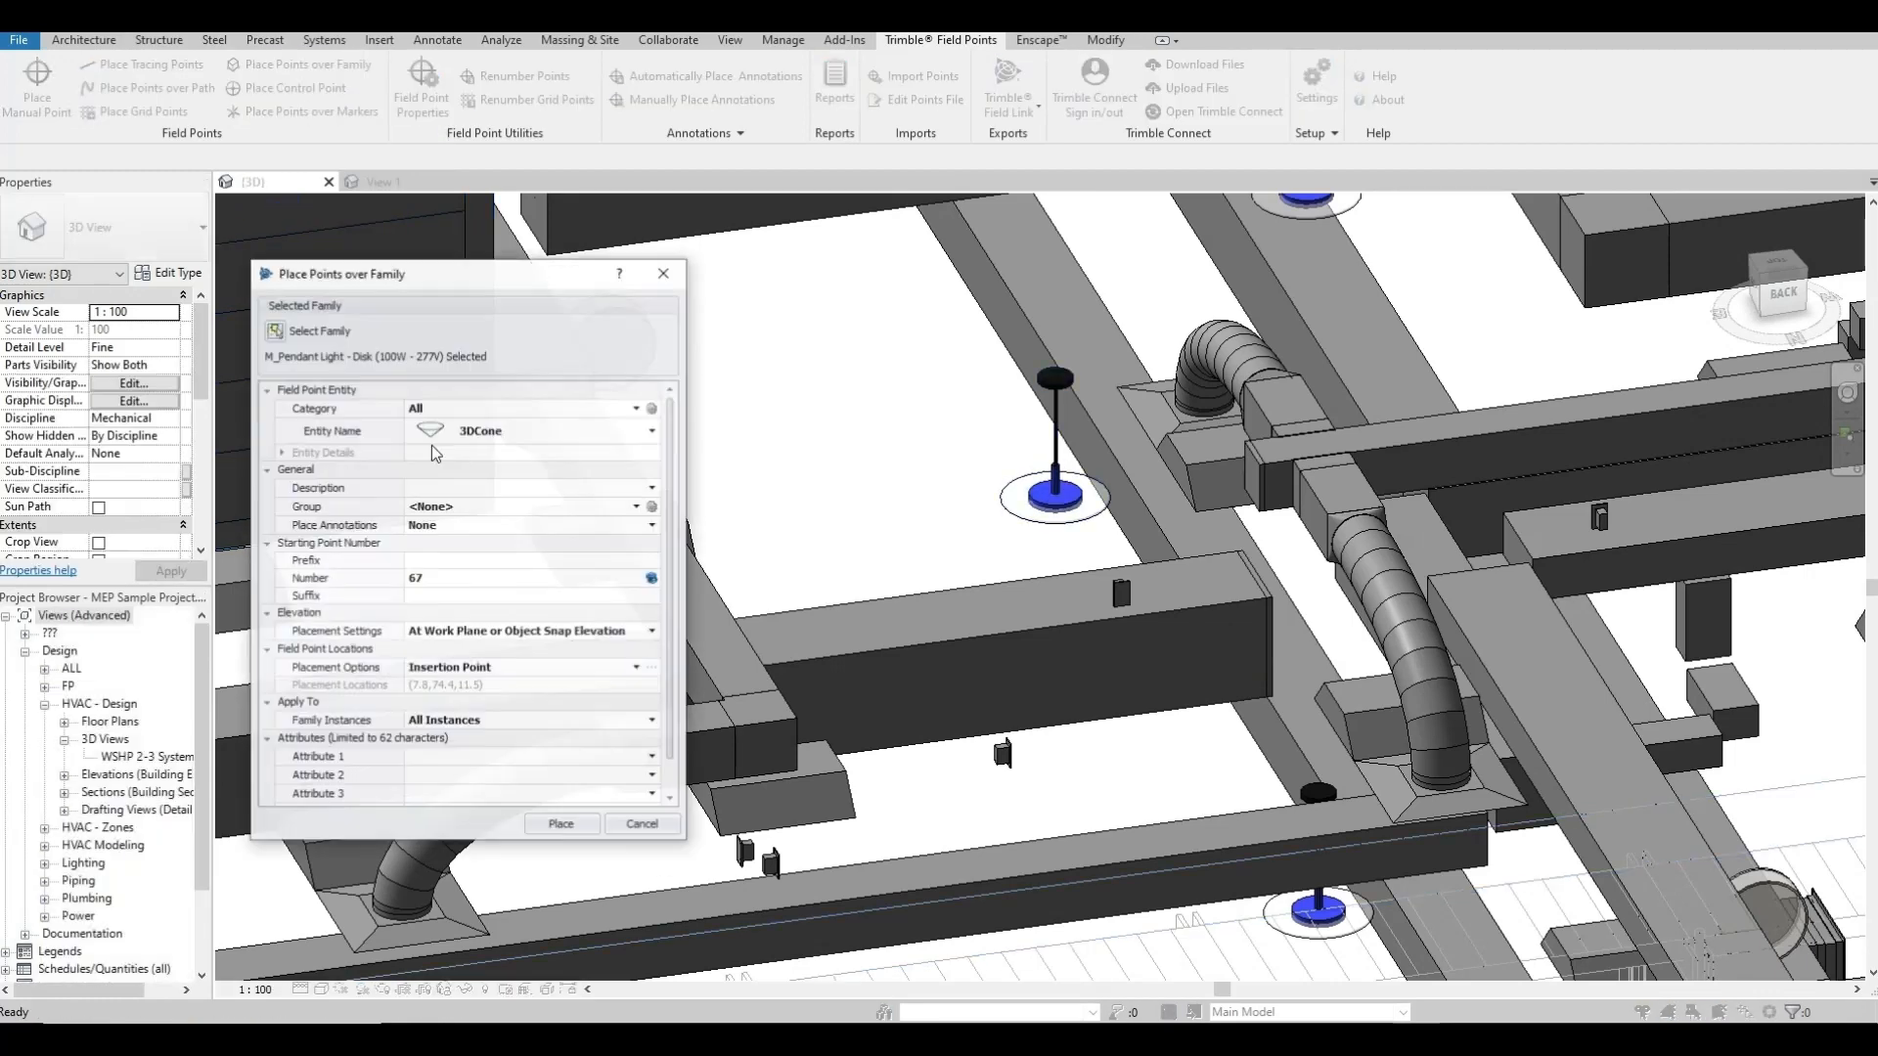
left_click(557, 825)
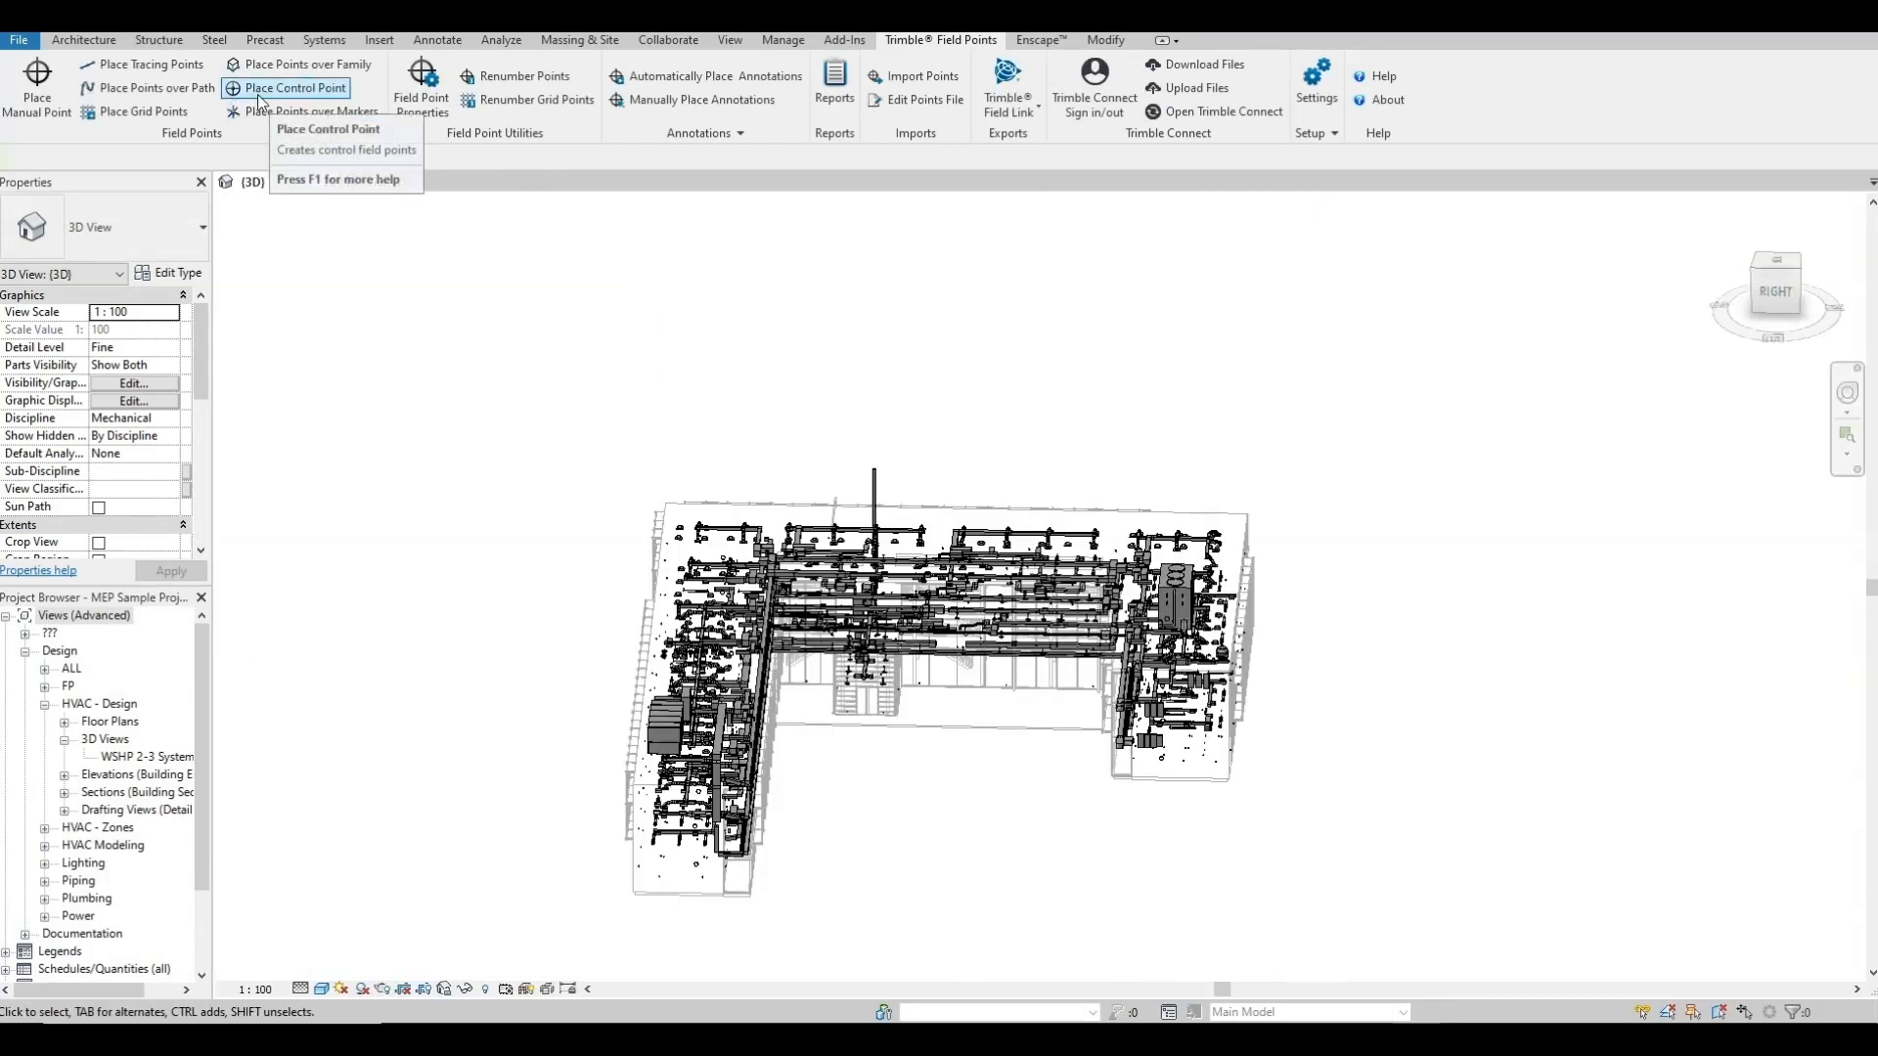
- Review the entity, numbering, elevation and attribute settings for control points, without placing one
left_click(250, 94)
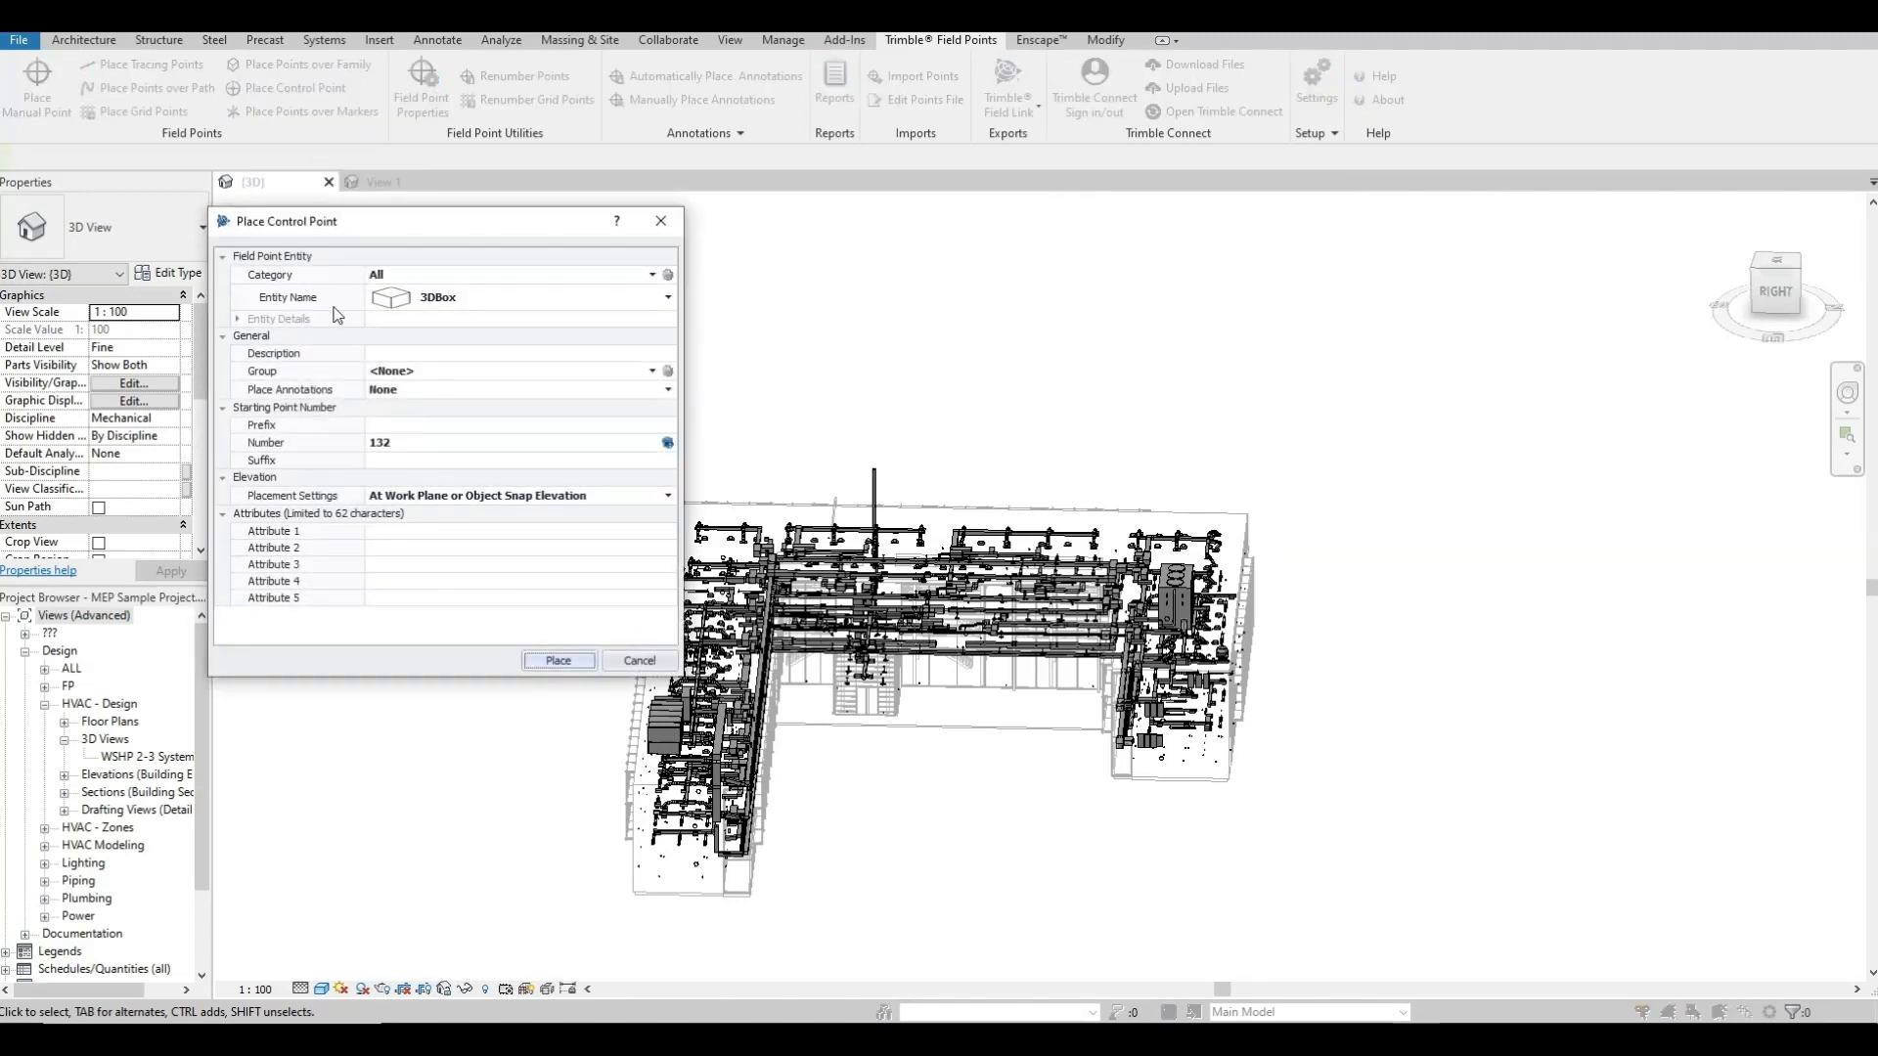
mouse_move(305, 231)
left_mouse_down()
mouse_move(344, 257)
mouse_move(332, 240)
left_mouse_up()
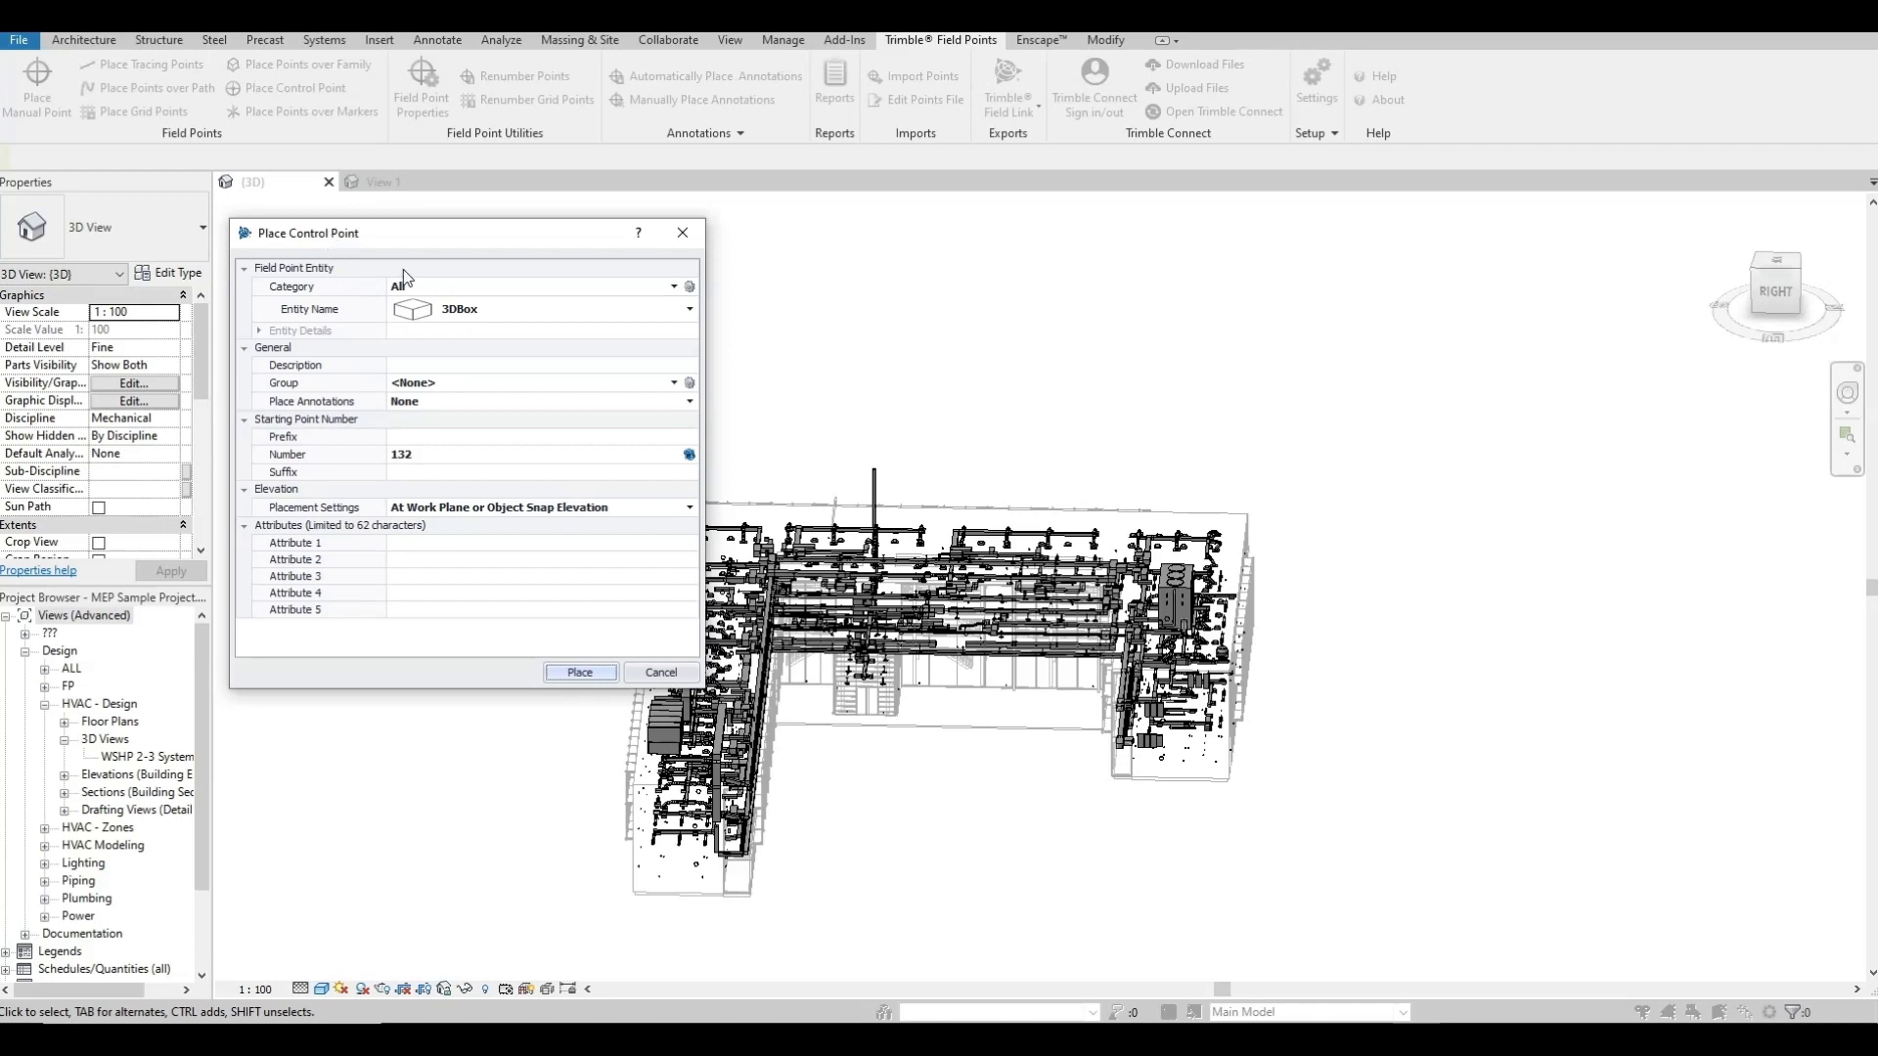
left_click_drag(473, 245, 481, 244)
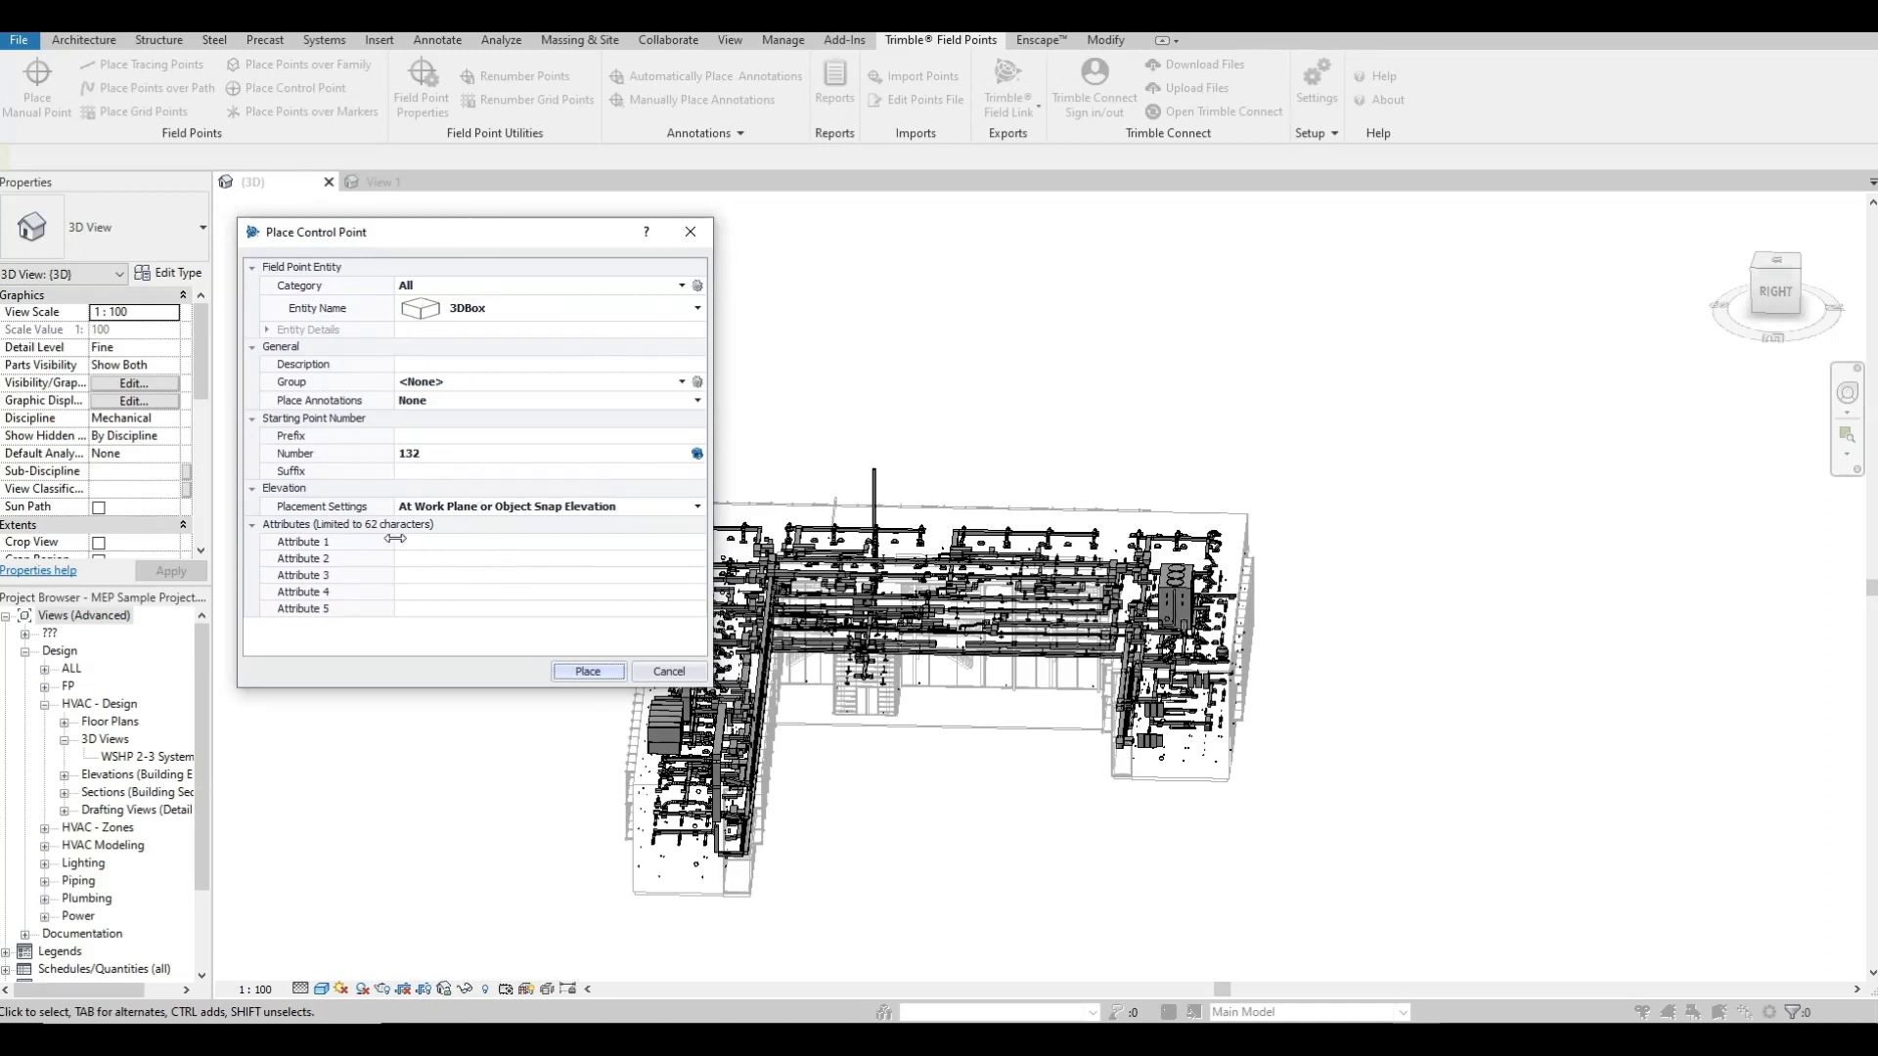
left_click(669, 672)
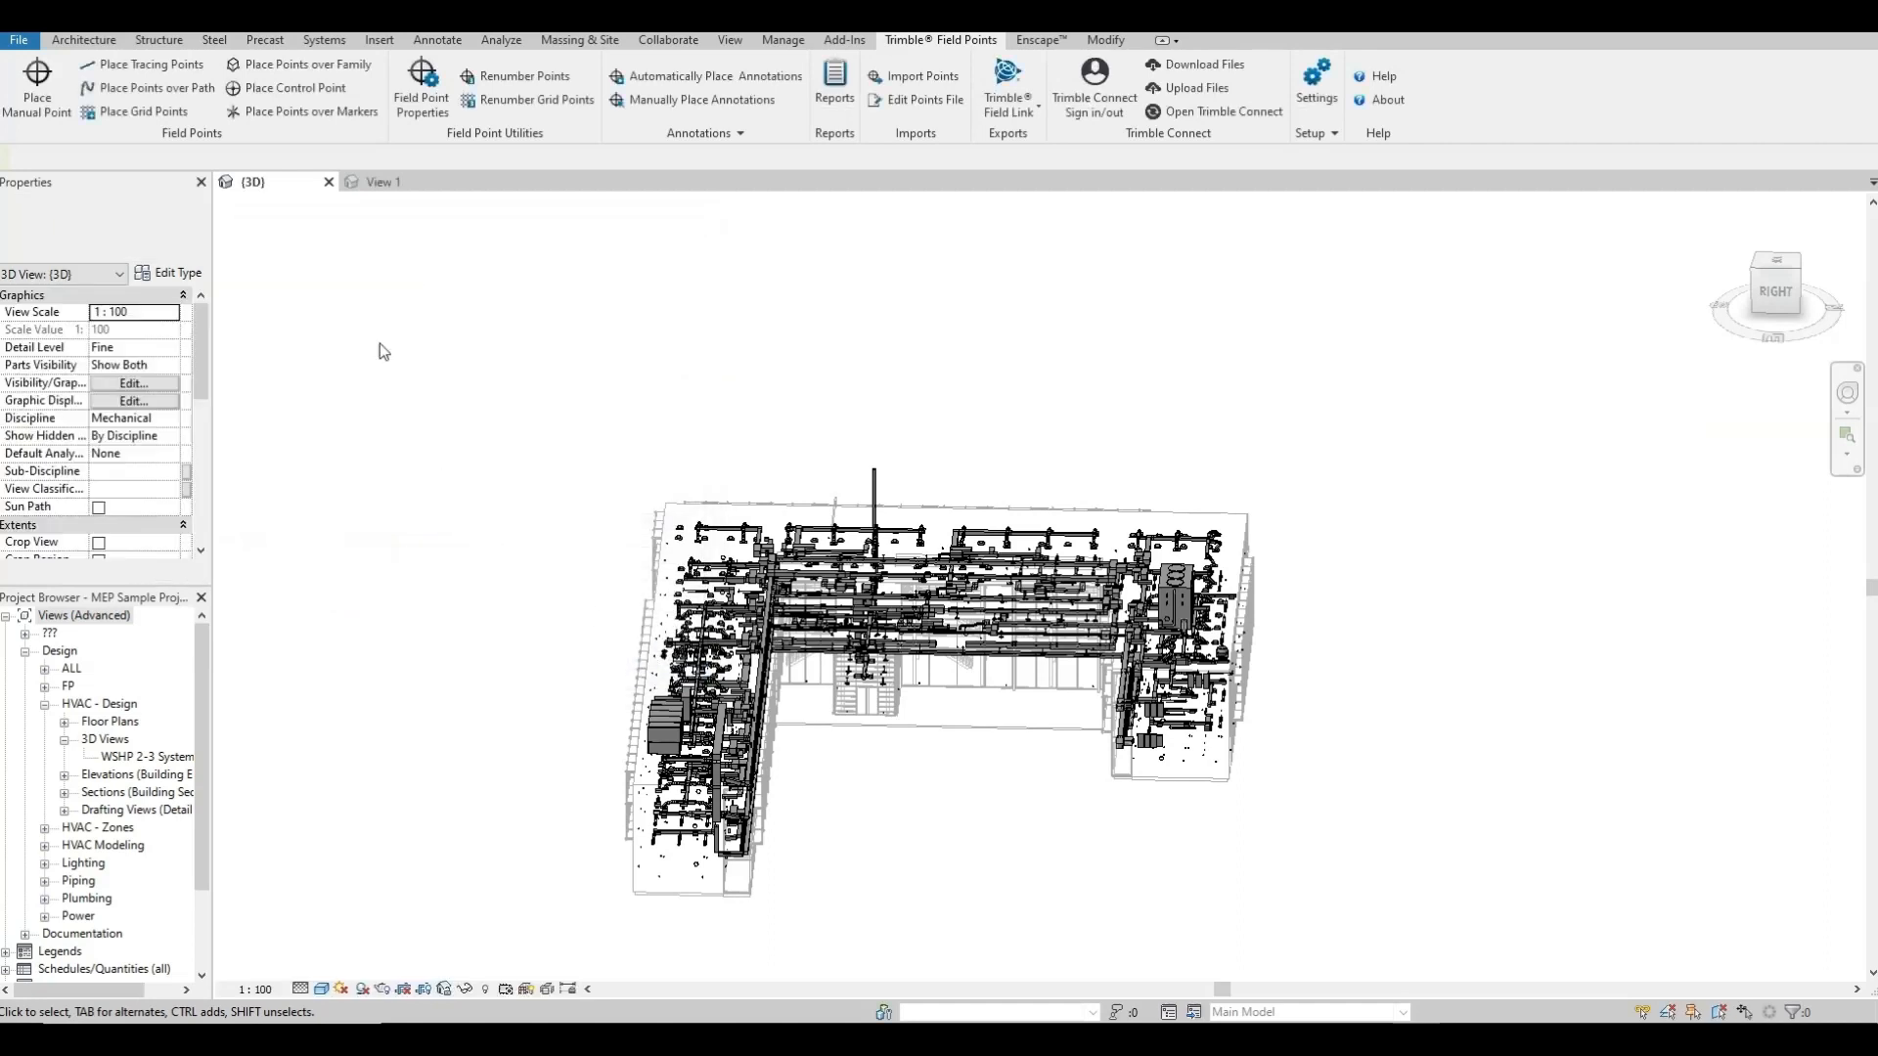
left_click(417, 97)
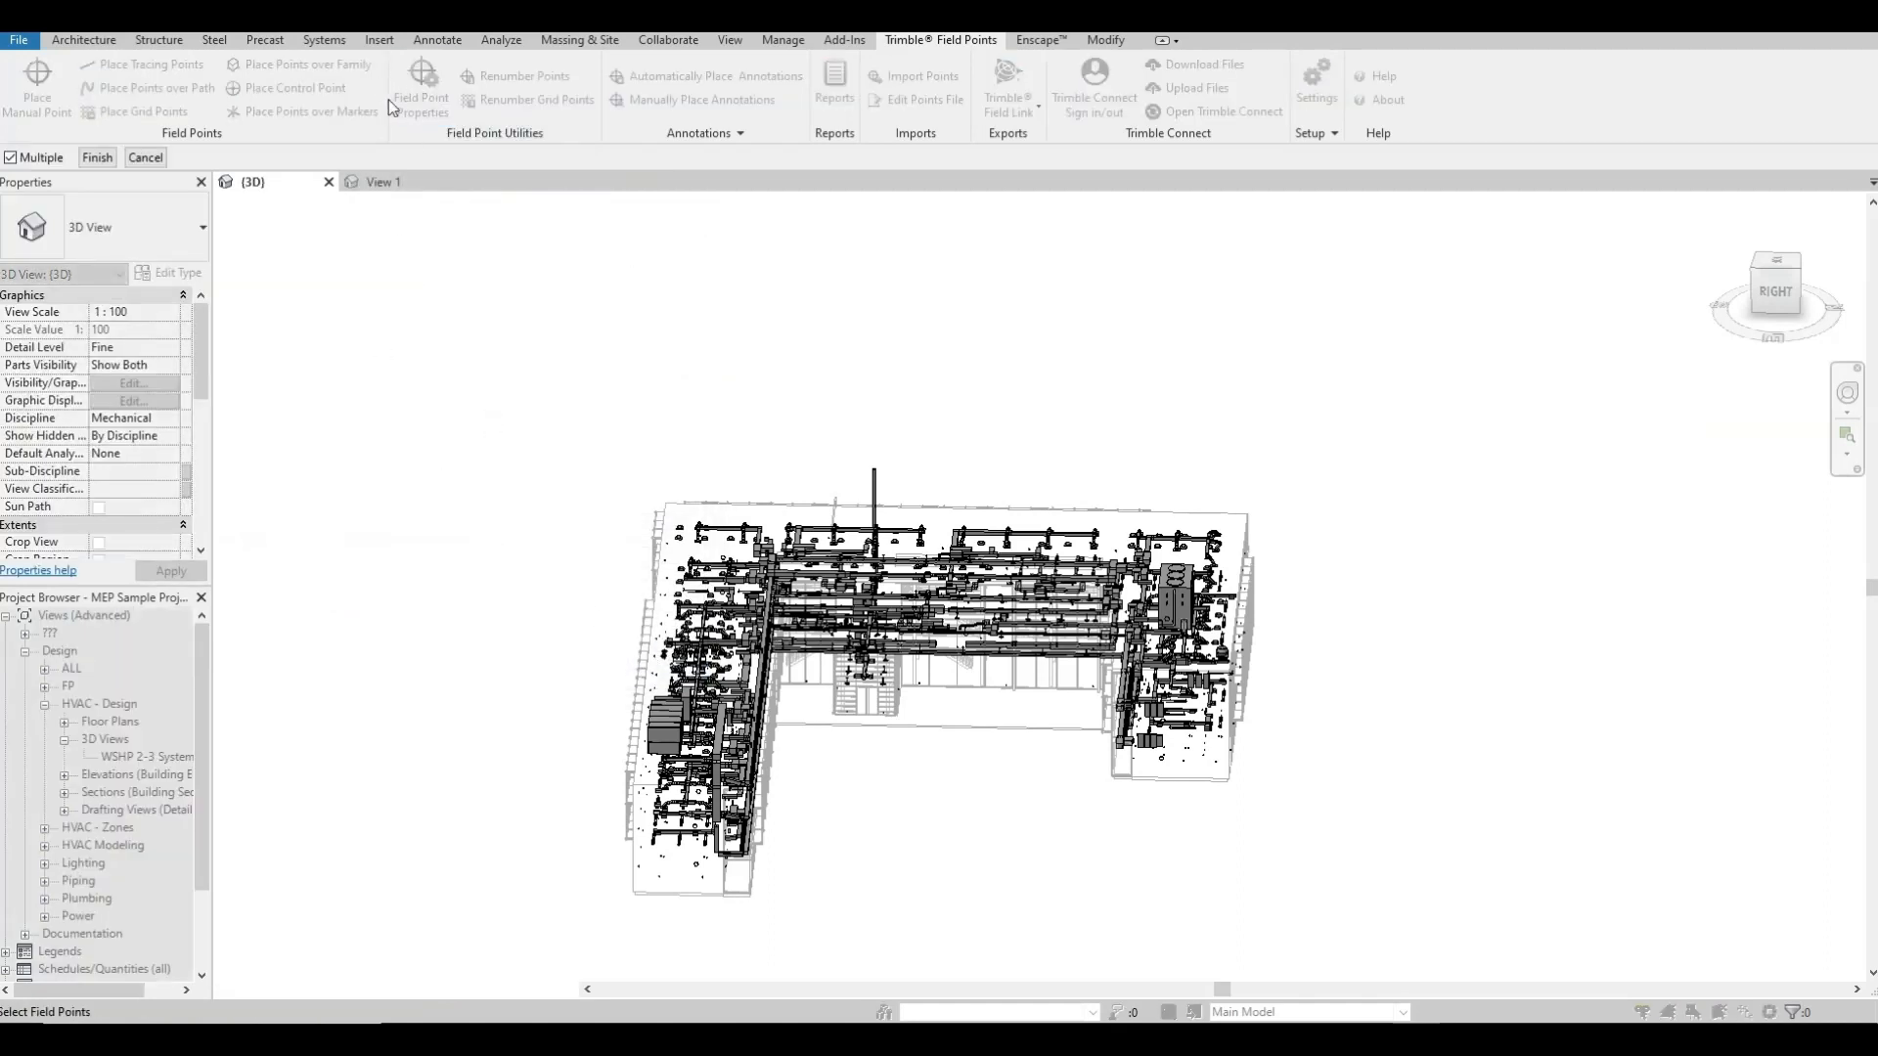
middle_click_drag(537, 270, 506, 315)
key("Escape")
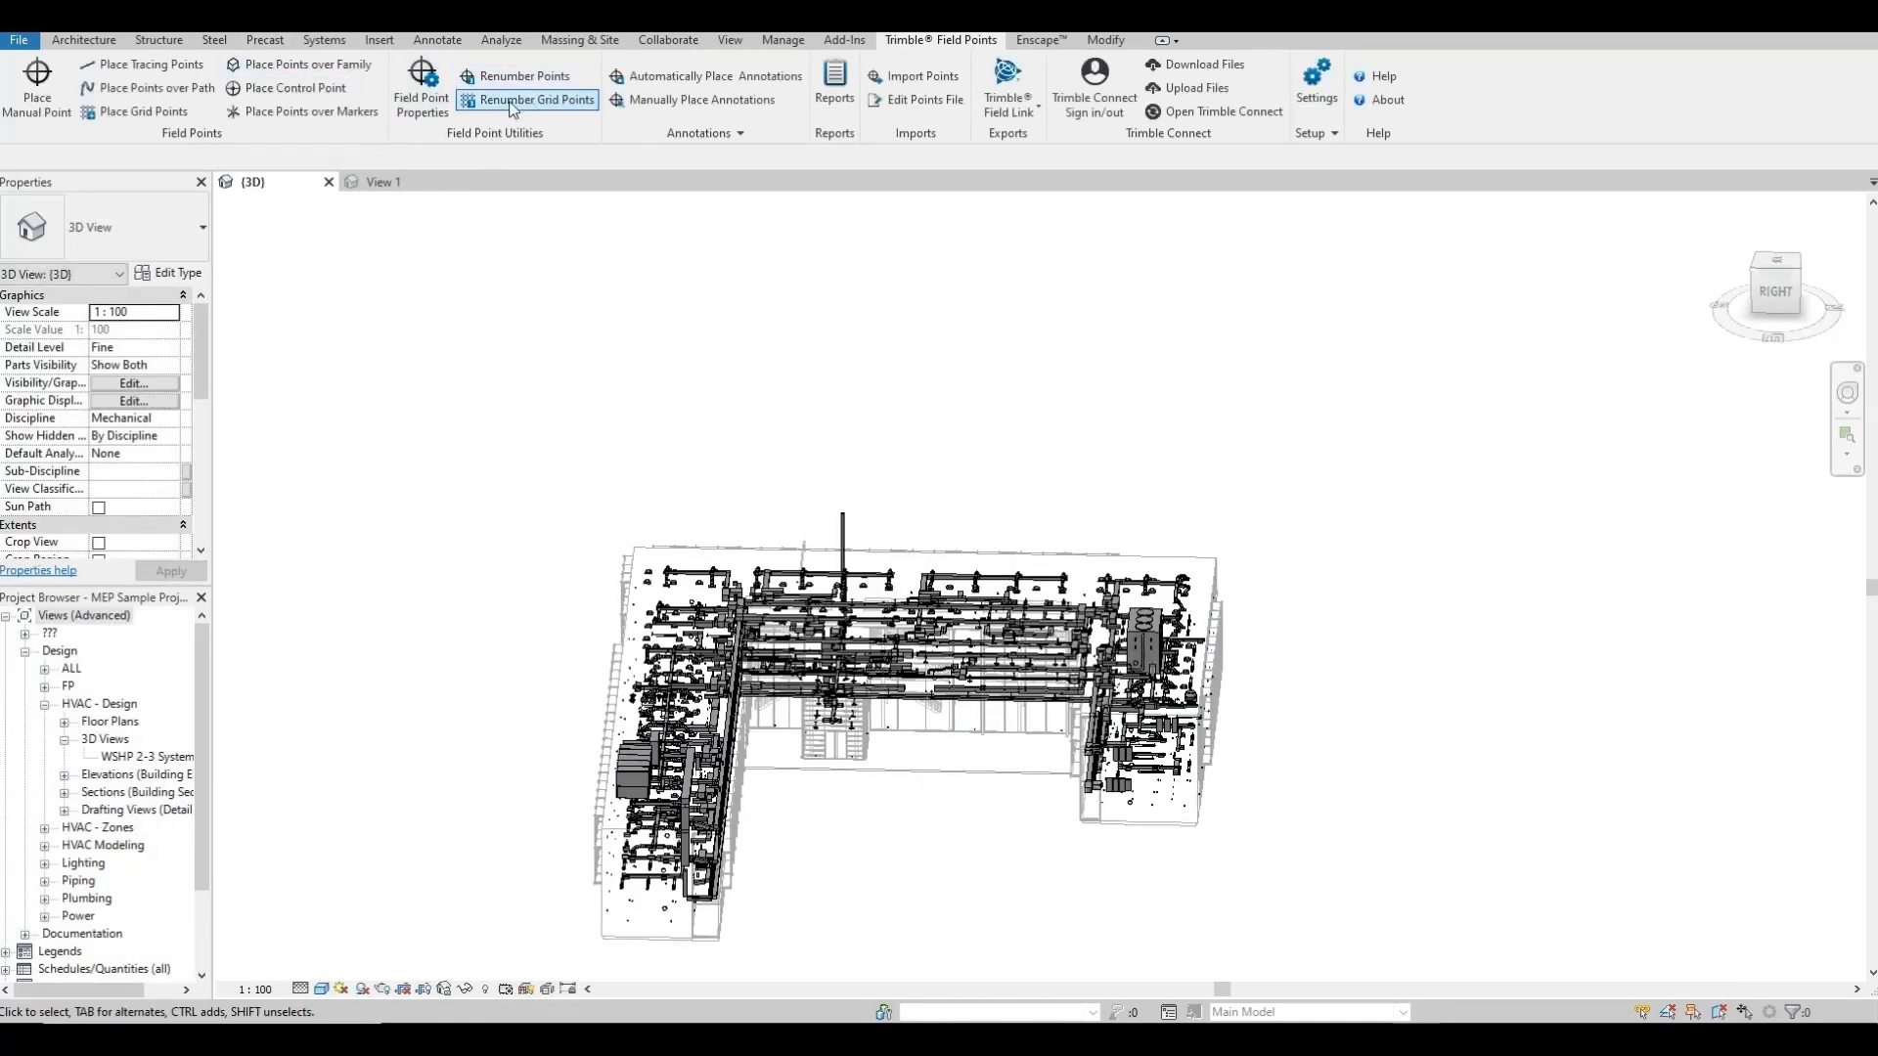
middle_click_drag(731, 513, 680, 432)
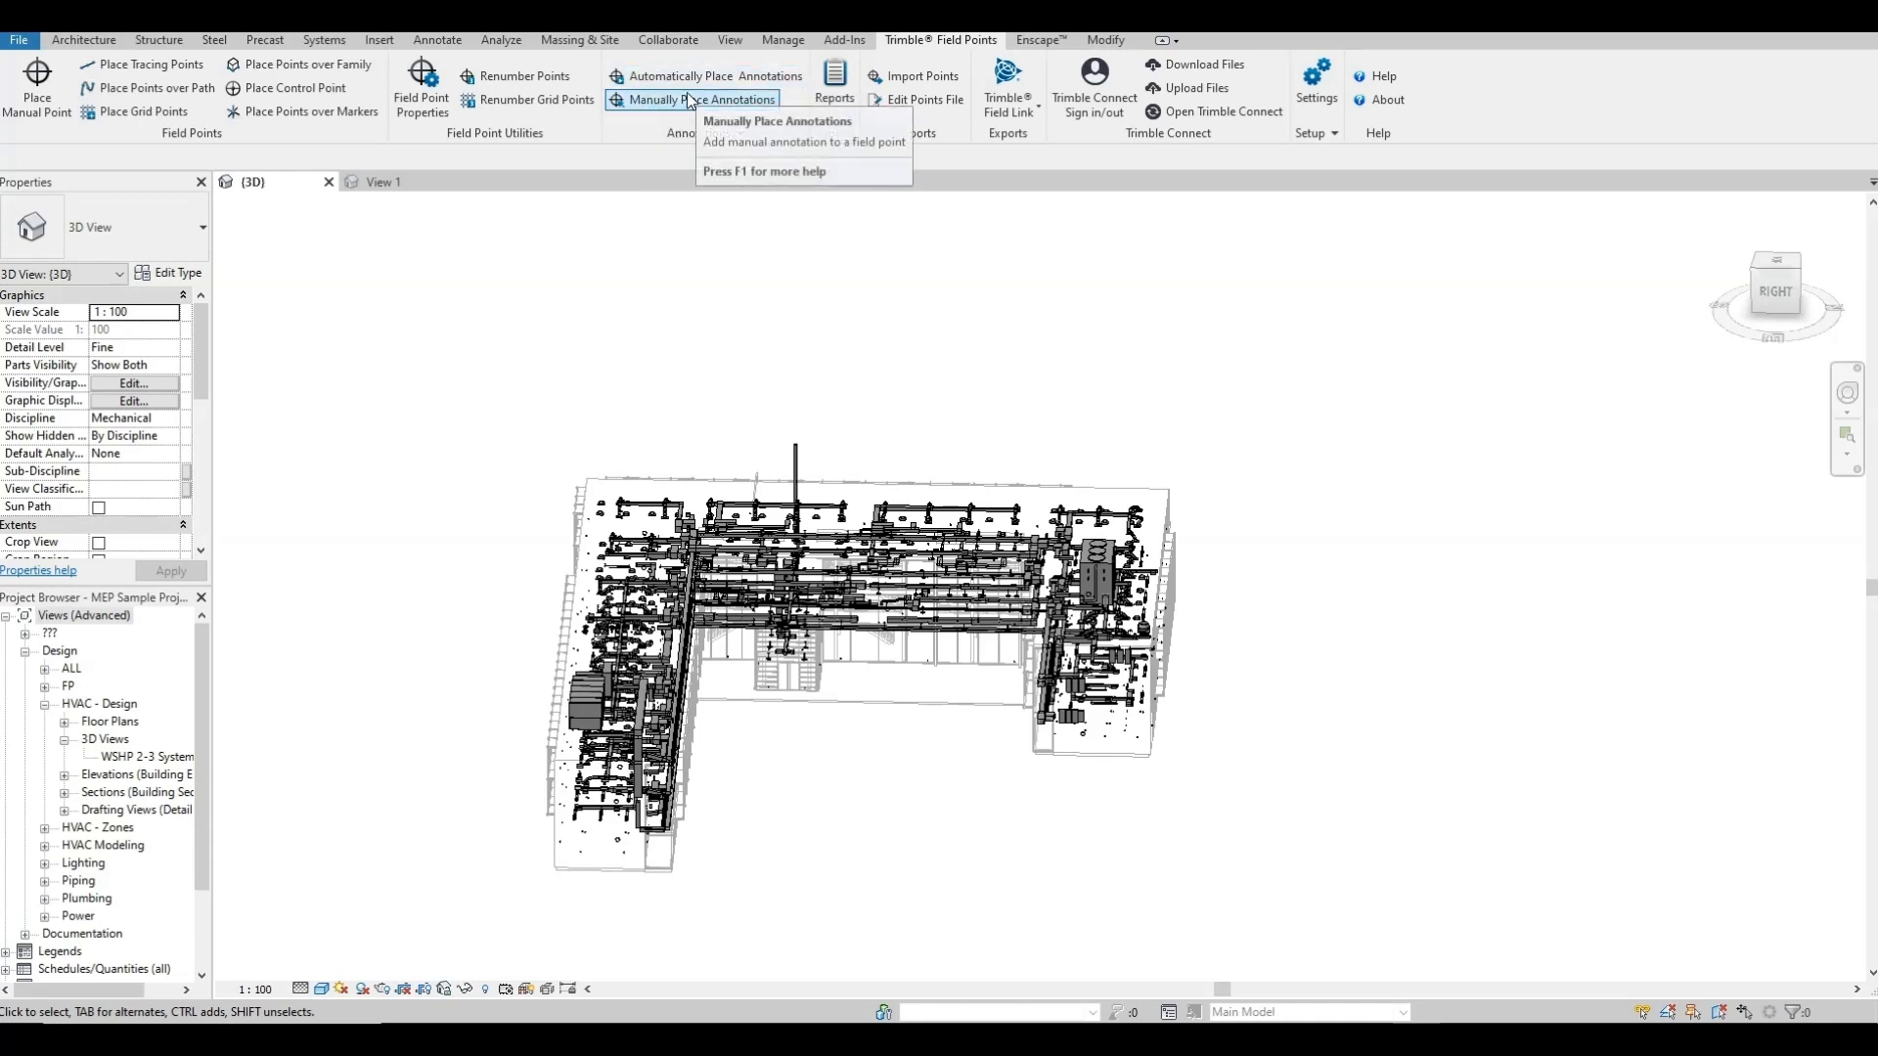
- Try to manually annotate the field point at the upper corner of a duplex receptacle
left_click(690, 100)
scroll(1095, 747, "up", 1)
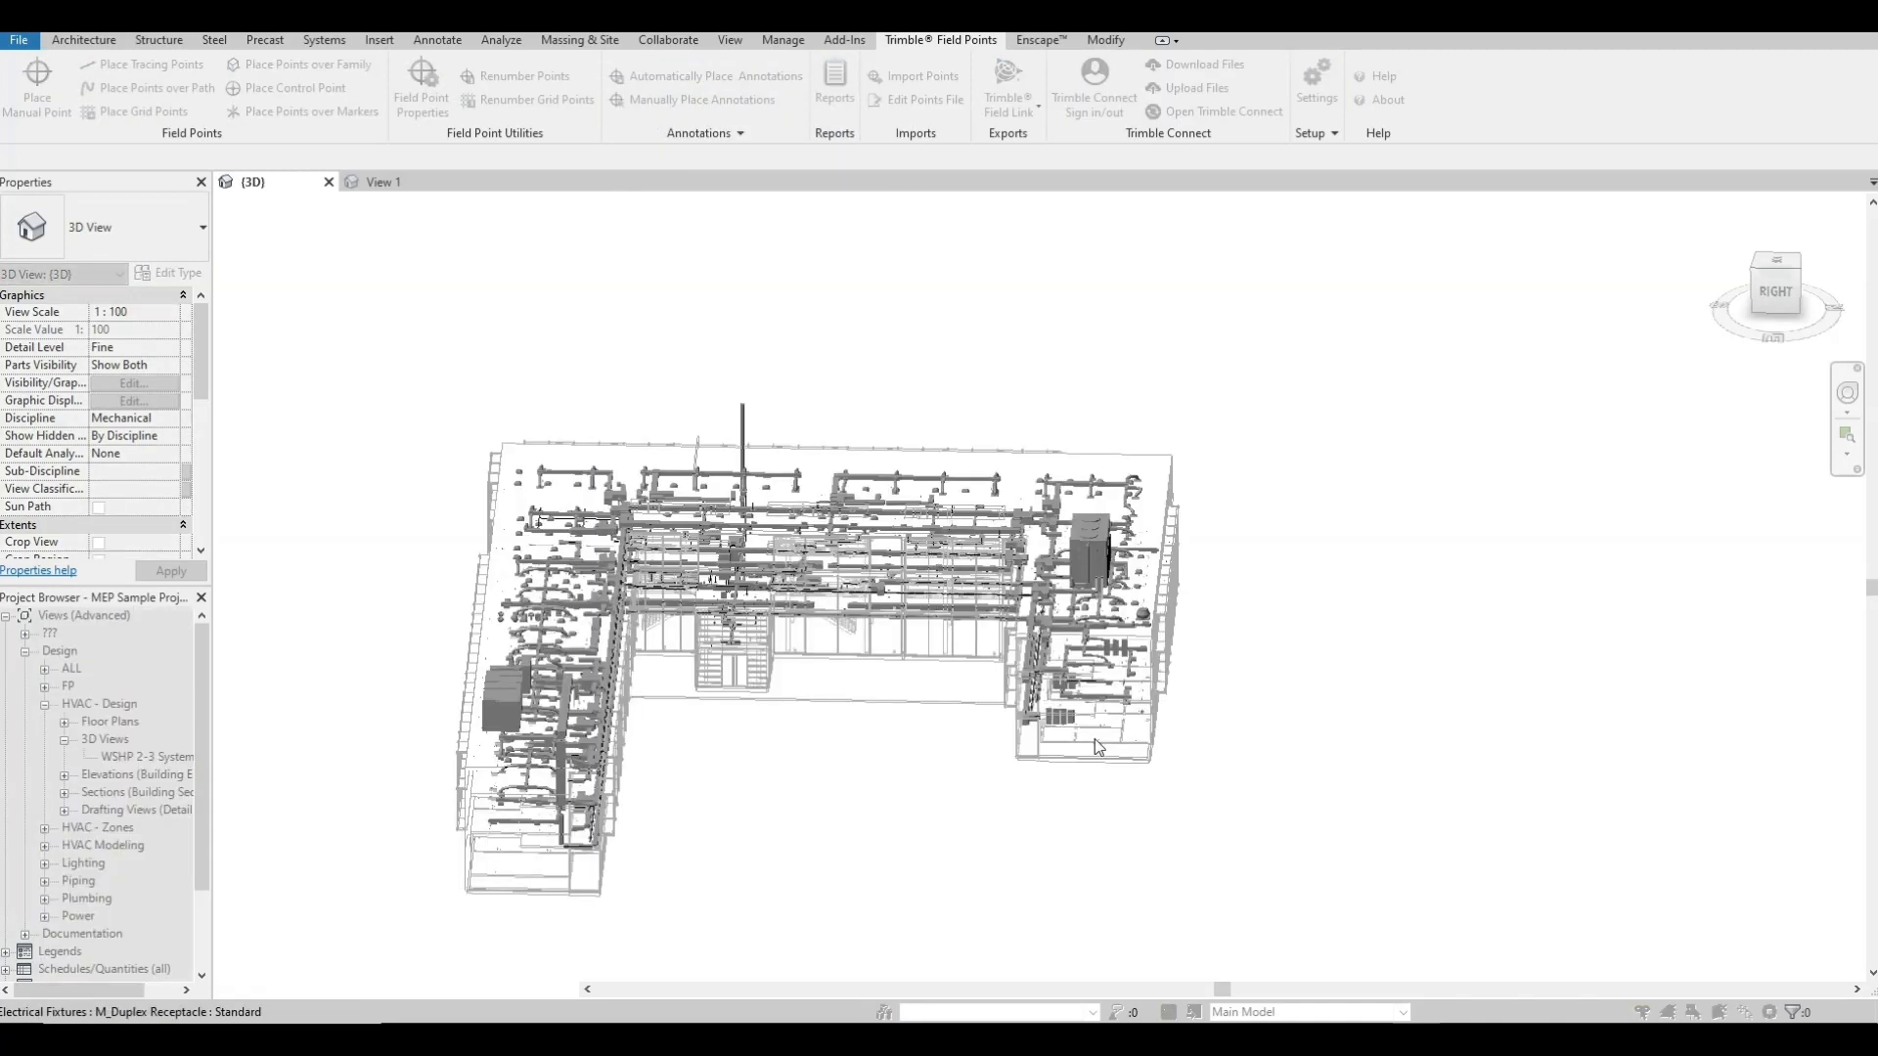
scroll(1096, 747, "up", 10)
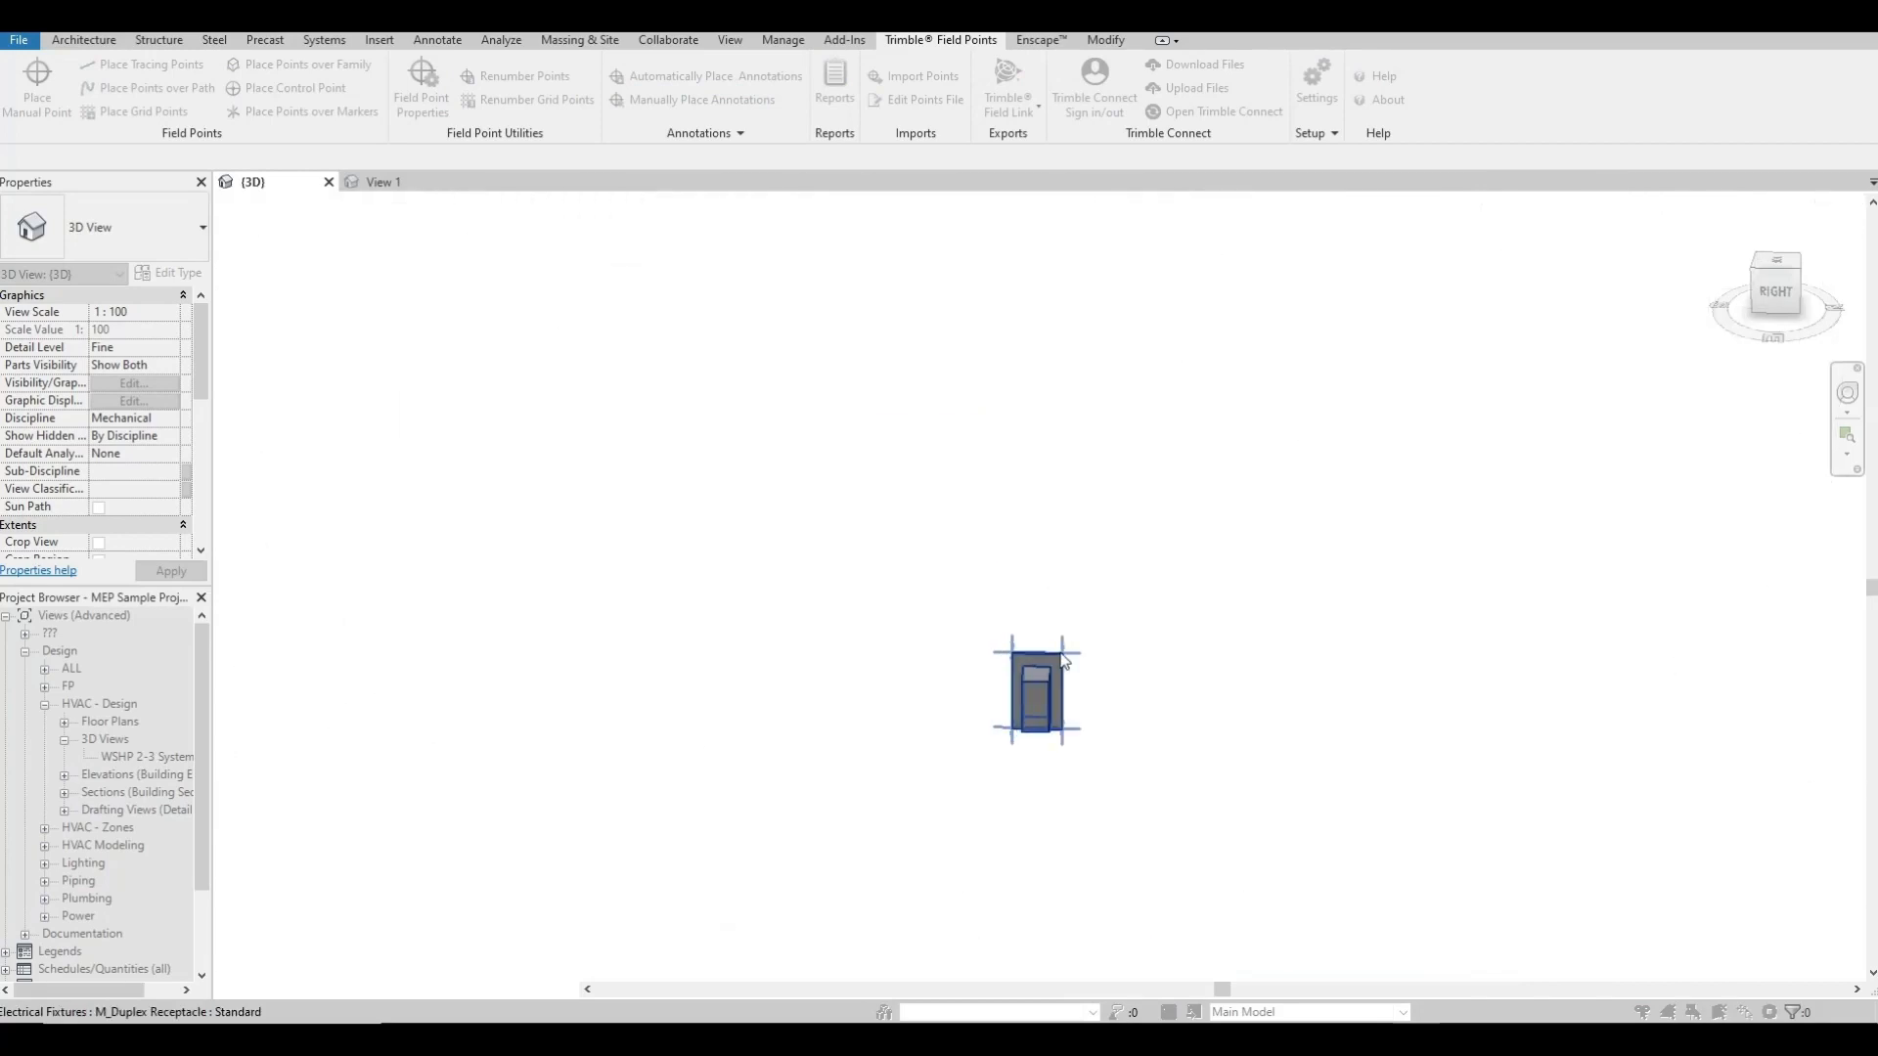
scroll(1081, 657, "up", 3)
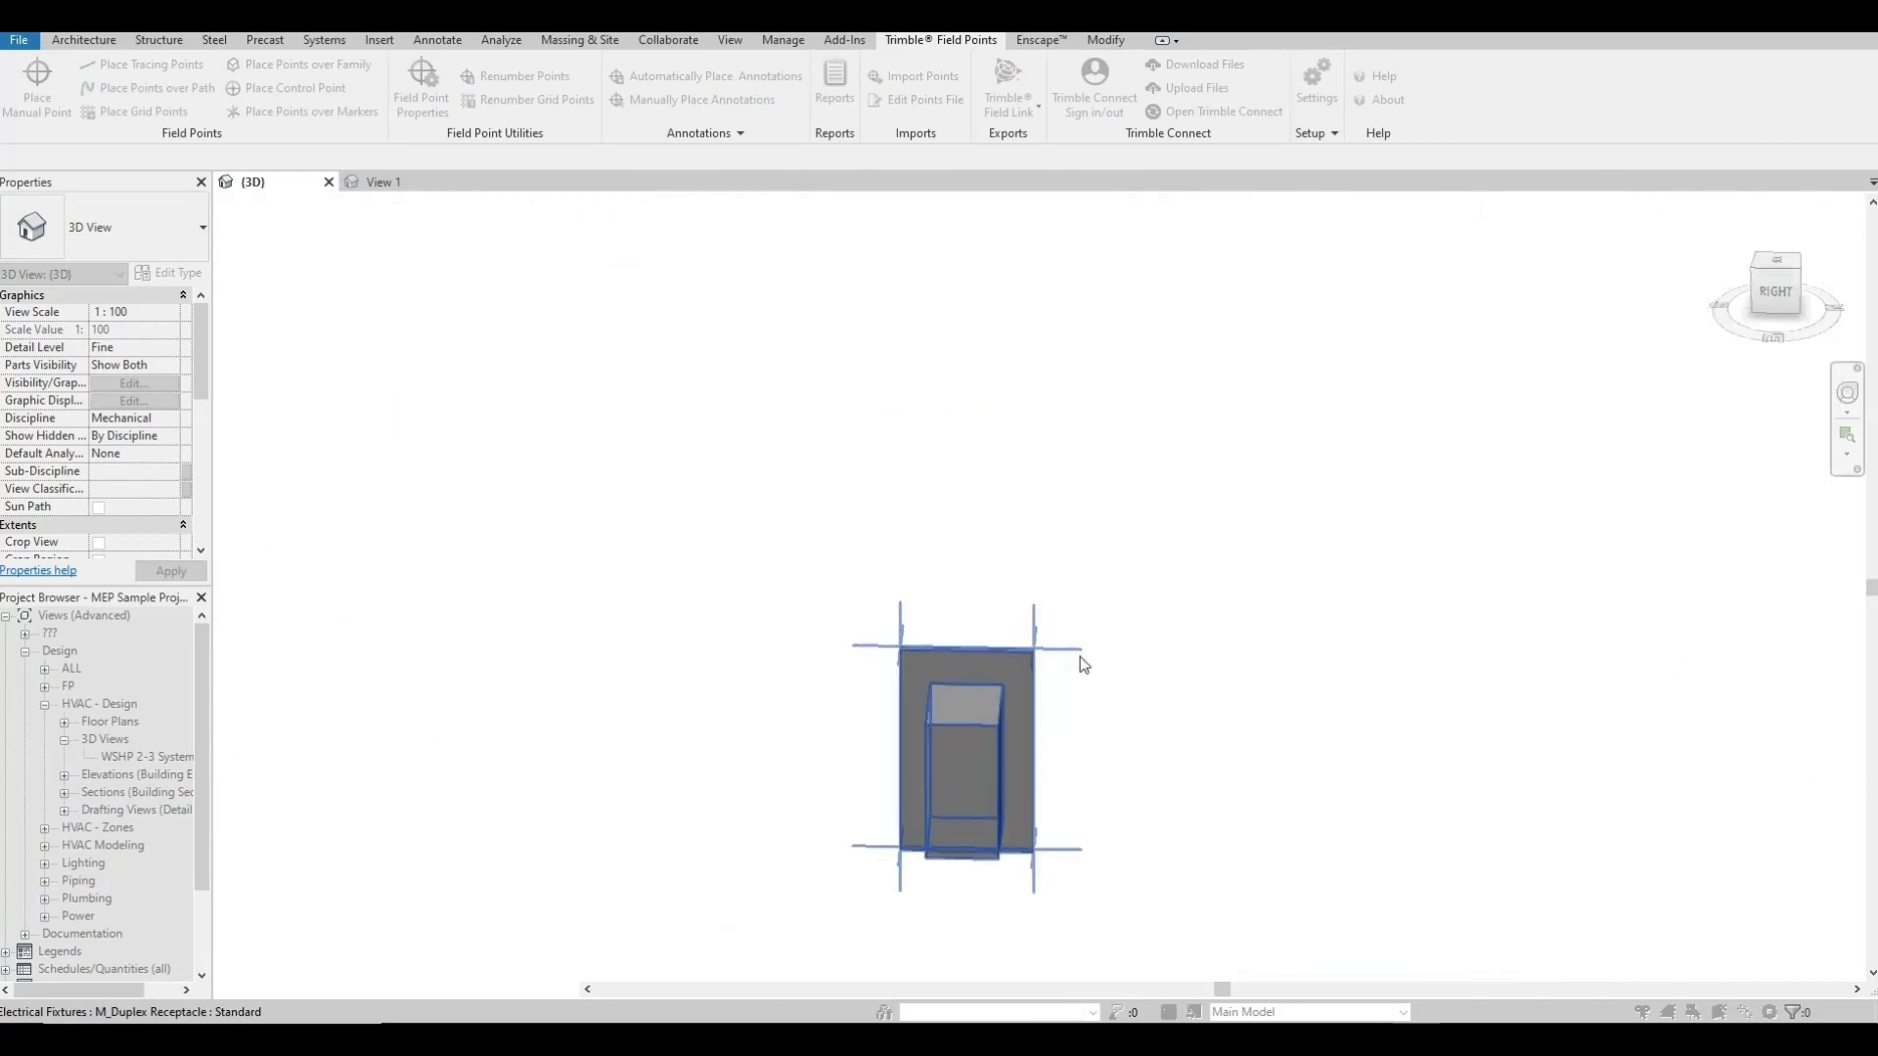
left_click(1080, 658)
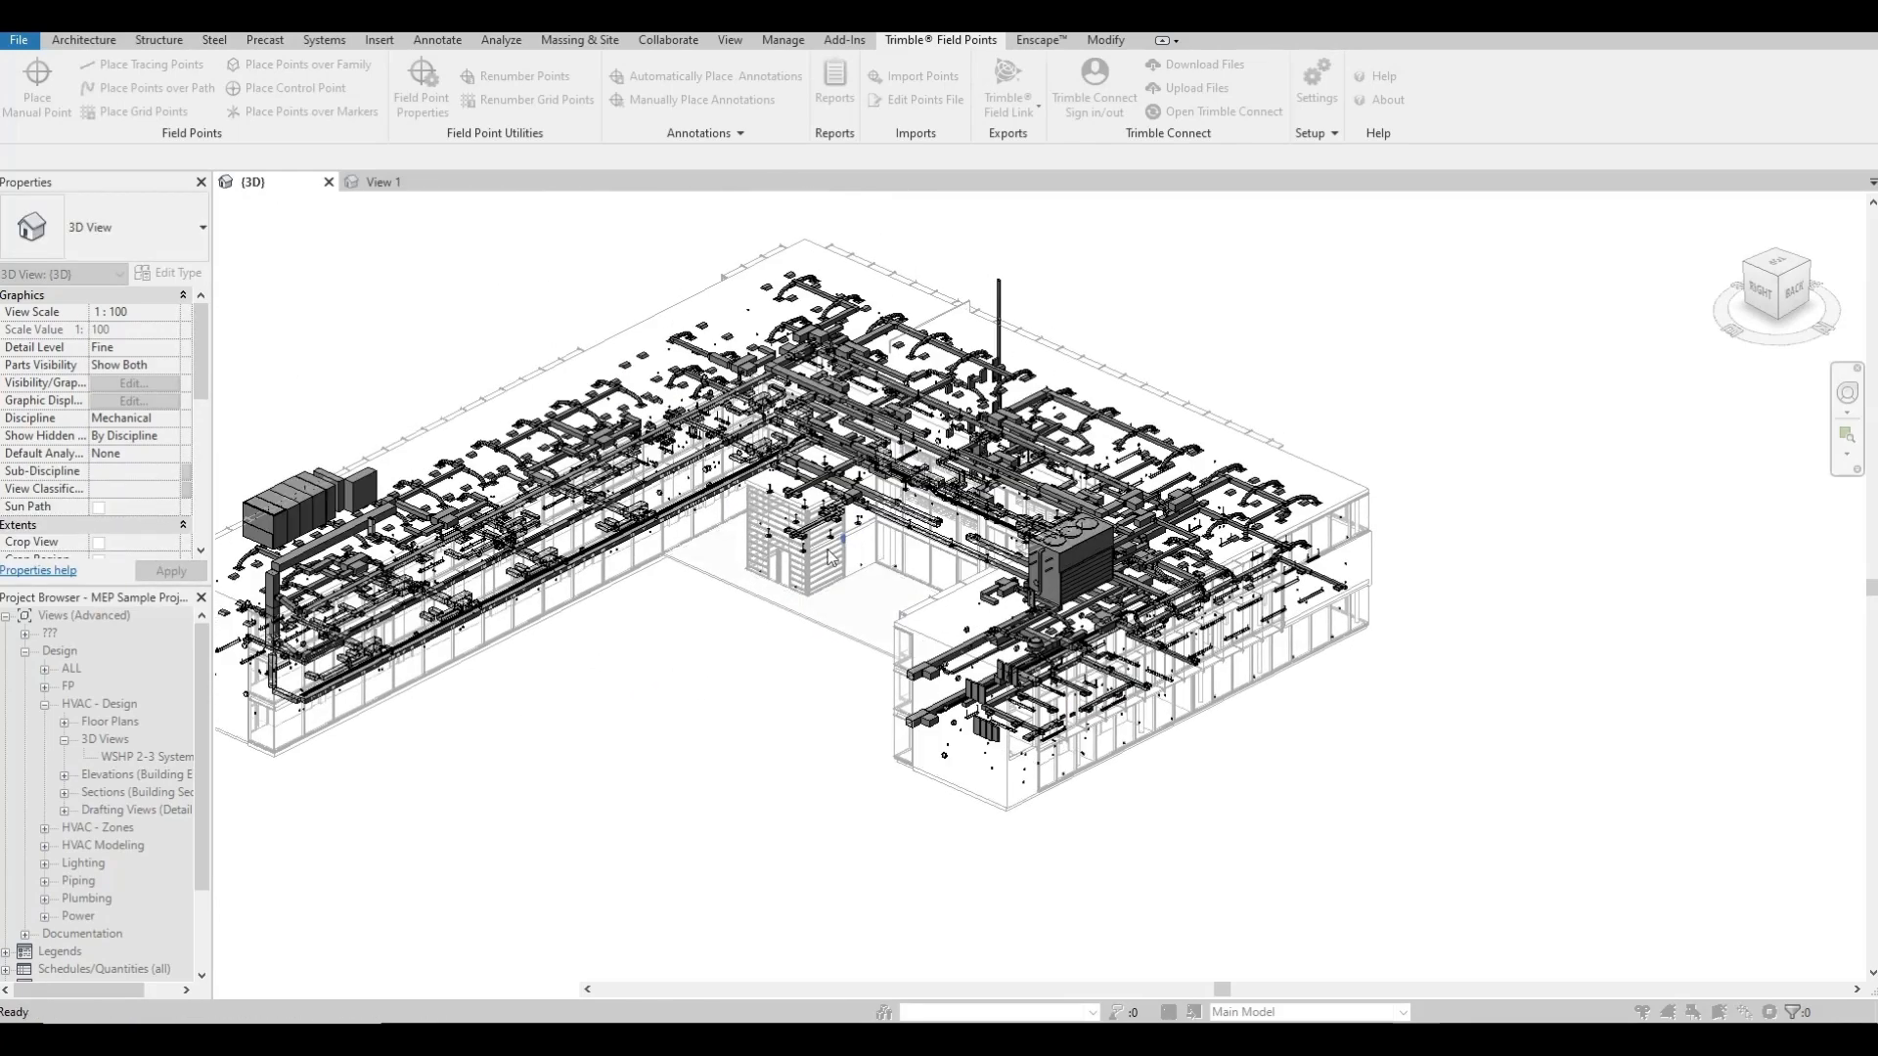
middle_click_drag(694, 556, 876, 558)
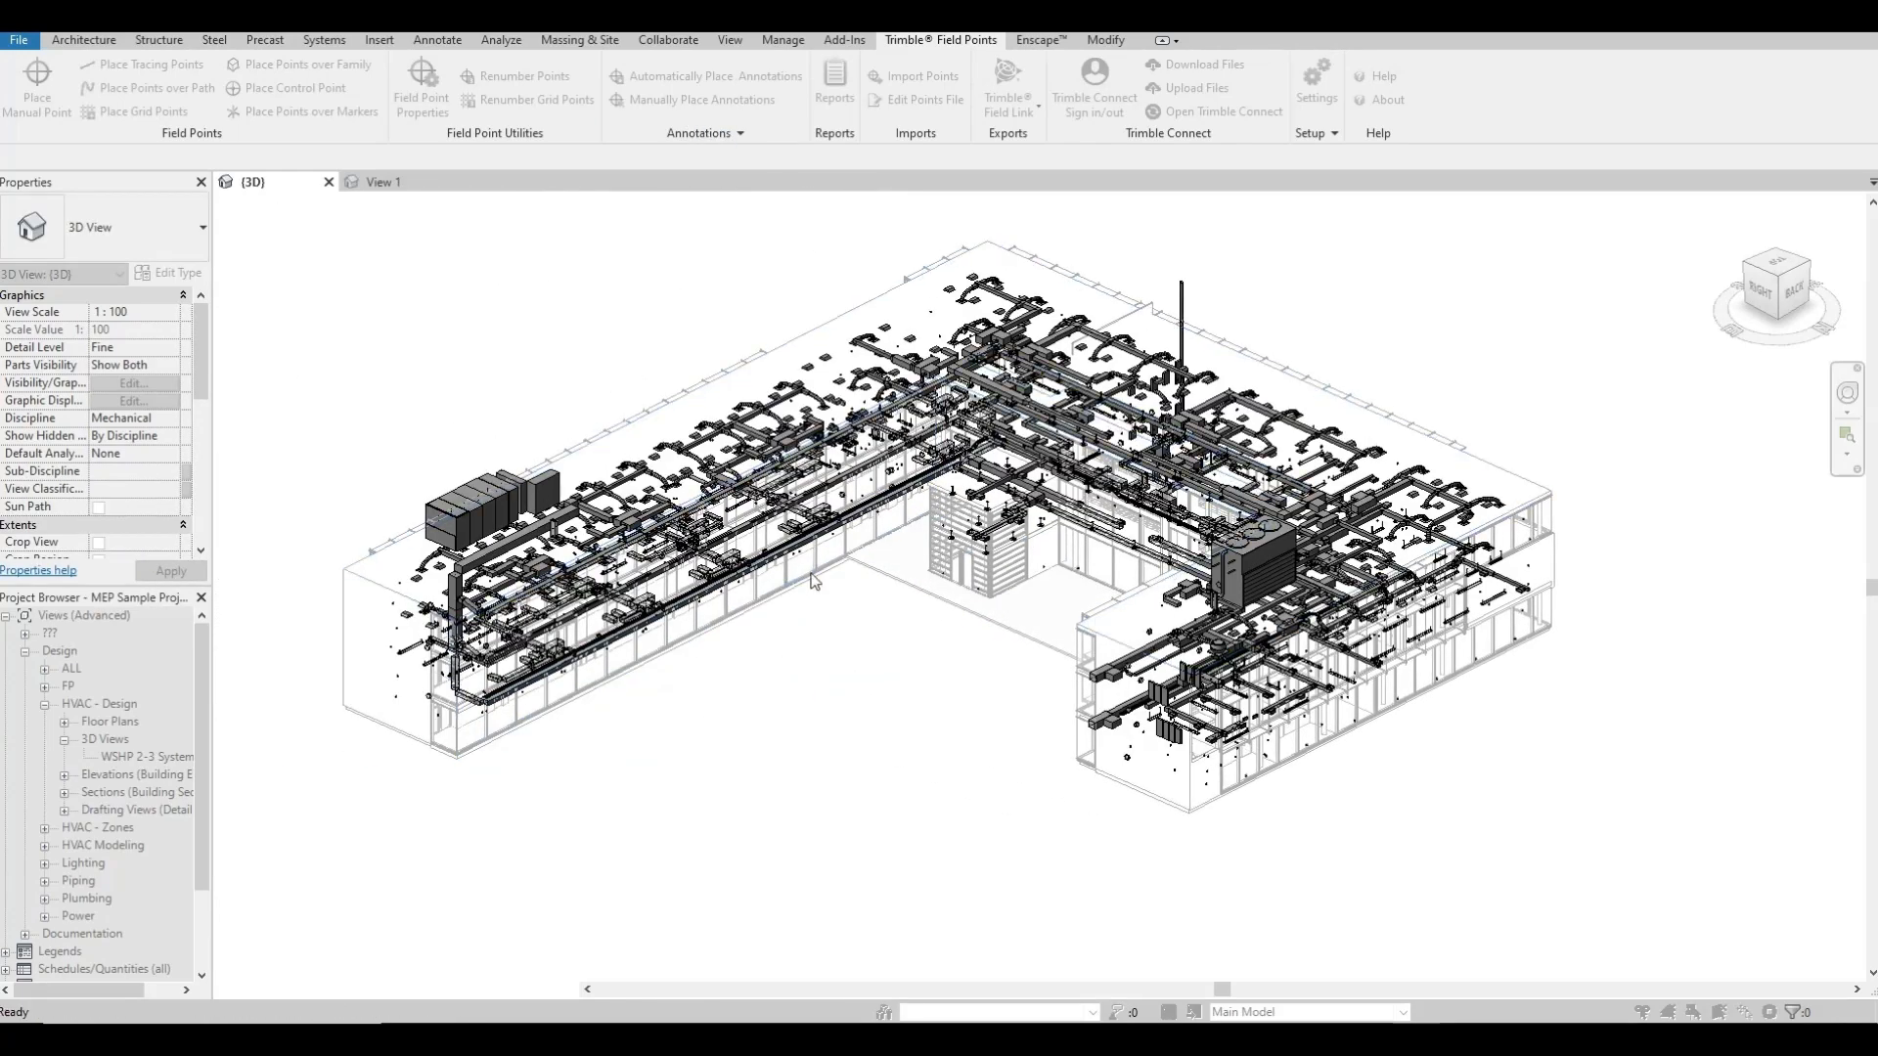
key("Escape")
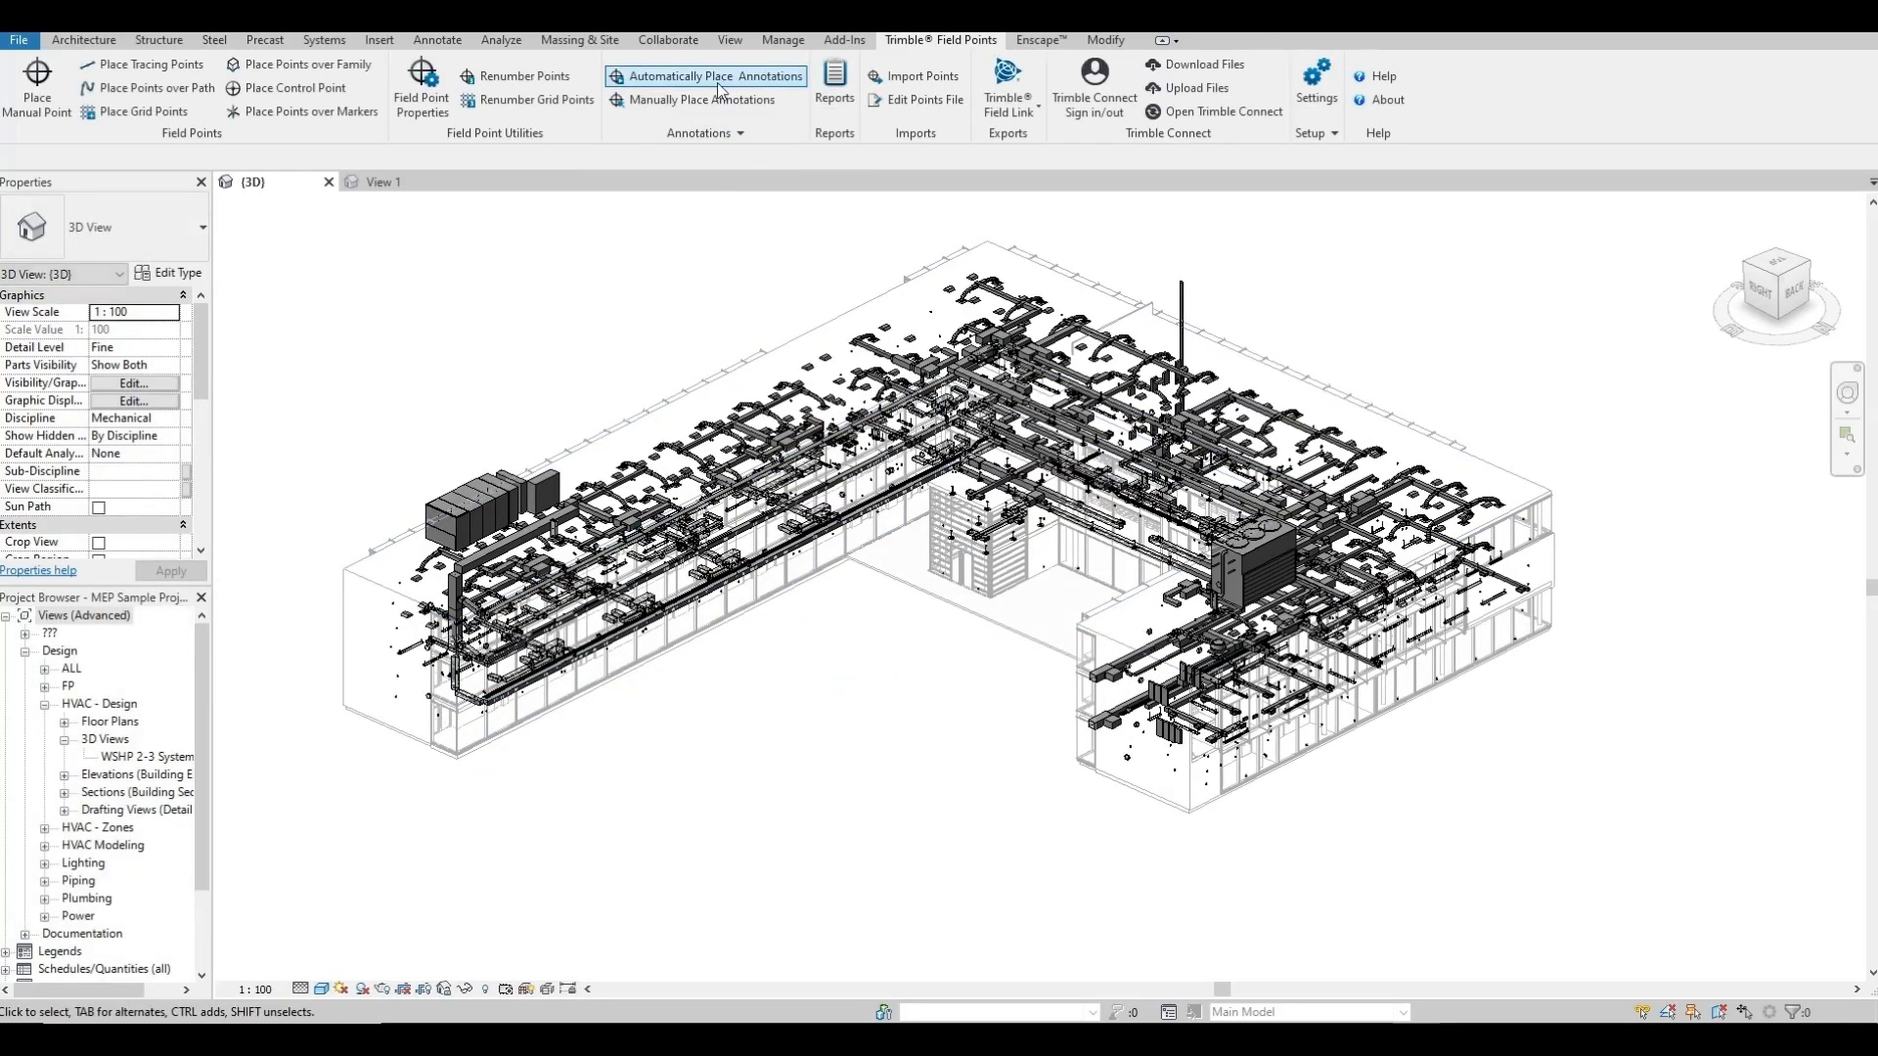
- Review the report type and group filters available for field point reports, without generating a report
left_click(822, 88)
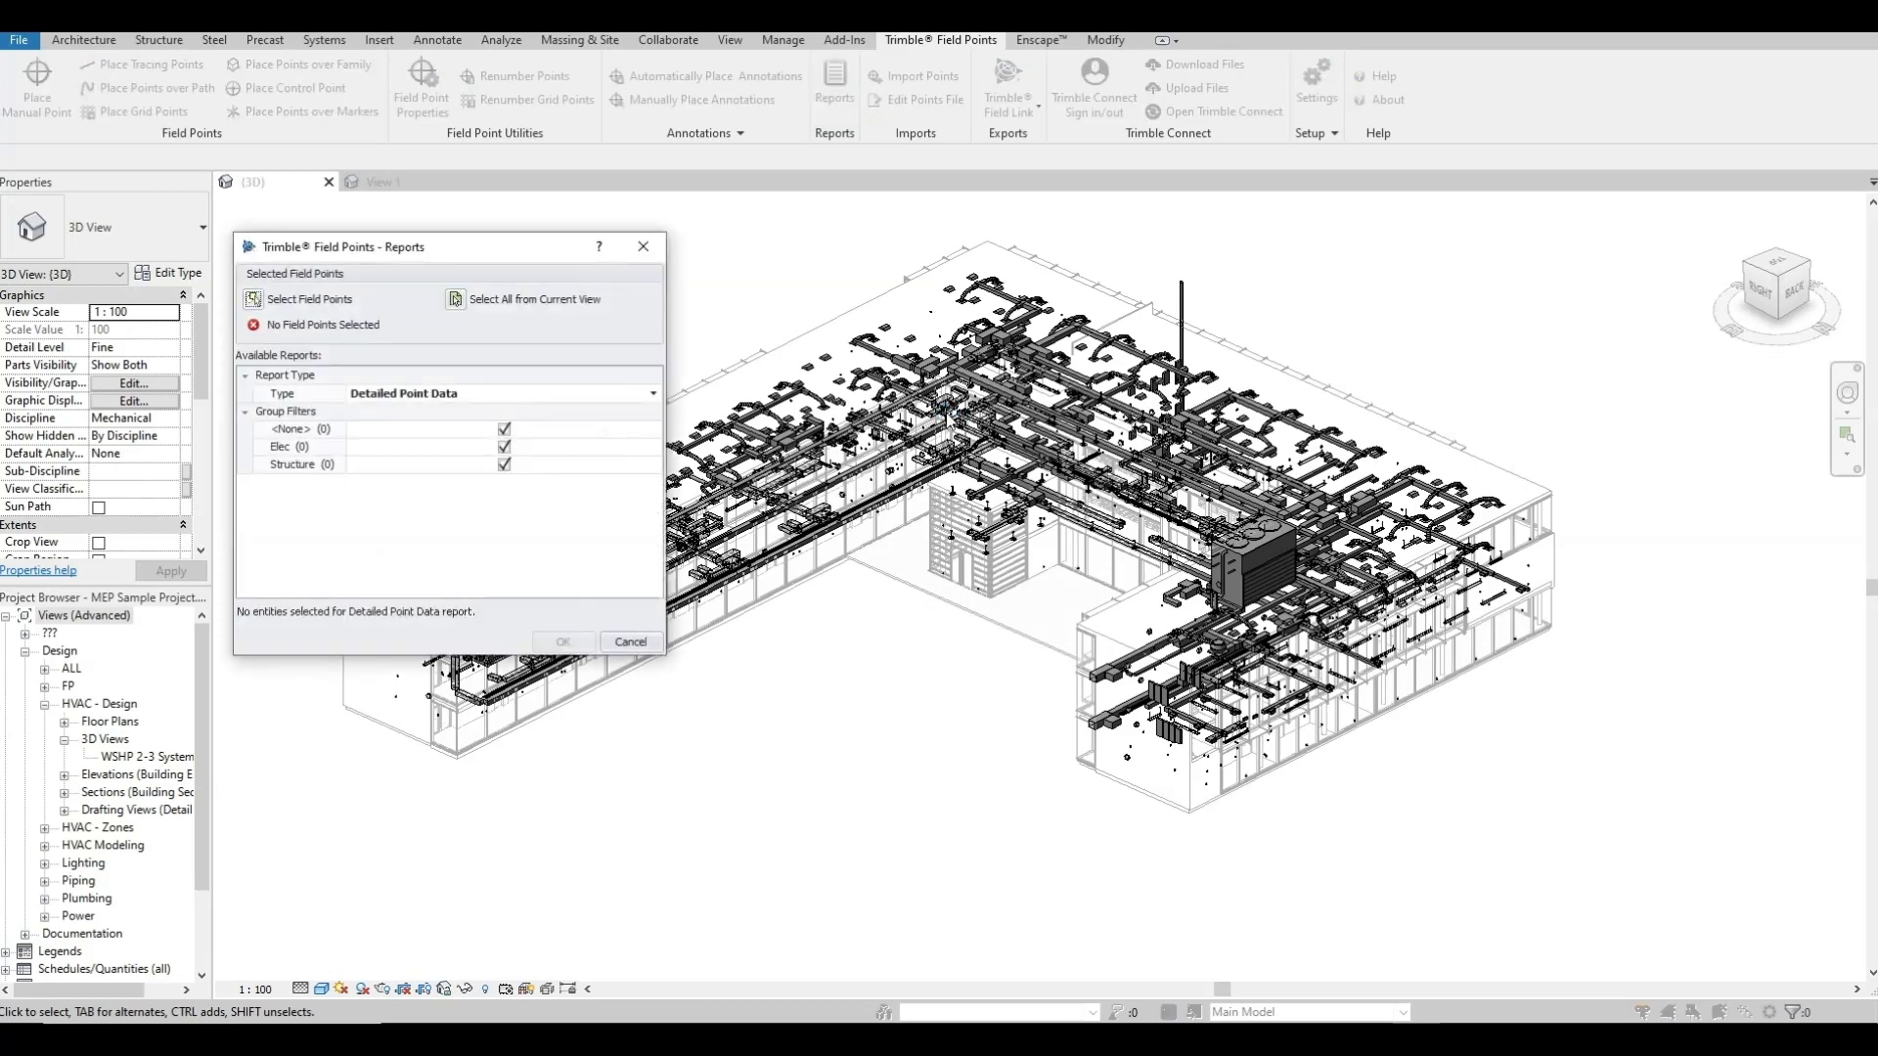
left_click_drag(472, 253, 419, 291)
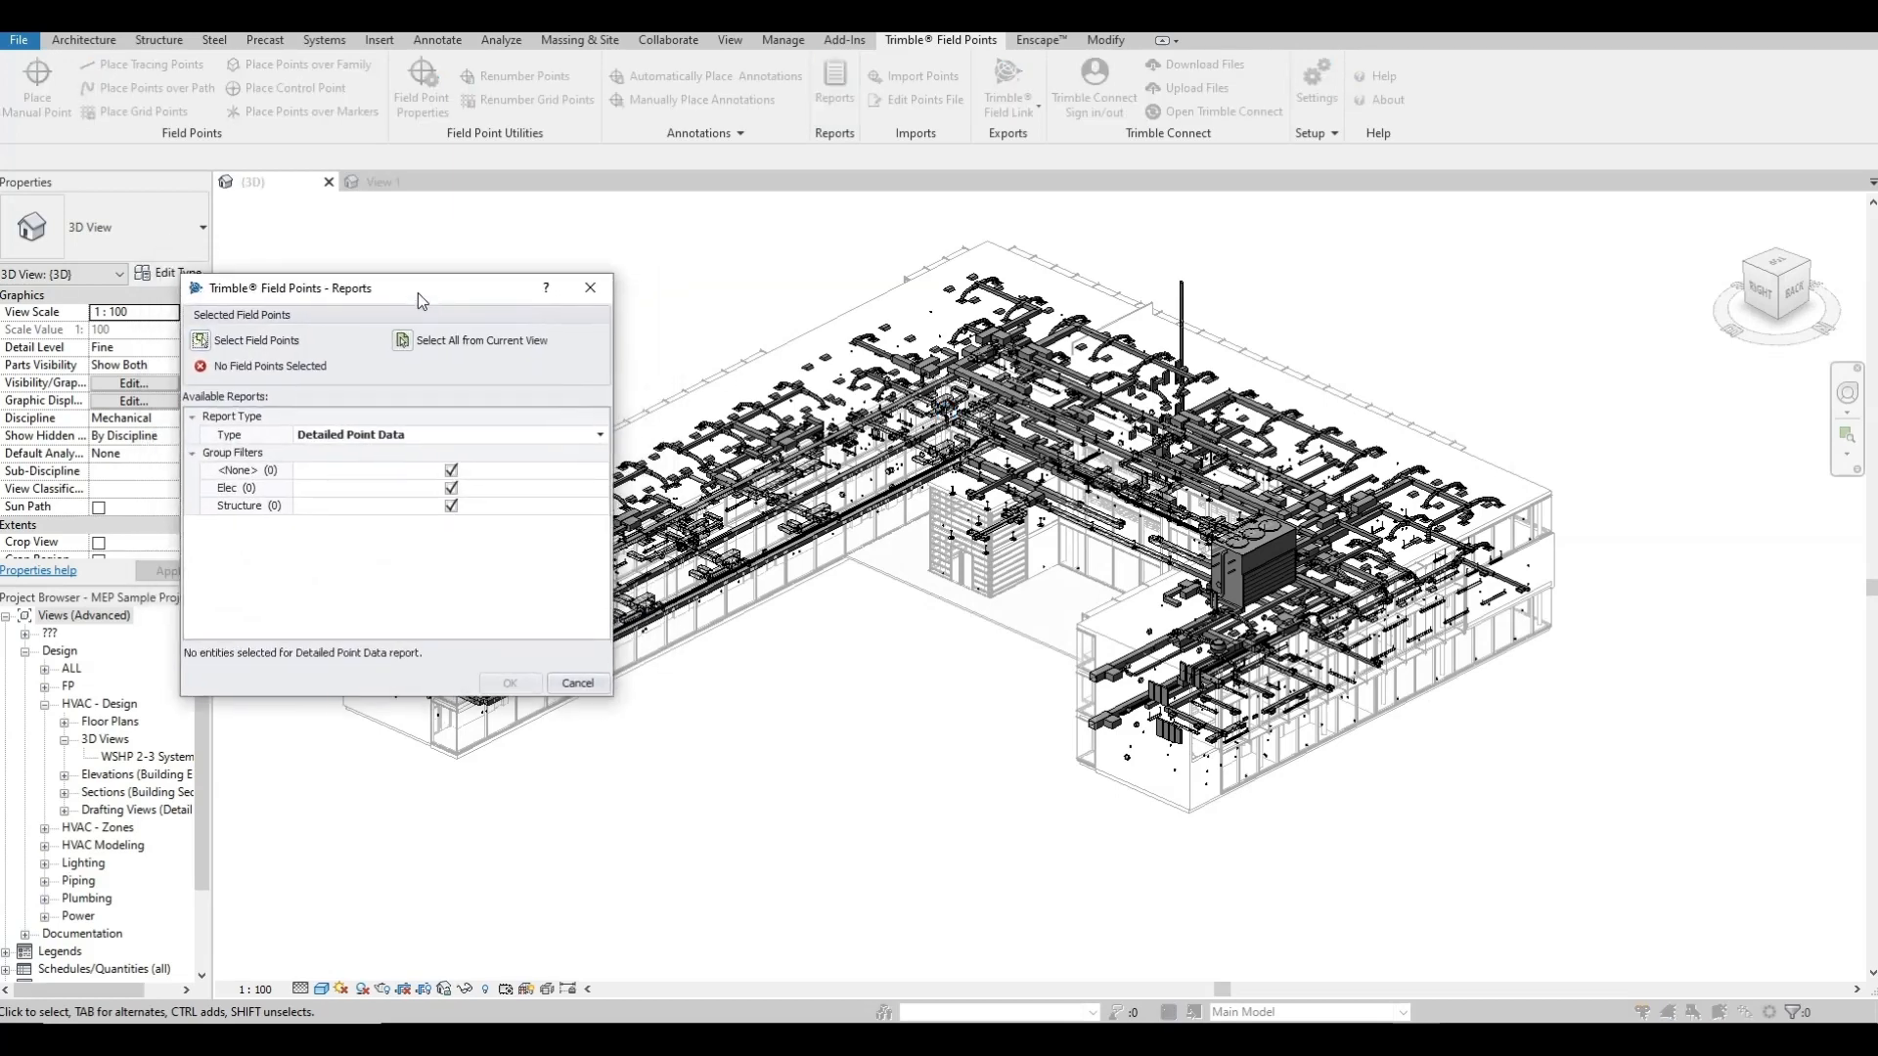
left_click(585, 286)
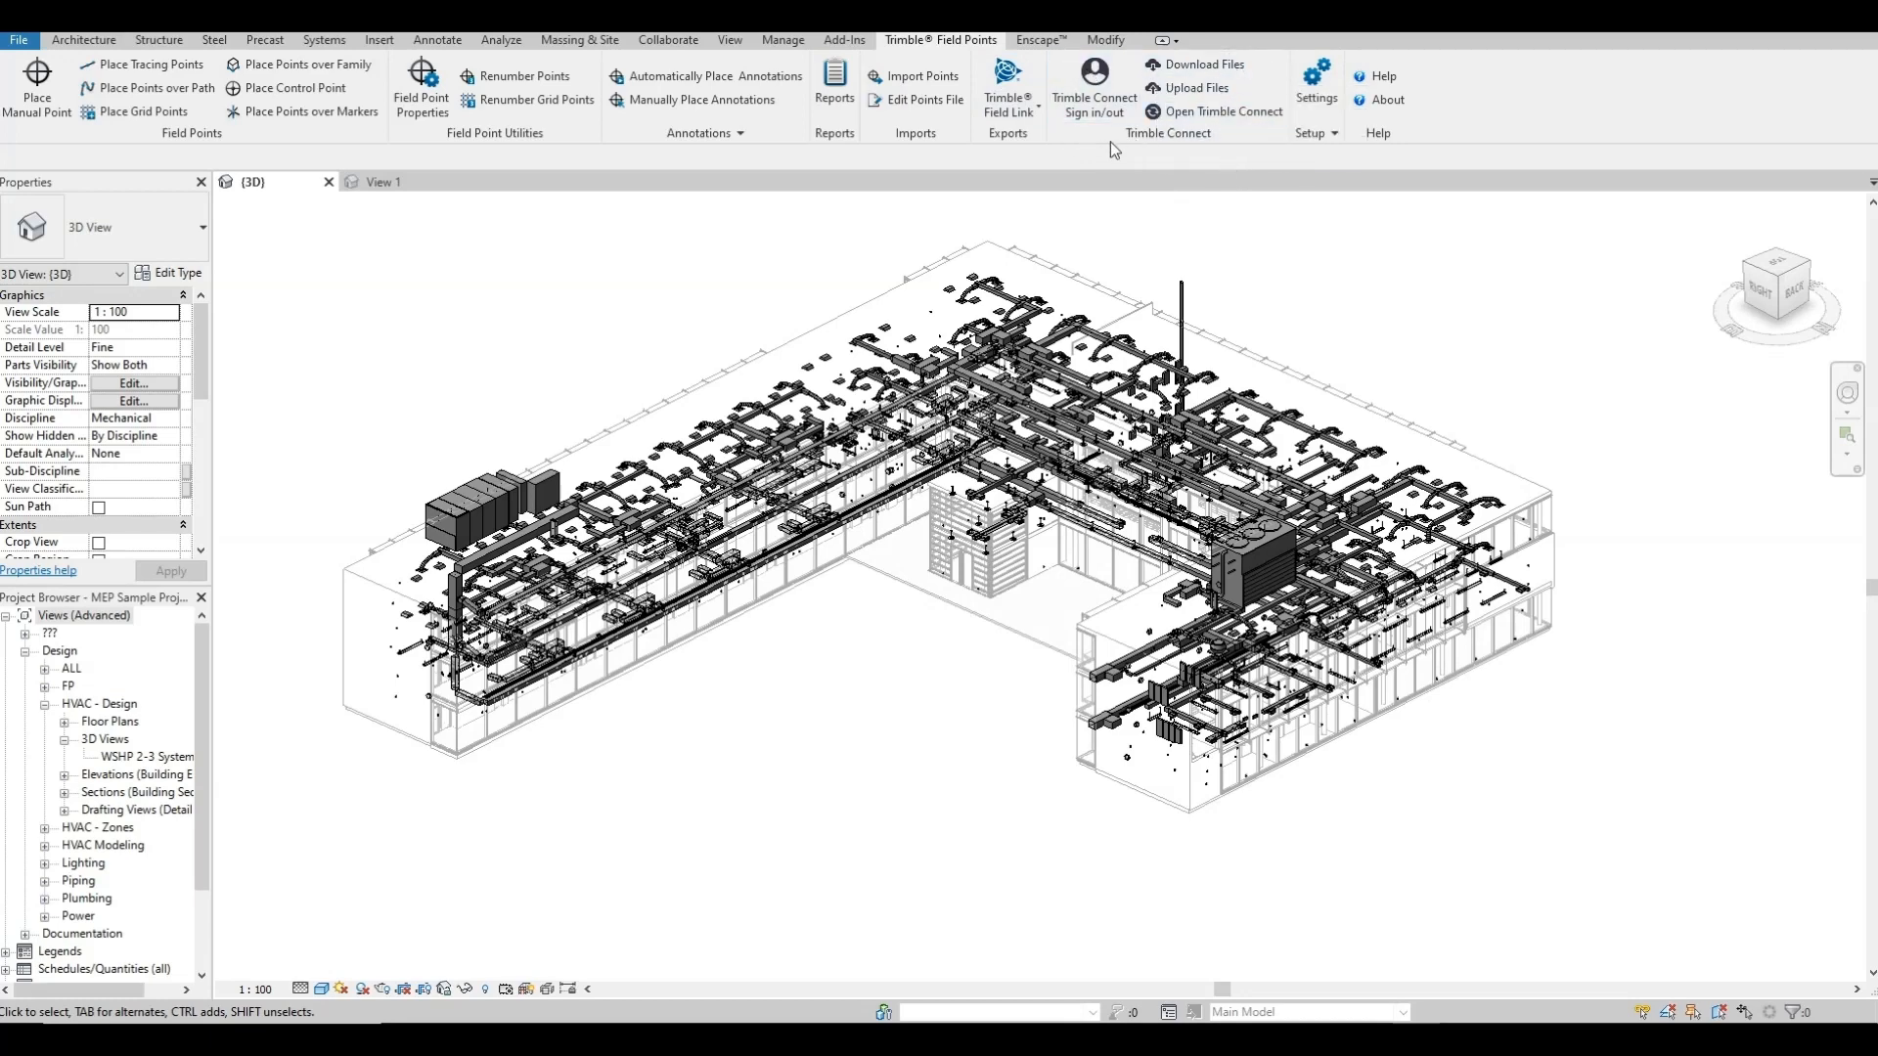
- Set up a Trimble Field Link export of all field points in the current view, including all groups
left_click(998, 115)
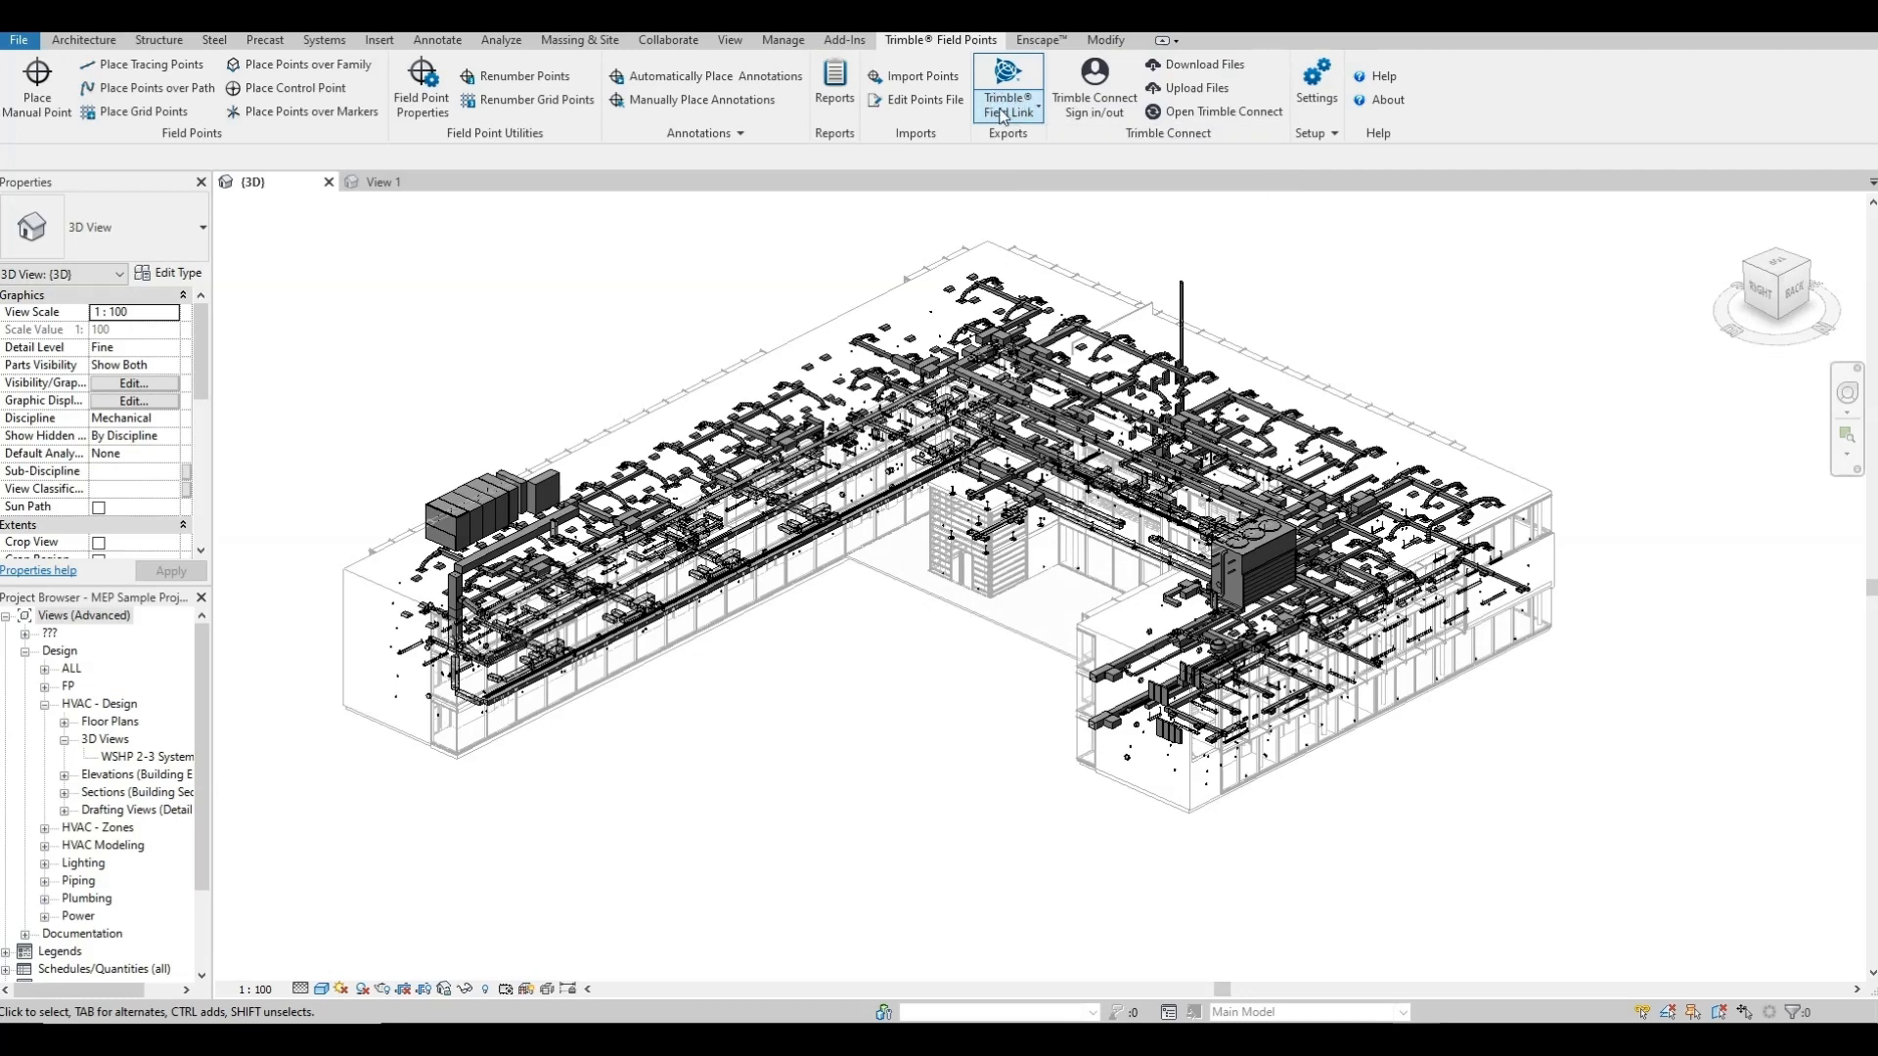
left_click(1021, 78)
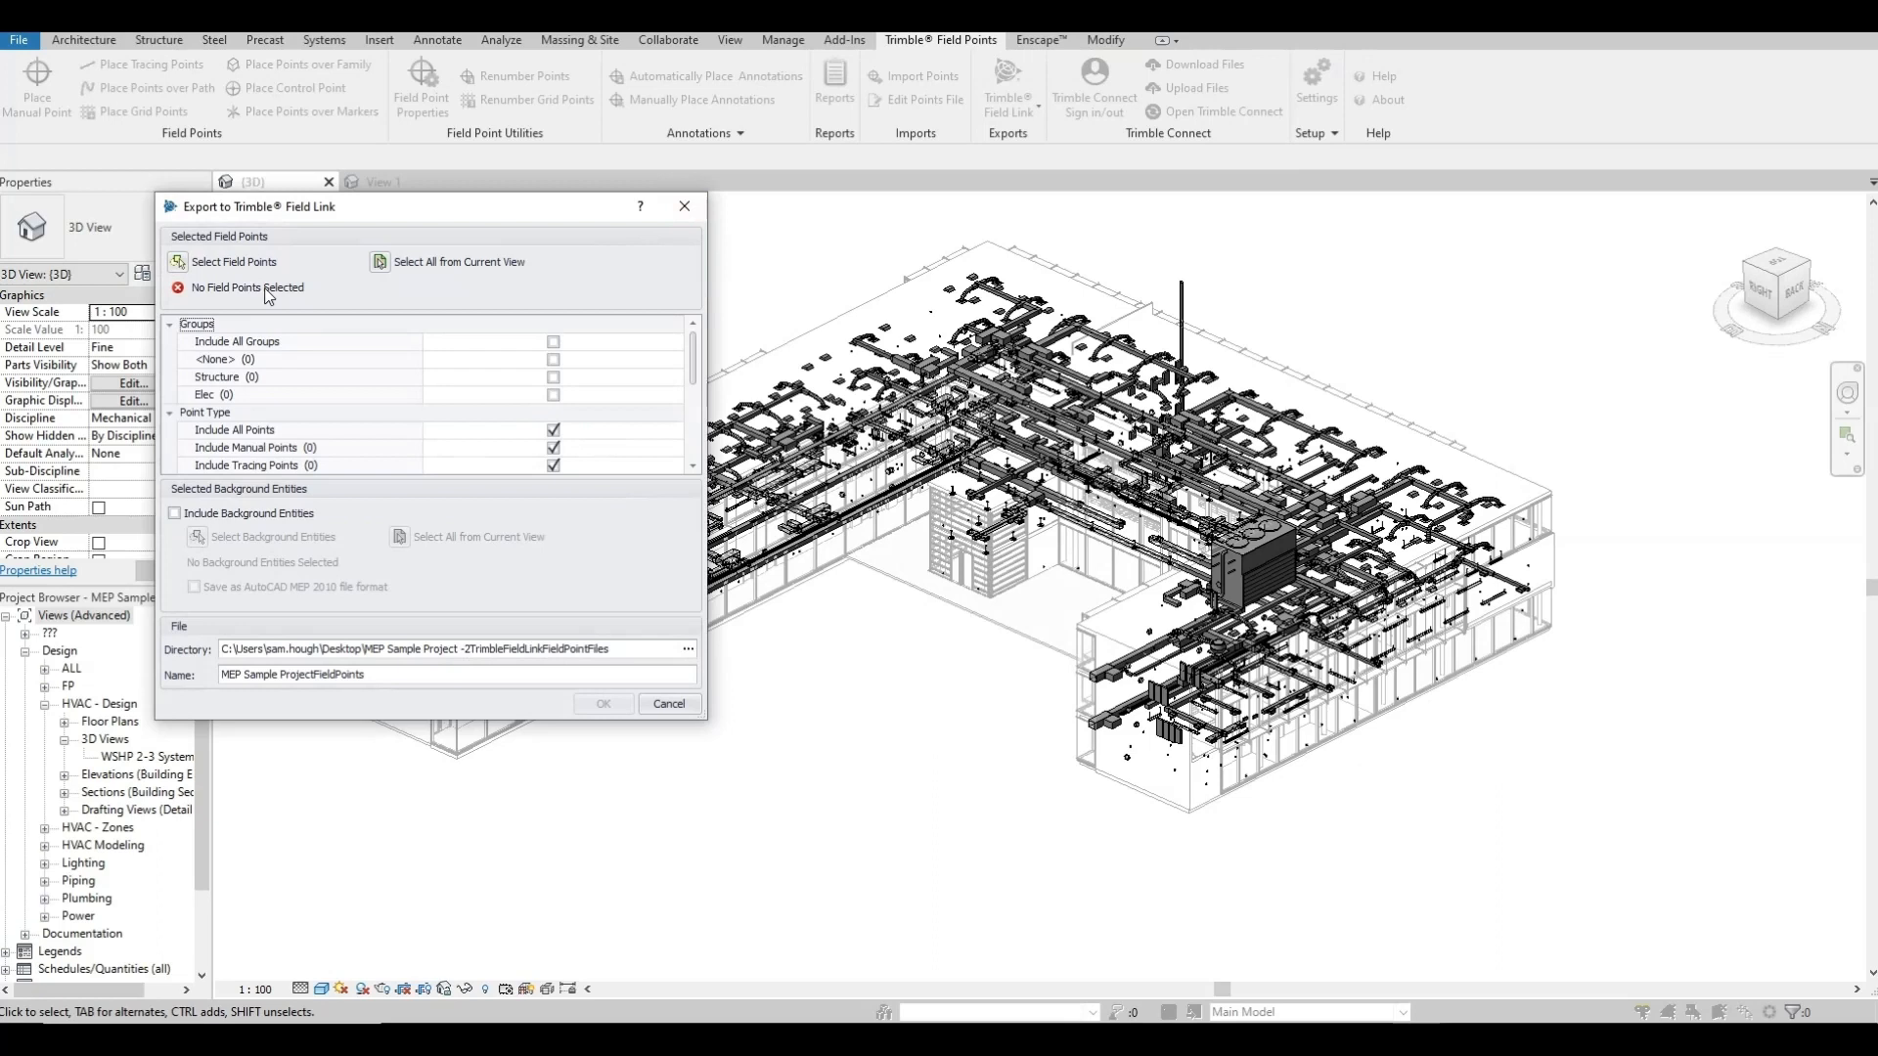
left_click(379, 262)
left_click(553, 342)
left_click(552, 344)
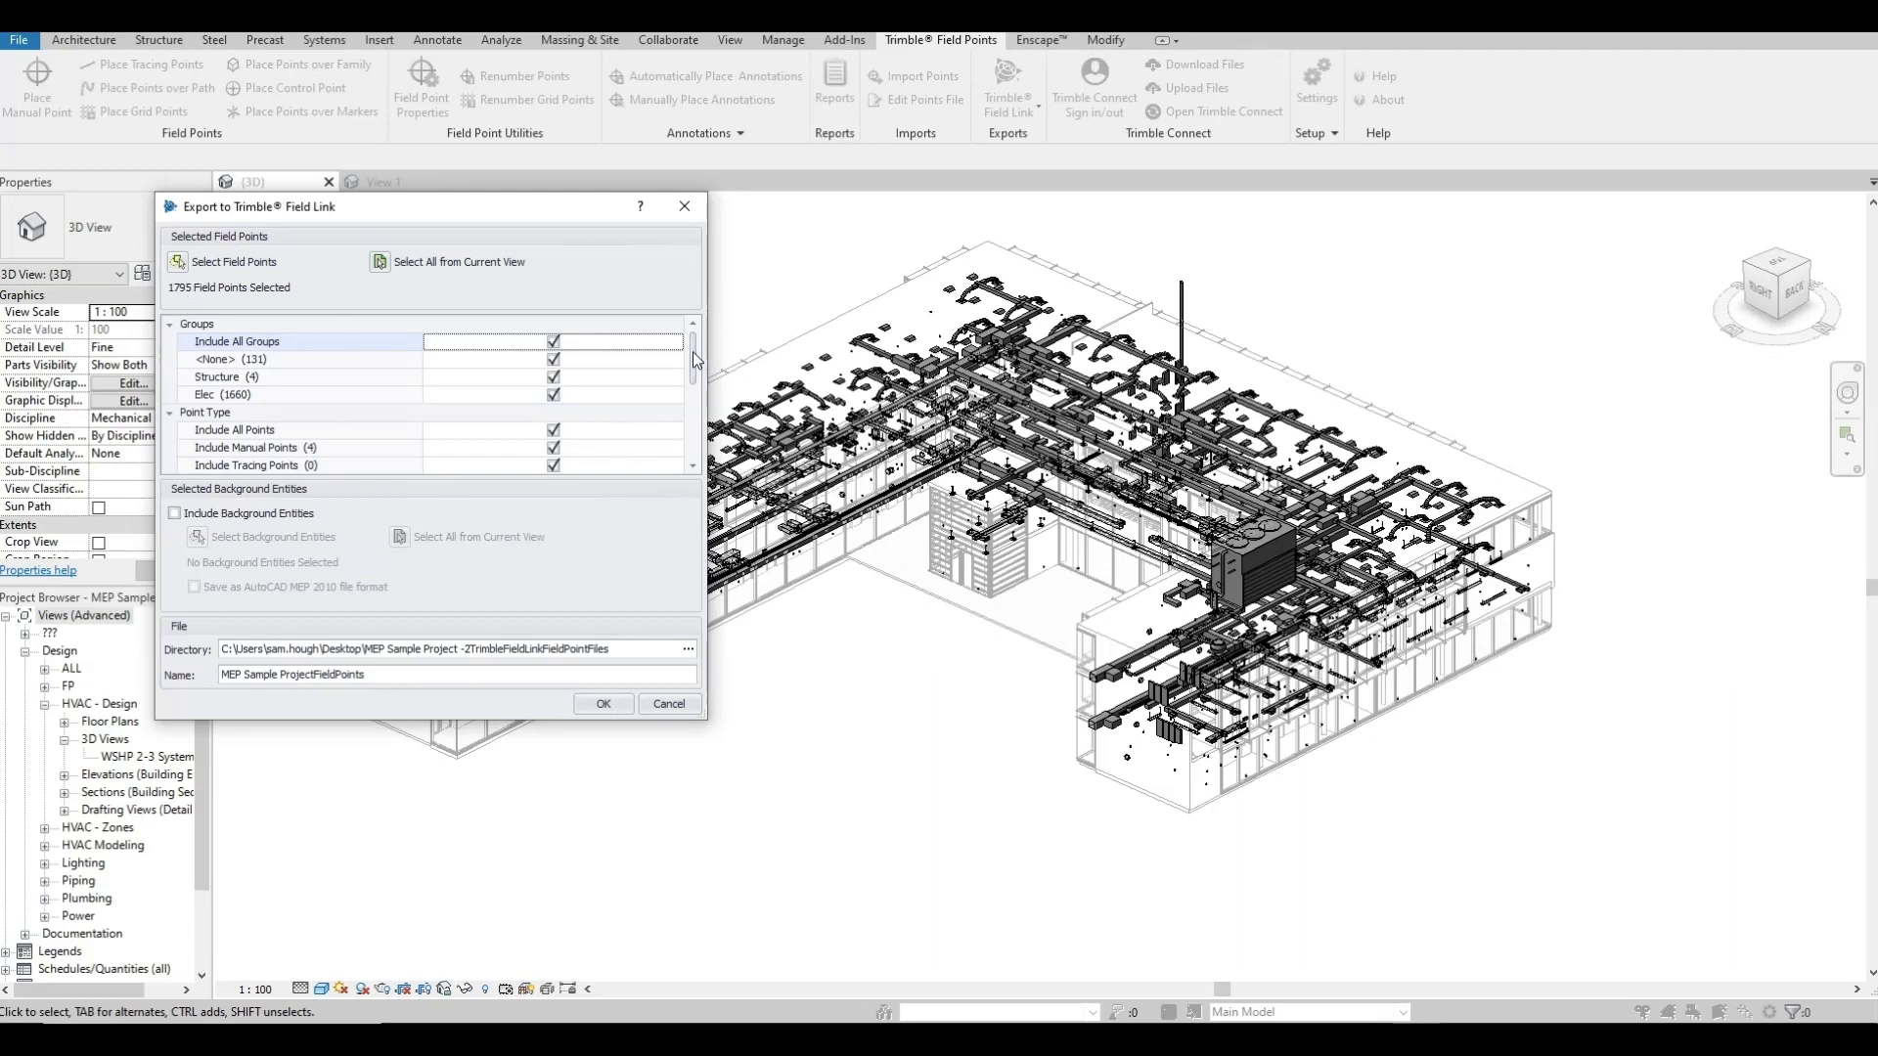
- Review the export's point types, options and output location, and open the folder selection for the directory
left_click_drag(695, 360, 695, 456)
scroll(577, 452, "up", 3)
scroll(587, 440, "down", 3)
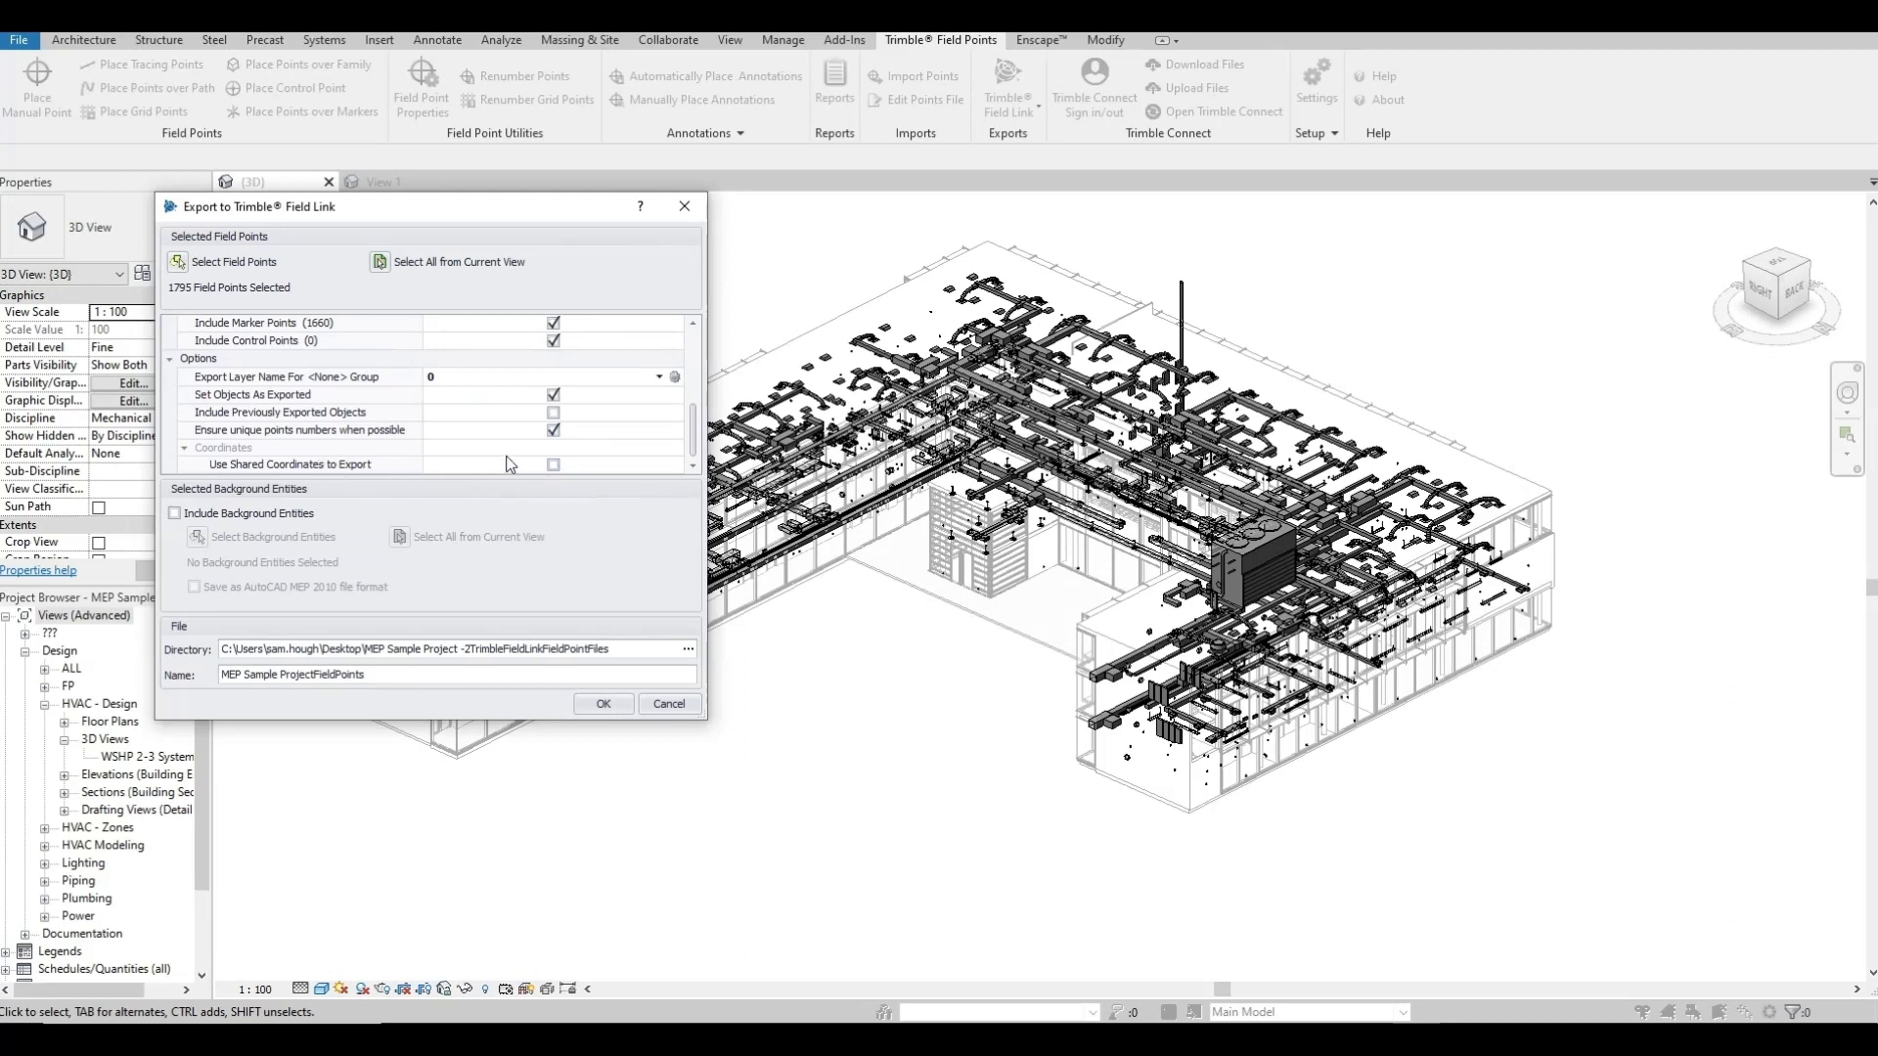
scroll(553, 454, "up", 3)
scroll(399, 413, "down", 3)
scroll(435, 397, "up", 5)
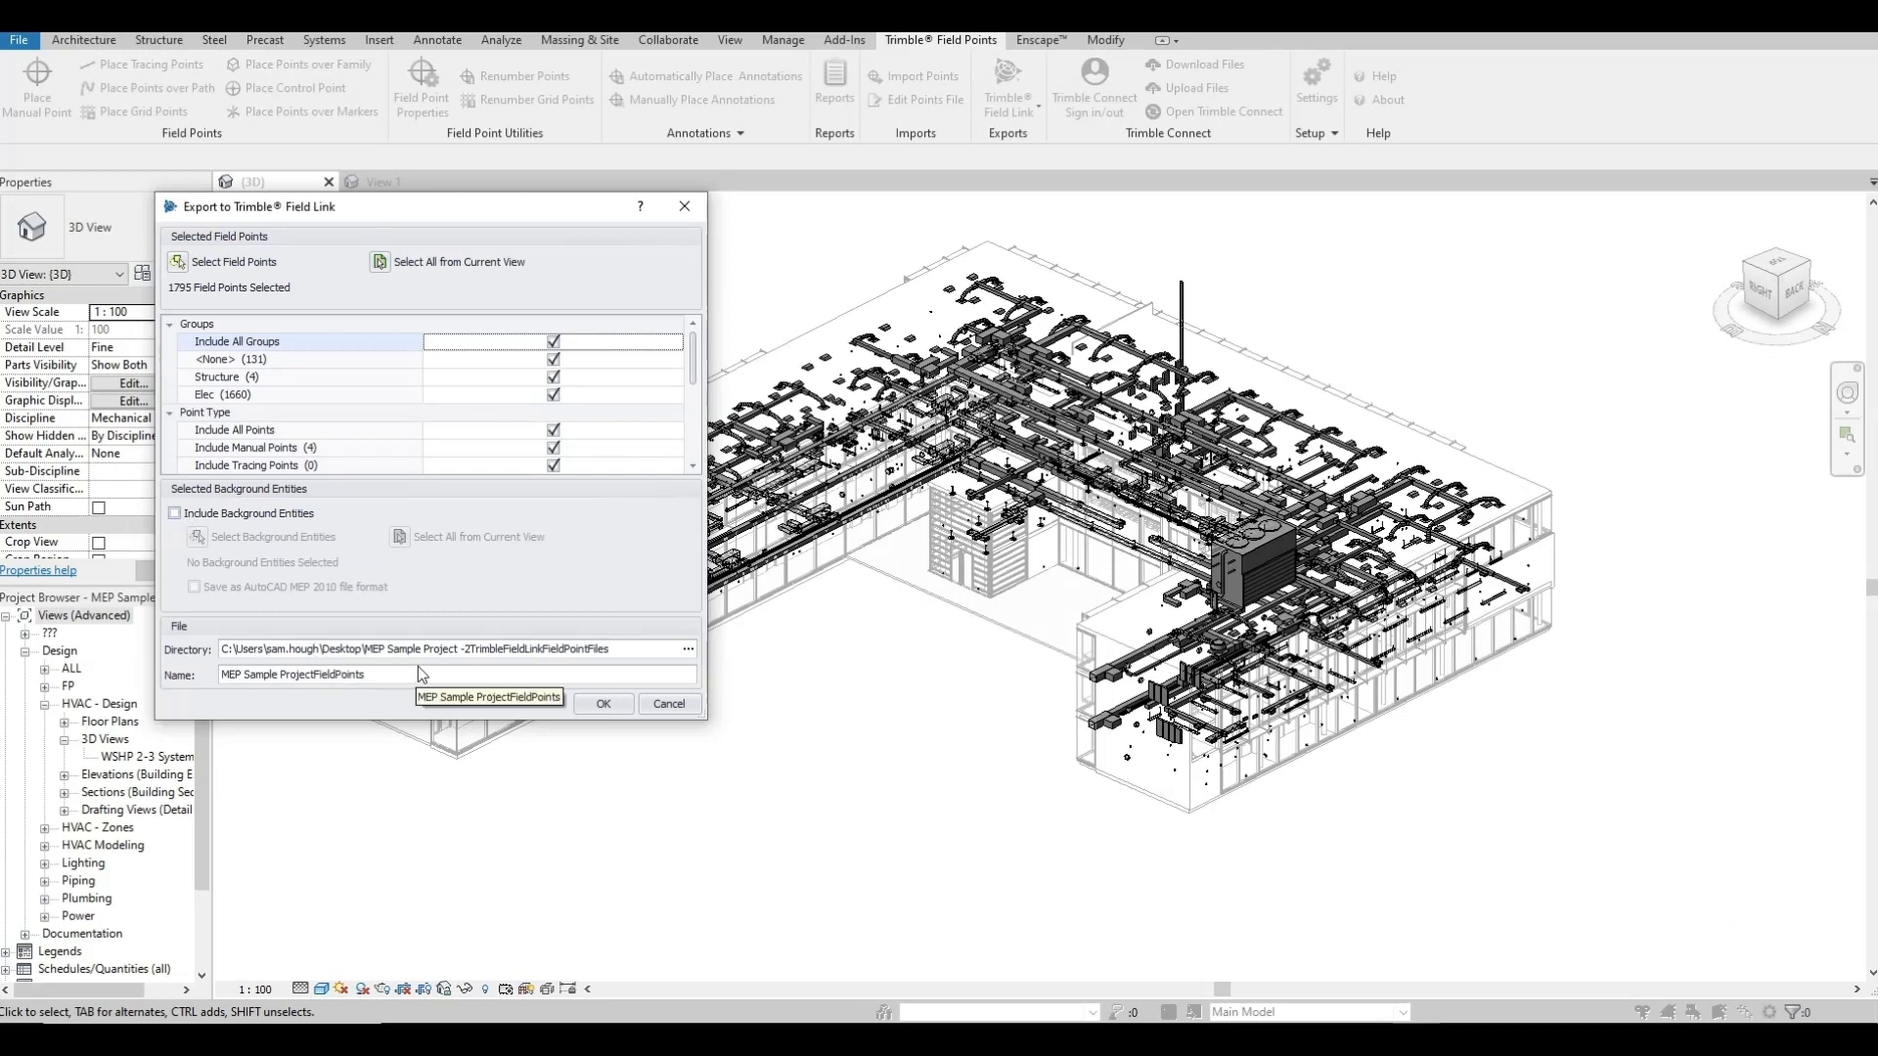
left_click_drag(635, 649, 122, 653)
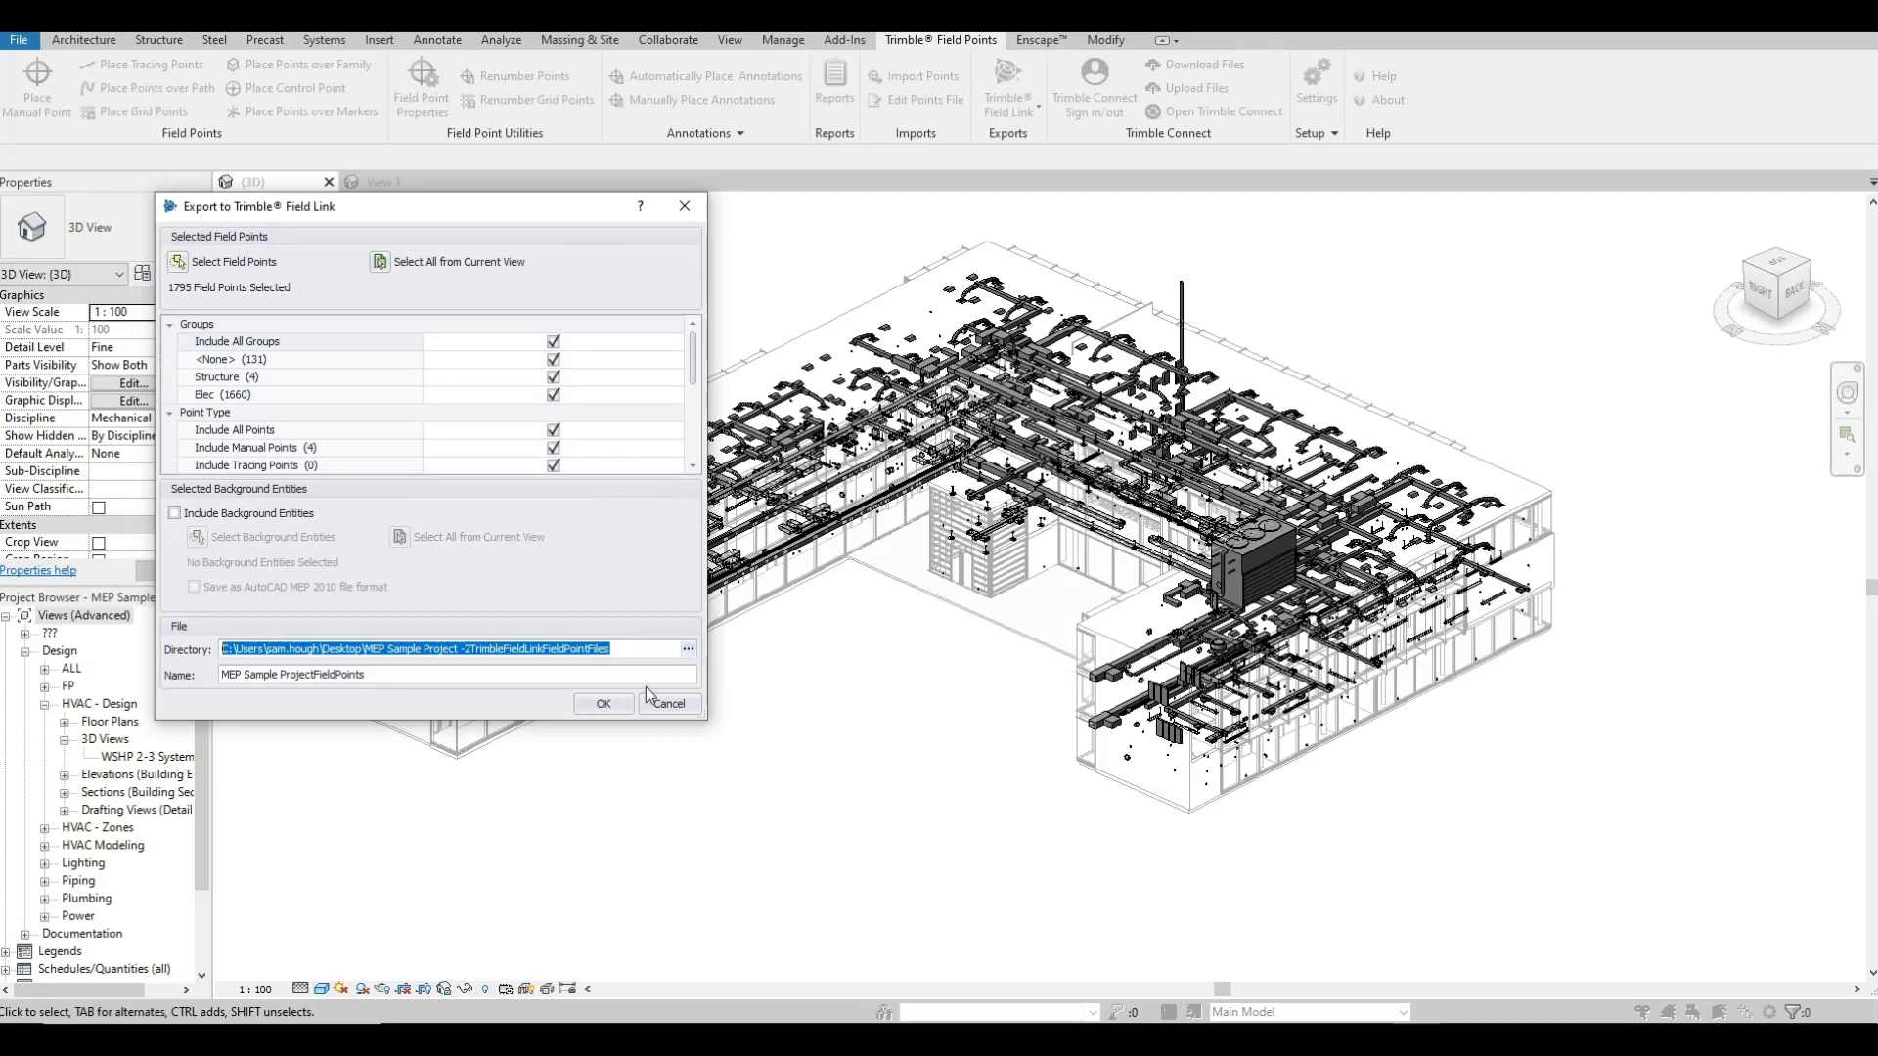
left_click(689, 646)
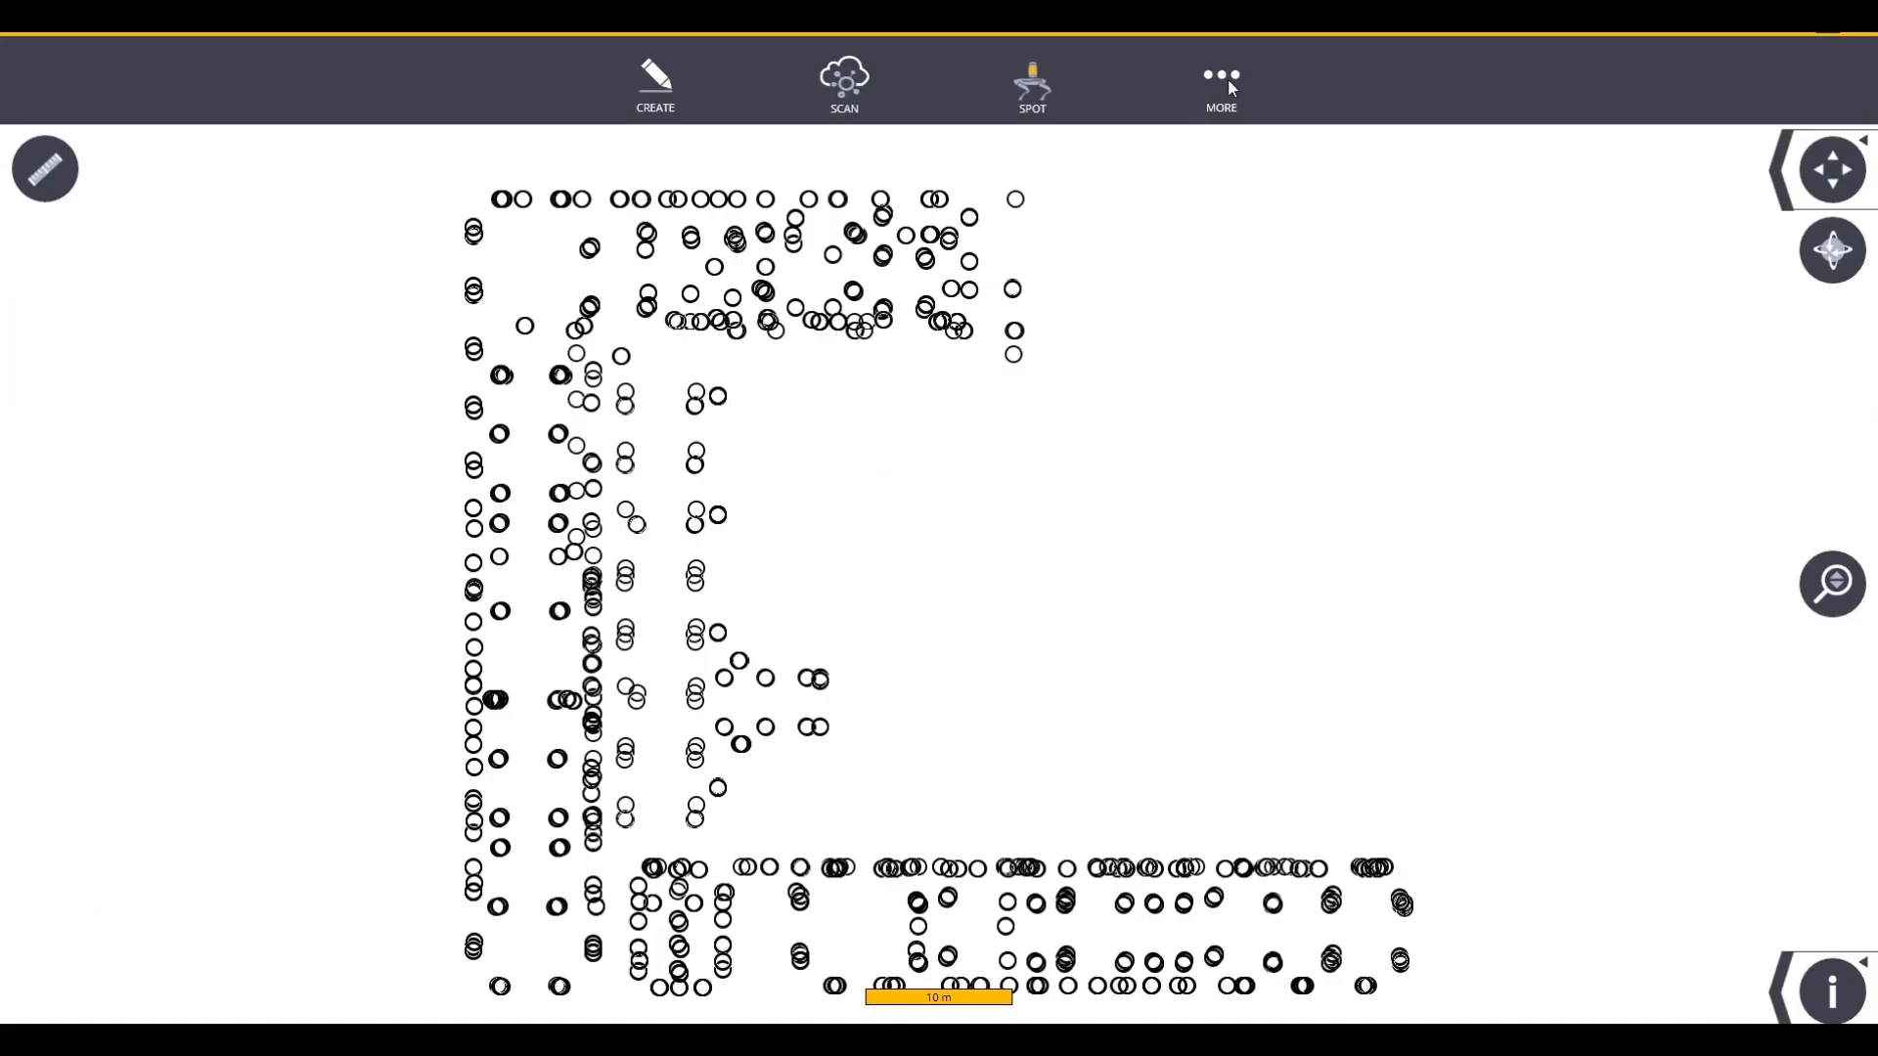
- Switch to Trimble Field Link, check the job management area, and return to the map of the exported points
left_click_drag(1148, 655, 1401, 142)
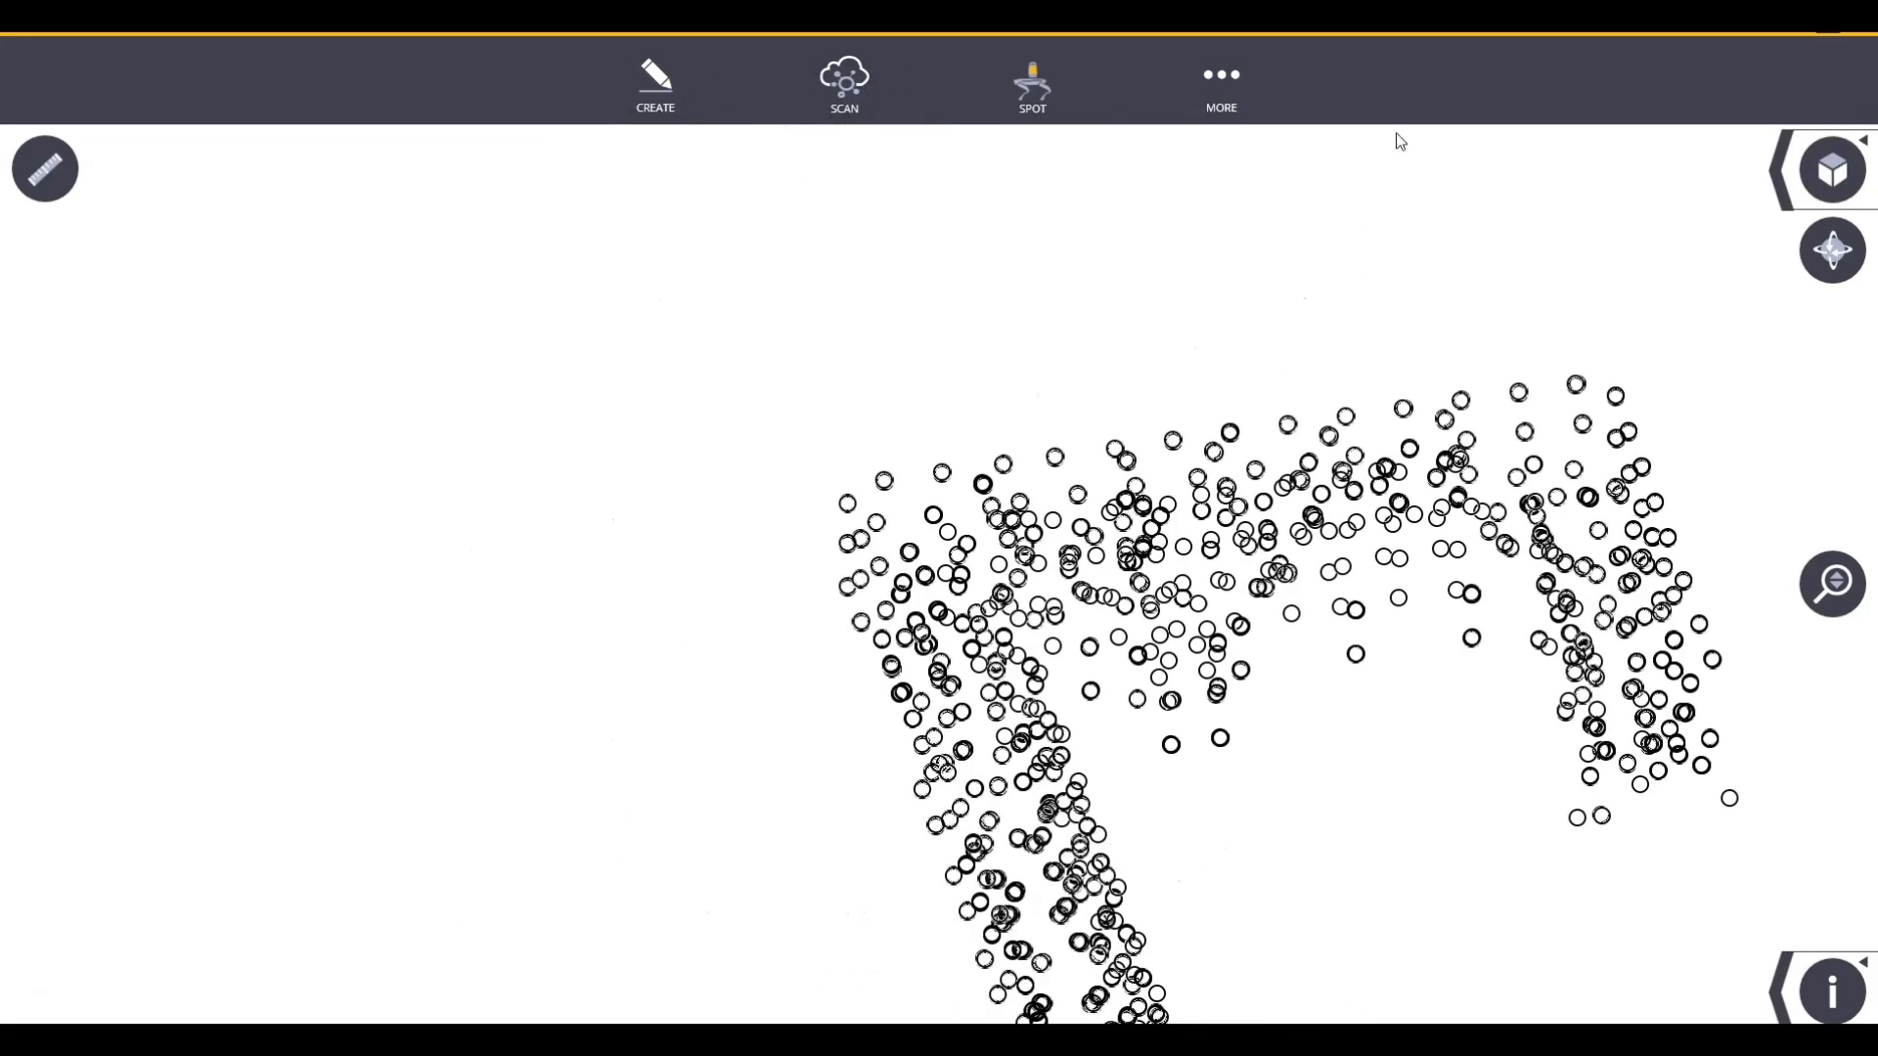
left_click(1224, 84)
left_click(1017, 396)
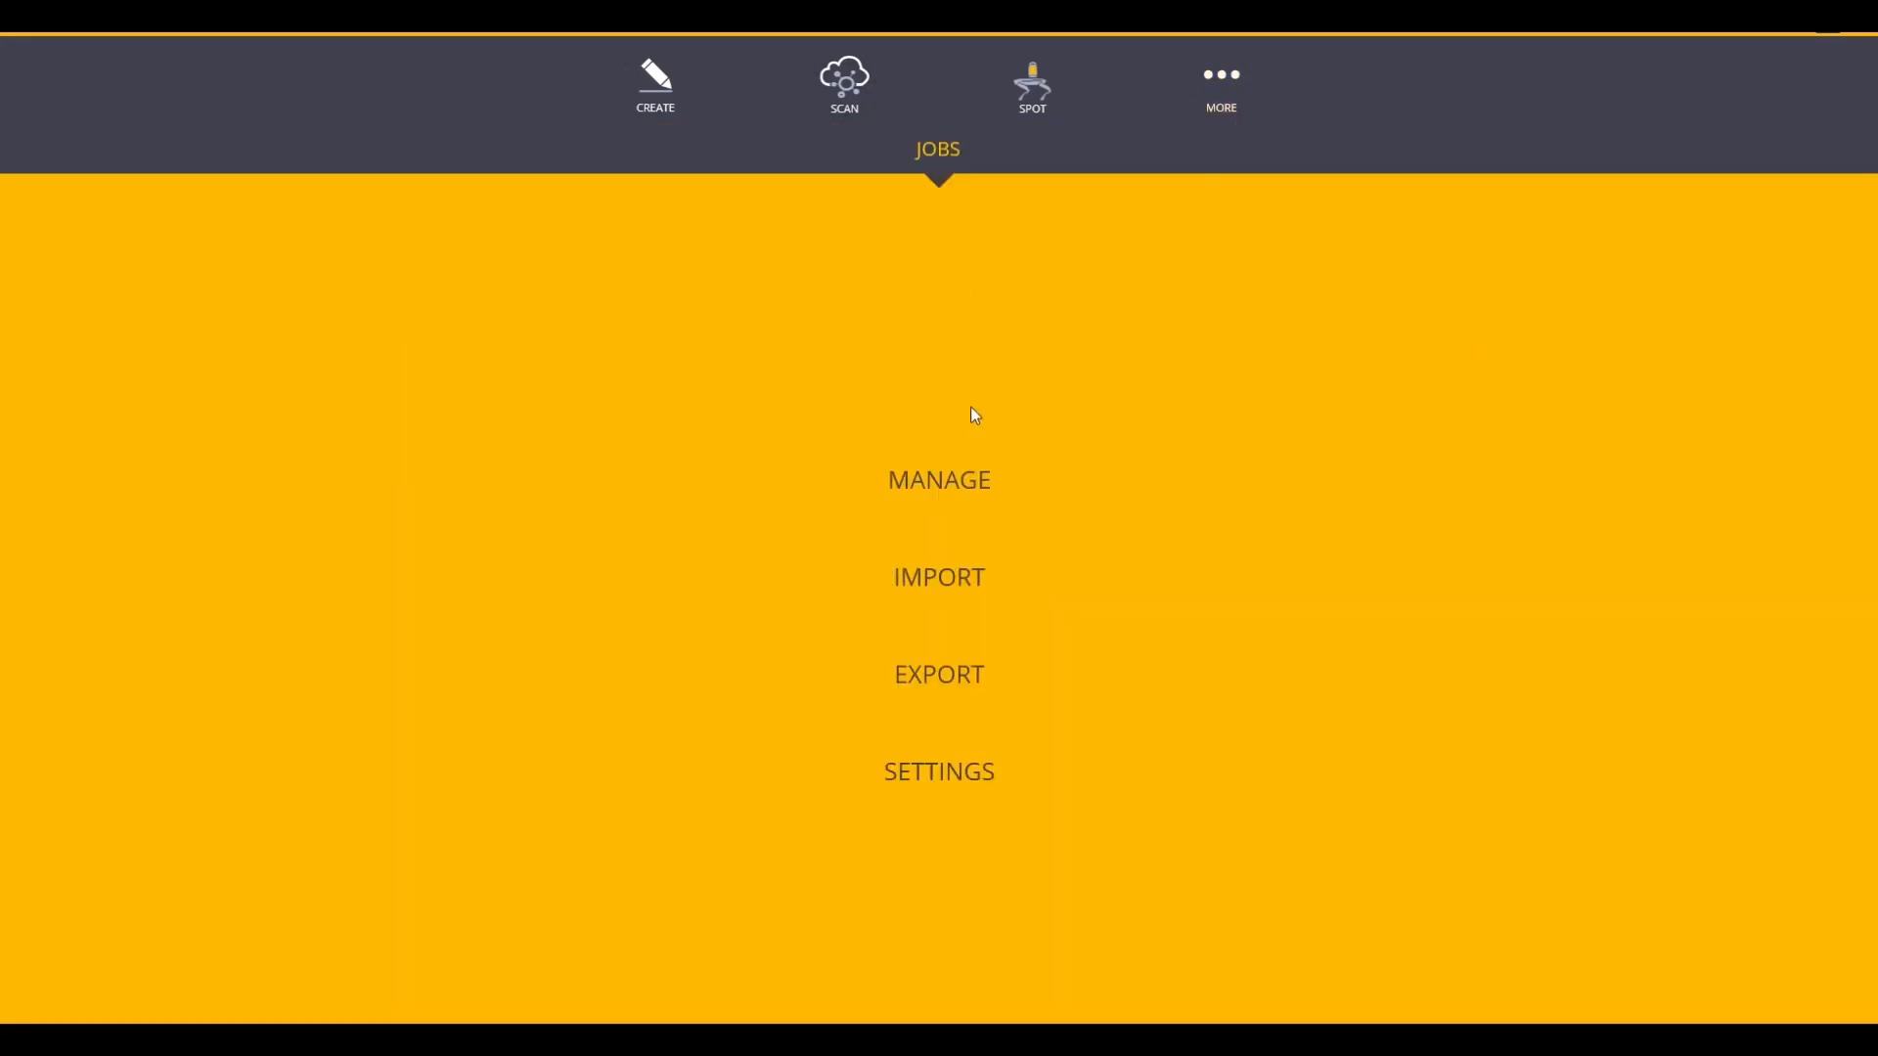
left_click(899, 473)
left_click(1218, 82)
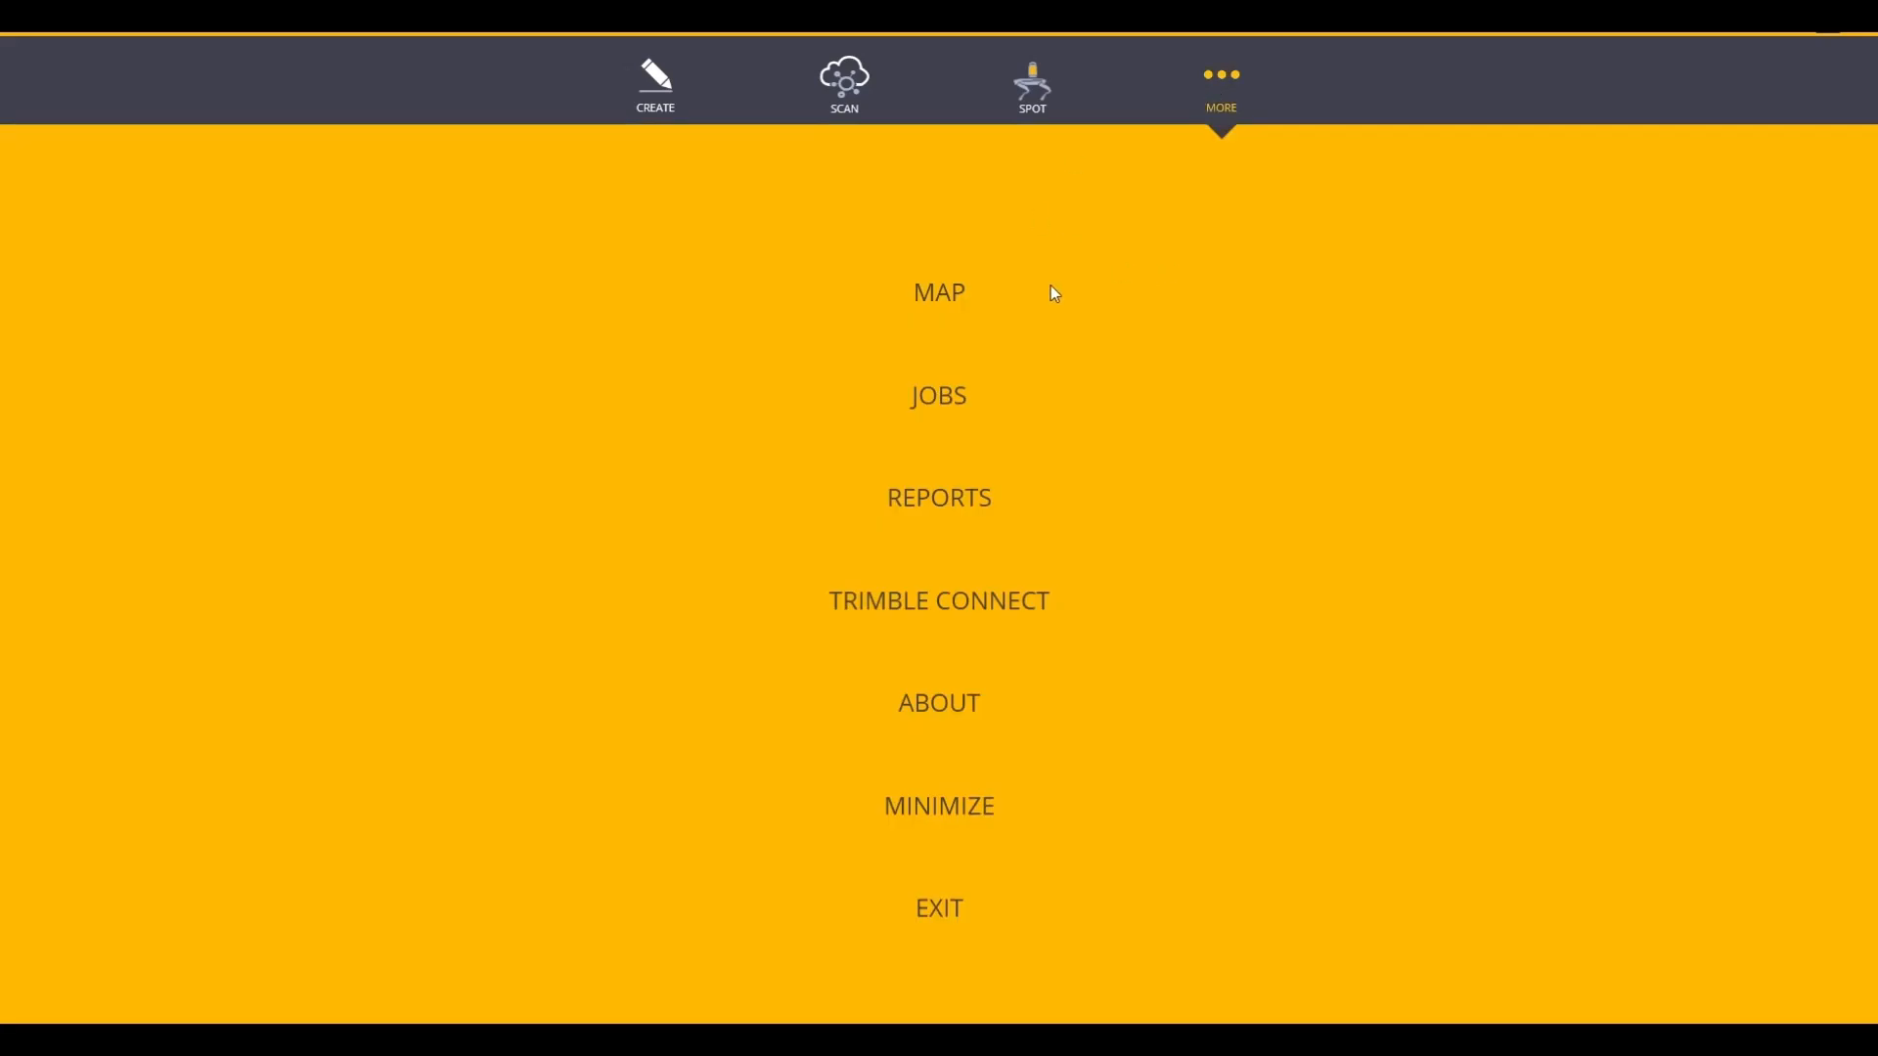
left_click(955, 298)
- Examine the exported field points on the 3D map from the side and up close
left_click_drag(947, 378, 887, 606)
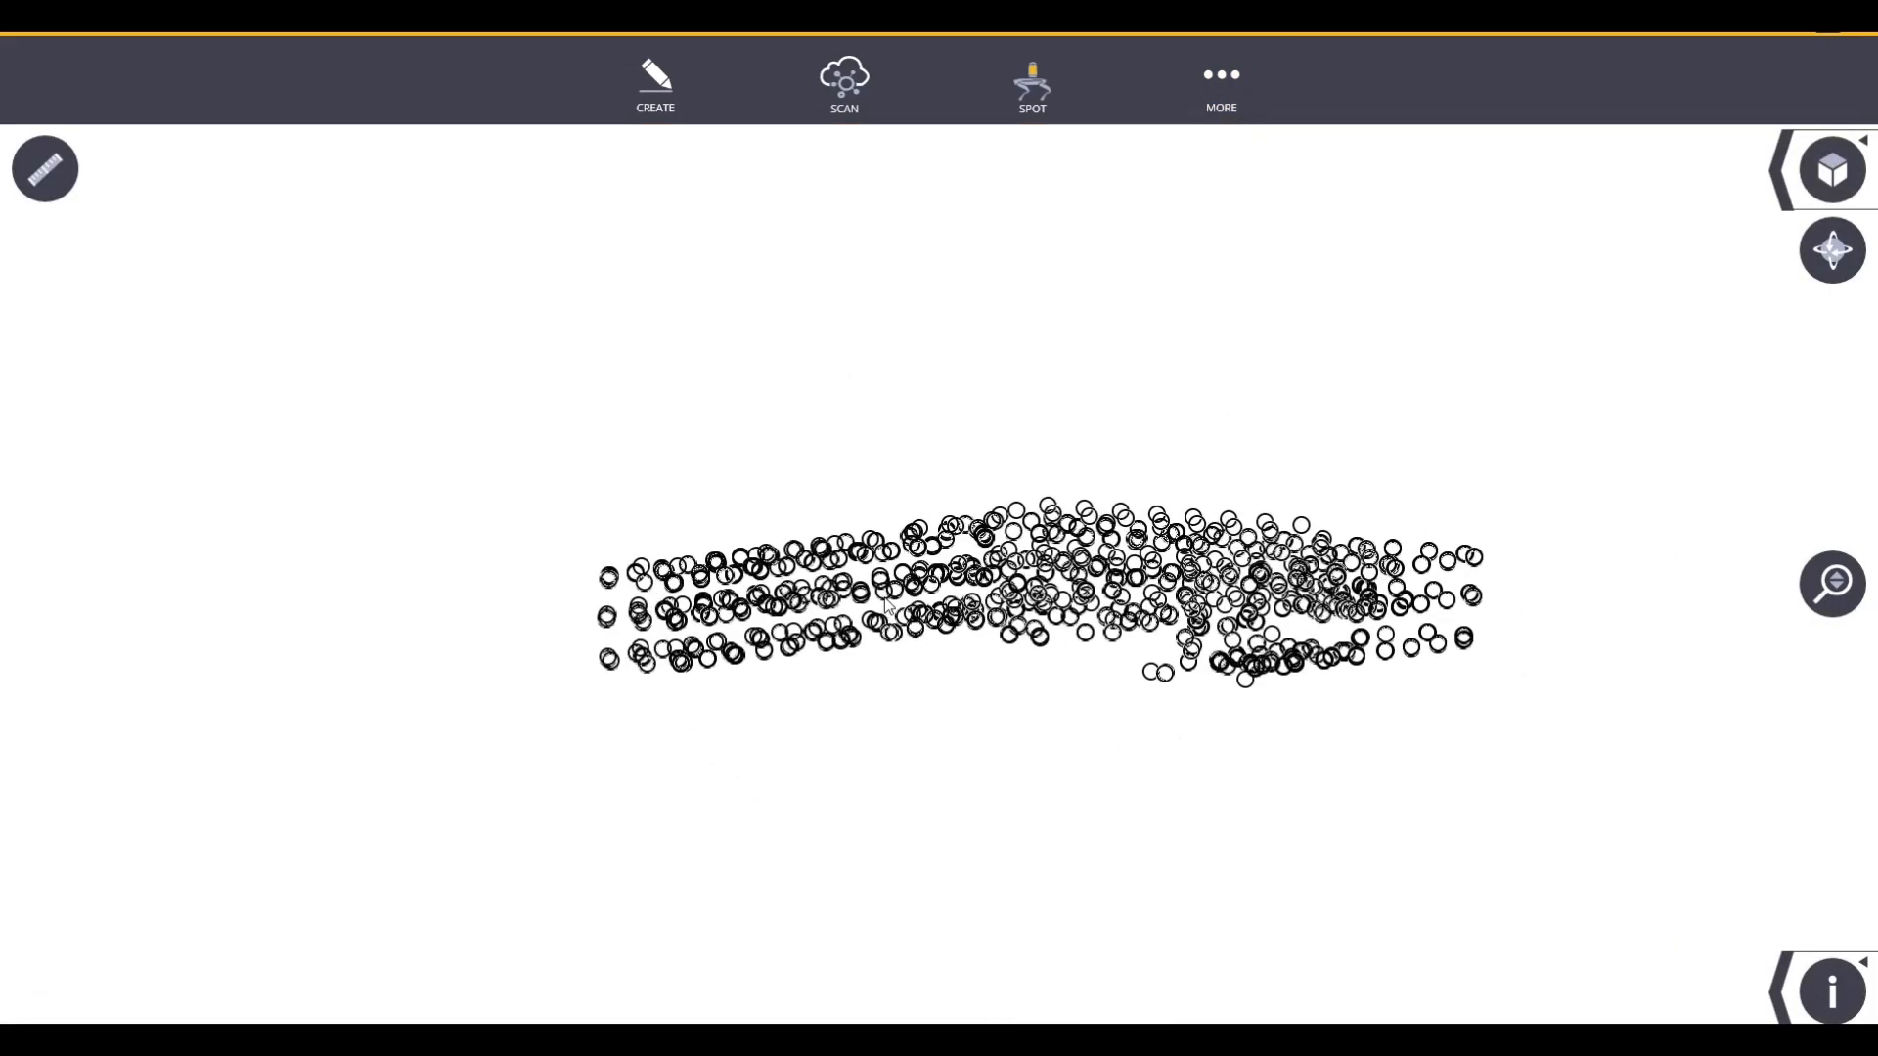
scroll(754, 684, "up", 10)
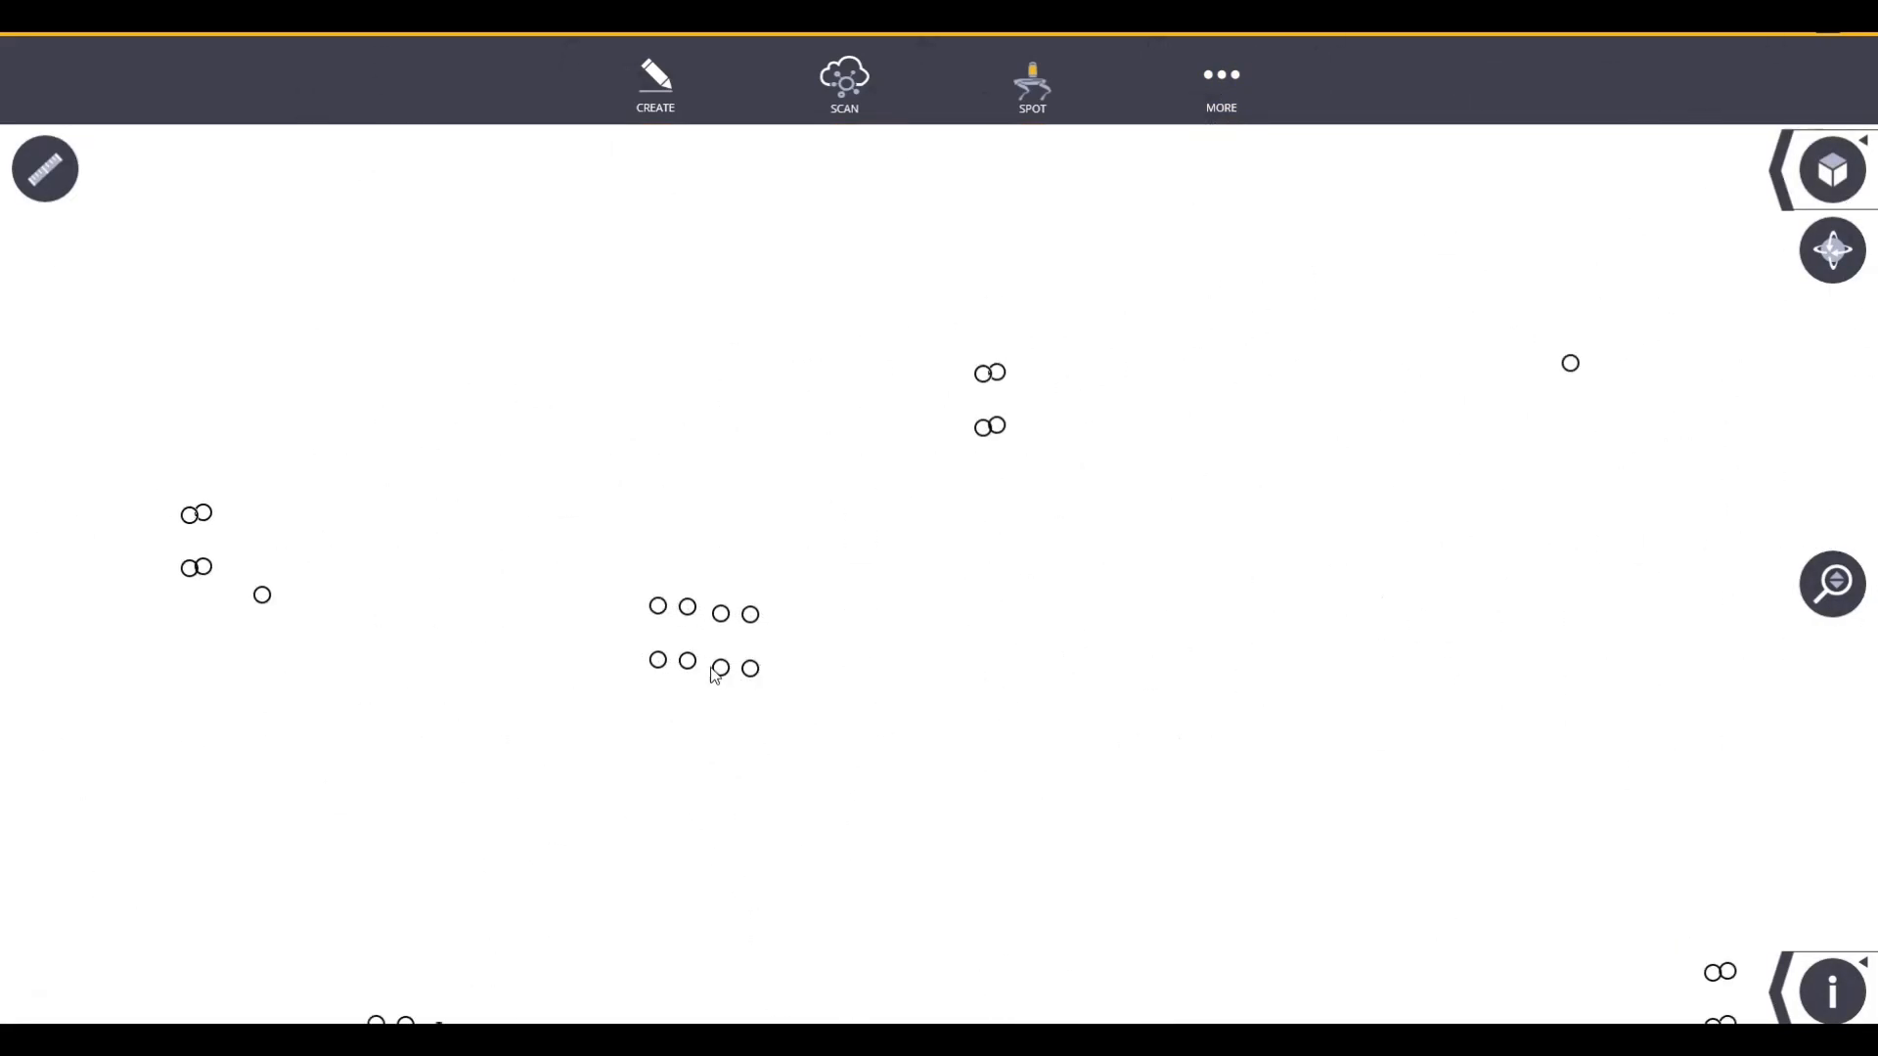
left_click_drag(715, 674, 1198, 552)
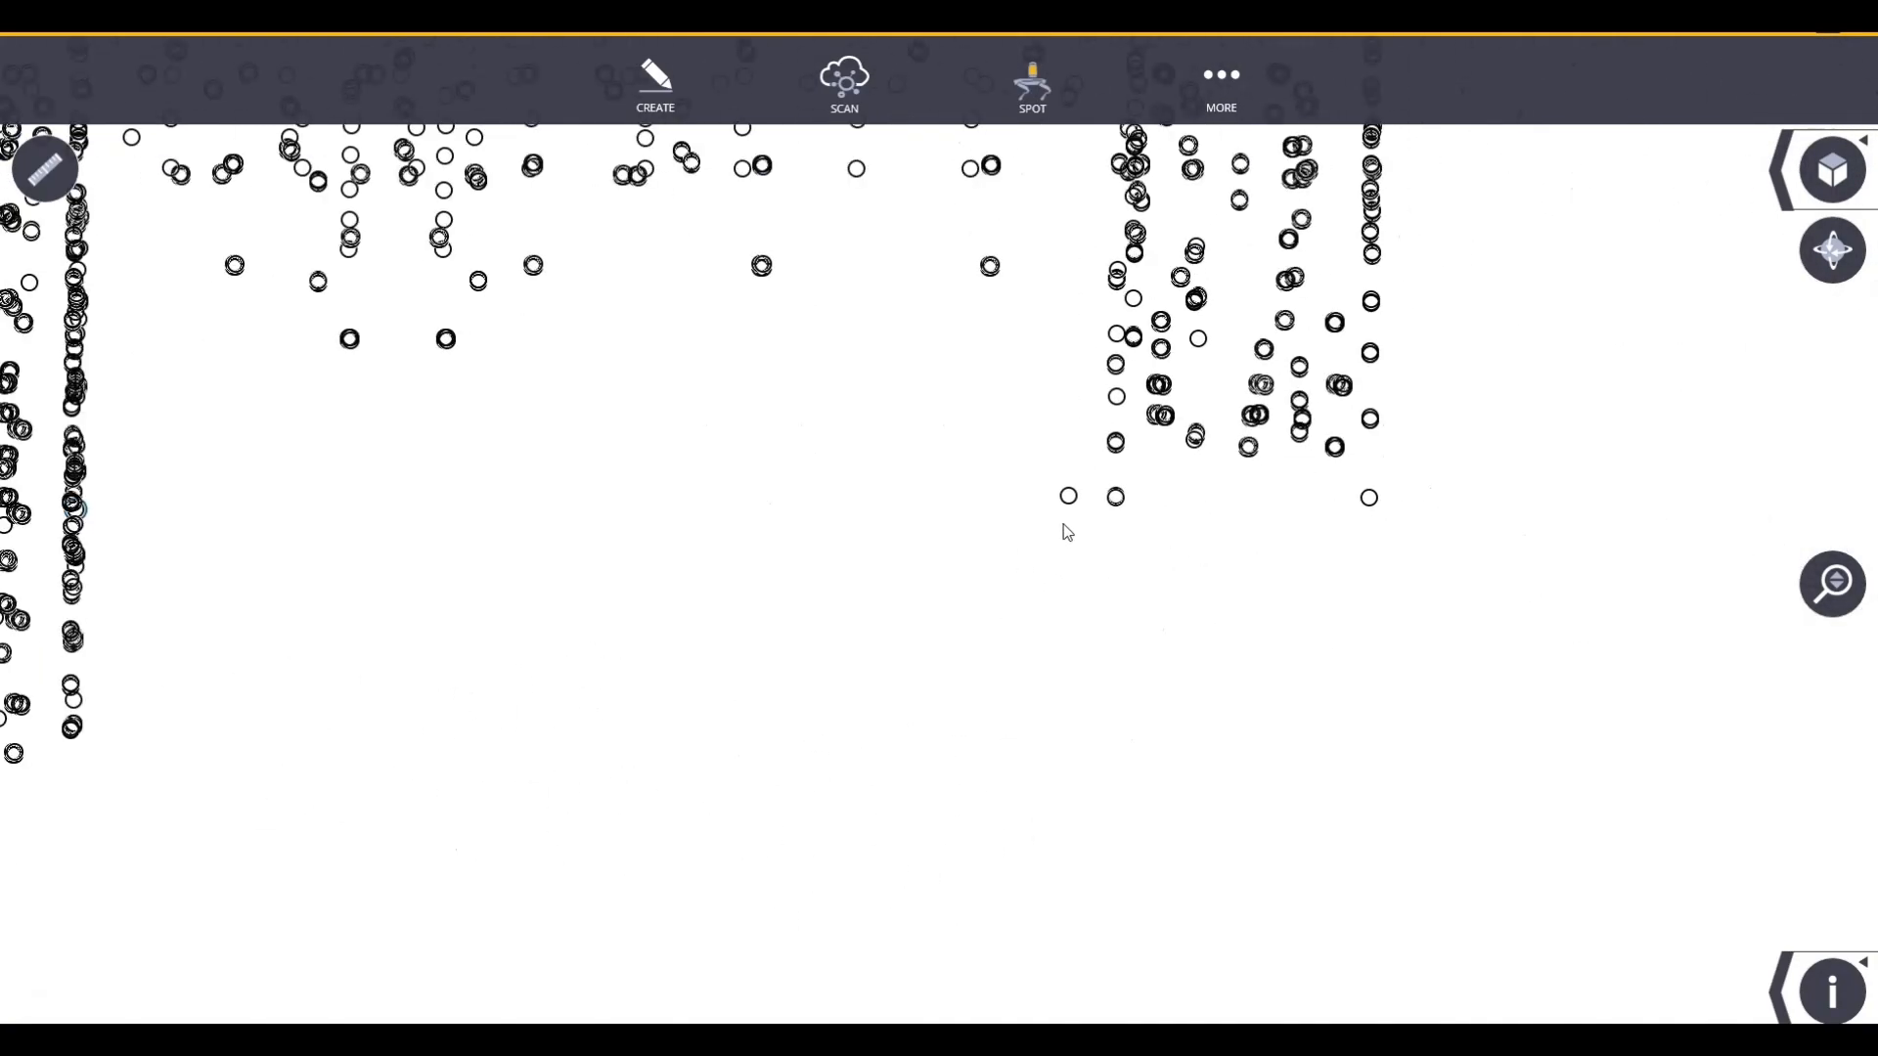
- Show the point information and inspect the details of two slab corner points at the end of the wing
left_click(1828, 992)
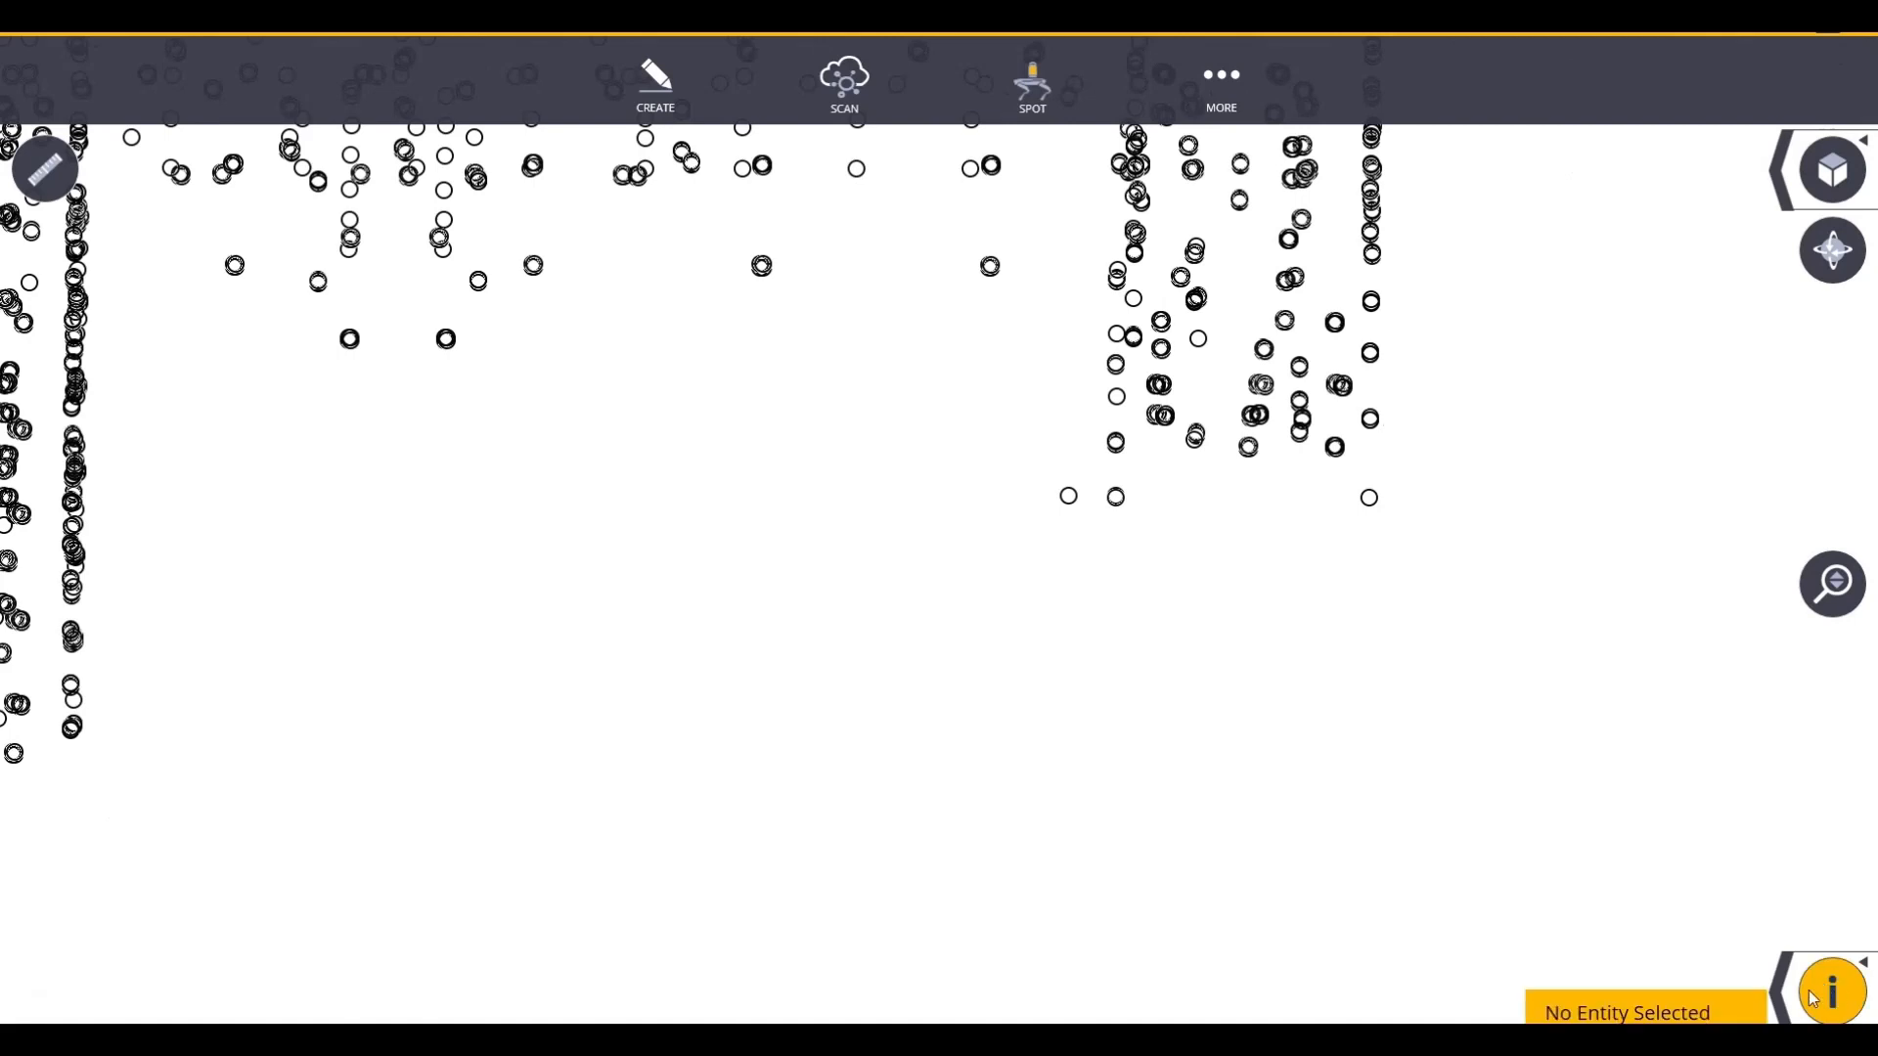
scroll(1086, 506, "up", 3)
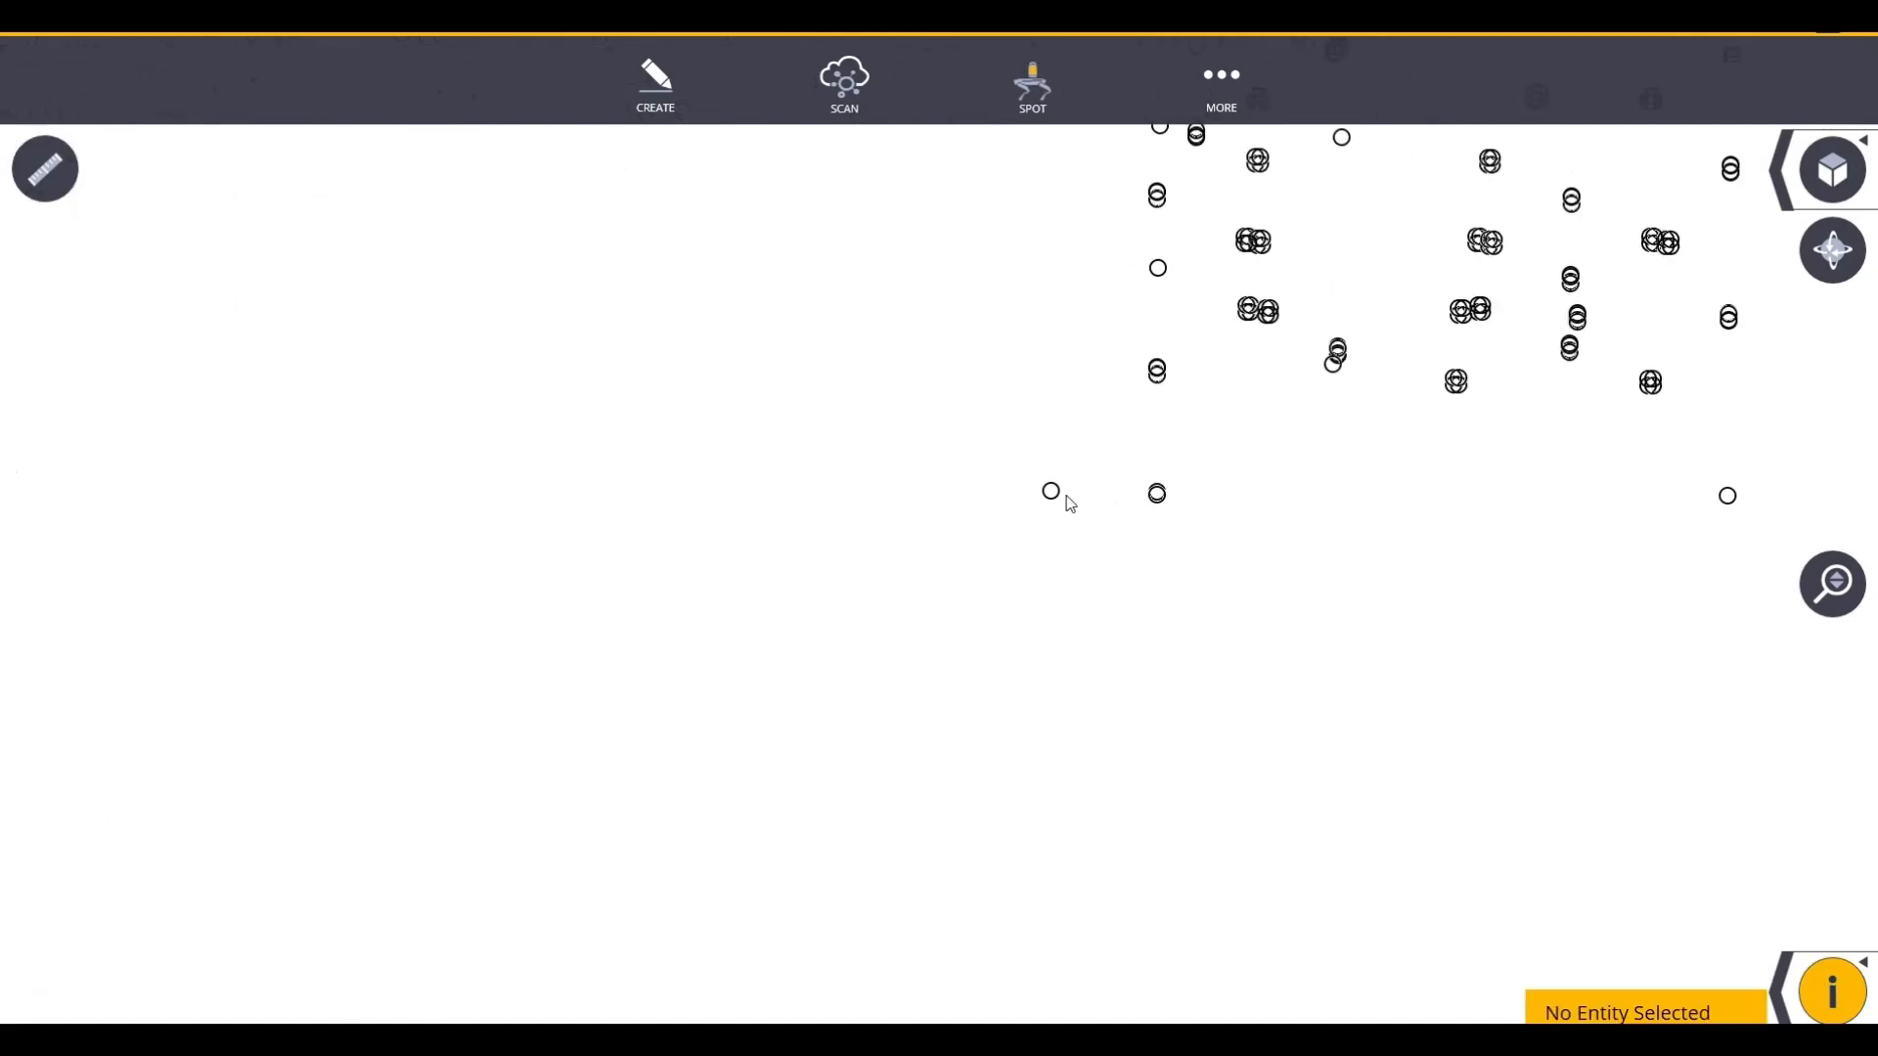
left_click(1052, 492)
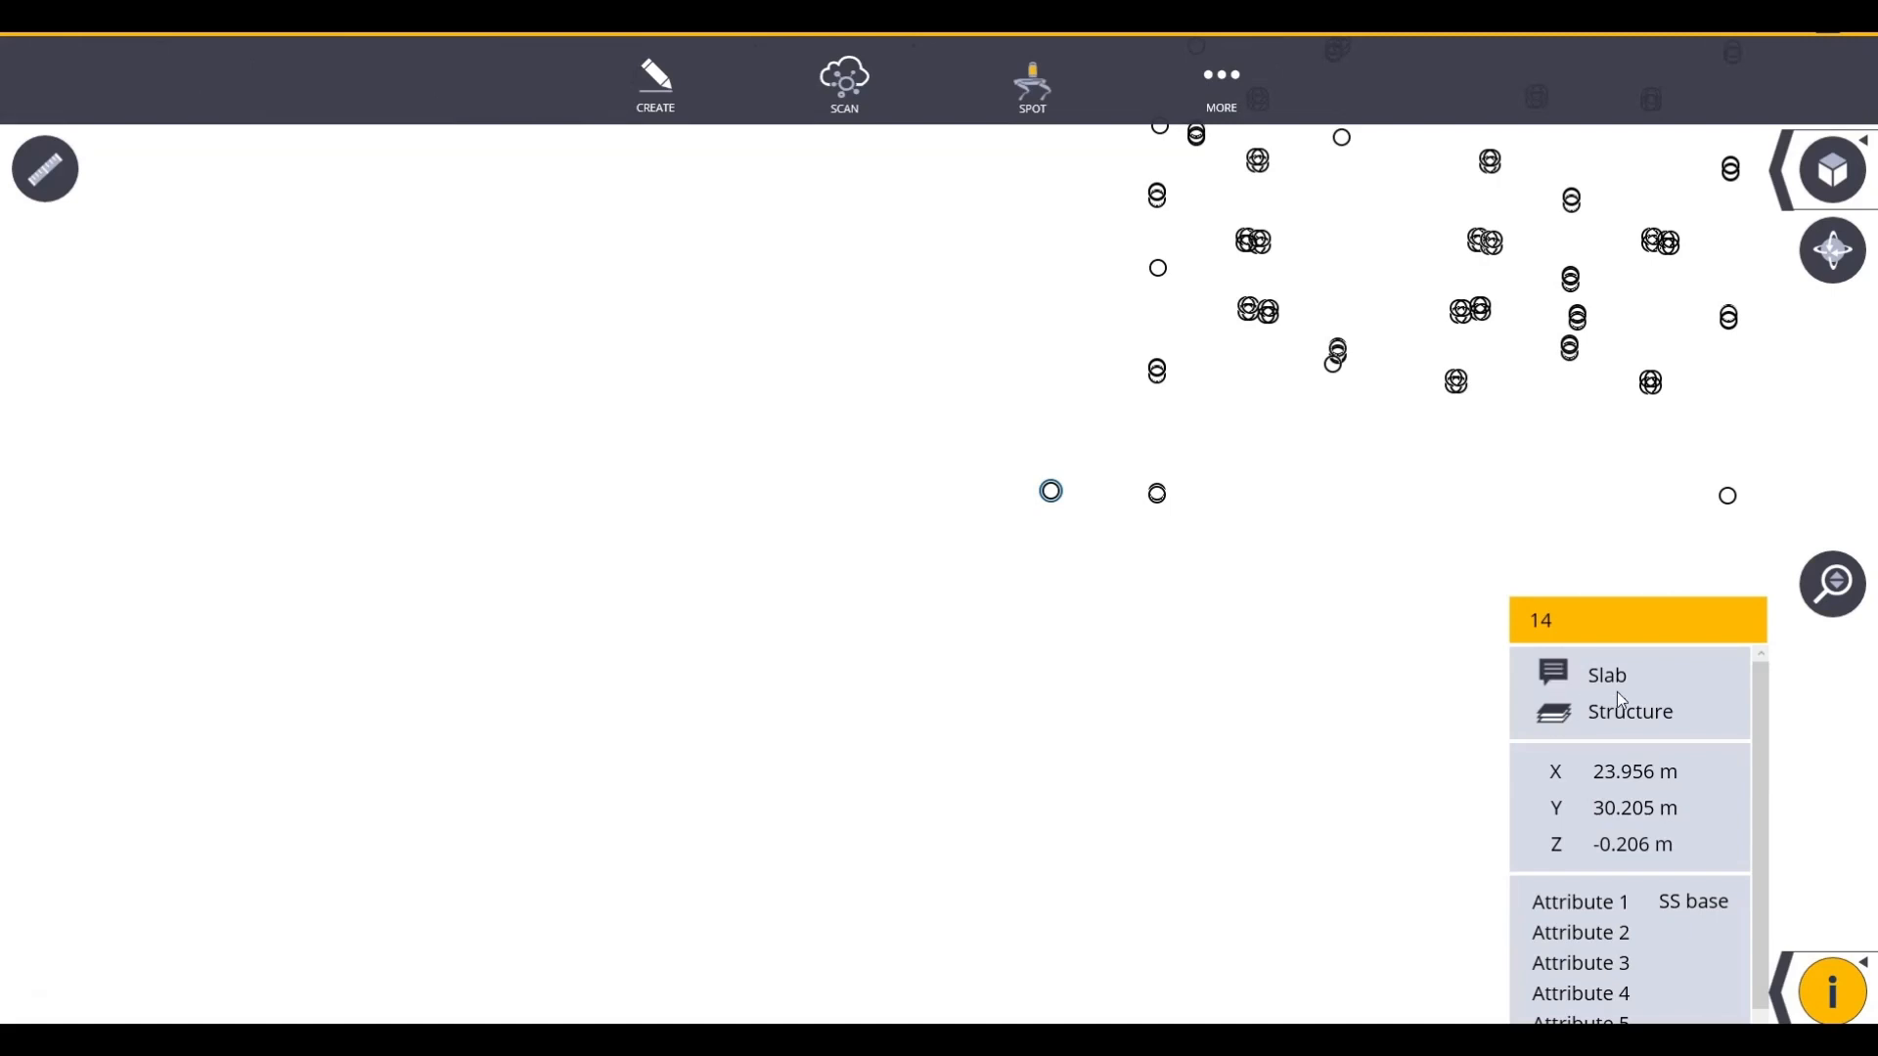
left_click_drag(1329, 536, 1147, 556)
left_click(1134, 537)
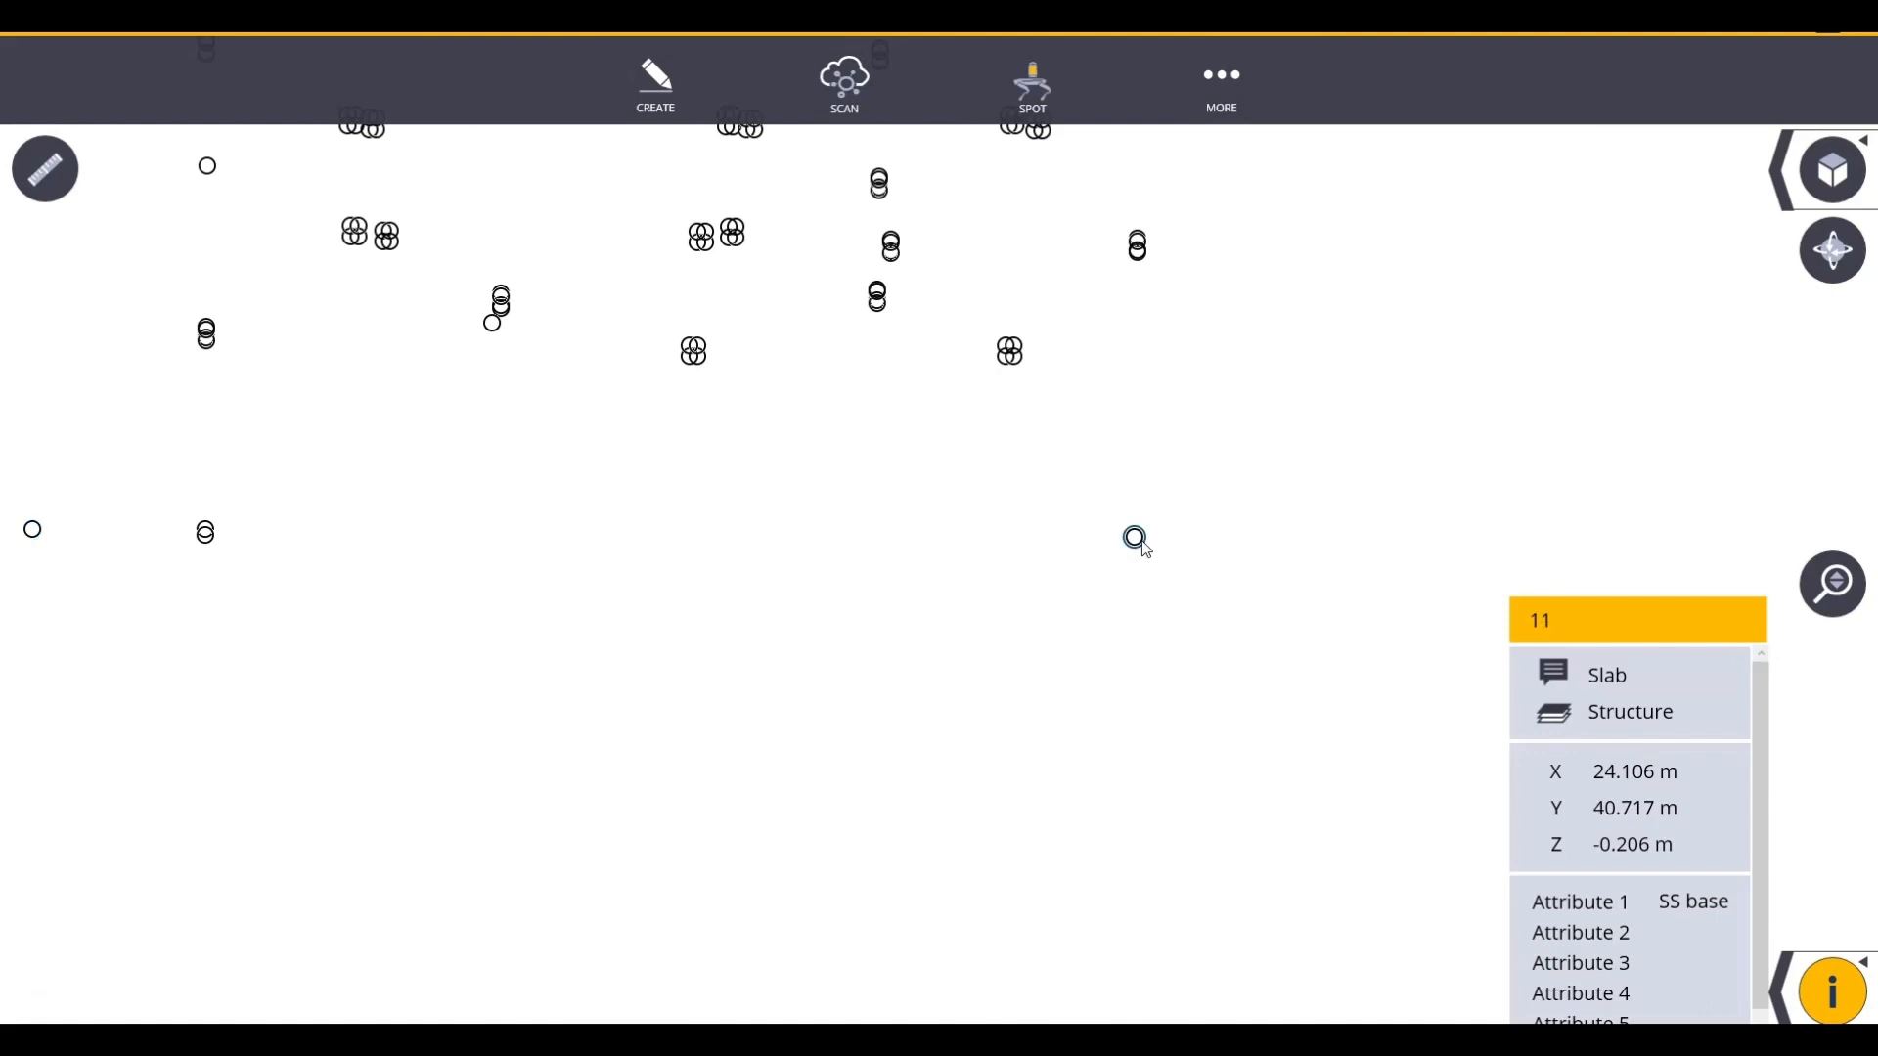
- Pick electrical point EL1381 from the overlapping points and inspect its layer, coordinates and attributes
scroll(1152, 556, "down", 5)
left_click_drag(1094, 610, 1122, 600)
scroll(763, 512, "down", 3)
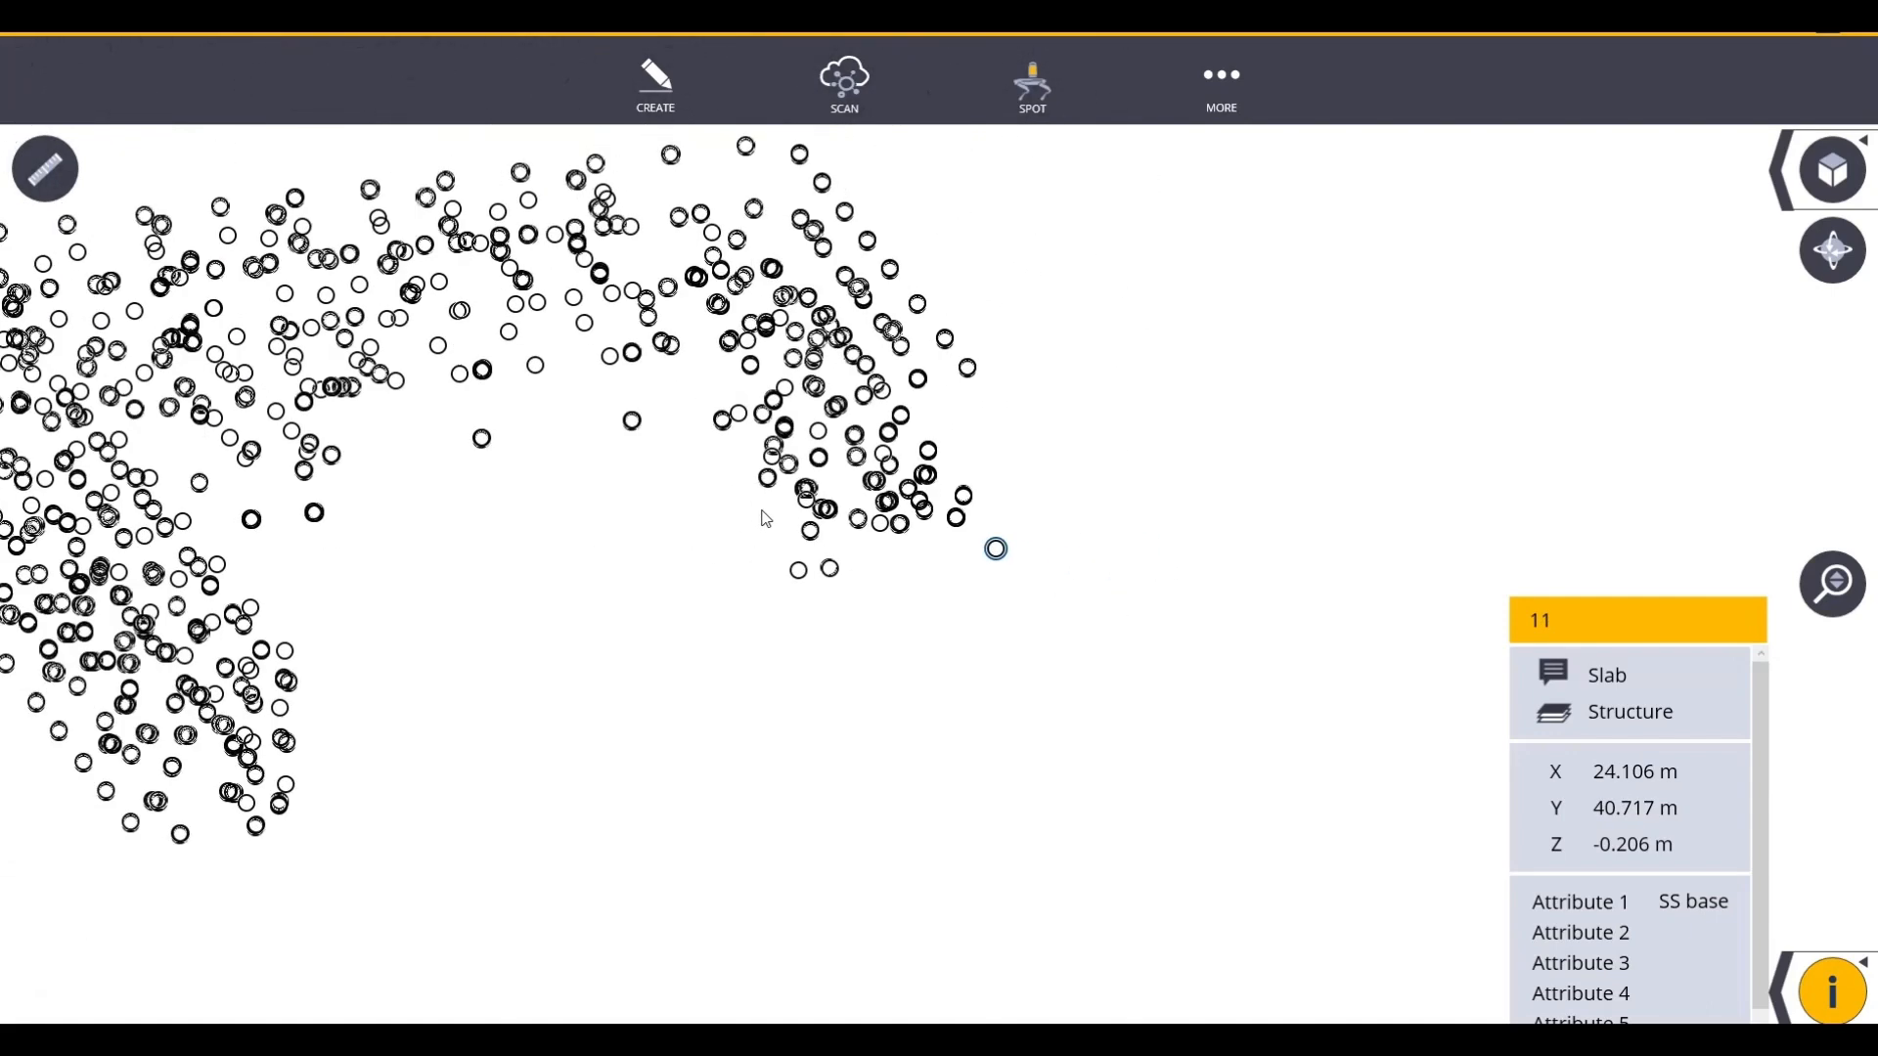
middle_click_drag(765, 495, 804, 500)
left_click(834, 489)
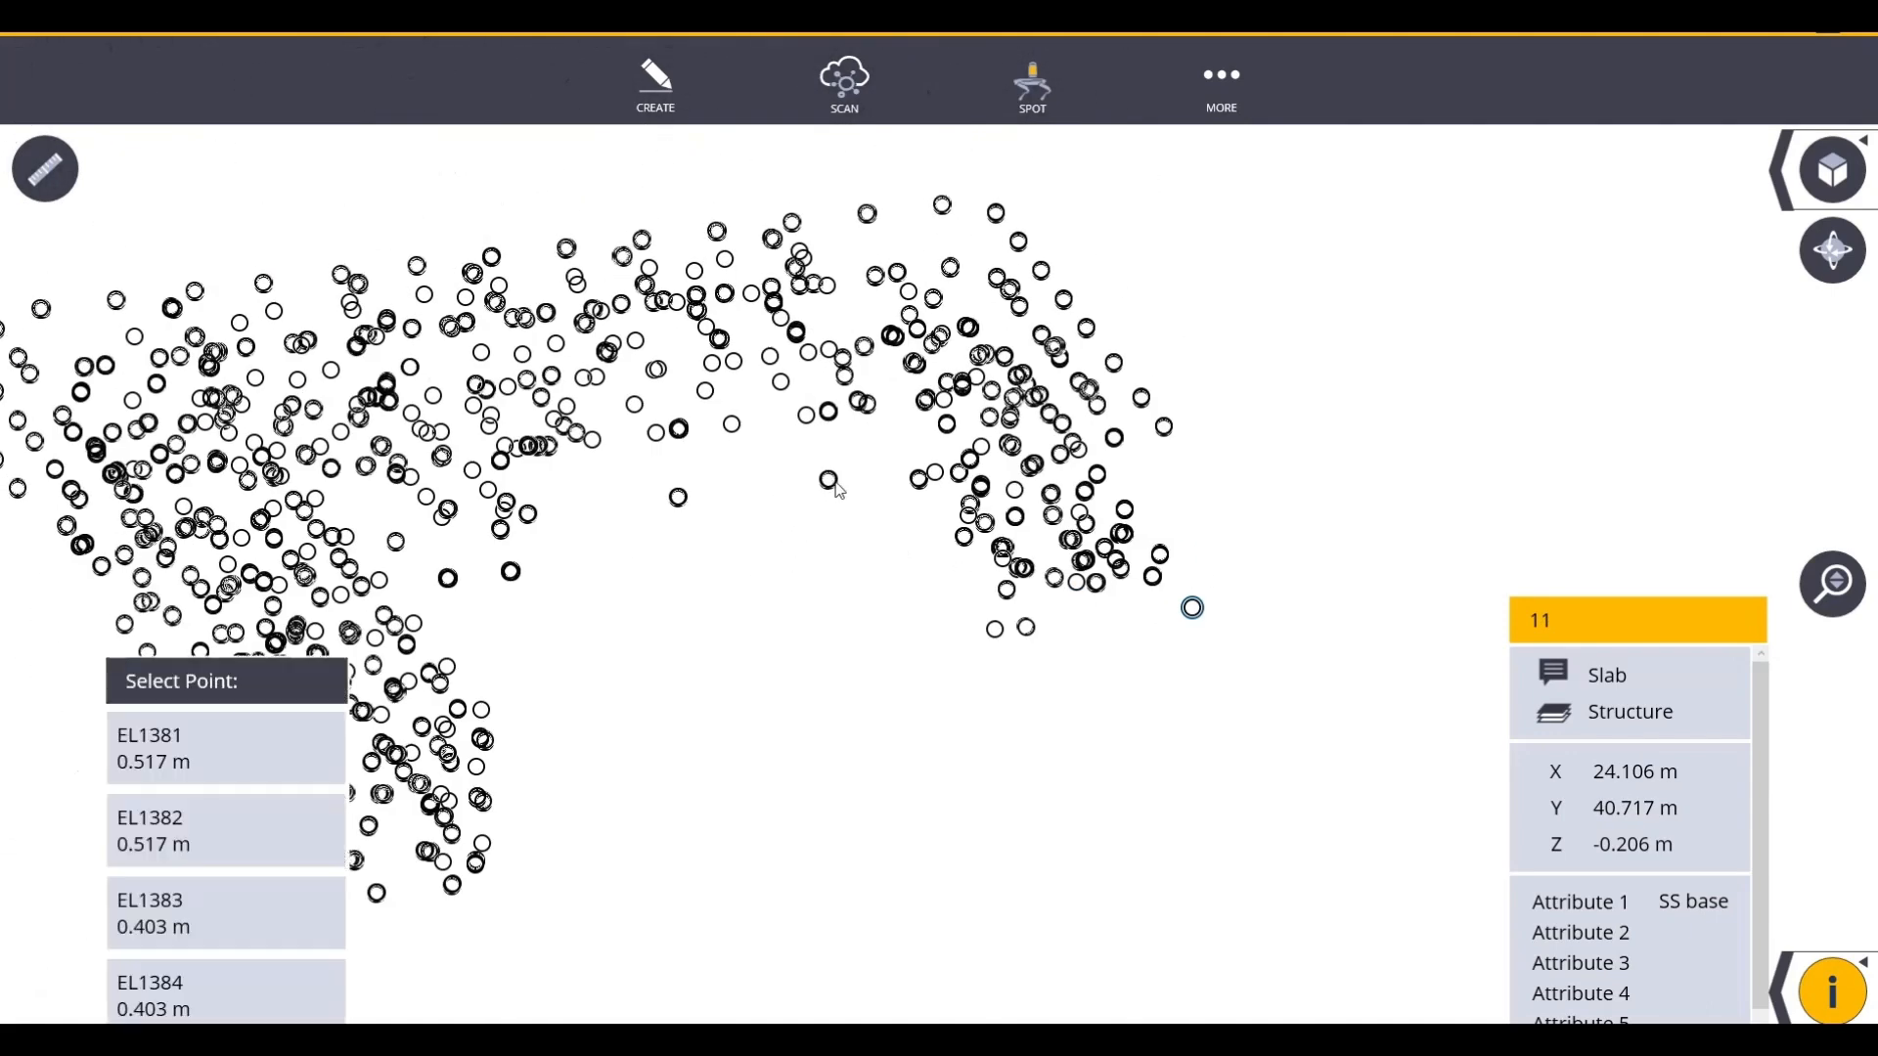
left_click(162, 761)
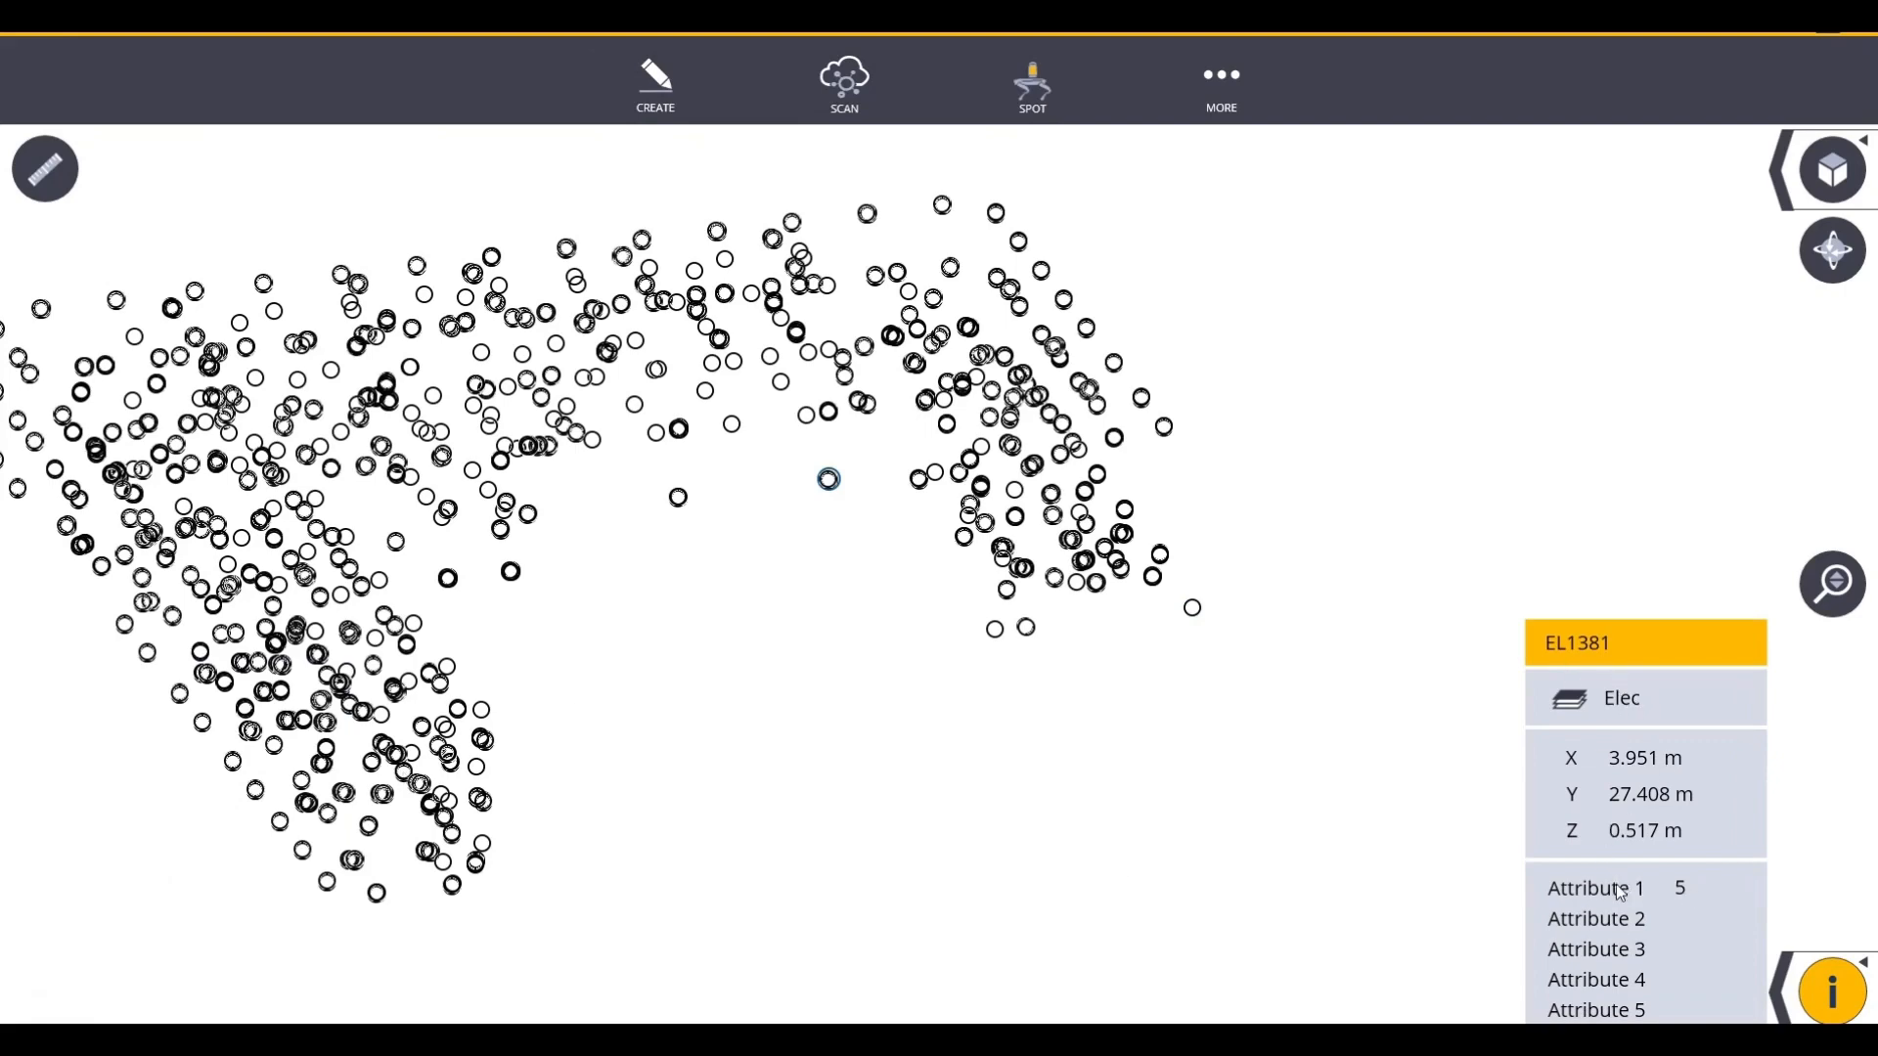
- Inspect the details of individual corner points around one receptacle, including EL1493, EL1496 and EL1494, and close the point information
left_click(996, 544)
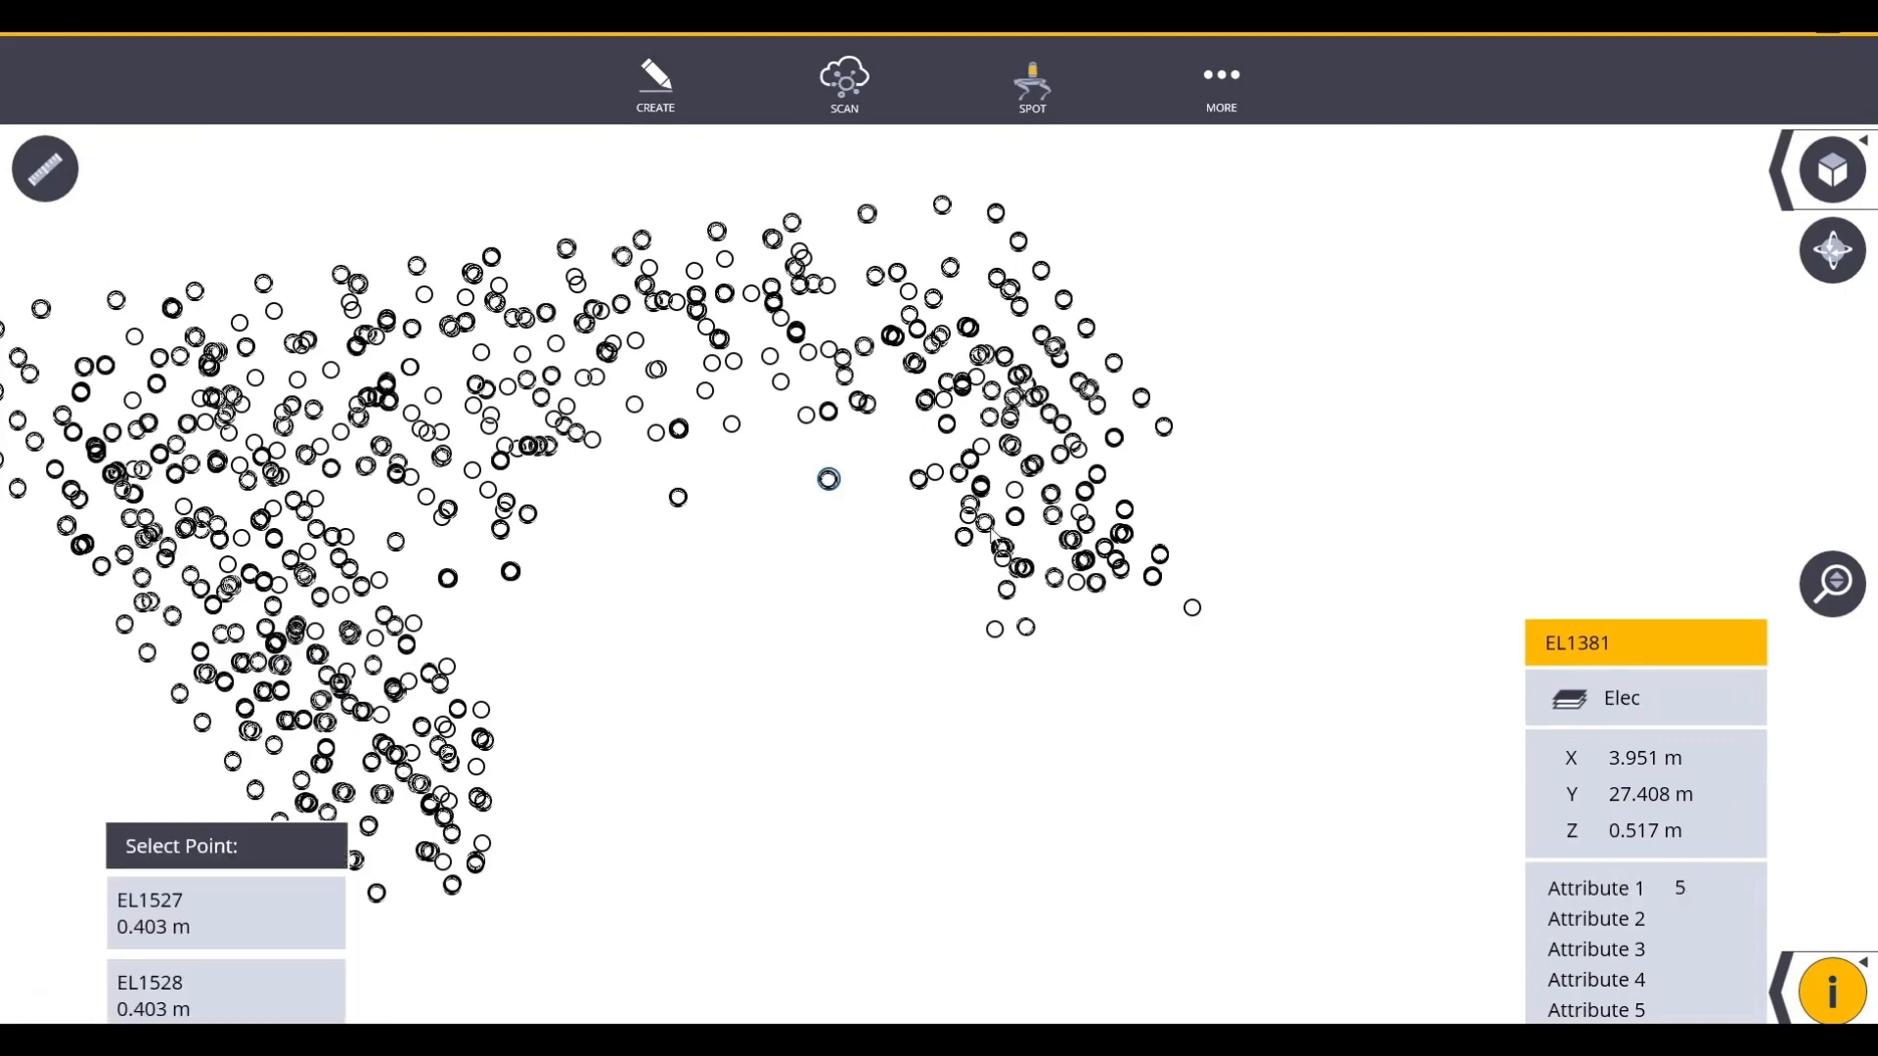
scroll(1008, 557, "up", 10)
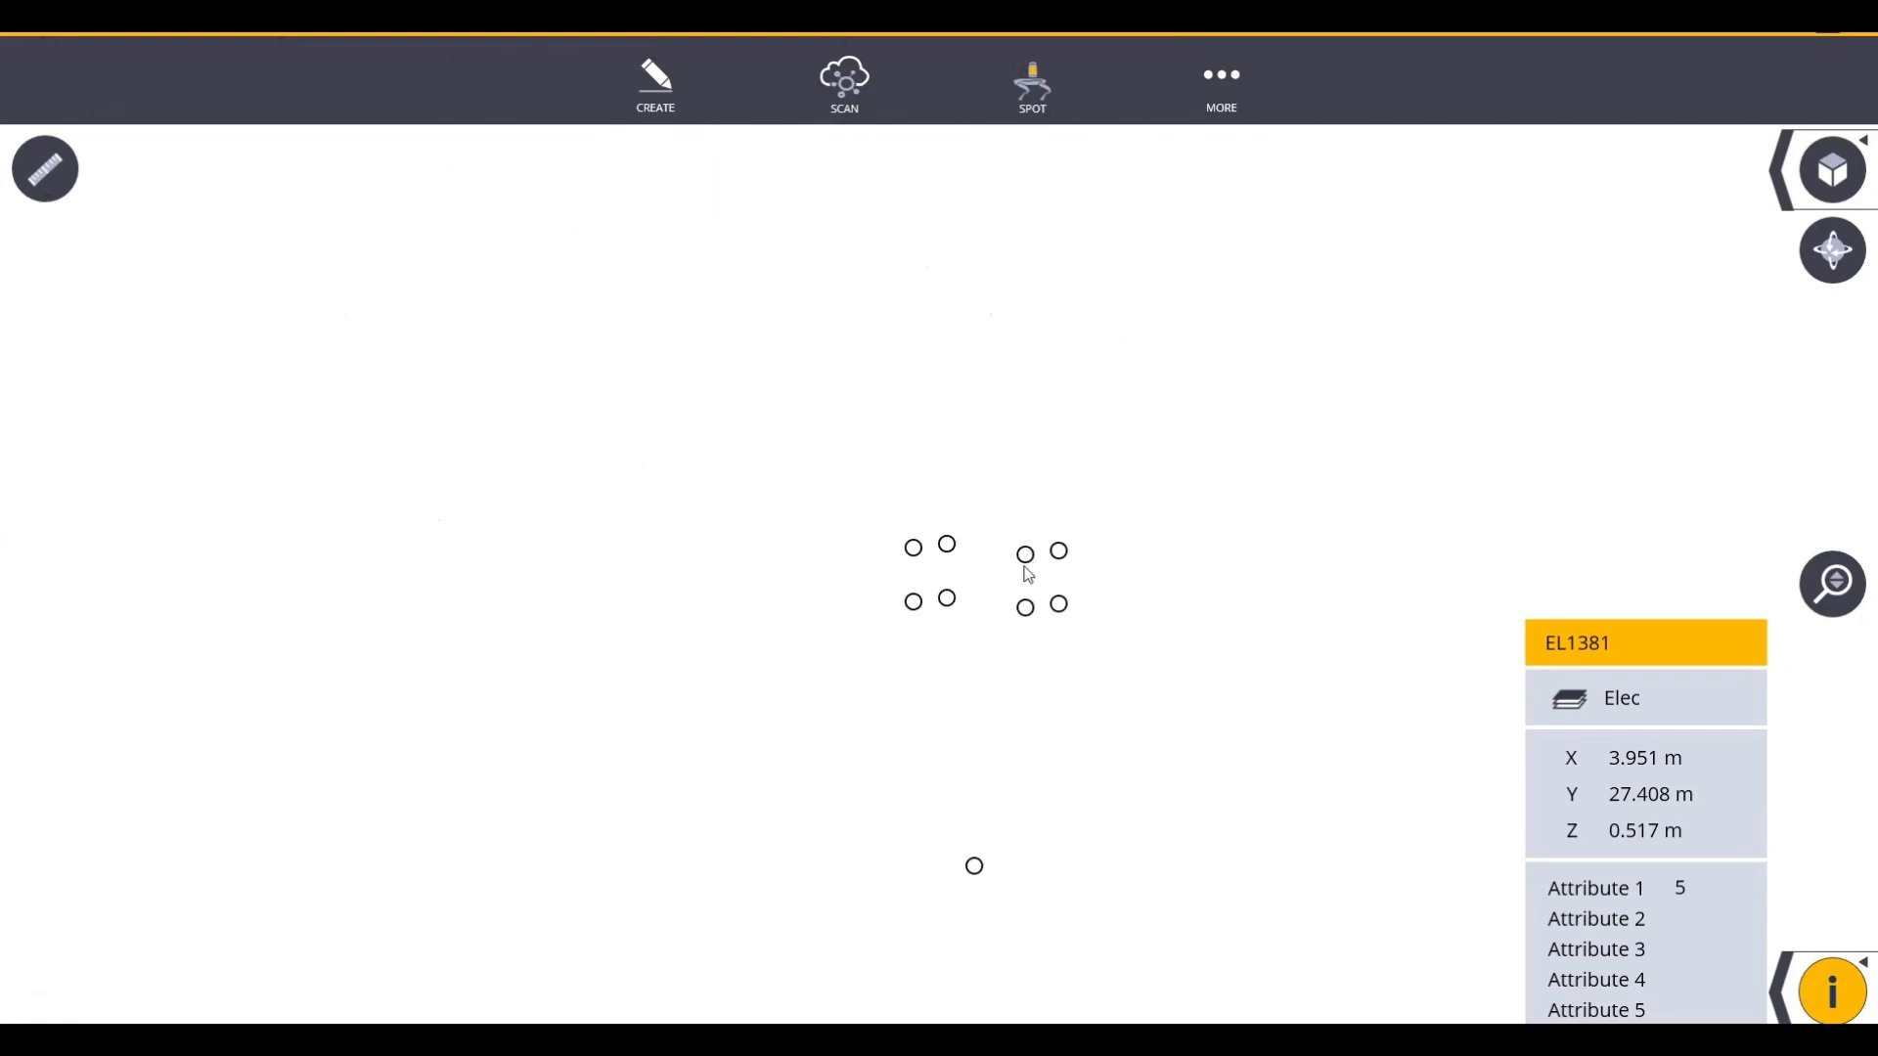
left_click(1026, 555)
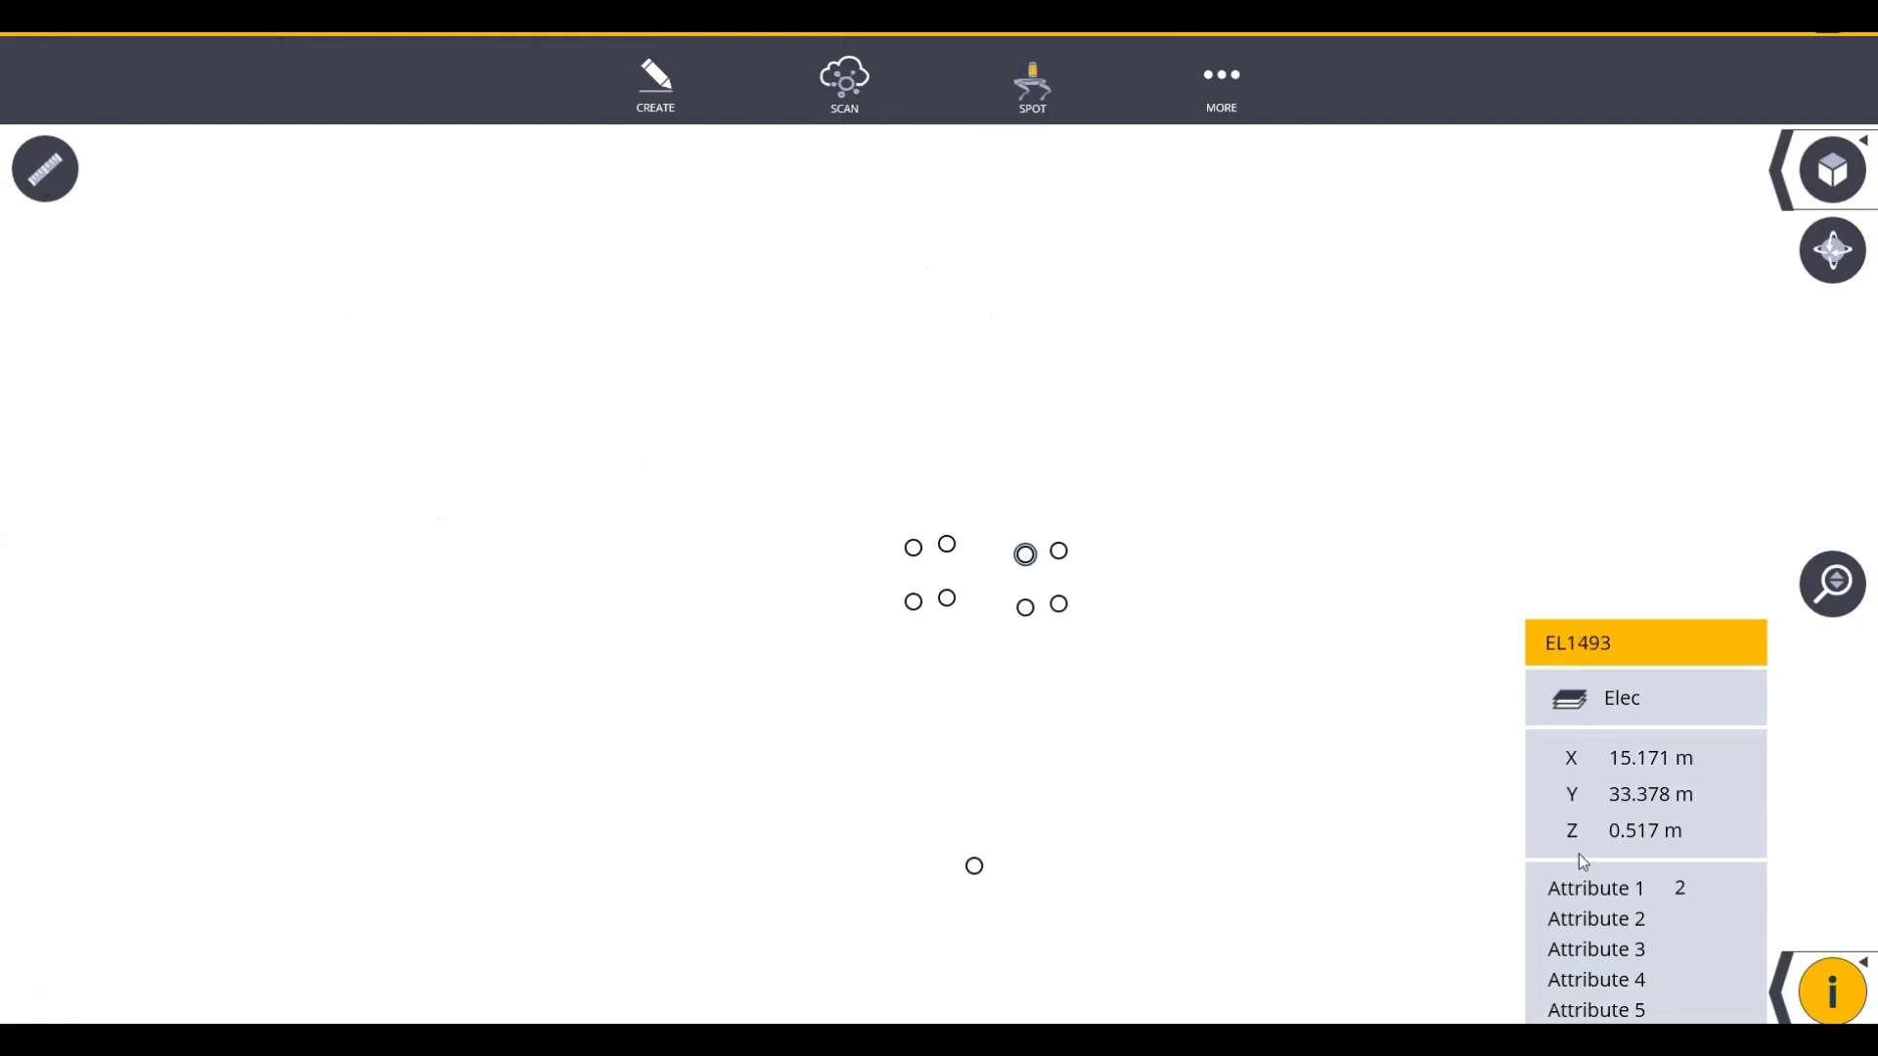
left_click(1027, 608)
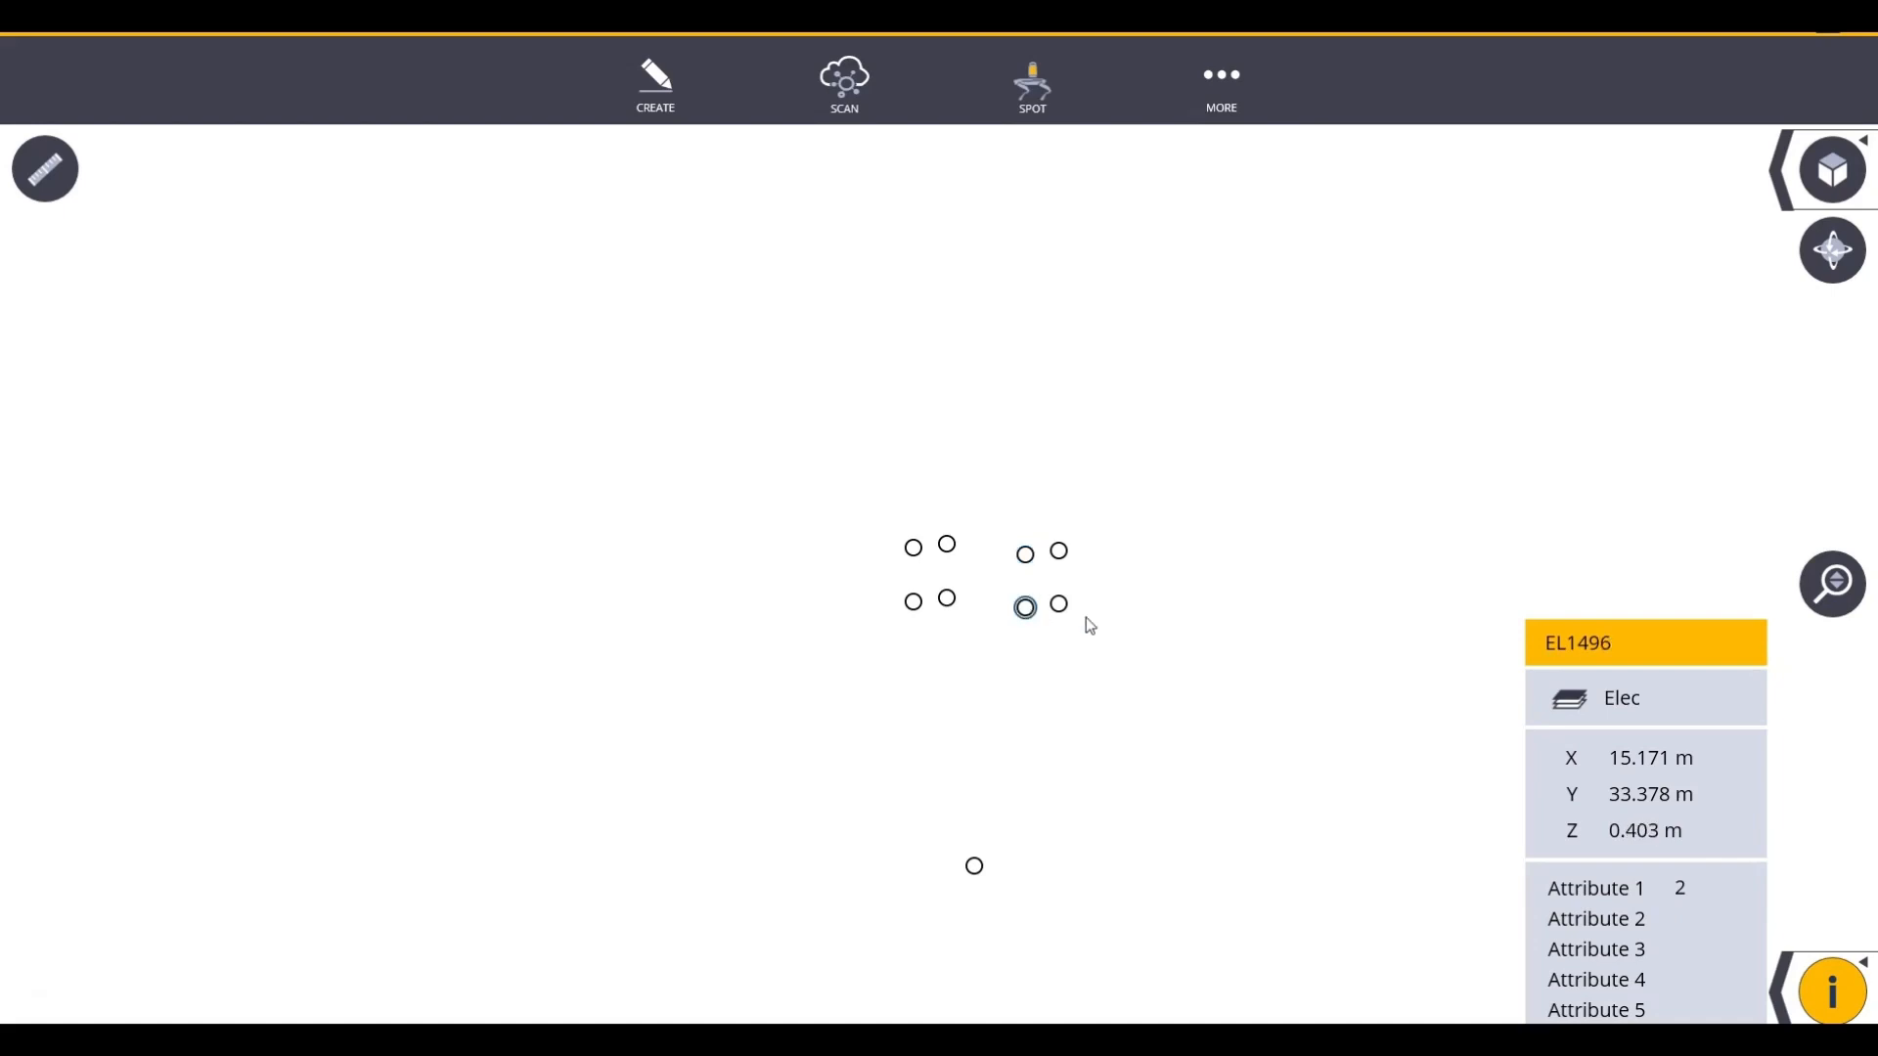
left_click(1061, 554)
scroll(930, 738, "down", 5)
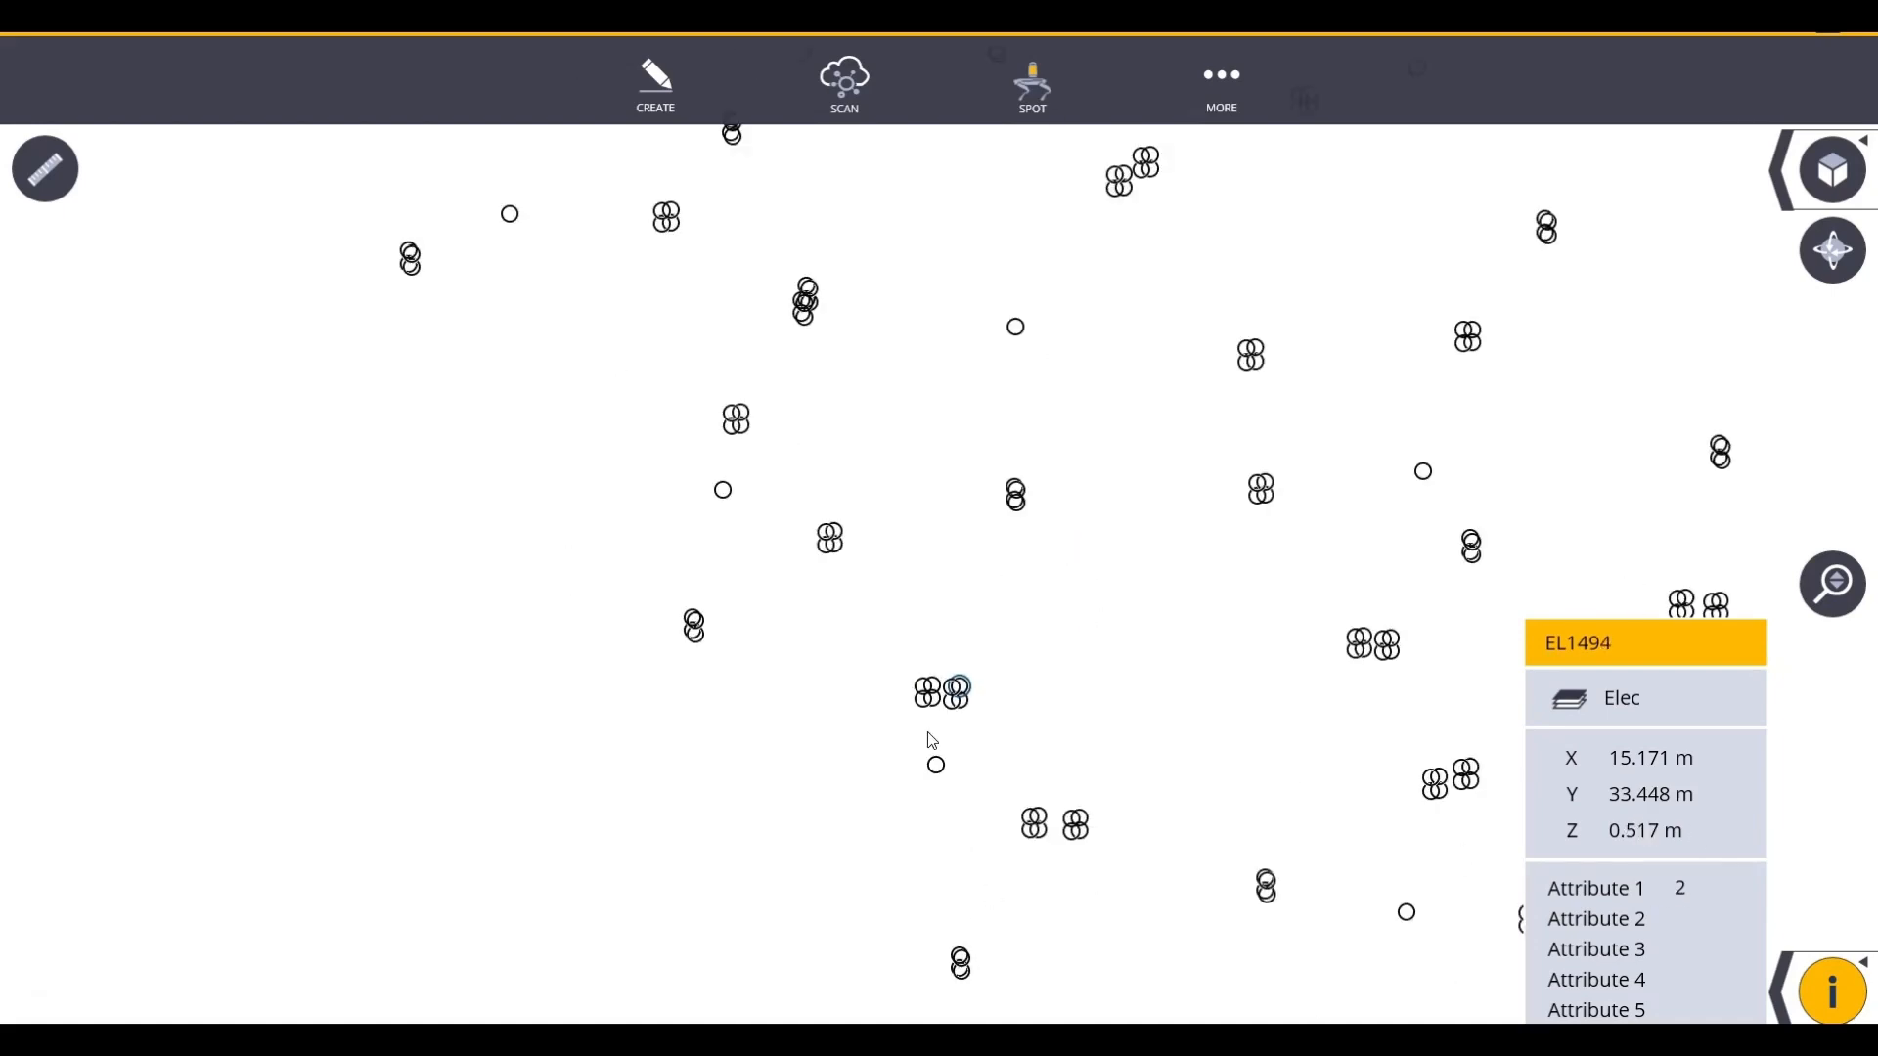
left_click_drag(909, 804, 767, 596)
left_click(1832, 992)
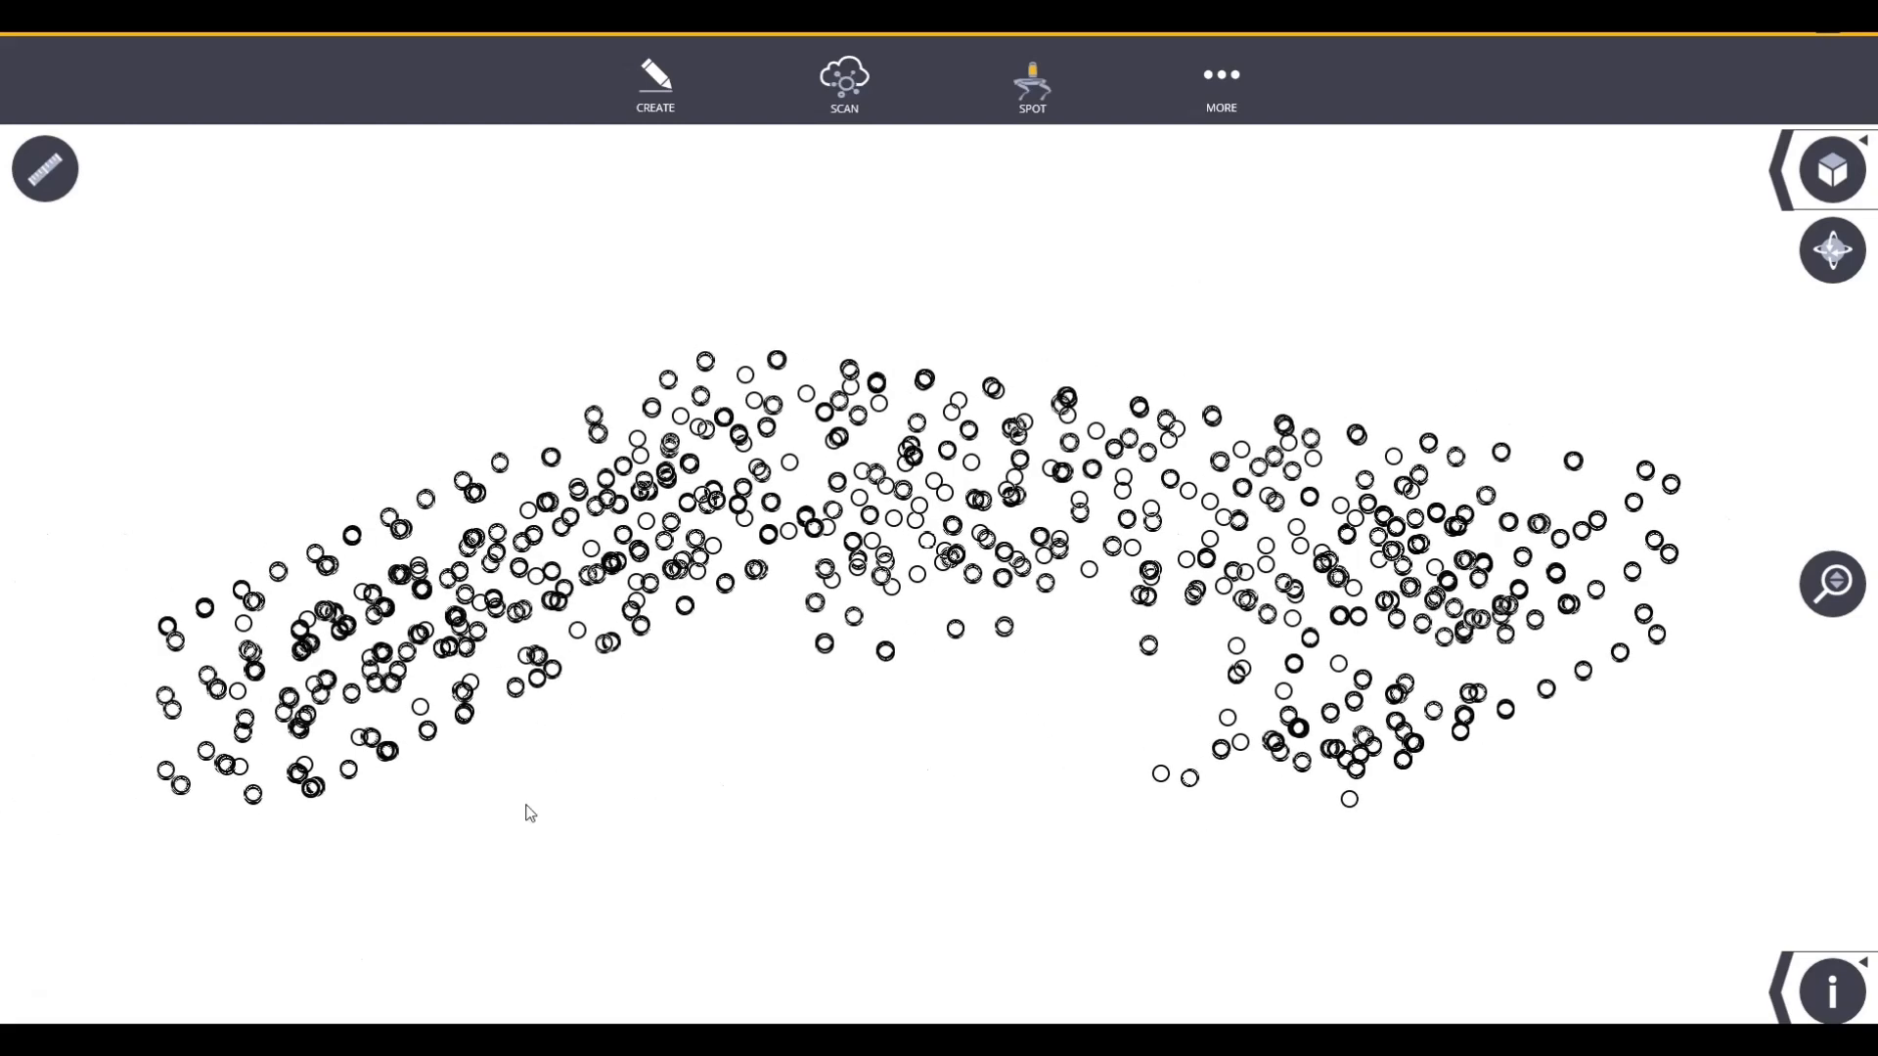
- View the imported building model with its field points in 3D and dismiss the import notification
mouse_move(1023, 649)
left_mouse_down()
mouse_move(880, 586)
mouse_move(1014, 613)
left_mouse_up()
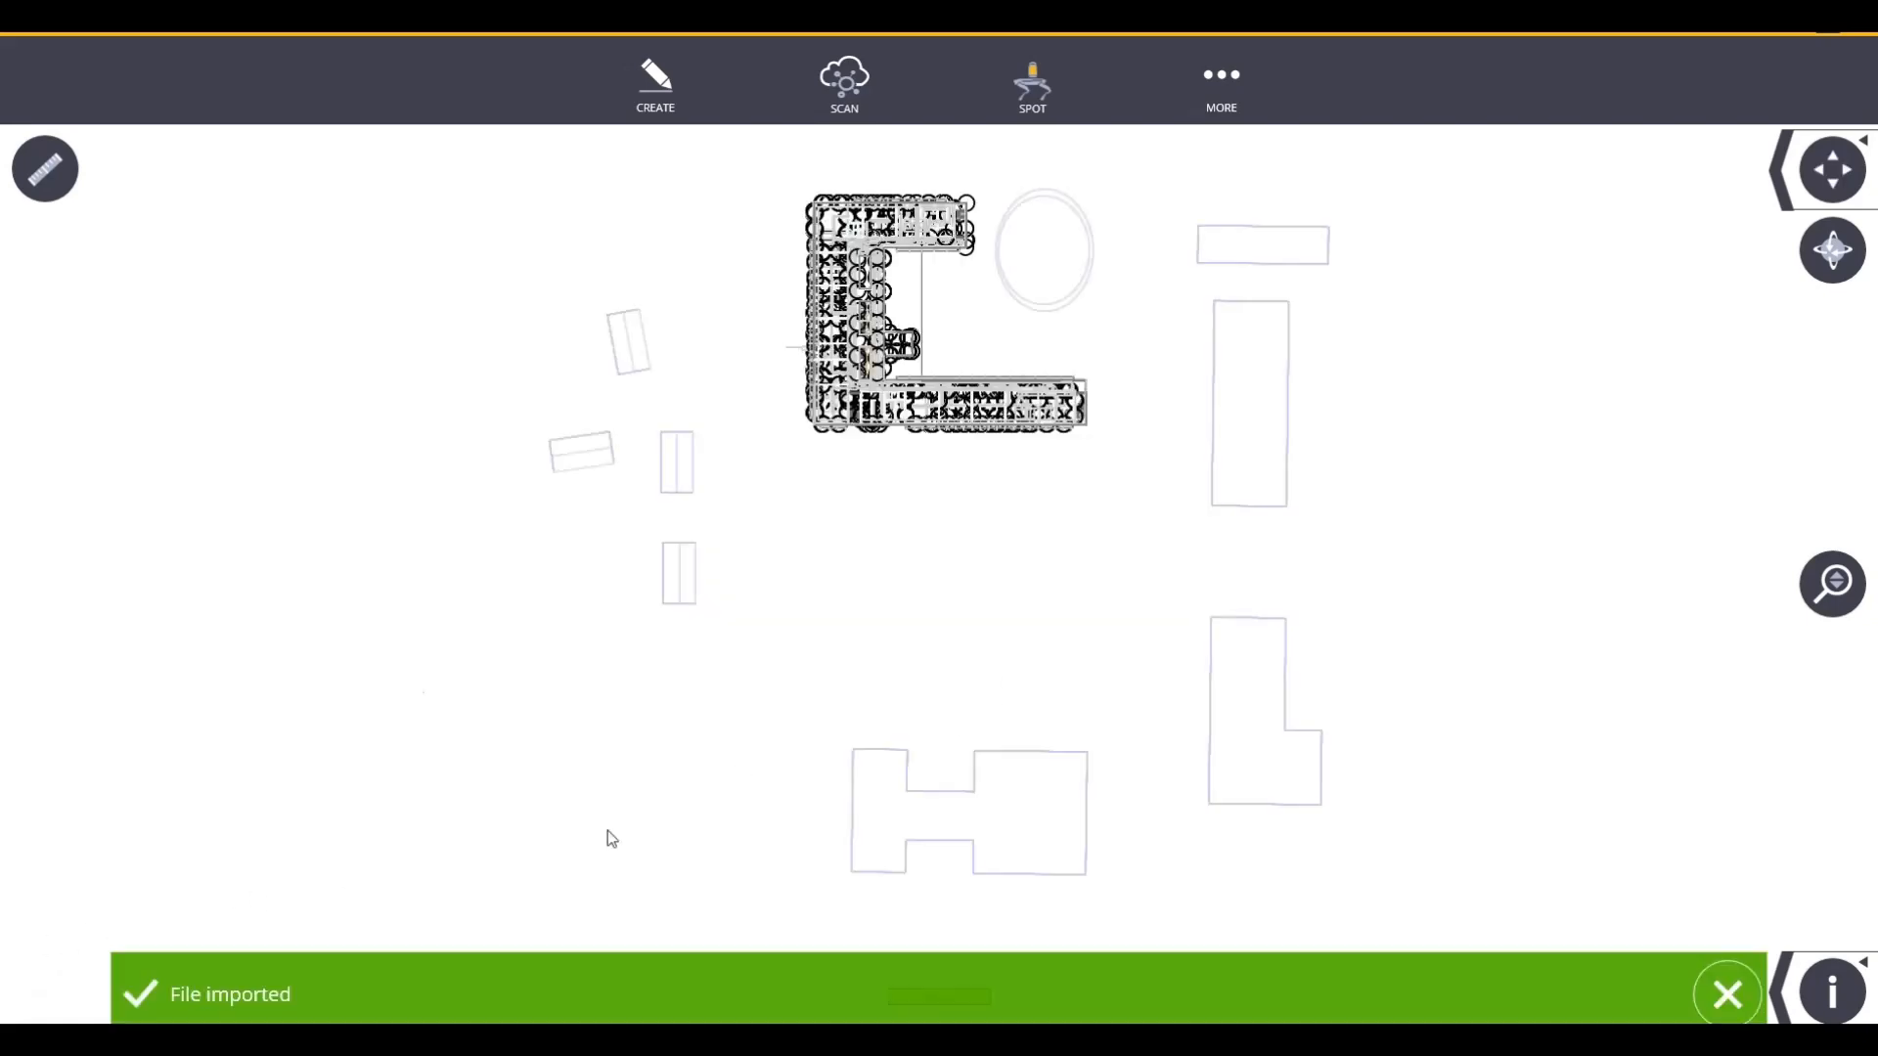
middle_click_drag(985, 524, 985, 688)
scroll(996, 550, "up", 4)
left_click_drag(995, 550, 628, 334)
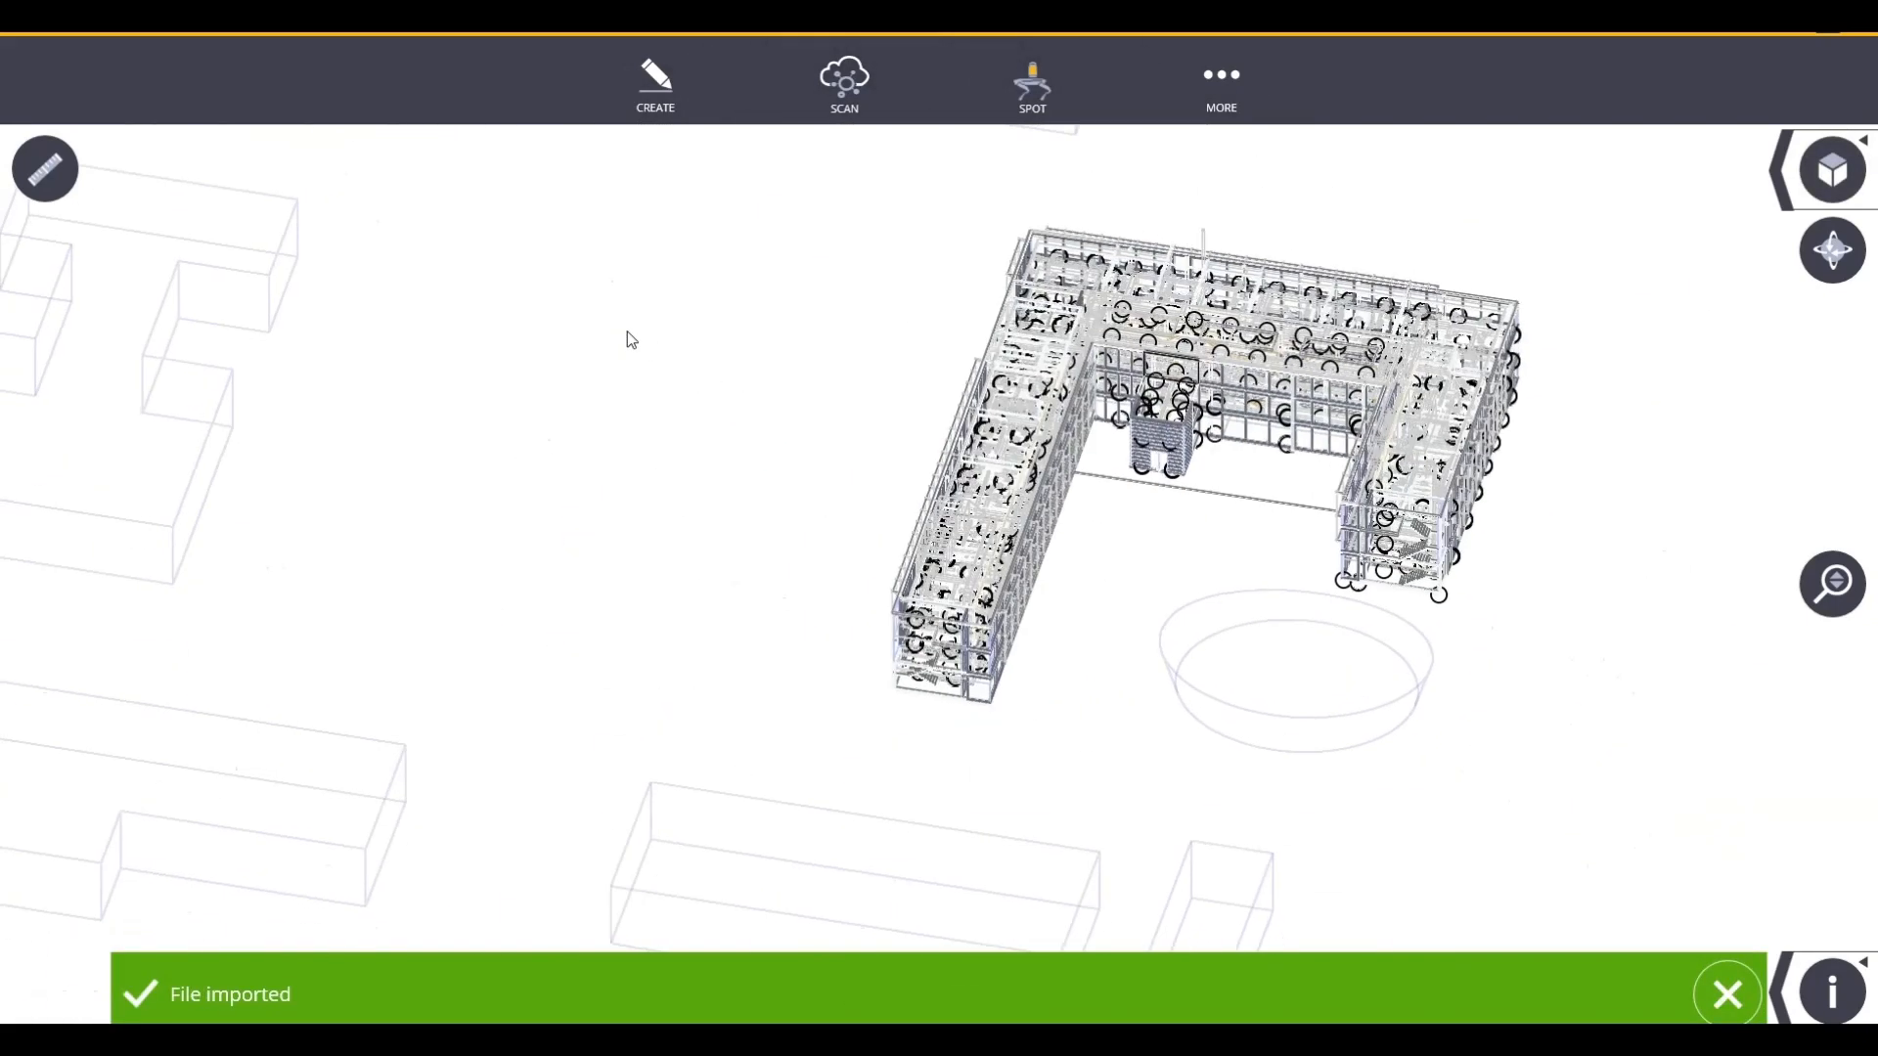
scroll(1147, 510, "up", 4)
middle_click_drag(1194, 480, 938, 515)
left_click(1726, 995)
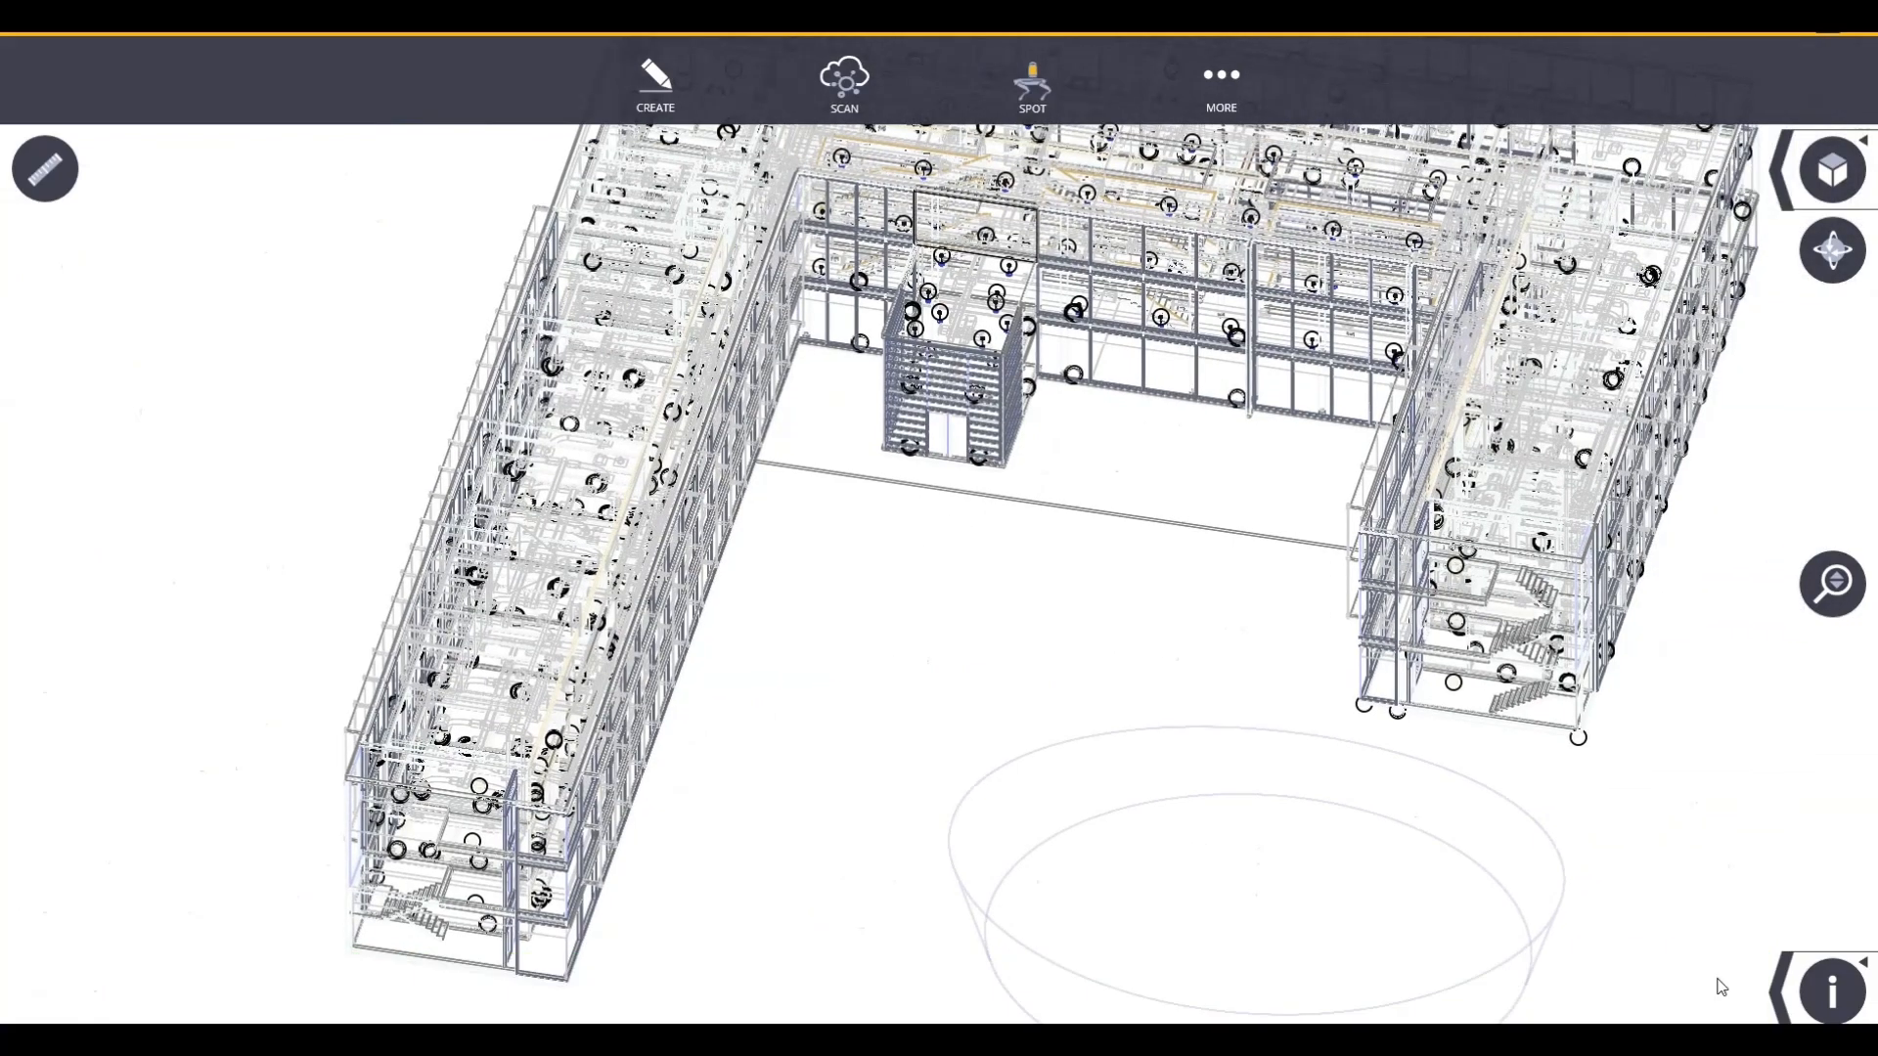
- Examine the slab corner points at the stair end of the wing and select the point by the door
left_click_drag(1060, 482, 885, 623)
scroll(1285, 883, "up", 10)
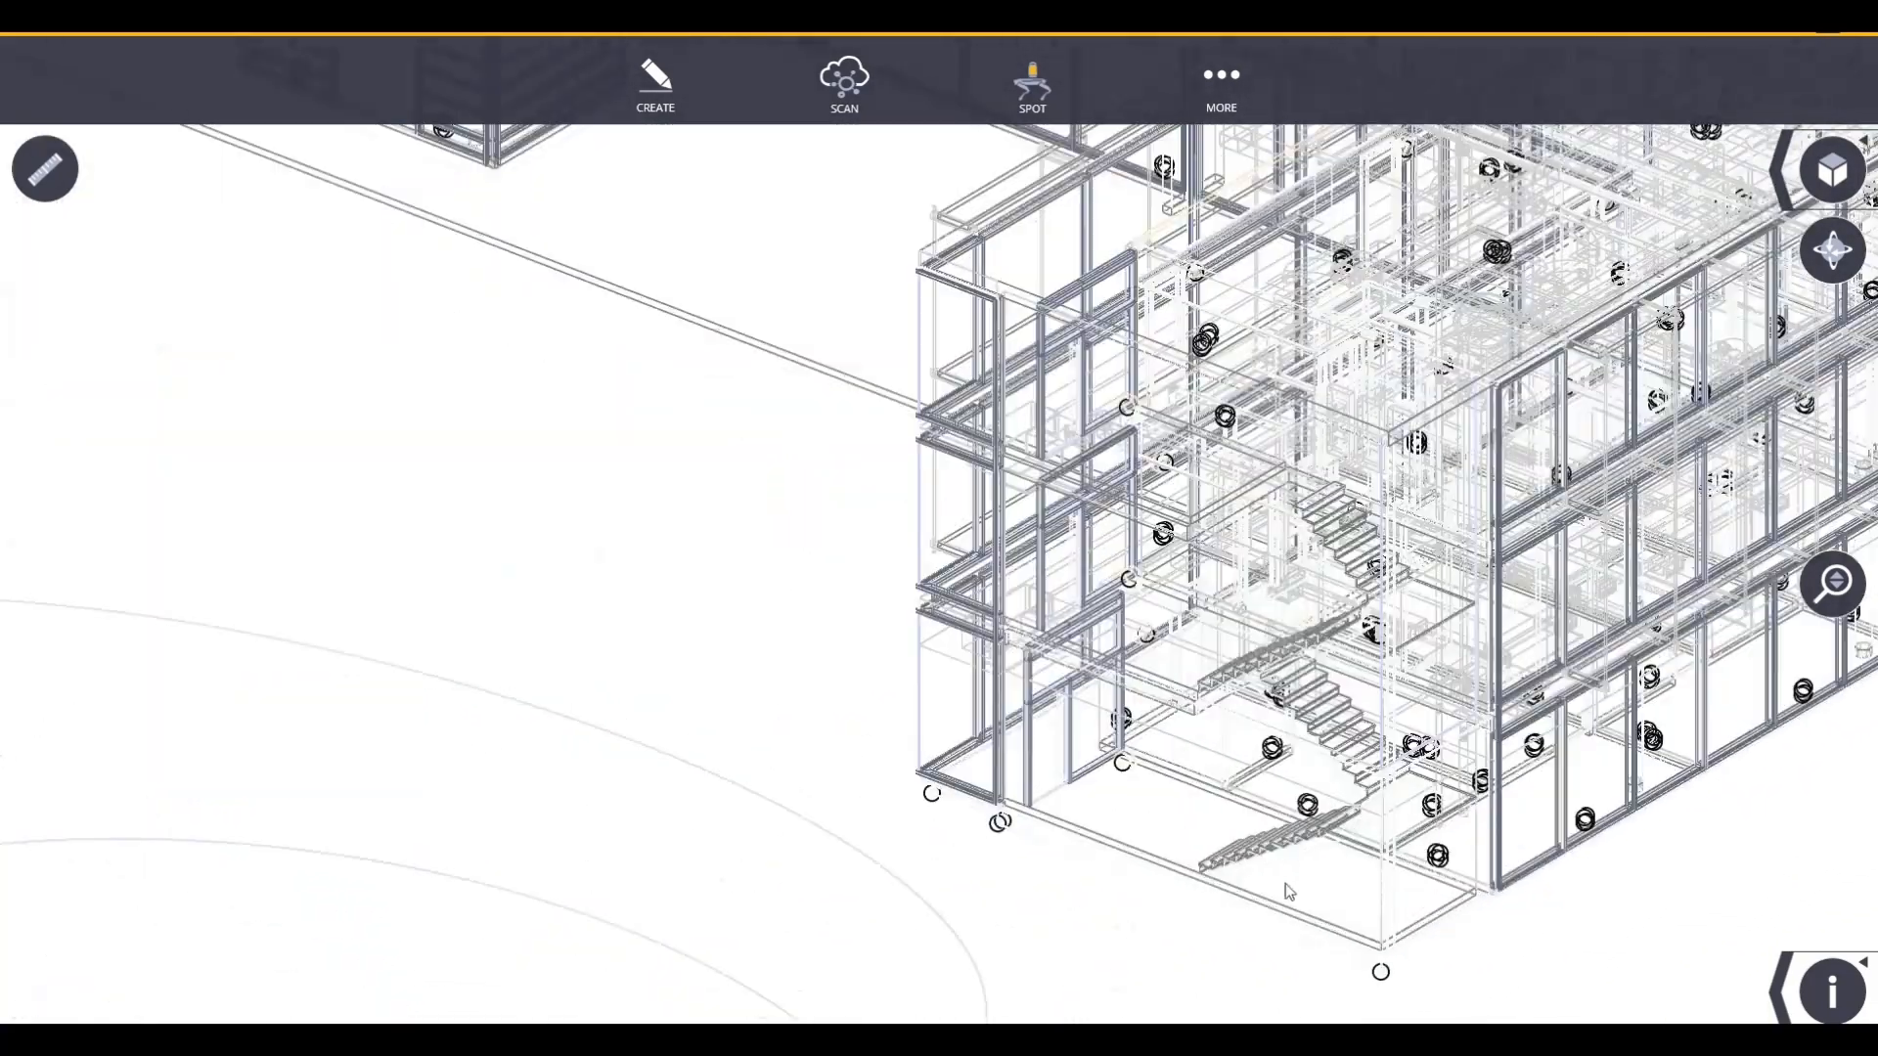
mouse_move(1216, 771)
left_mouse_down()
mouse_move(1526, 809)
mouse_move(1663, 700)
mouse_move(1777, 715)
mouse_move(1417, 759)
mouse_move(1291, 859)
mouse_move(1183, 783)
left_mouse_up()
left_click(1229, 740)
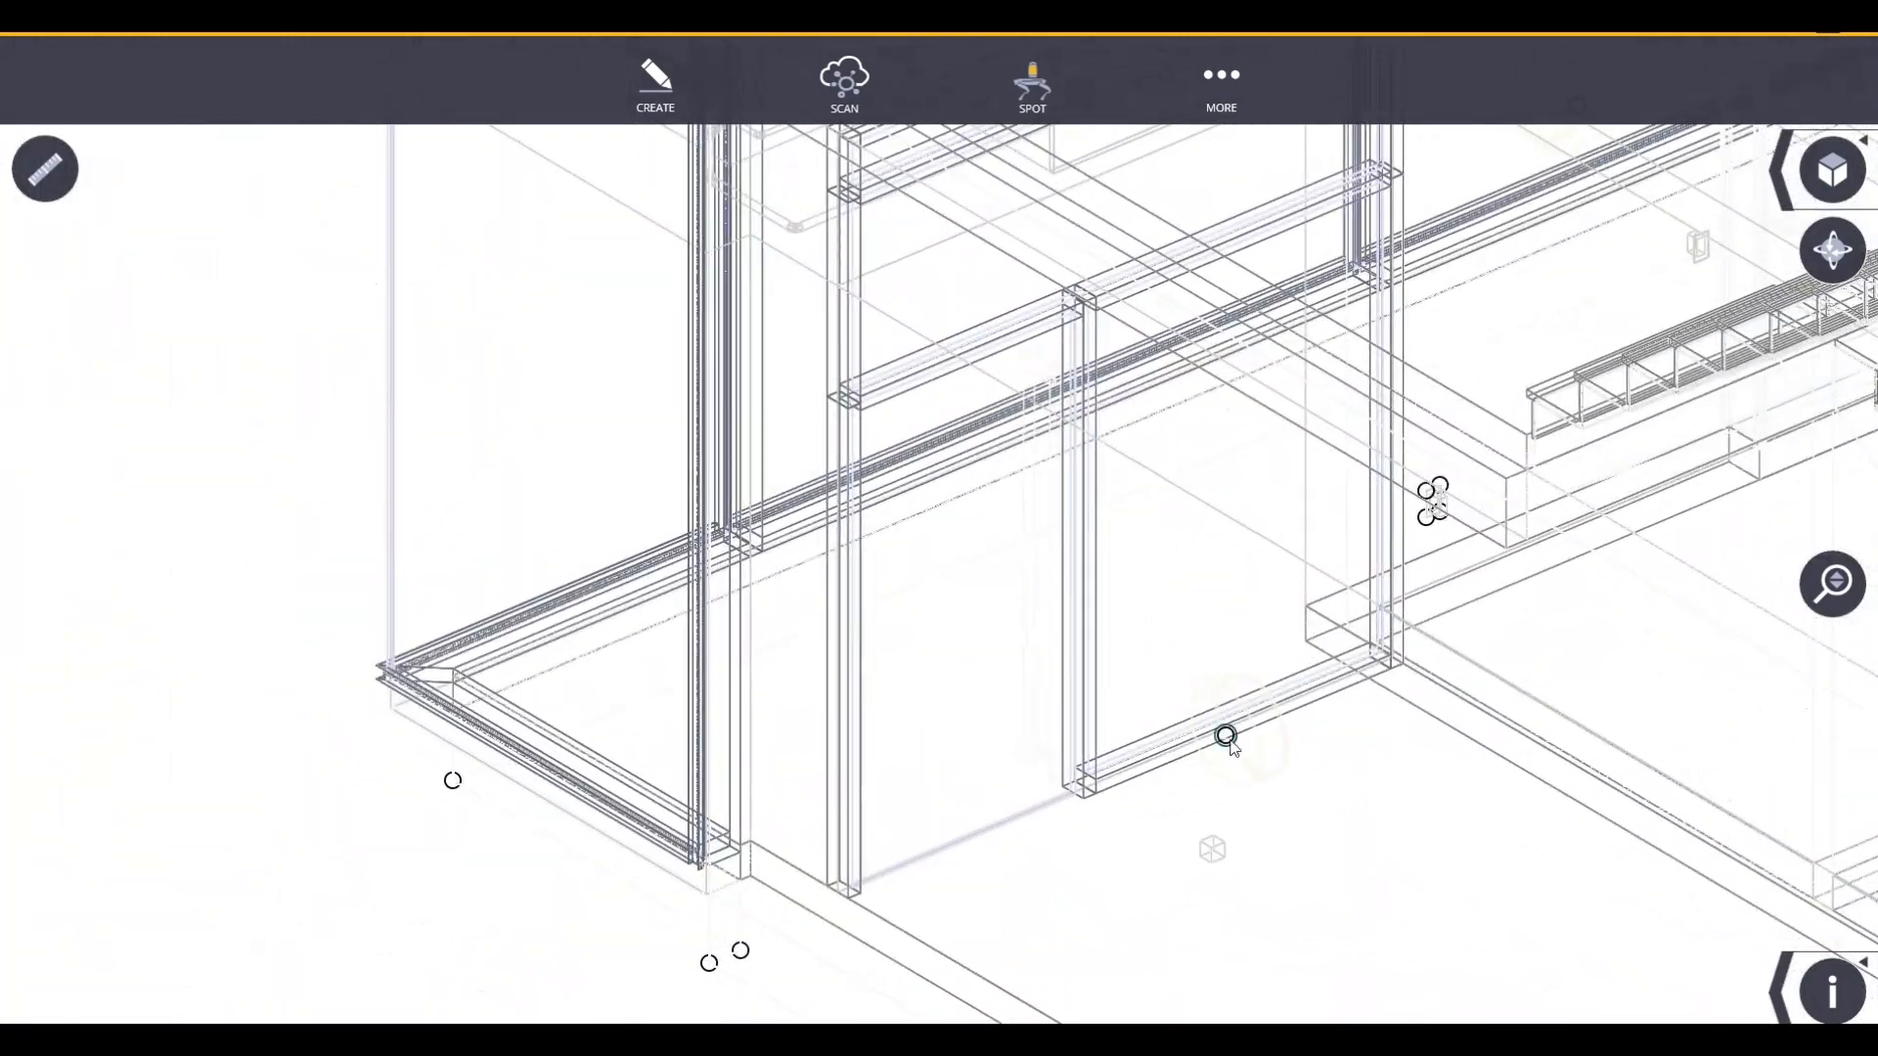
- Examine the four receptacle corner points beside the glazed wall against the building model
scroll(1219, 757, "down", 6)
middle_click_drag(1051, 590, 438, 603)
left_click_drag(438, 604, 954, 626)
middle_click_drag(534, 636, 1259, 697)
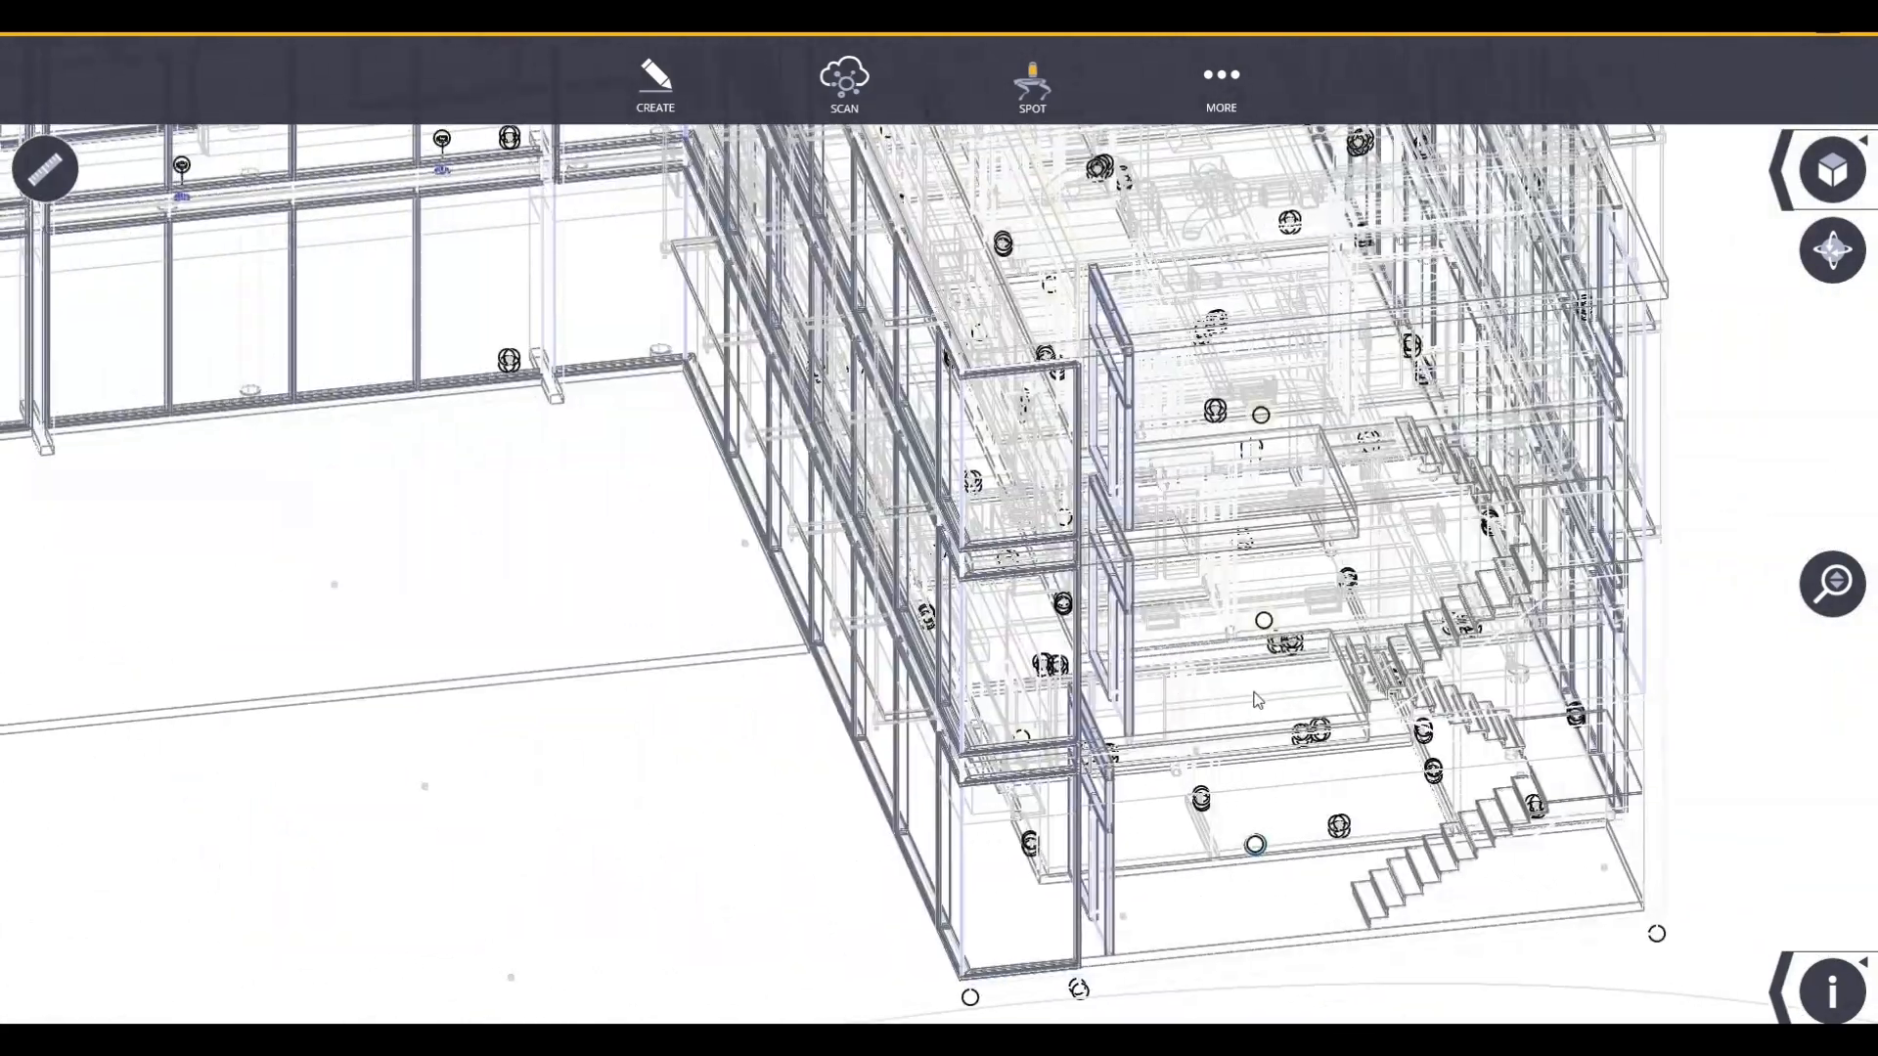
middle_click_drag(687, 641, 1203, 740)
scroll(493, 562, "up", 5)
scroll(495, 528, "up", 3)
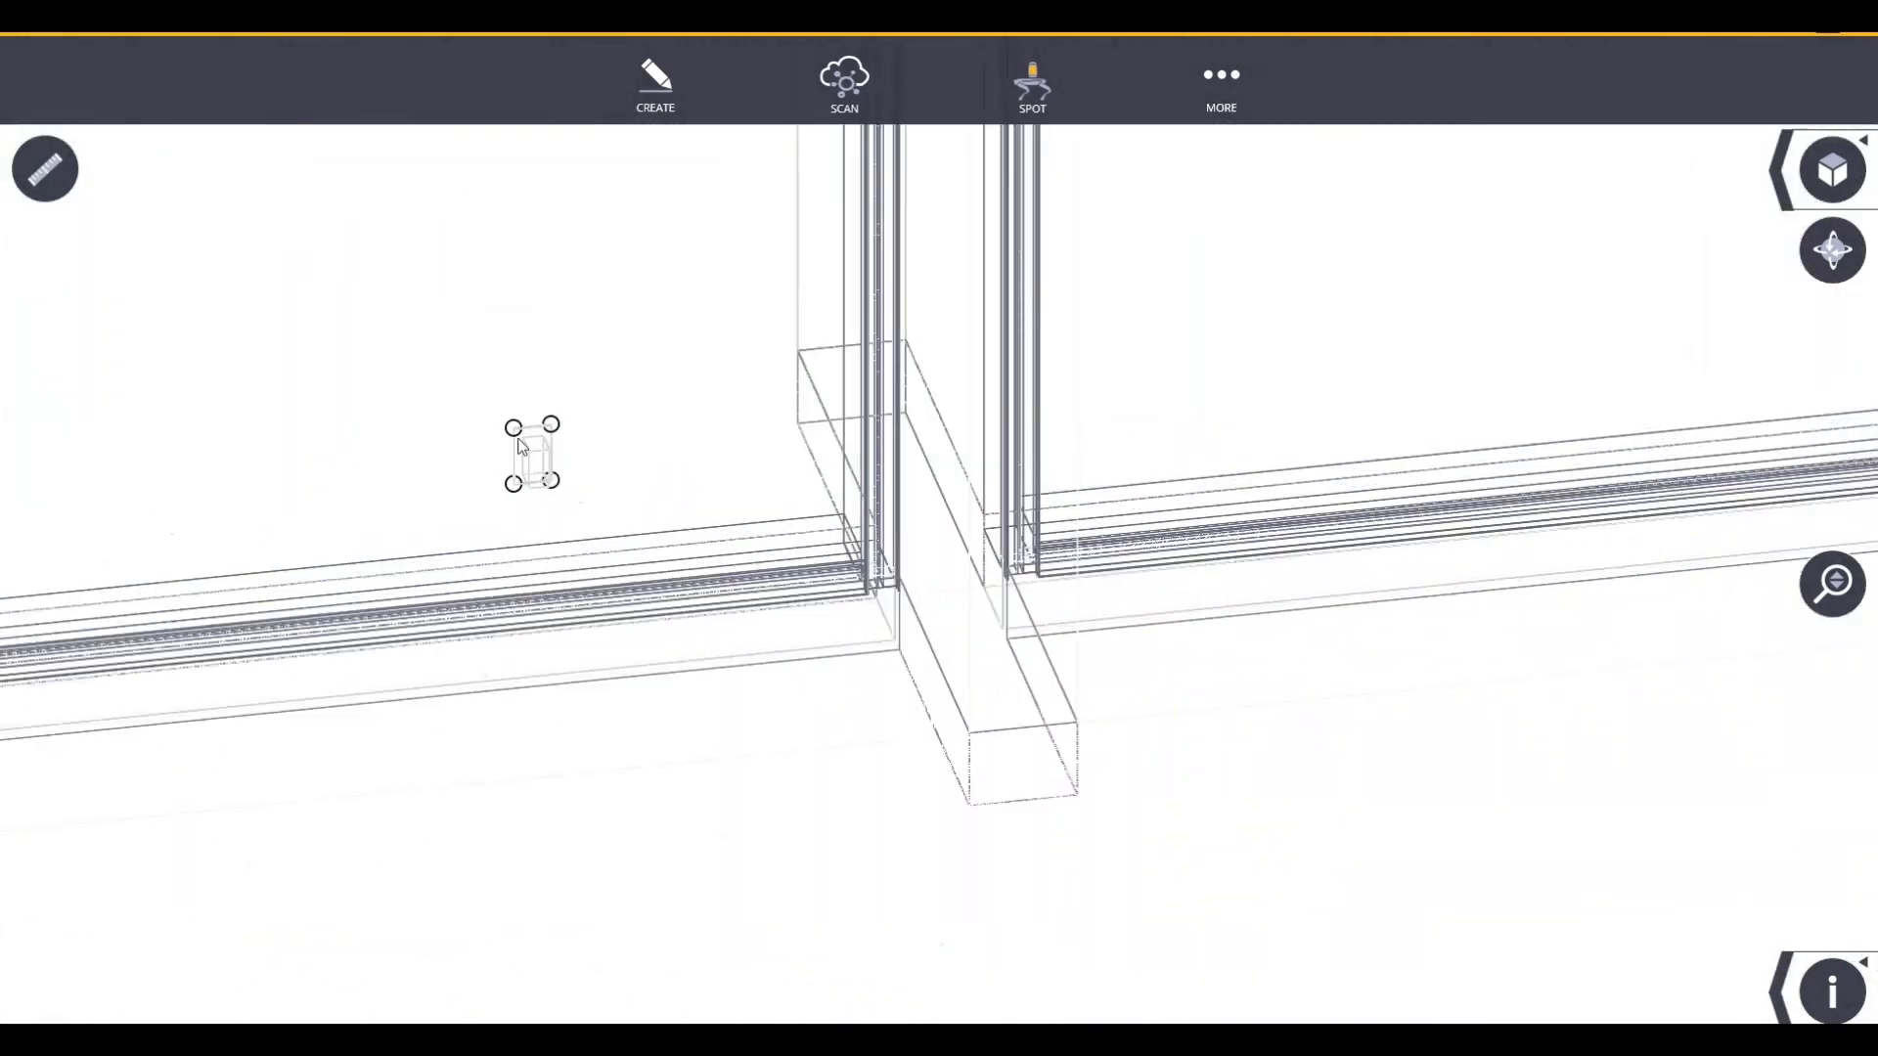
left_click_drag(518, 440, 564, 442)
scroll(491, 469, "down", 4)
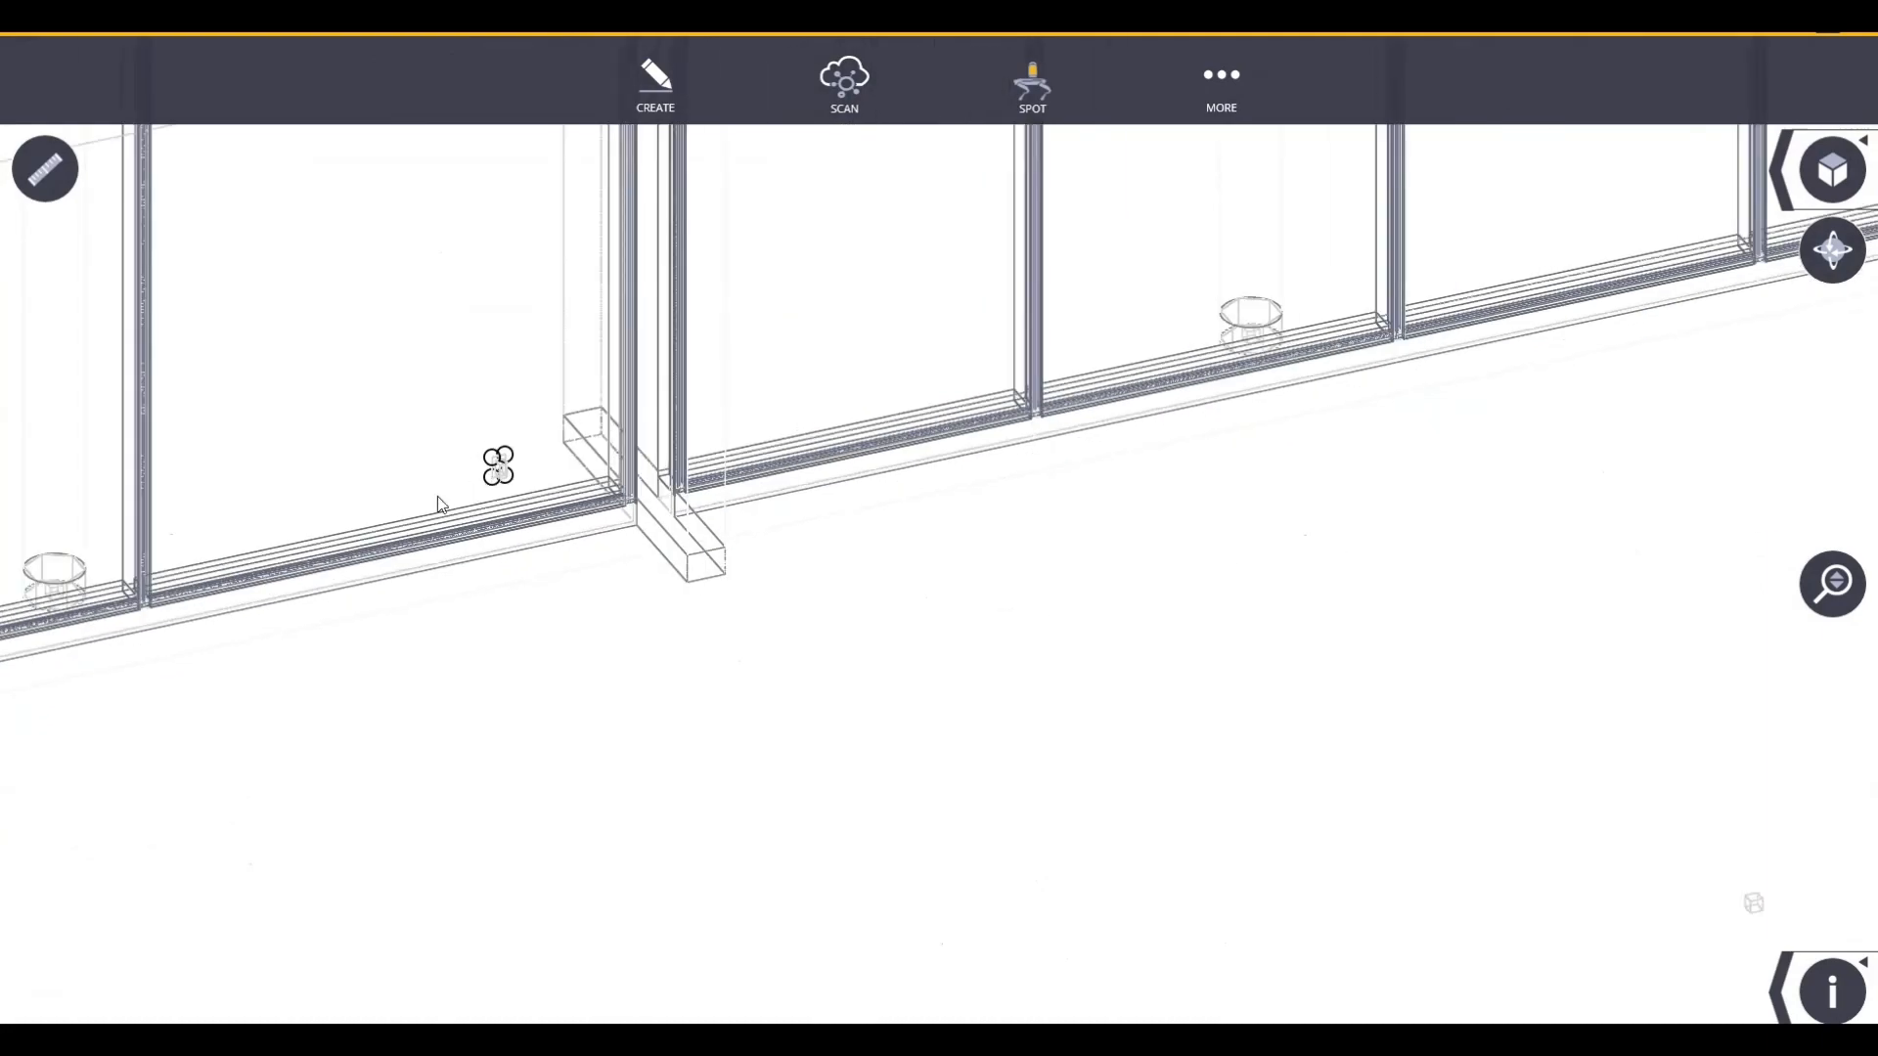
- Examine the point on a pendant light up close and return to an overview of the whole building
middle_click_drag(421, 591, 1076, 612)
scroll(698, 566, "down", 4)
middle_click_drag(542, 409, 1033, 593)
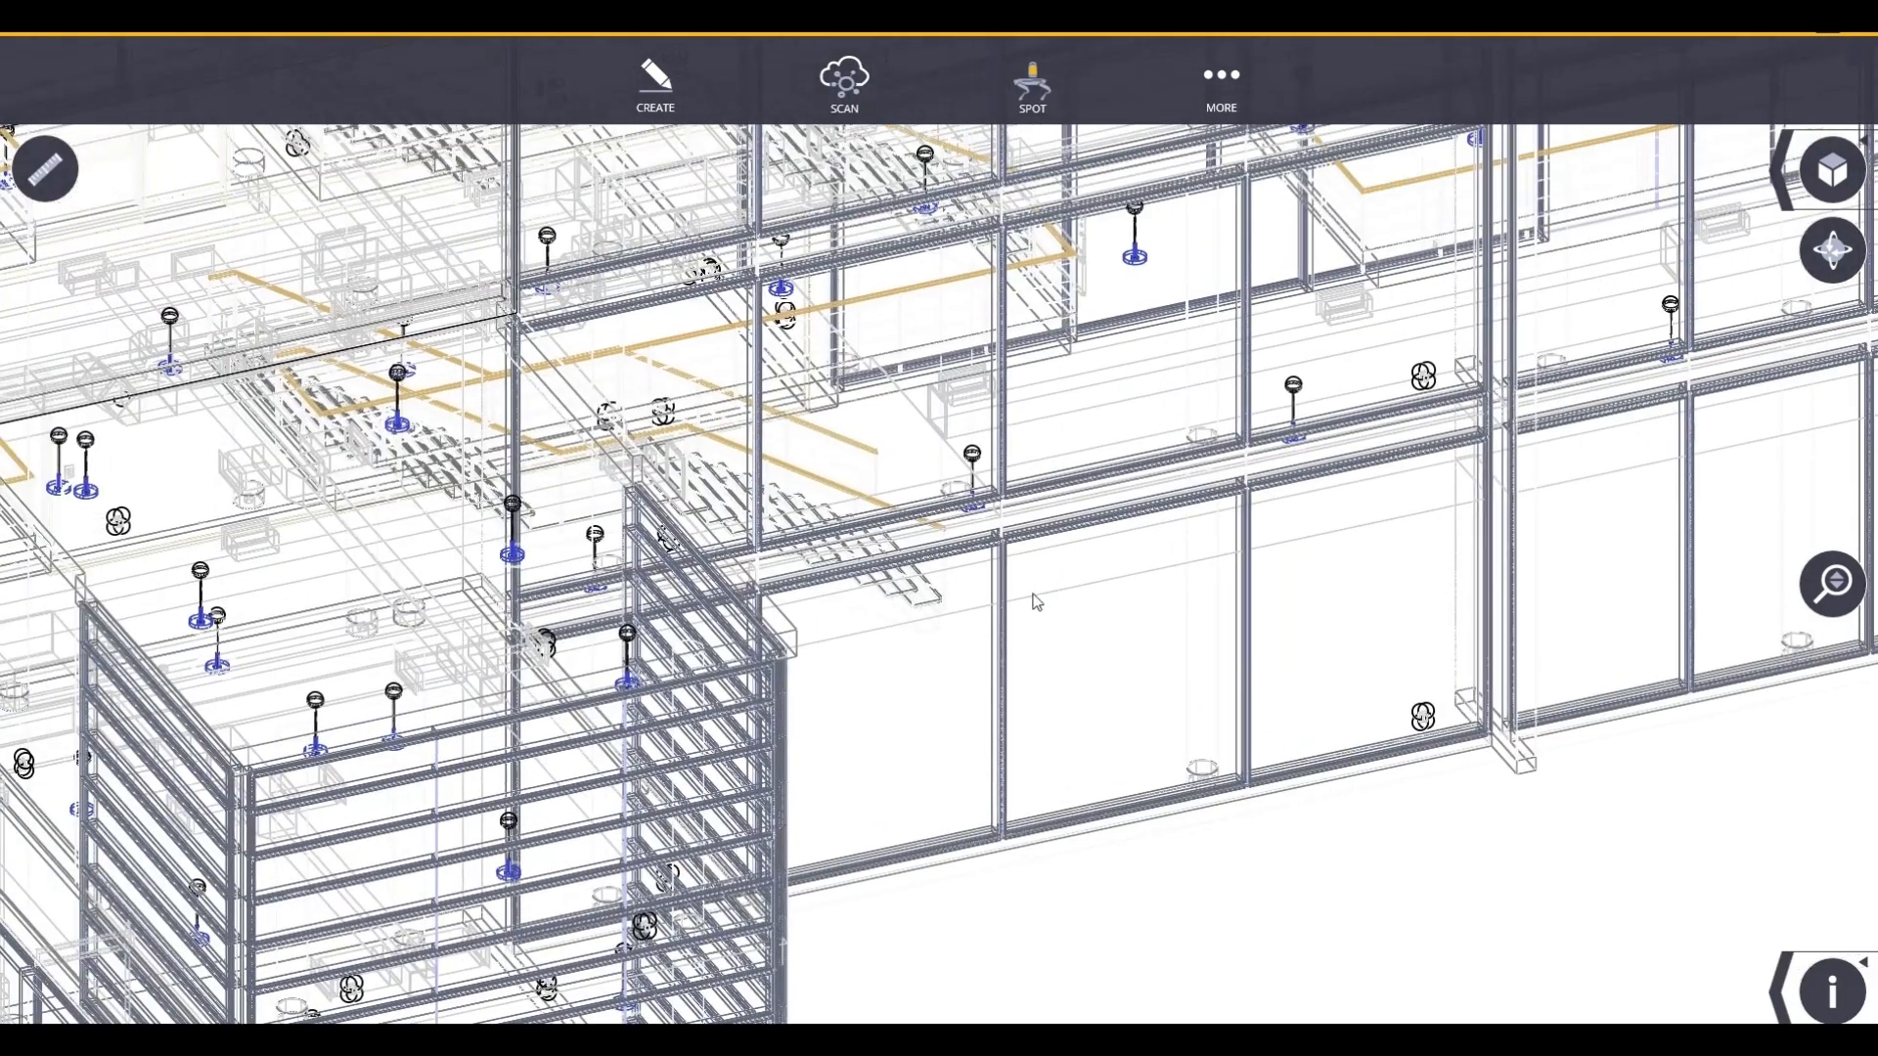
left_click_drag(1037, 601, 929, 595)
scroll(1031, 491, "up", 9)
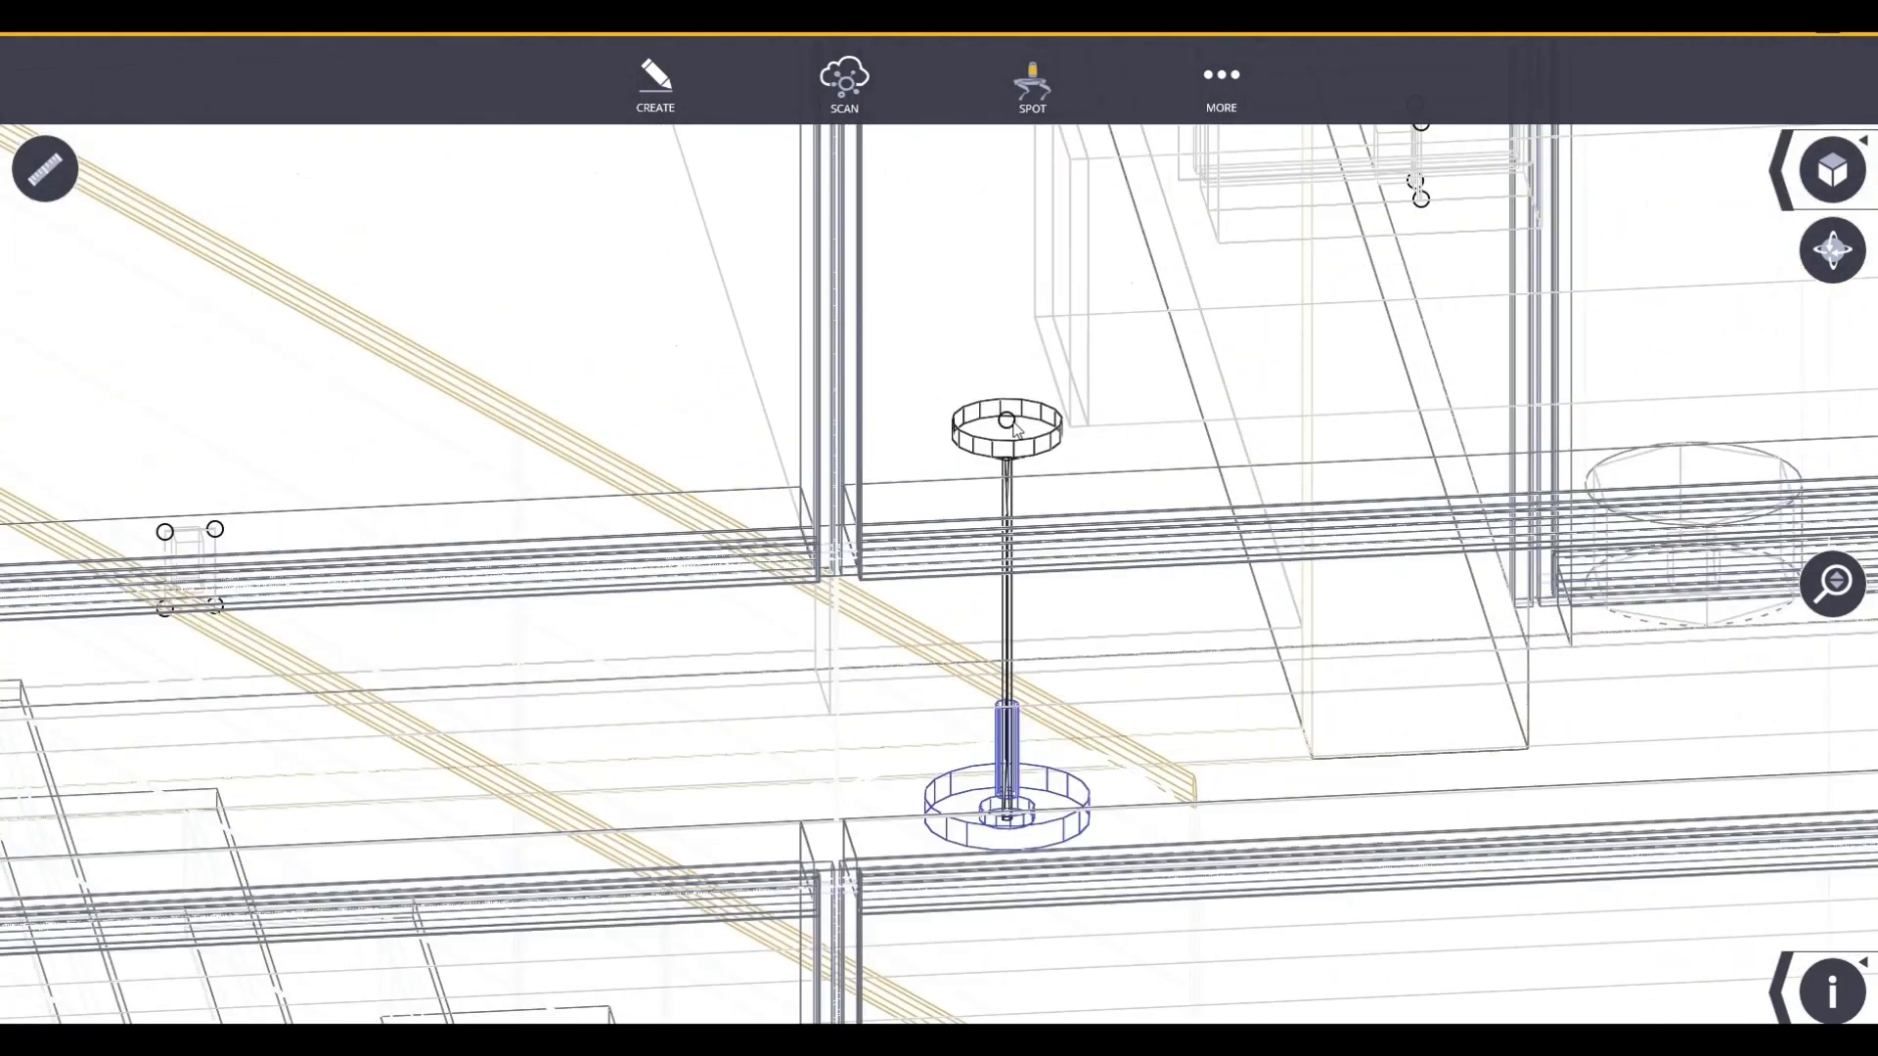
scroll(1015, 442, "down", 10)
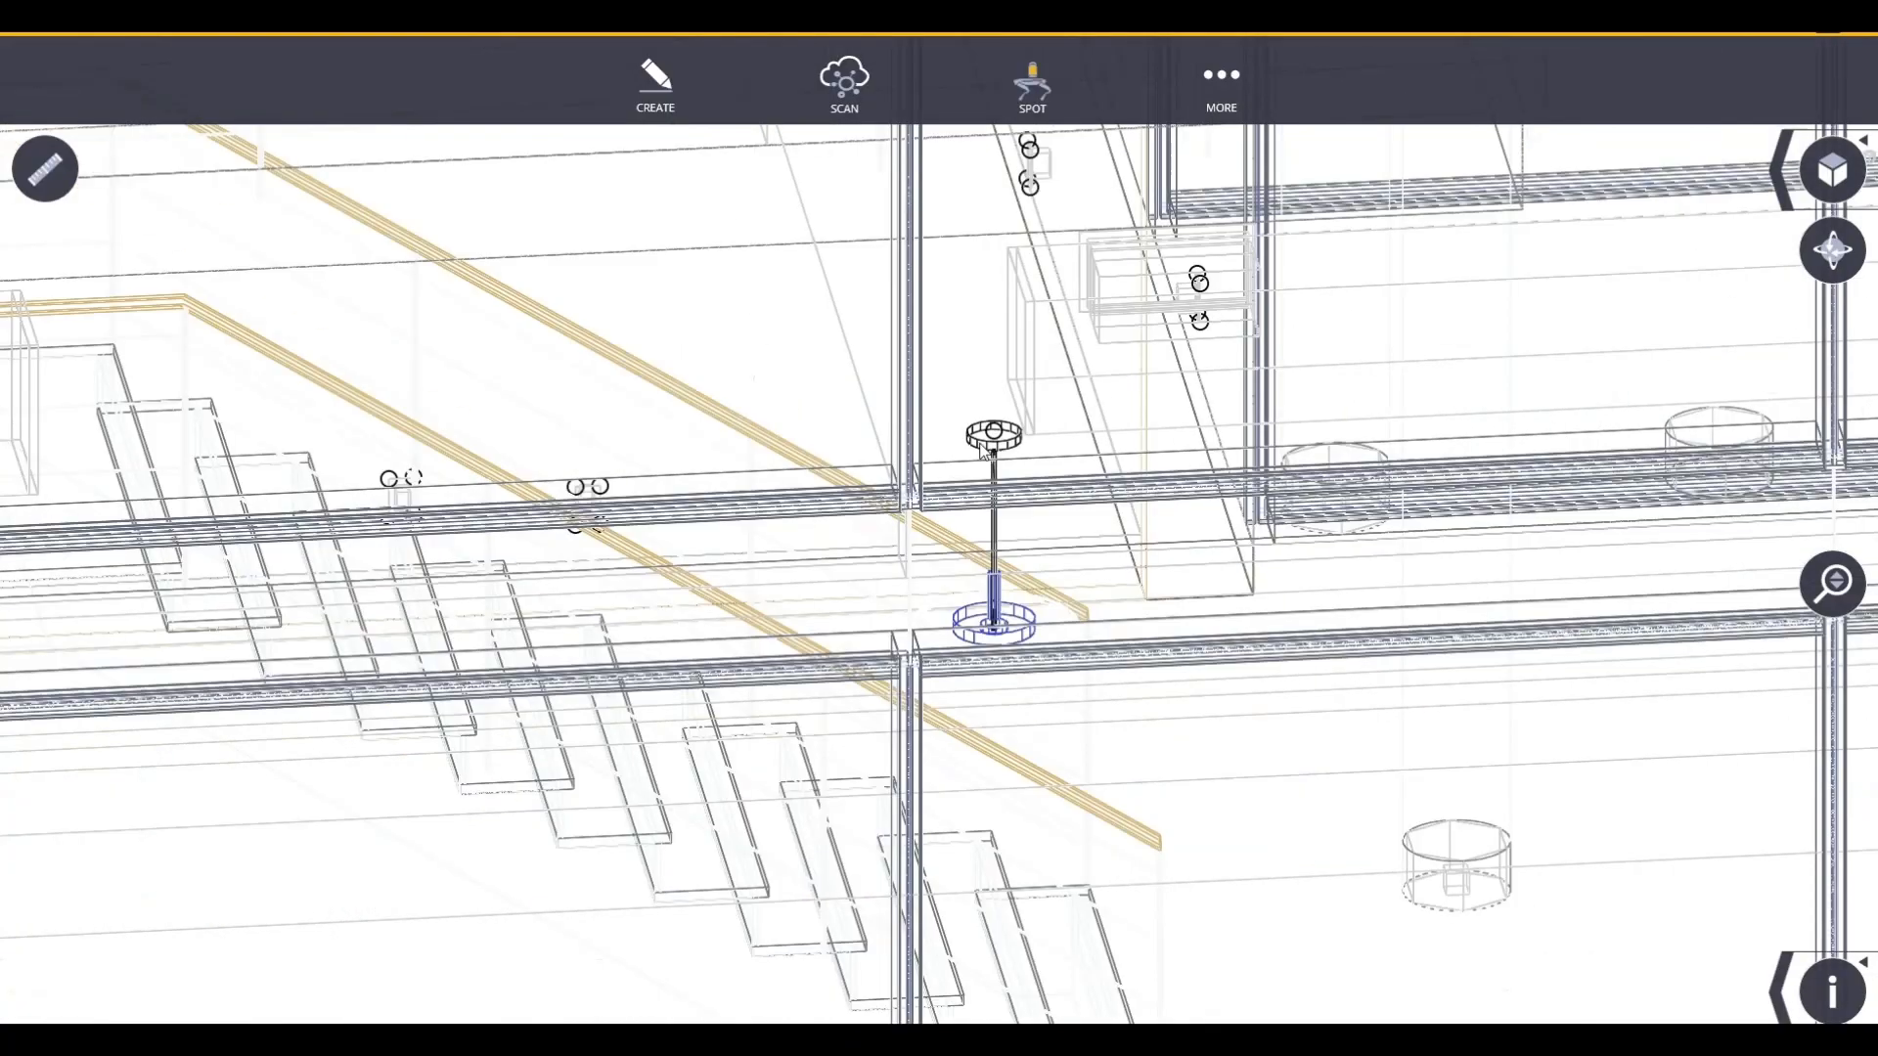
scroll(660, 575, "down", 8)
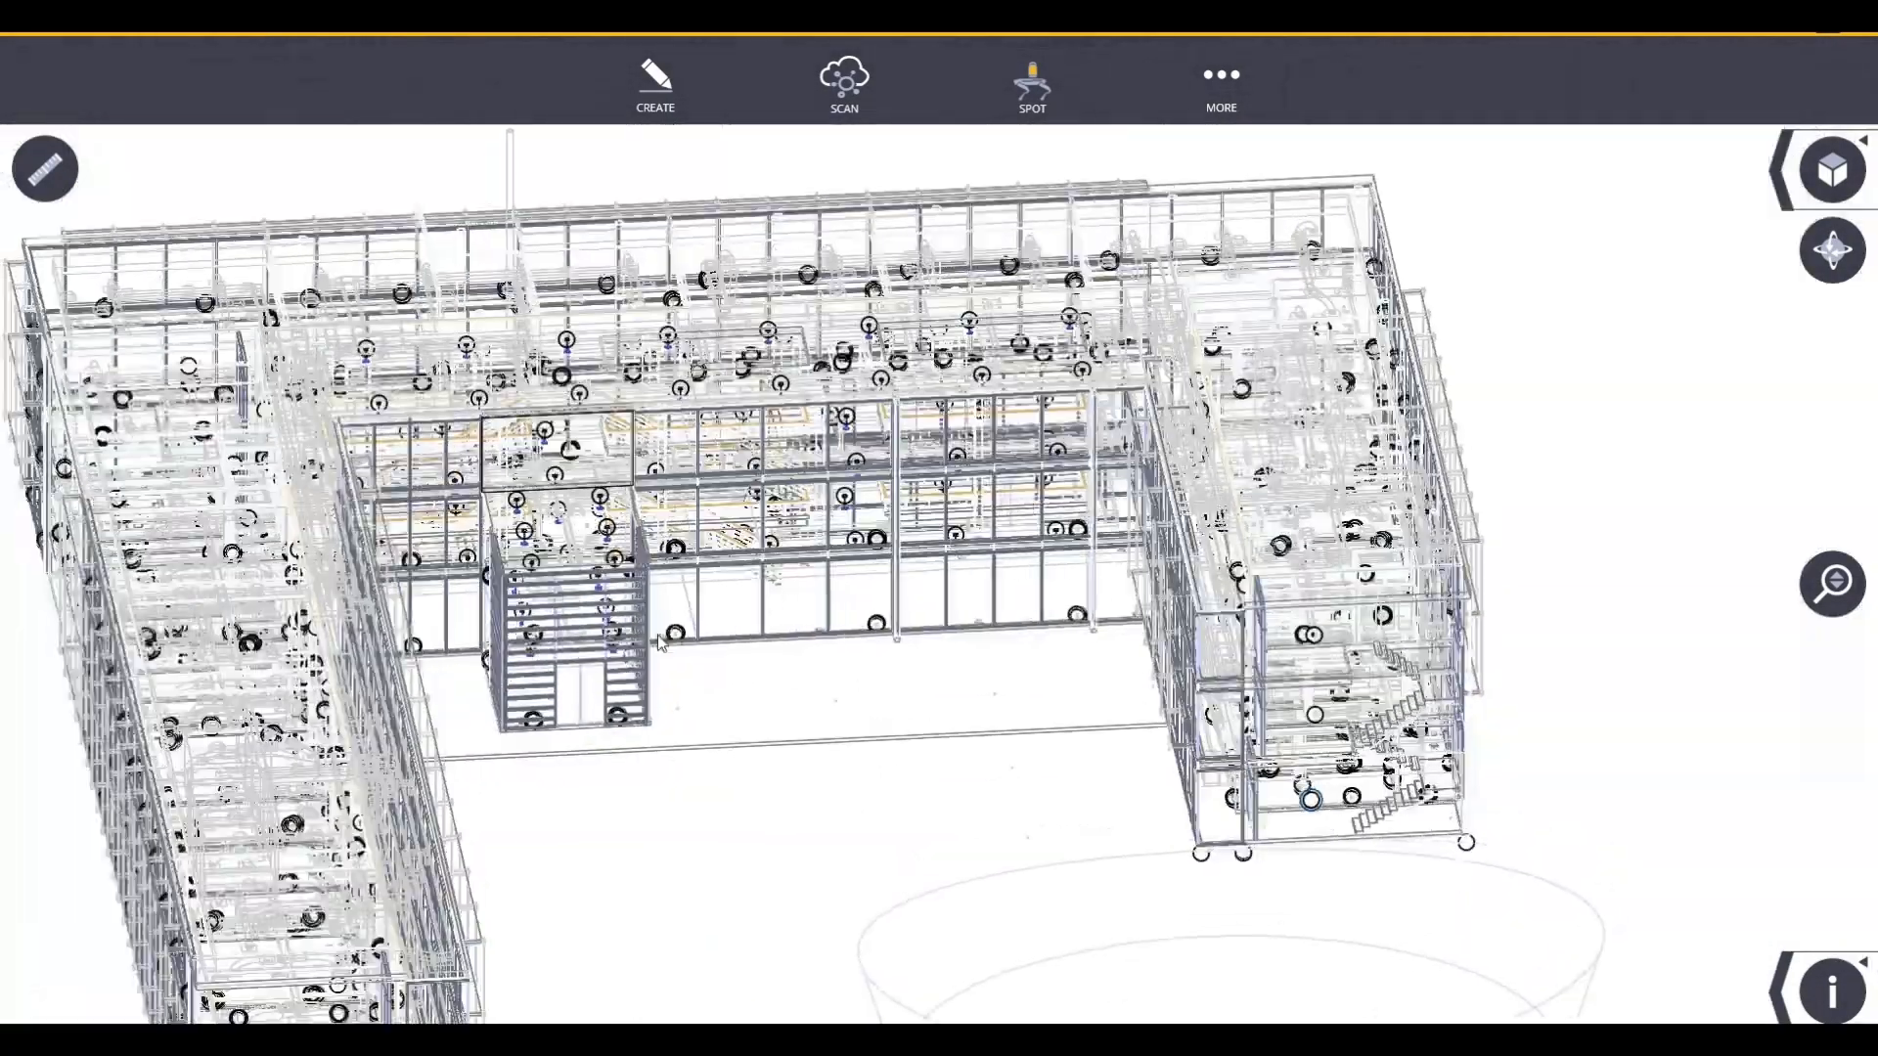
left_click_drag(660, 575, 1056, 674)
scroll(568, 633, "down", 4)
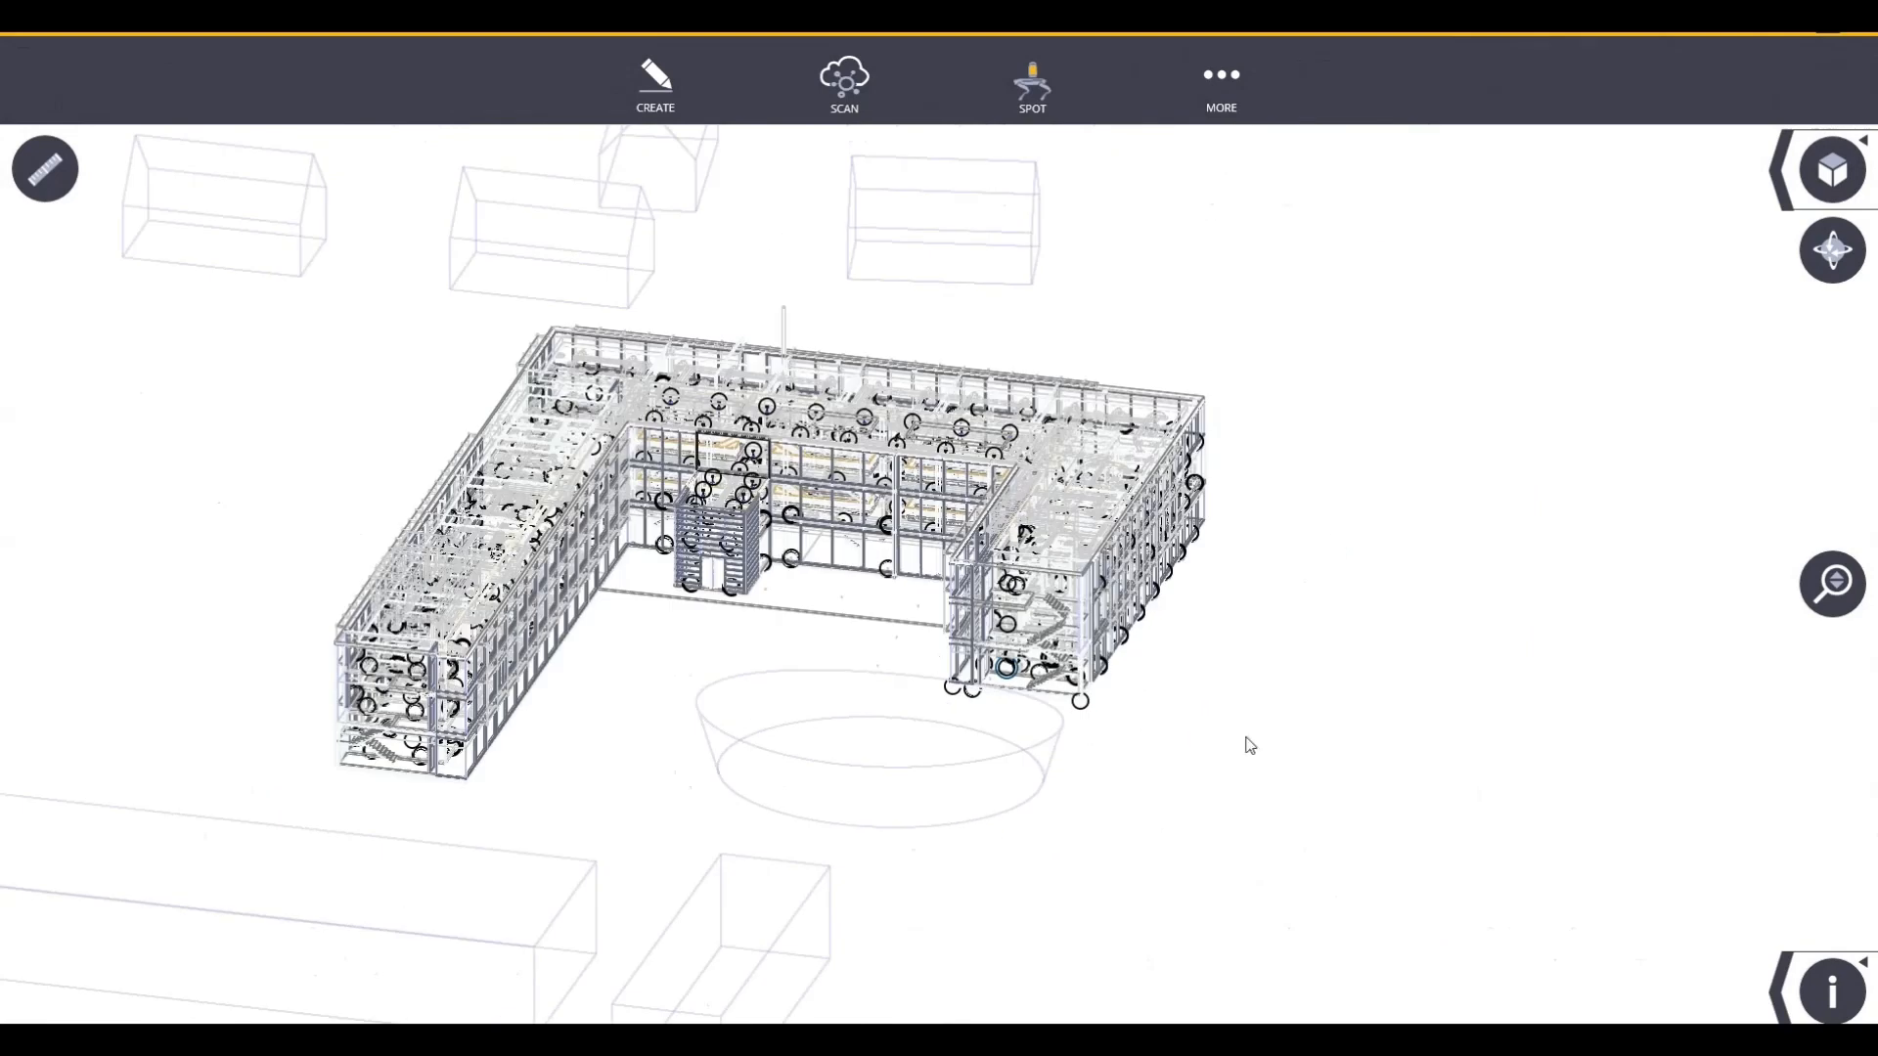
- Turn on the Solid Model display for the imported building and close the display settings
left_click(1793, 980)
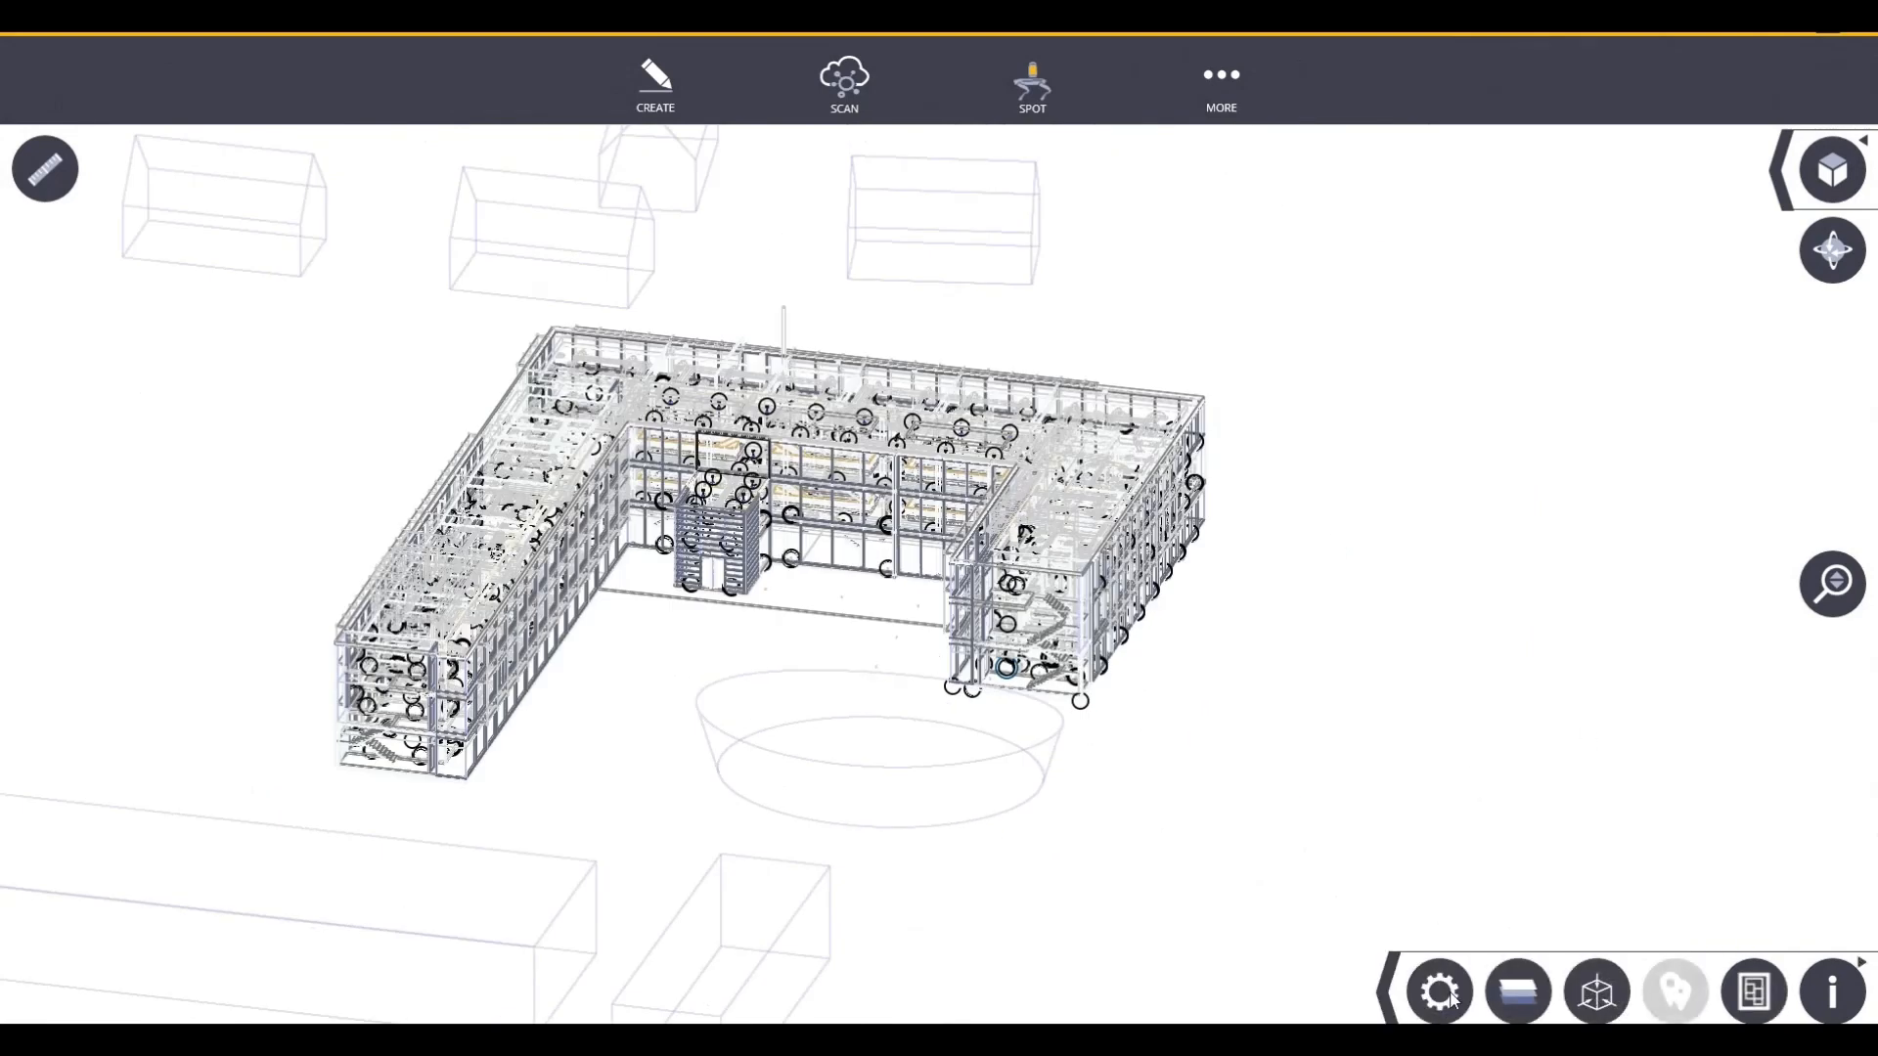
left_click(1444, 994)
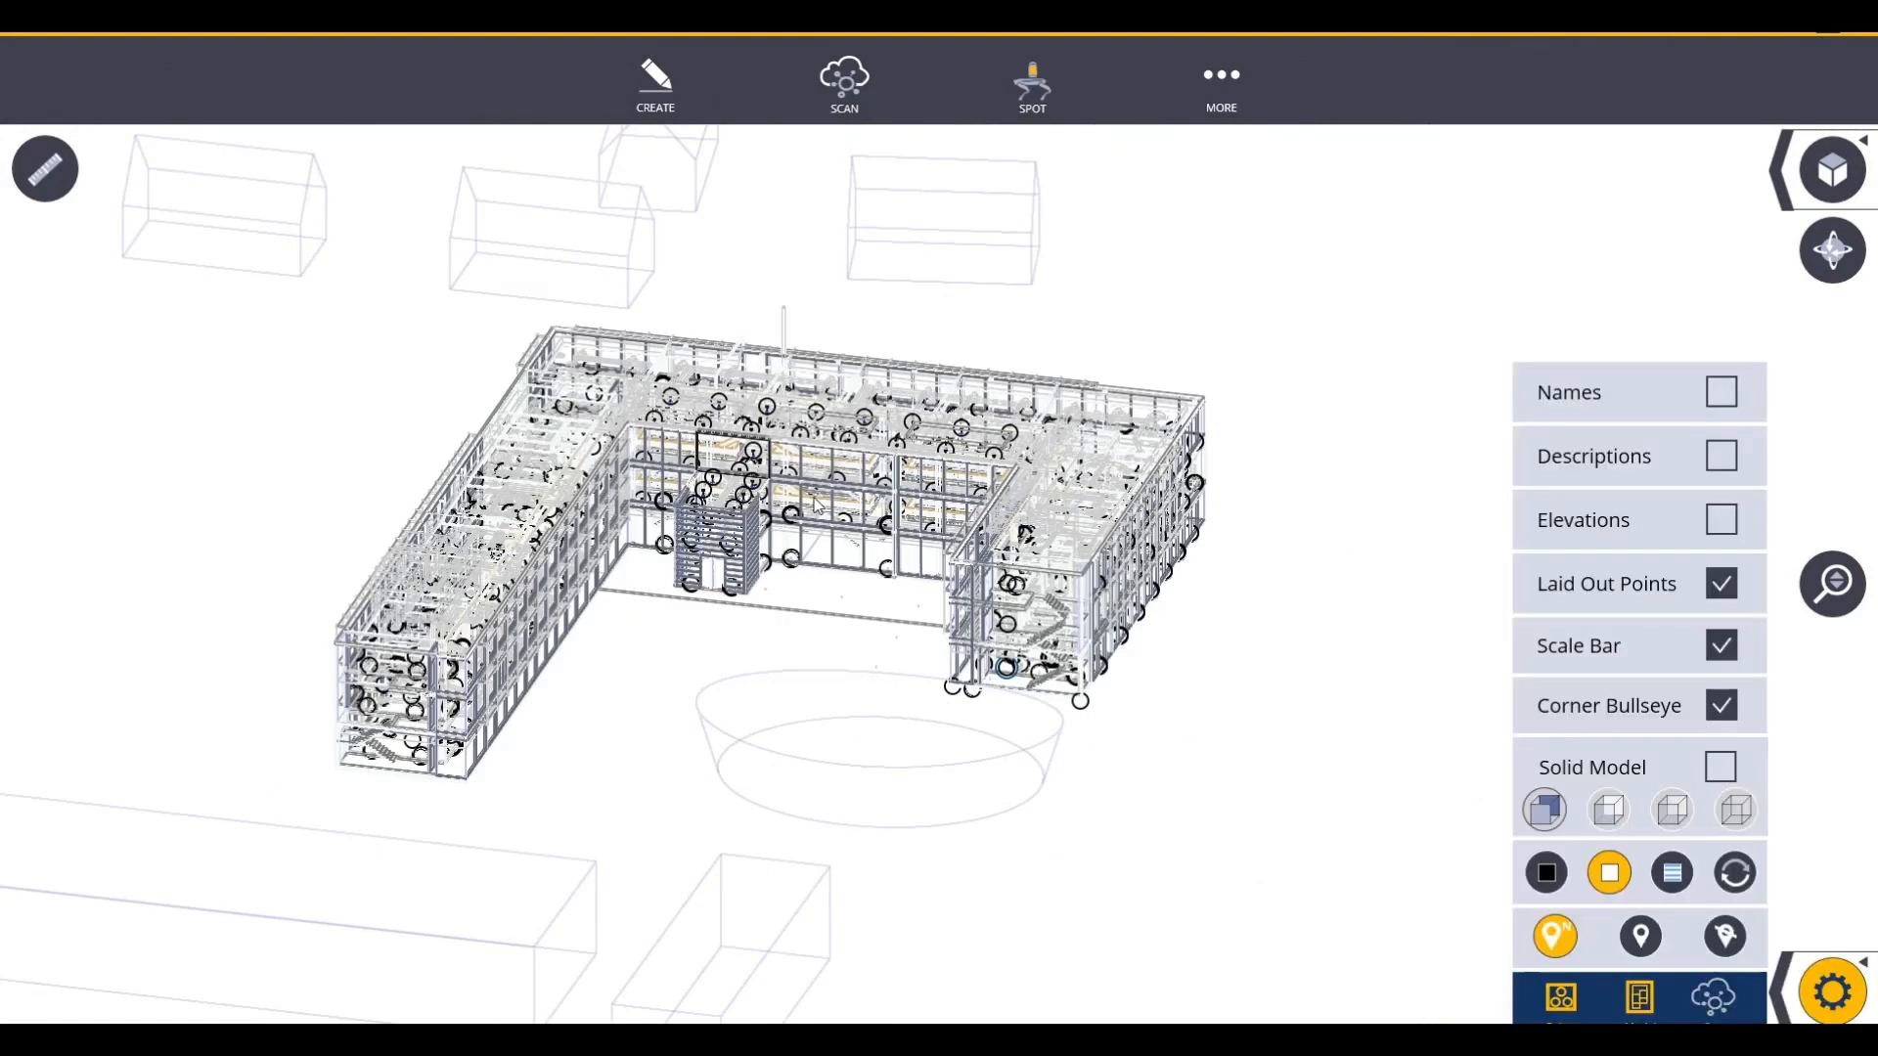
left_click(1720, 767)
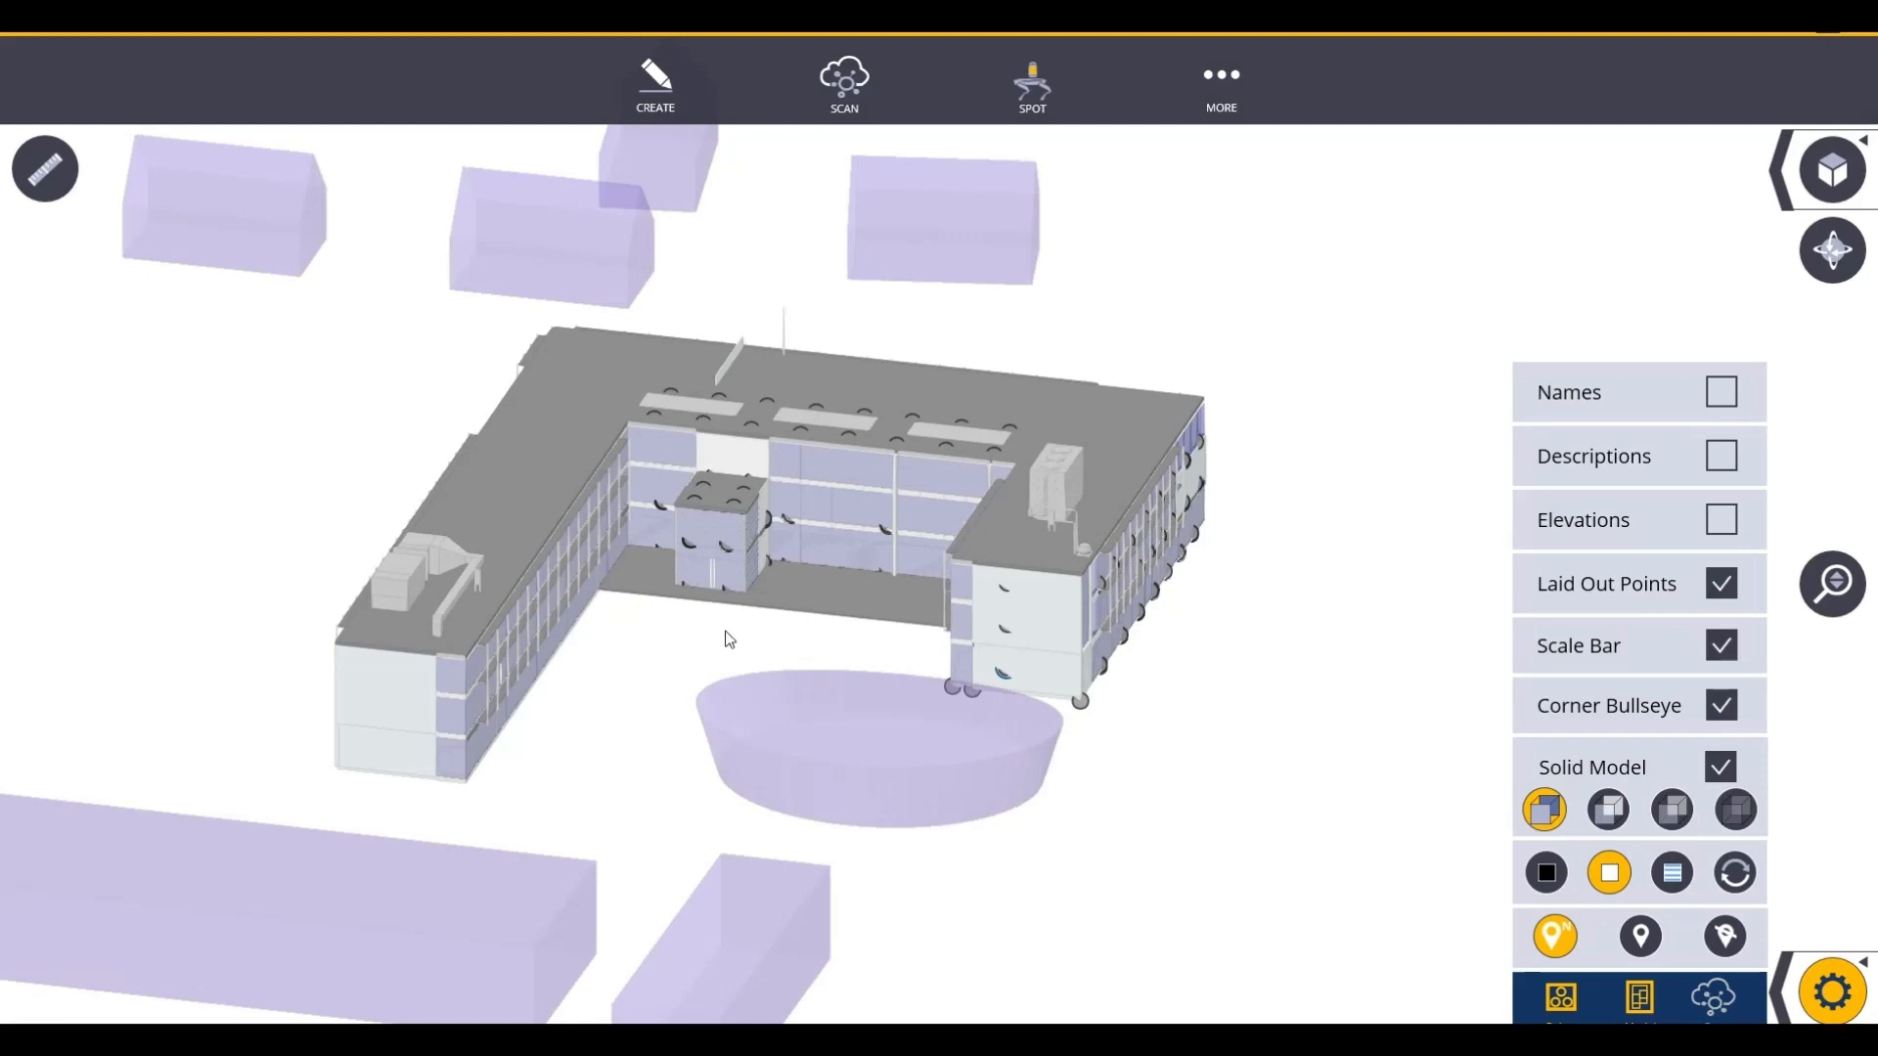
left_click(1825, 1003)
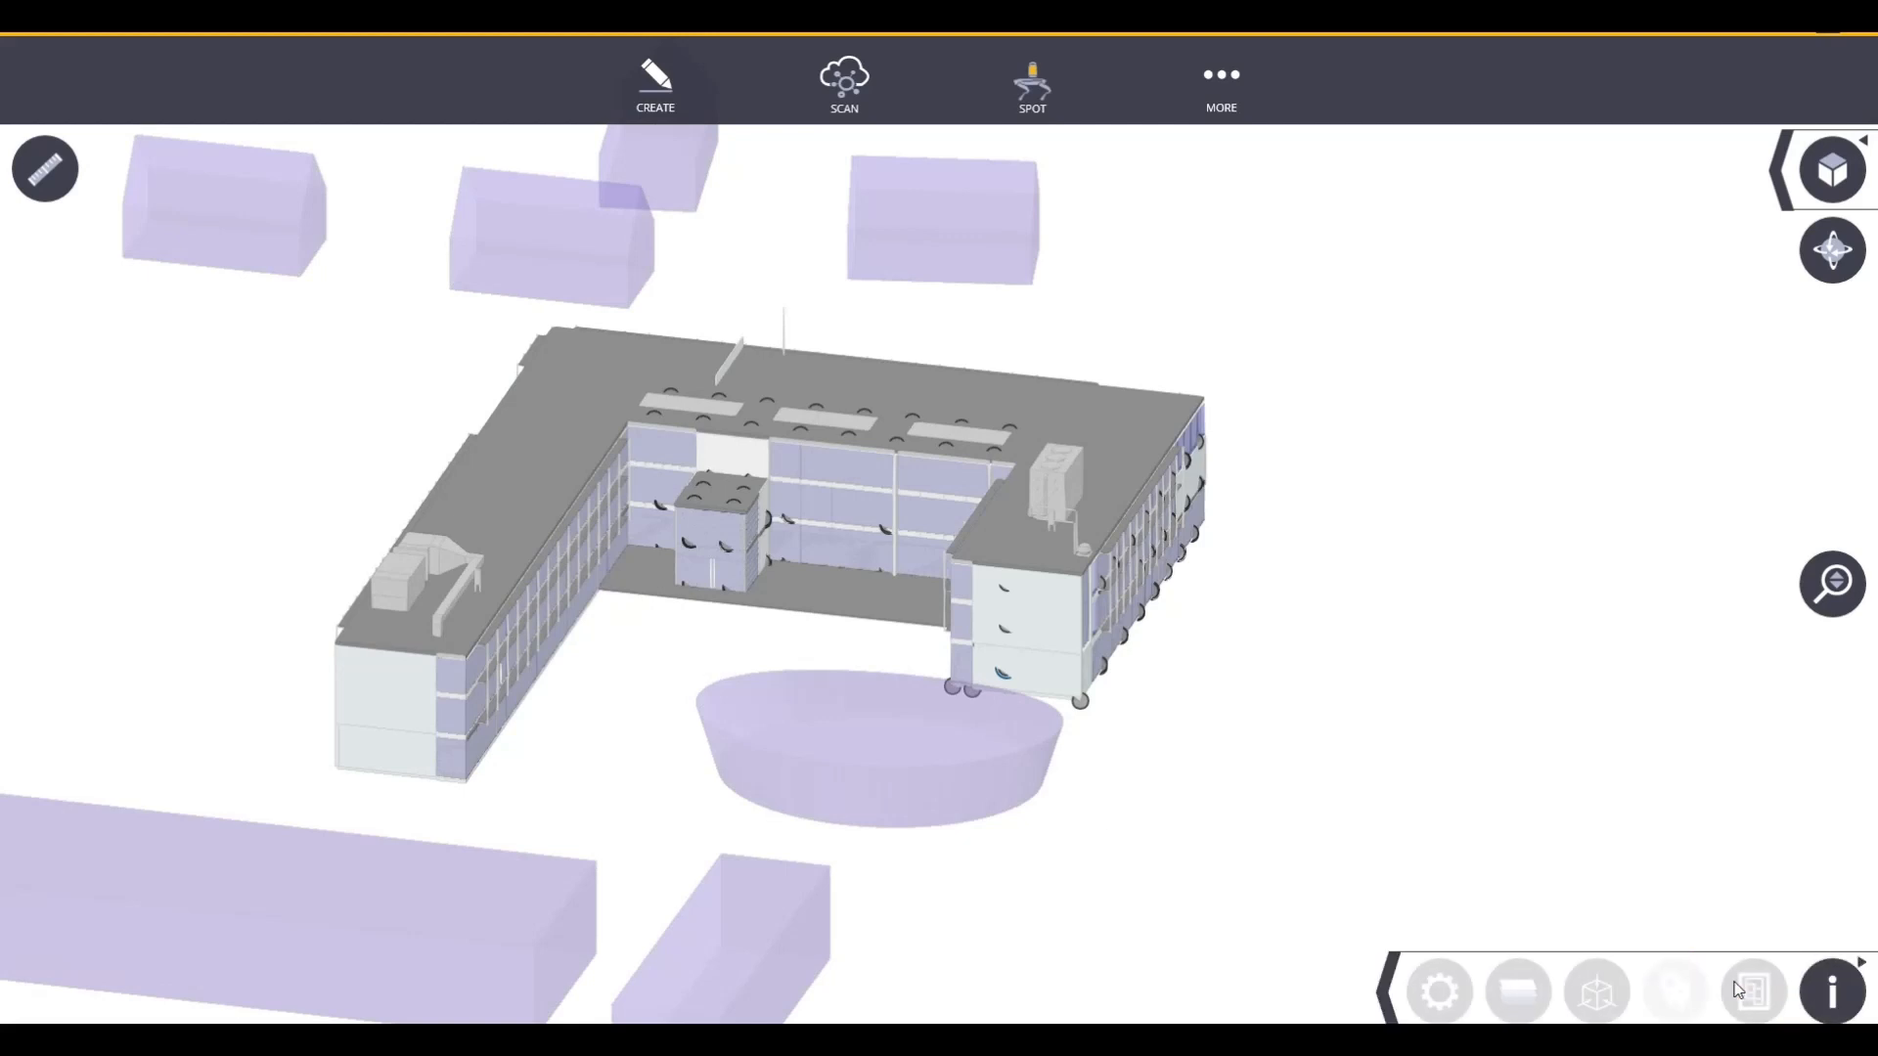
- Add a new section box around the entire site model
left_click(1590, 992)
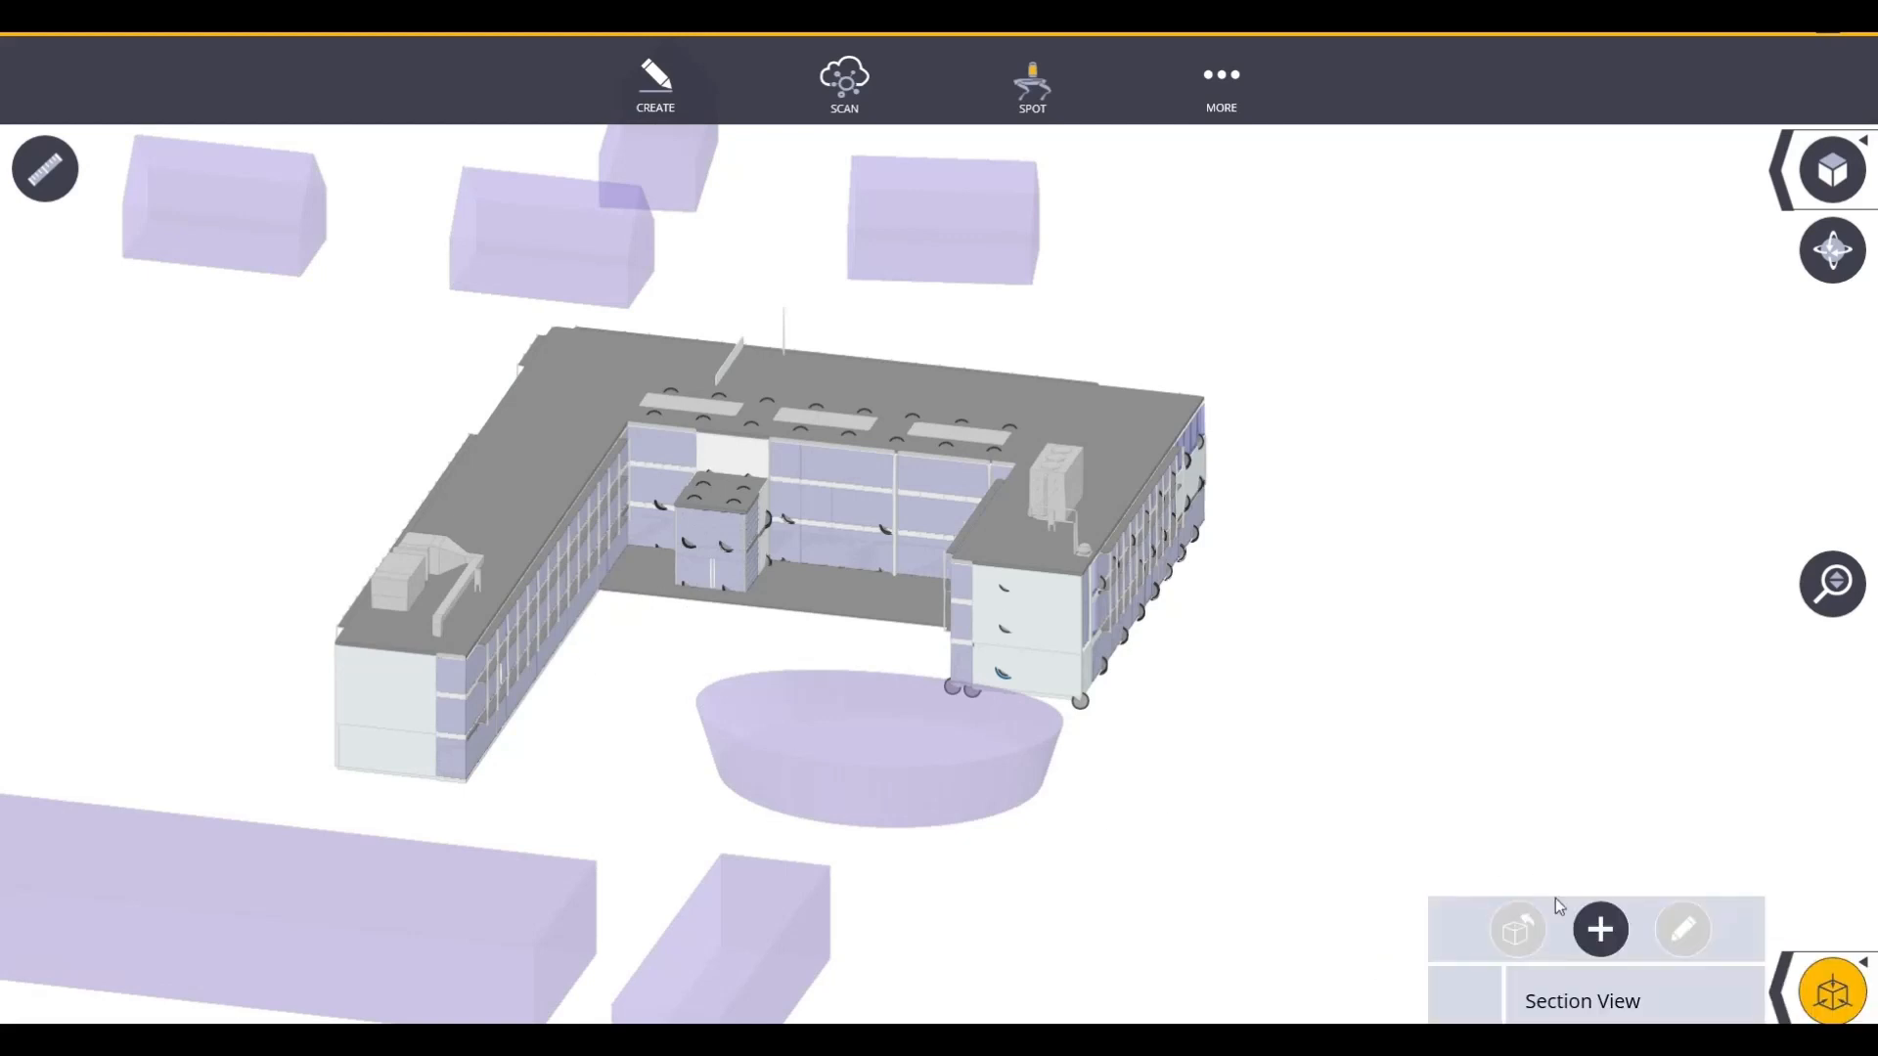
left_click(1600, 929)
scroll(590, 530, "down", 5)
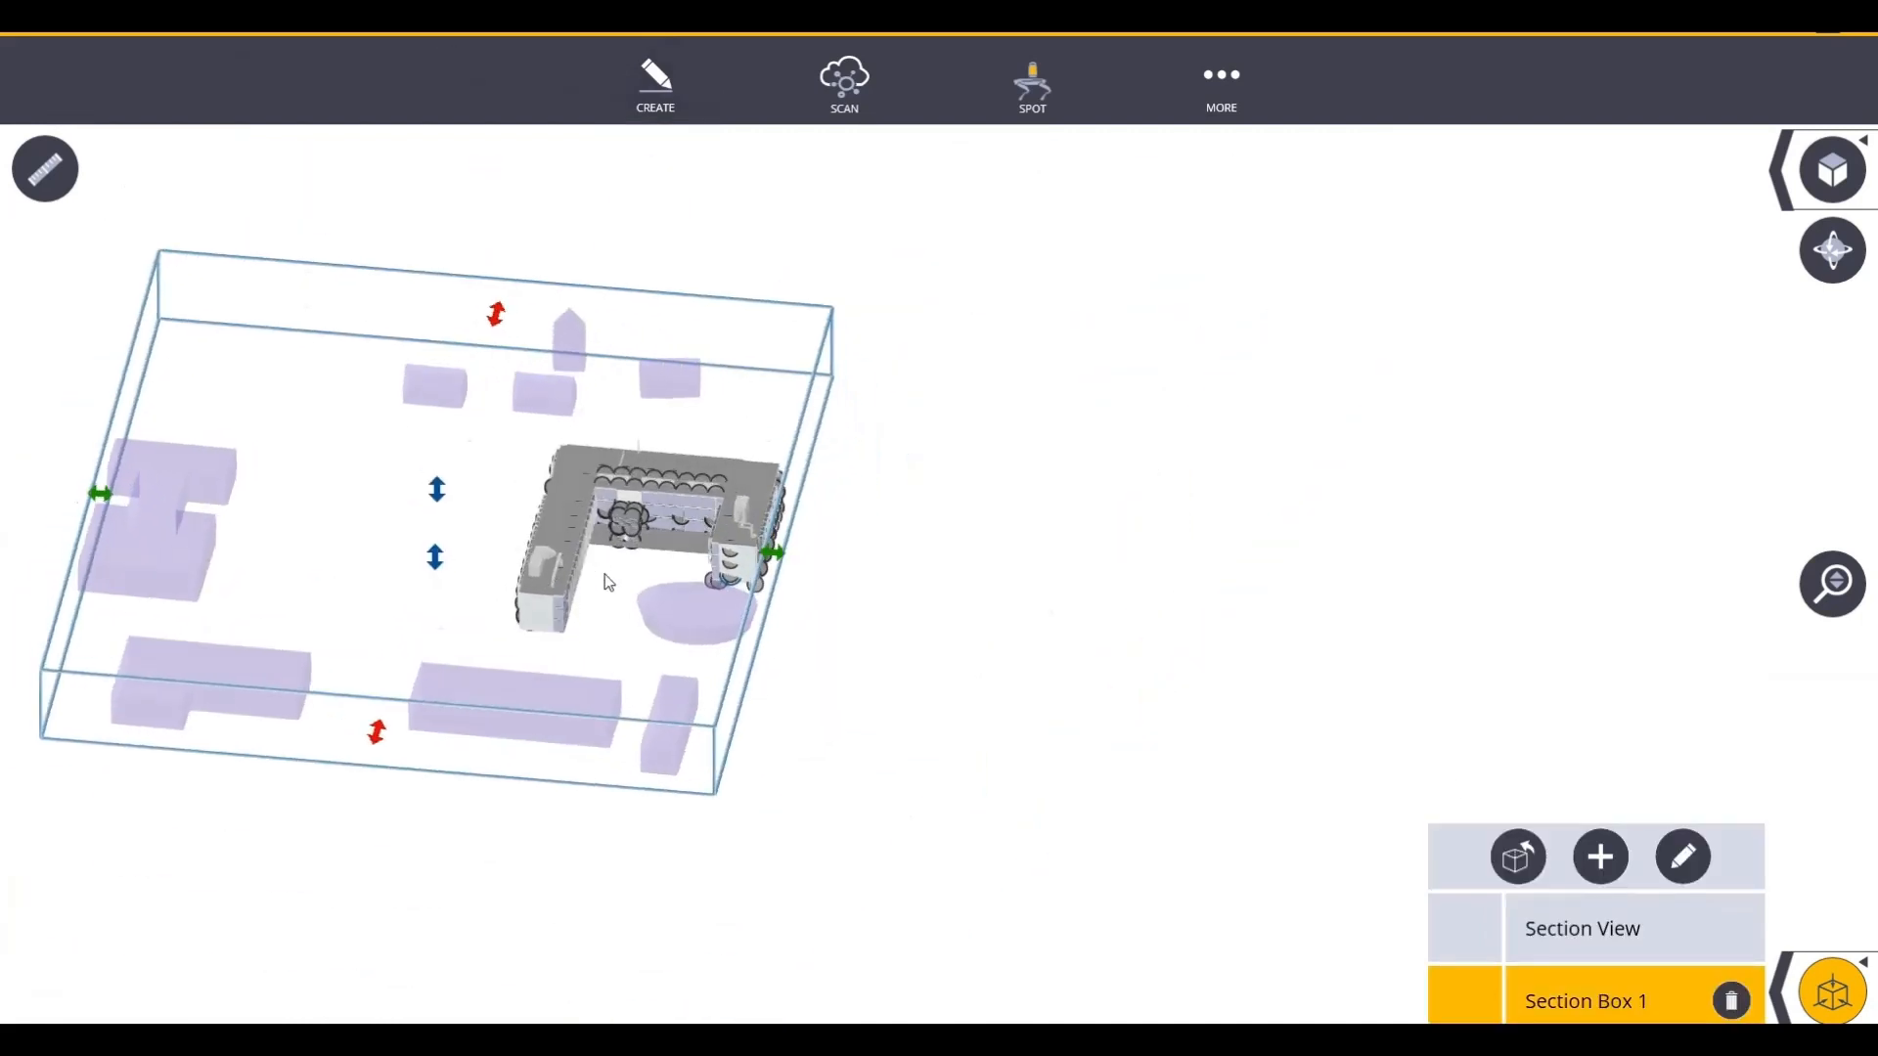
- Shrink the section box's sides and height to a thin slice of the building, and view its cut interior
left_click_drag(110, 494, 639, 681)
left_click_drag(647, 794, 711, 501)
left_click_drag(759, 300, 715, 501)
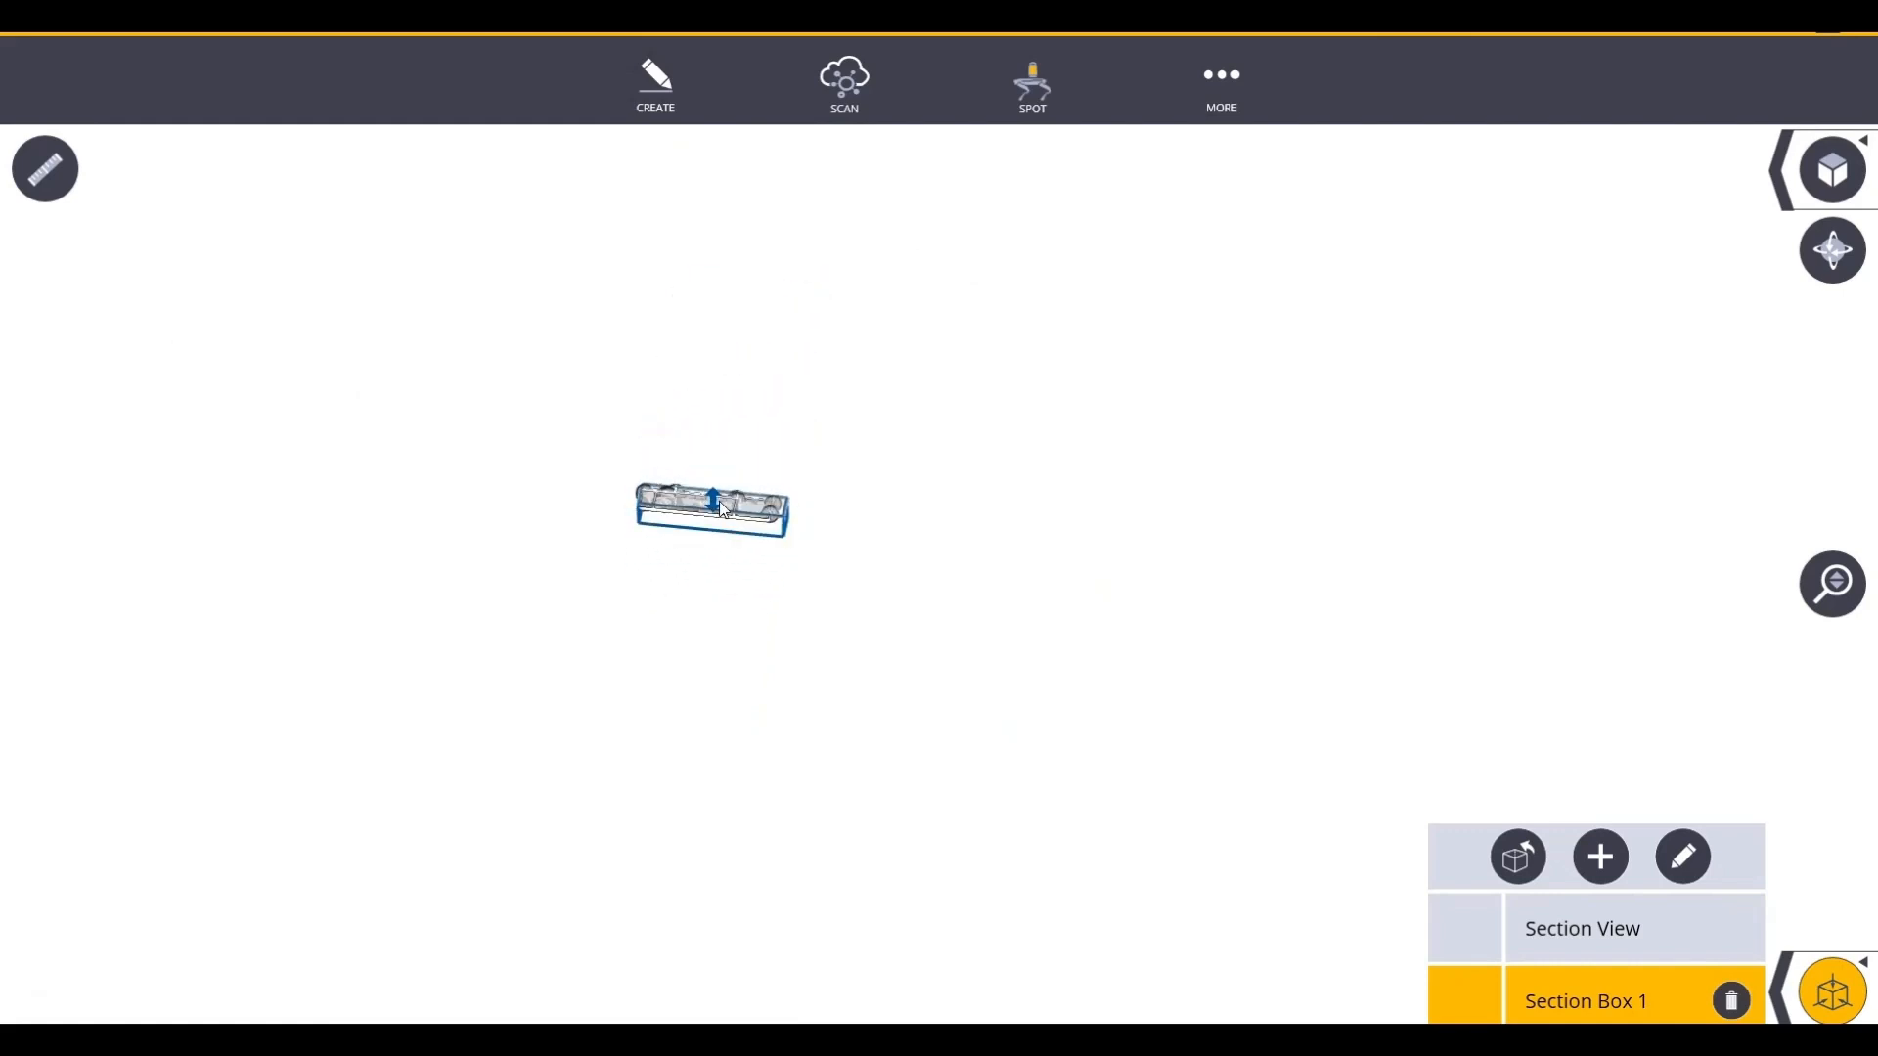
left_click(1821, 1003)
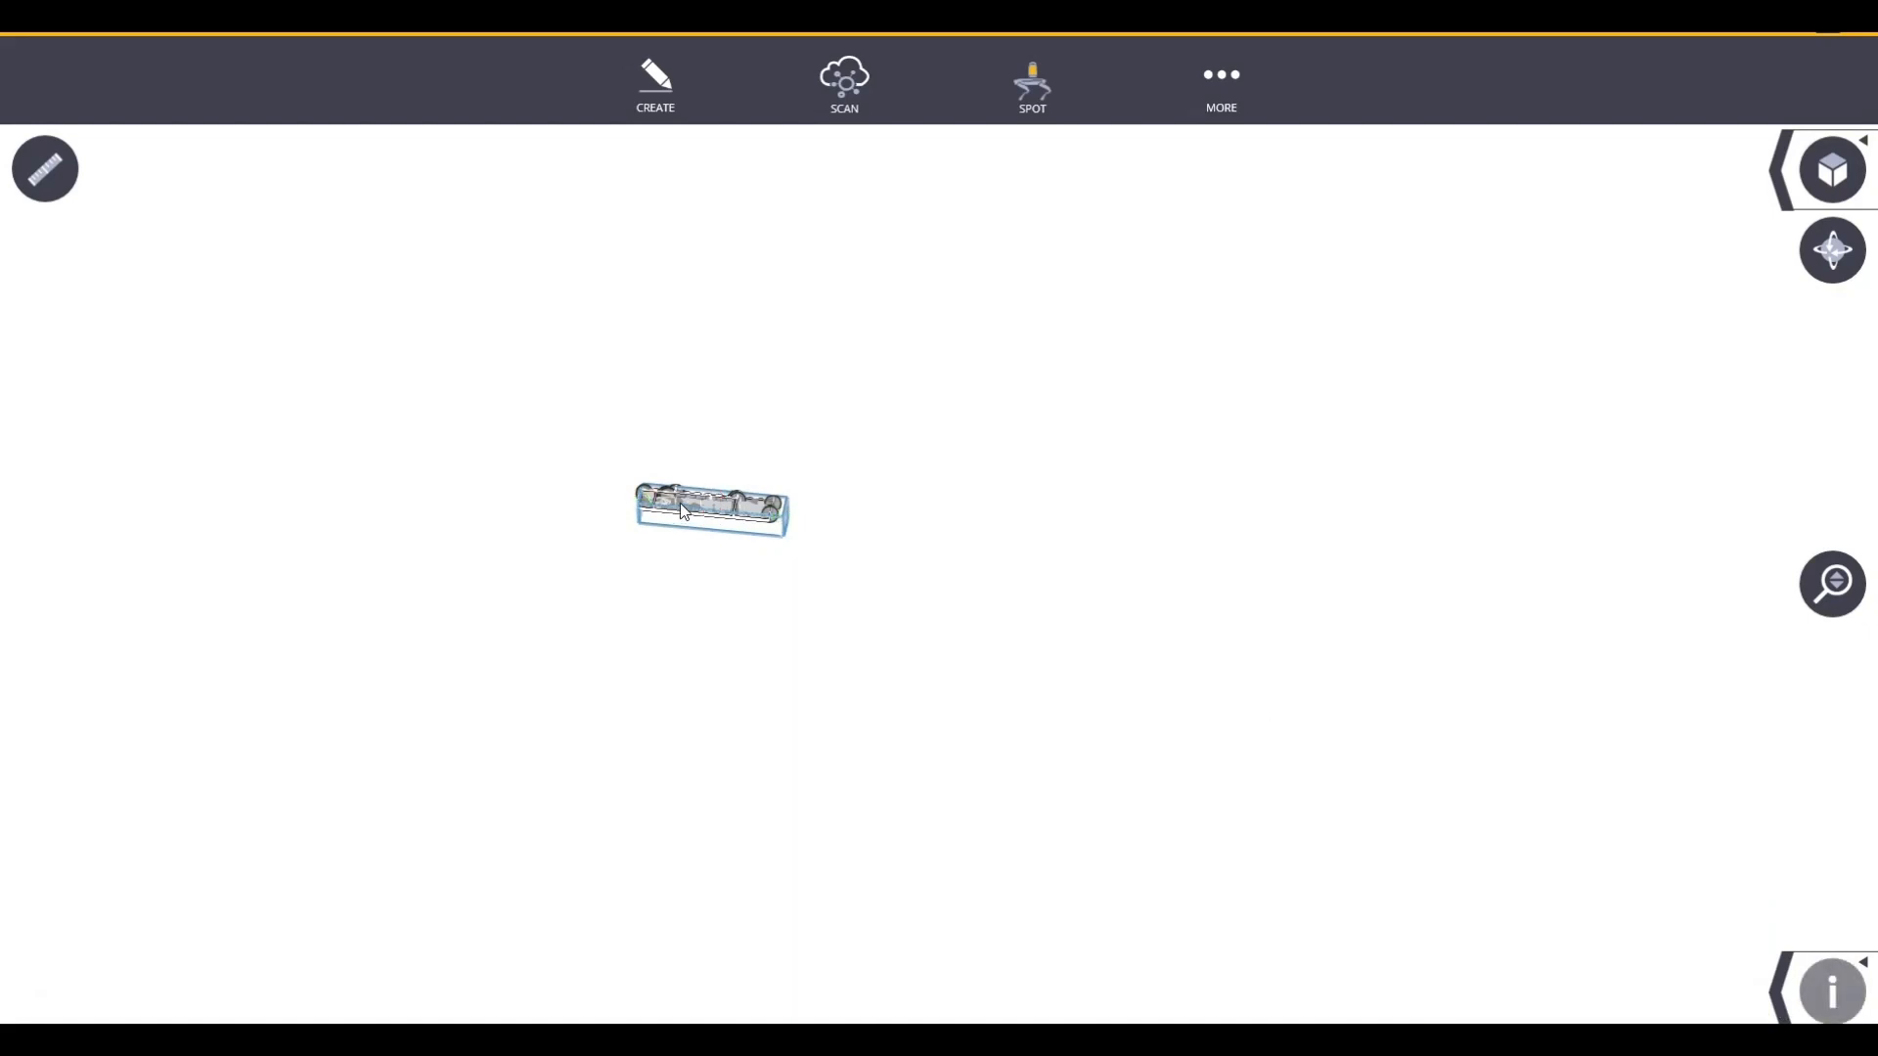
scroll(679, 503, "up", 10)
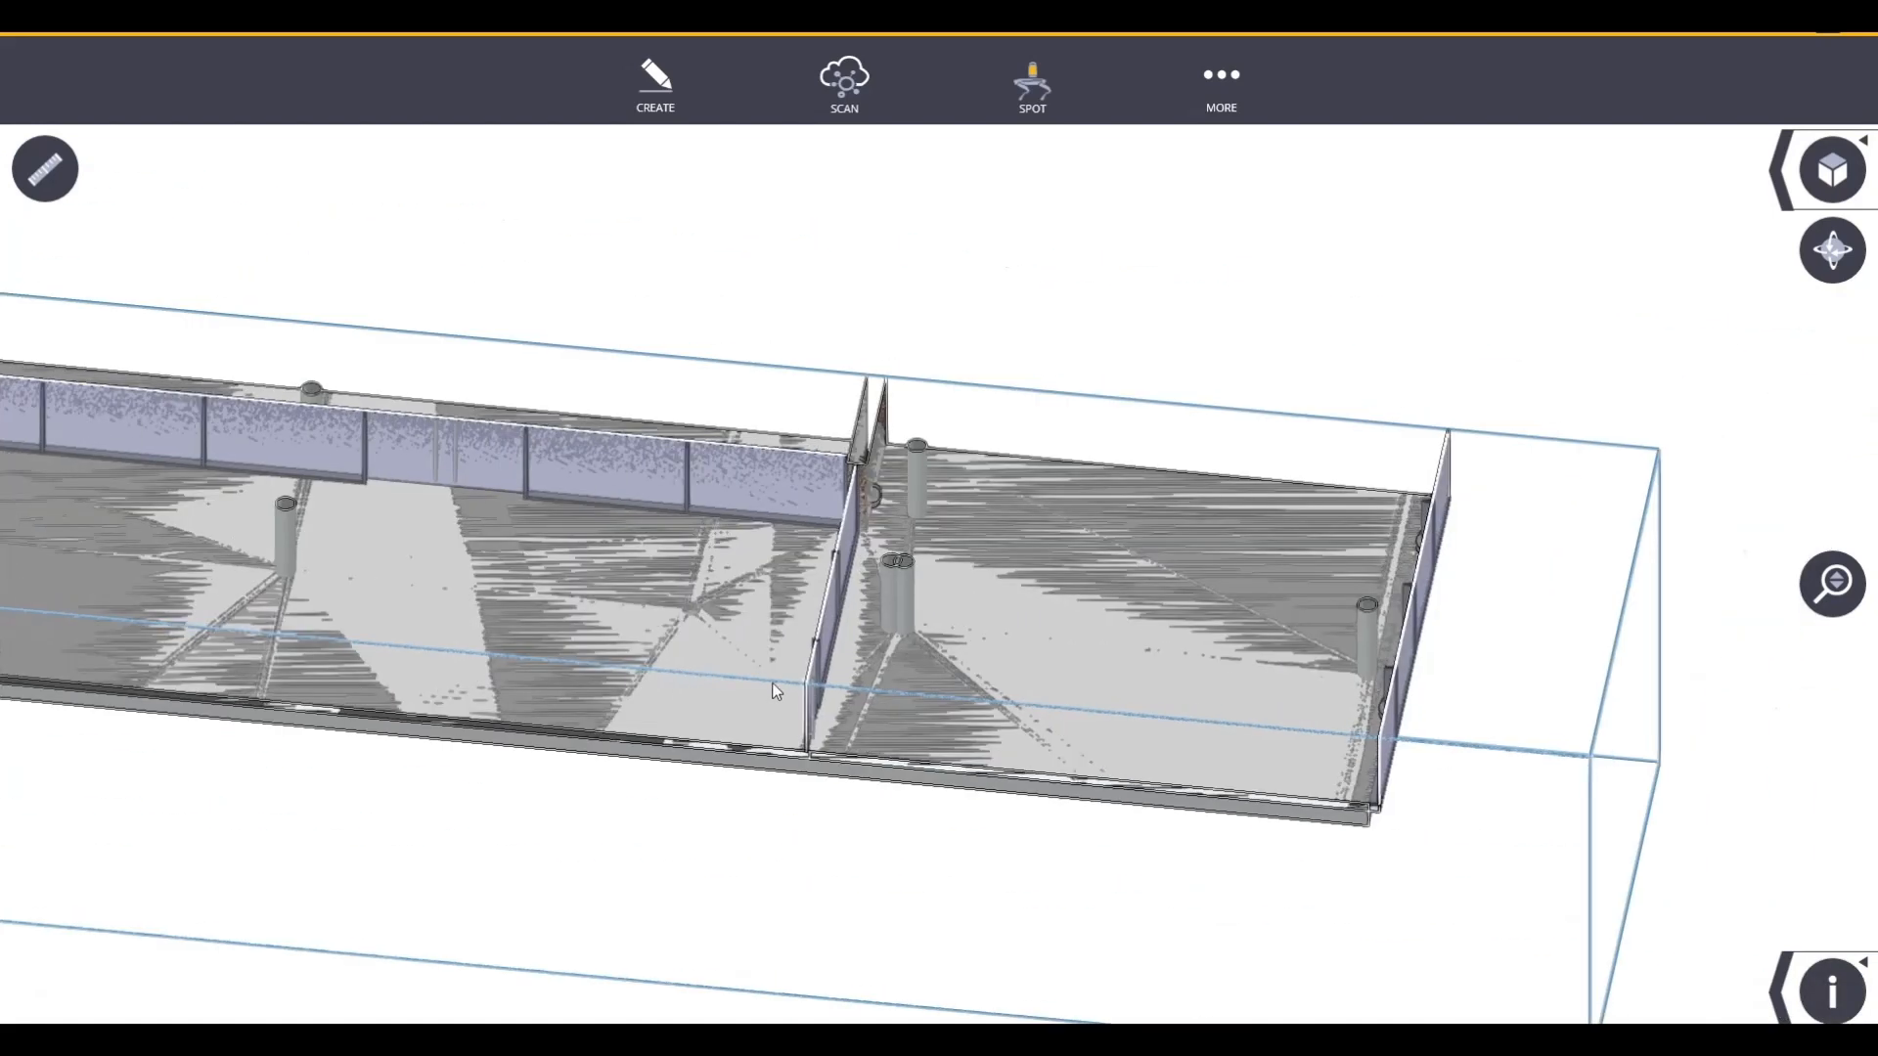
- Turn off the Solid Model display so the sectioned building is shown as a wireframe
left_click_drag(773, 691, 452, 669)
middle_click_drag(1218, 780, 1014, 736)
scroll(1013, 736, "up", 5)
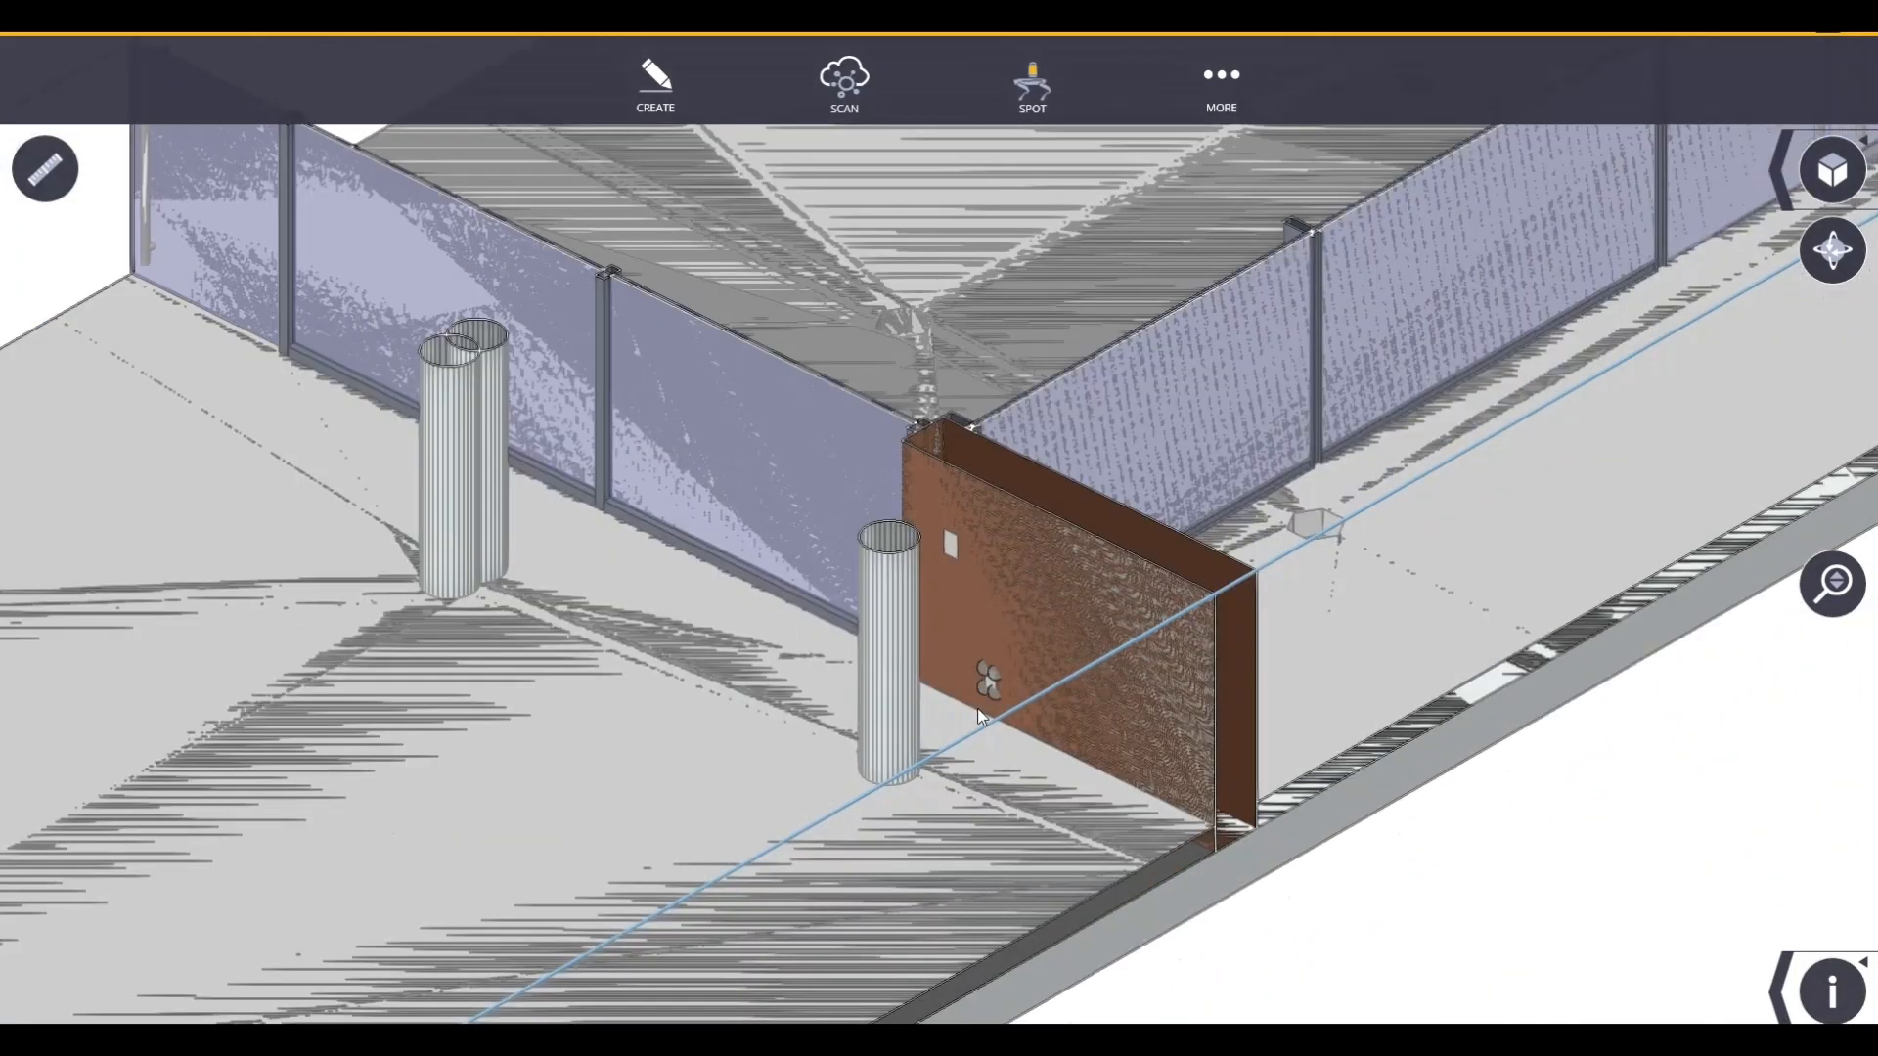
left_click(1780, 971)
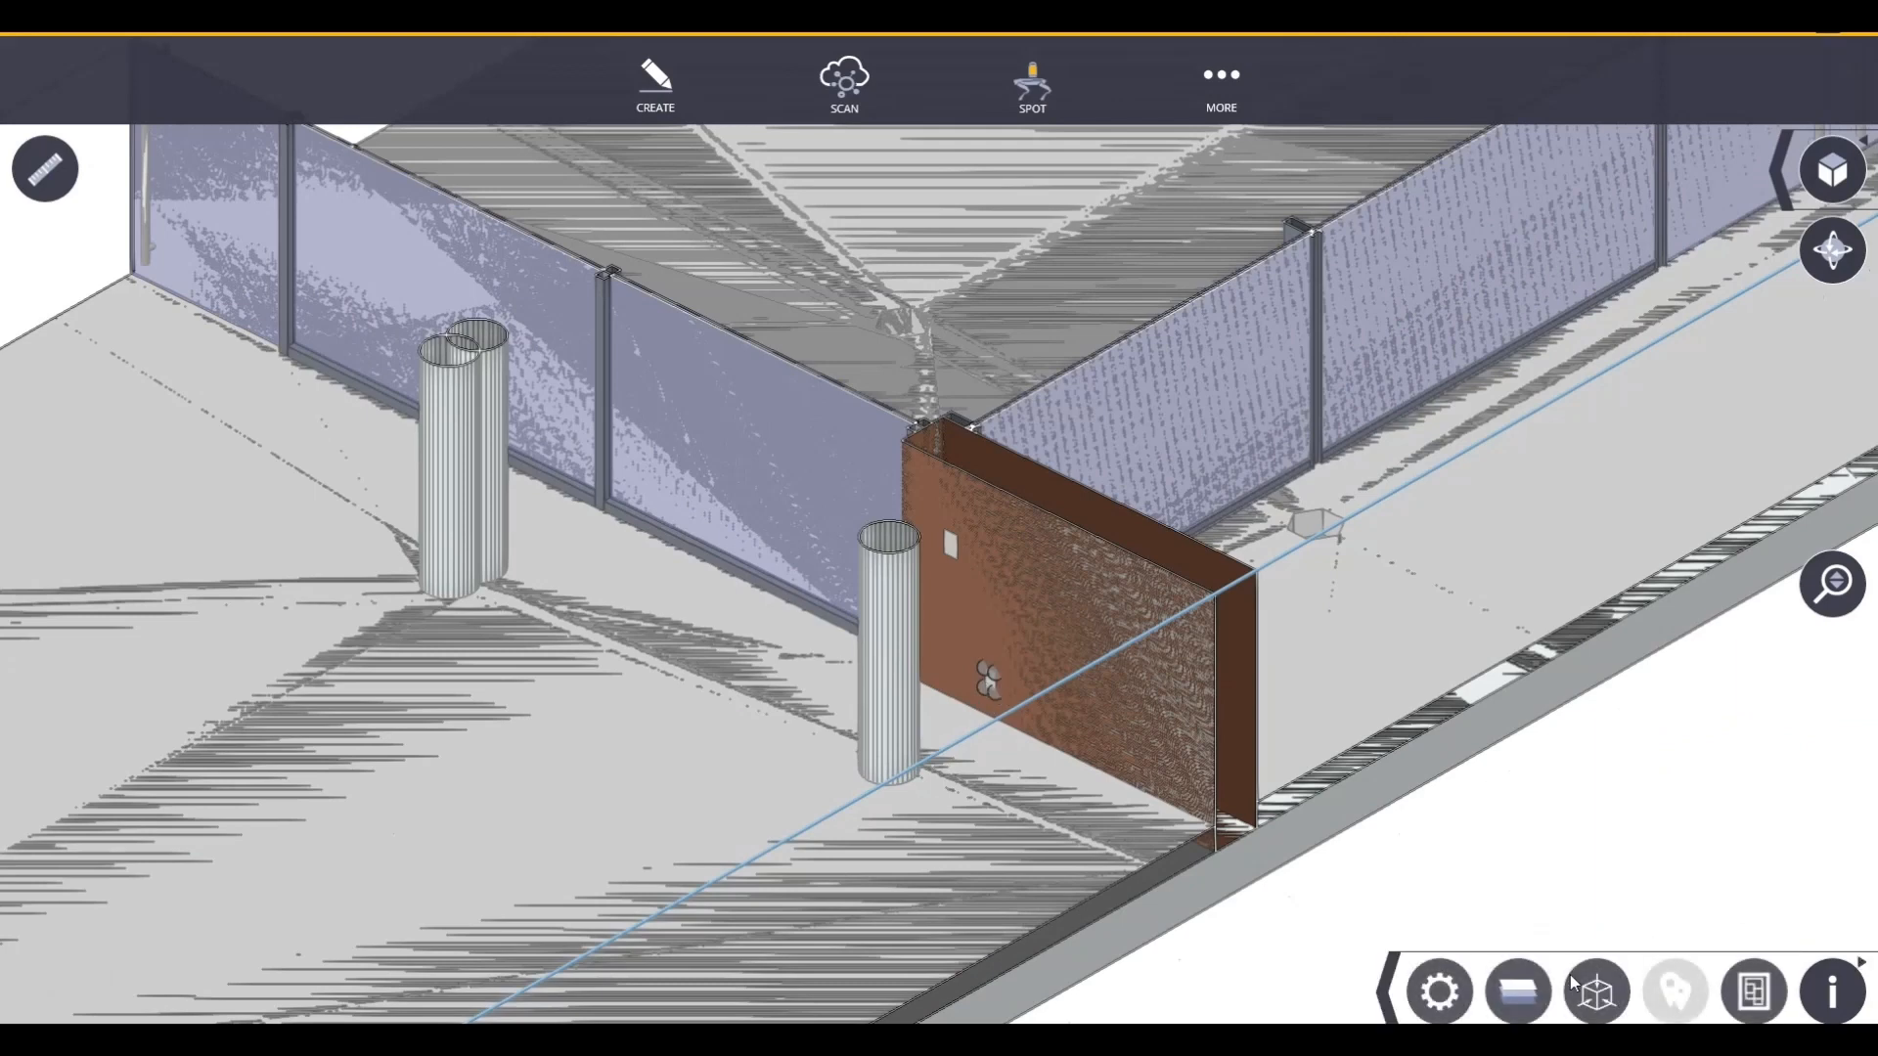
left_click(1439, 992)
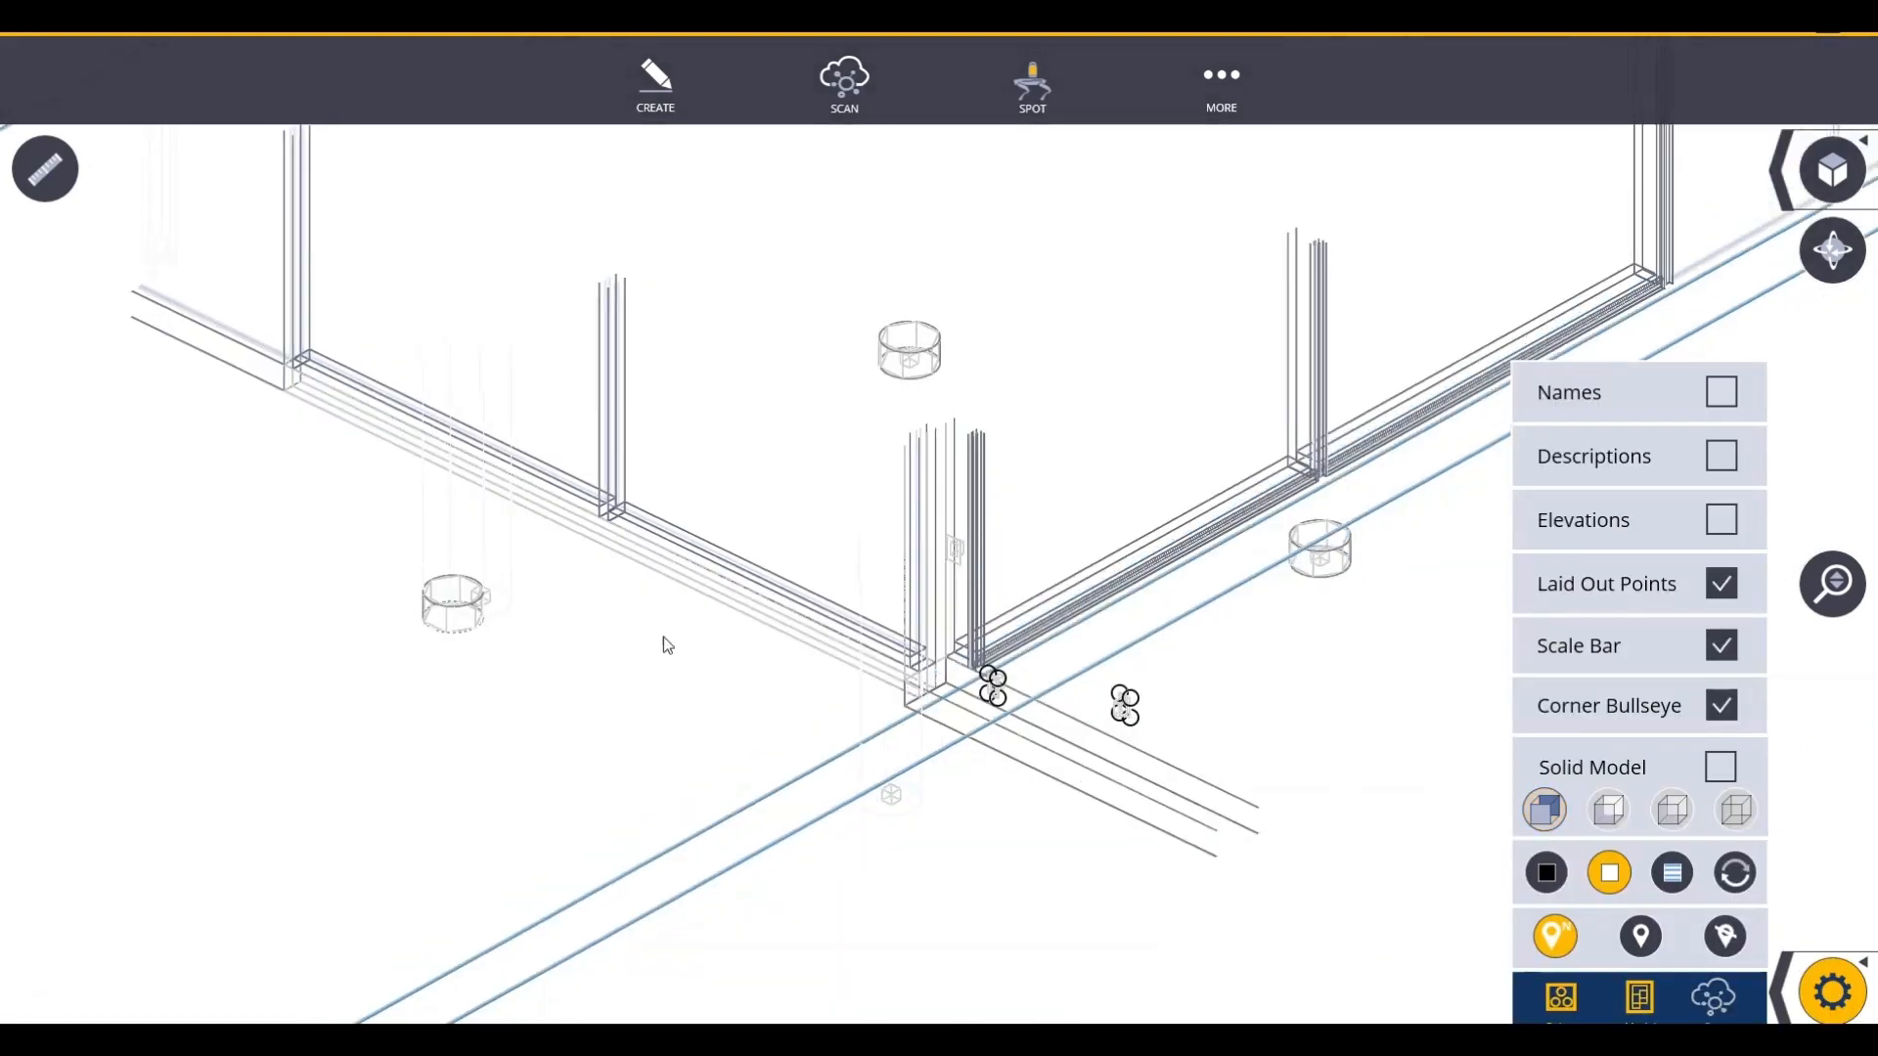
- Examine the field points against the wireframe walls and columns inside the section box, up close and from several angles
scroll(663, 636, "down", 5)
scroll(810, 765, "up", 5)
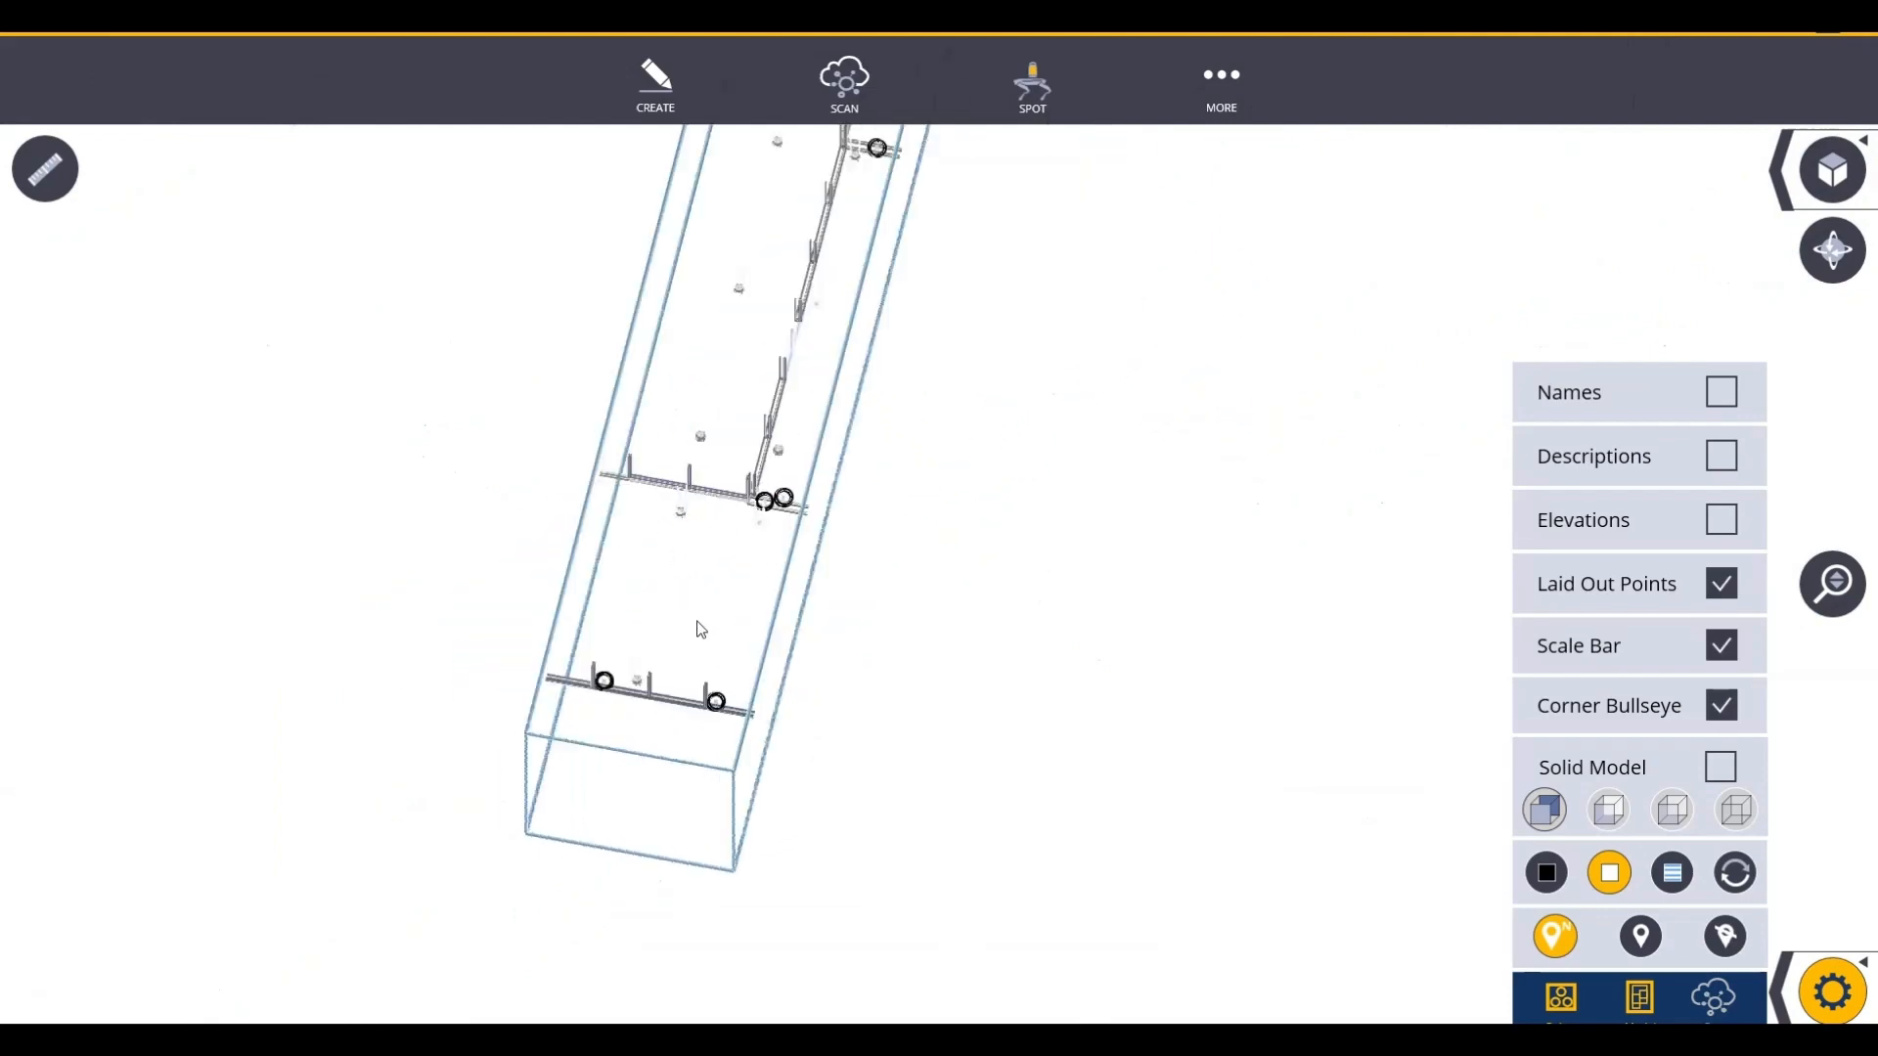
scroll(810, 766, "up", 5)
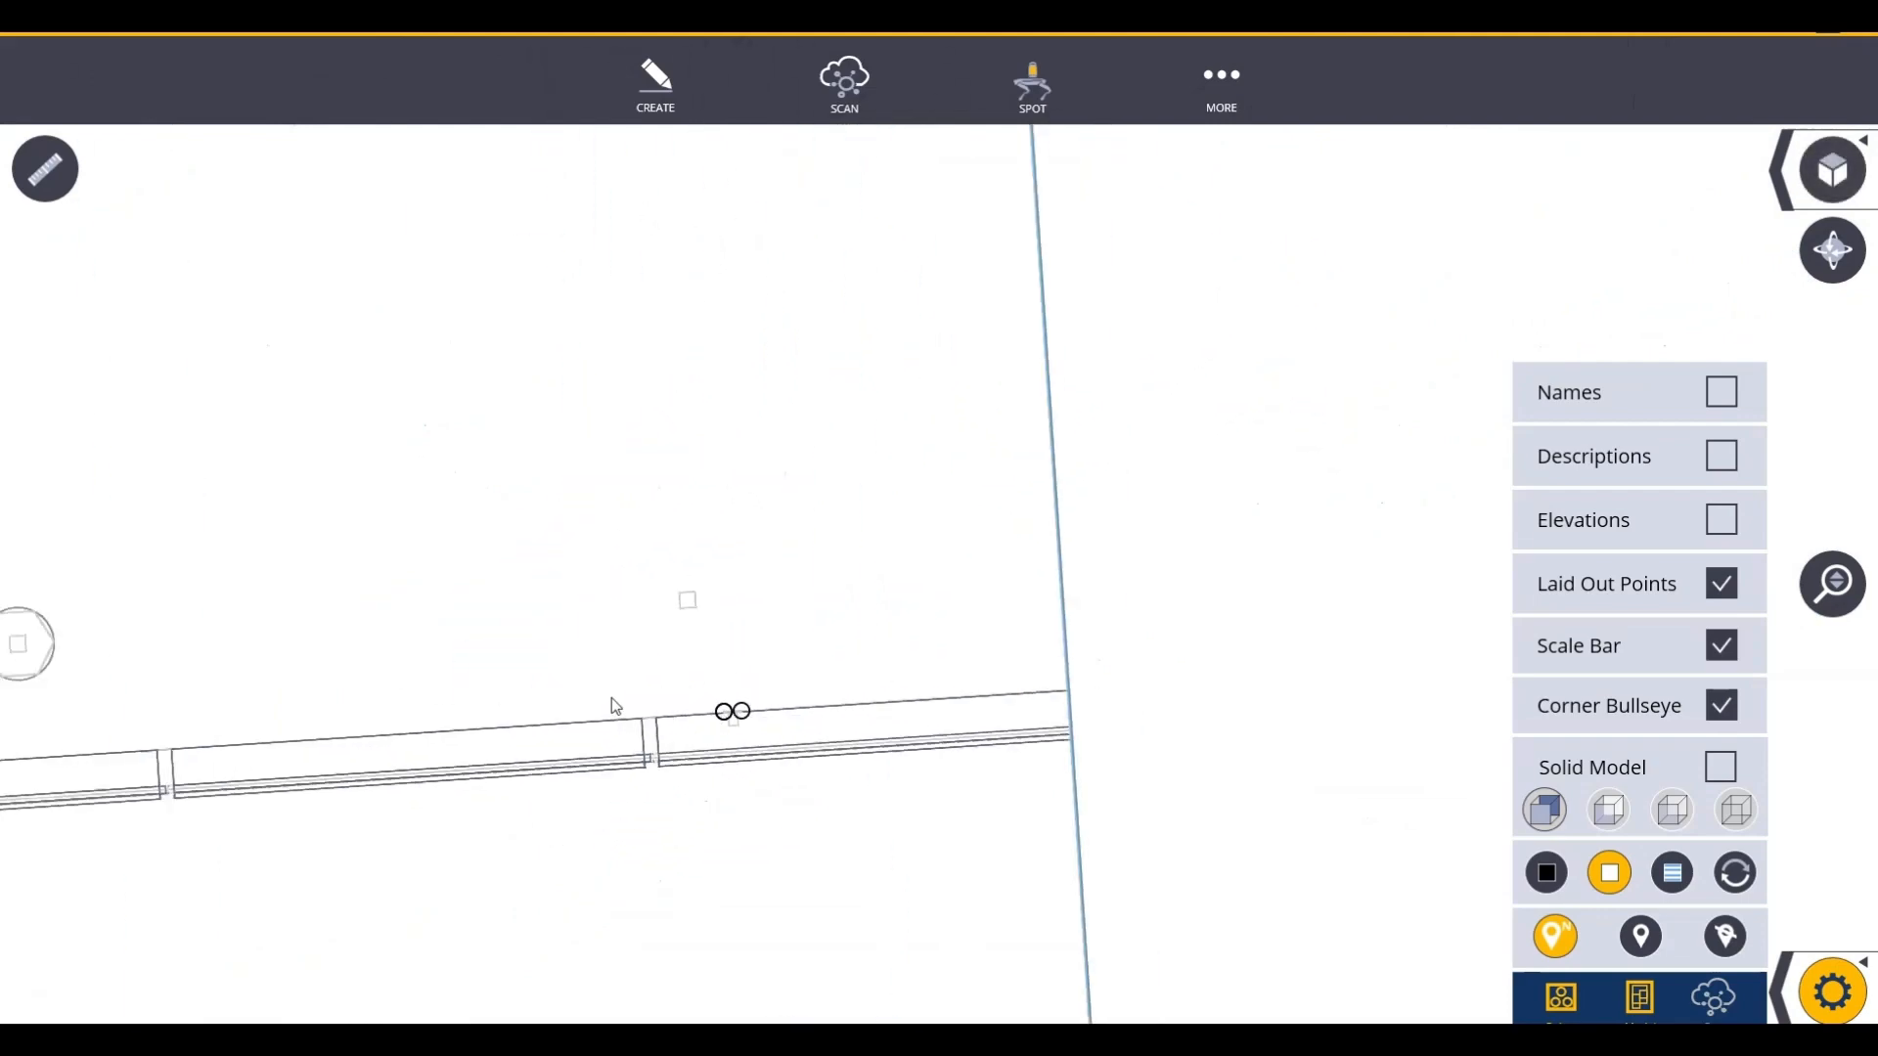
scroll(451, 502, "down", 1)
left_click_drag(451, 502, 713, 968)
left_click_drag(591, 397, 605, 691)
scroll(606, 690, "up", 5)
middle_click_drag(543, 817, 835, 607)
scroll(404, 596, "down", 5)
left_click_drag(297, 522, 971, 603)
scroll(544, 568, "down", 4)
middle_click_drag(545, 566, 642, 562)
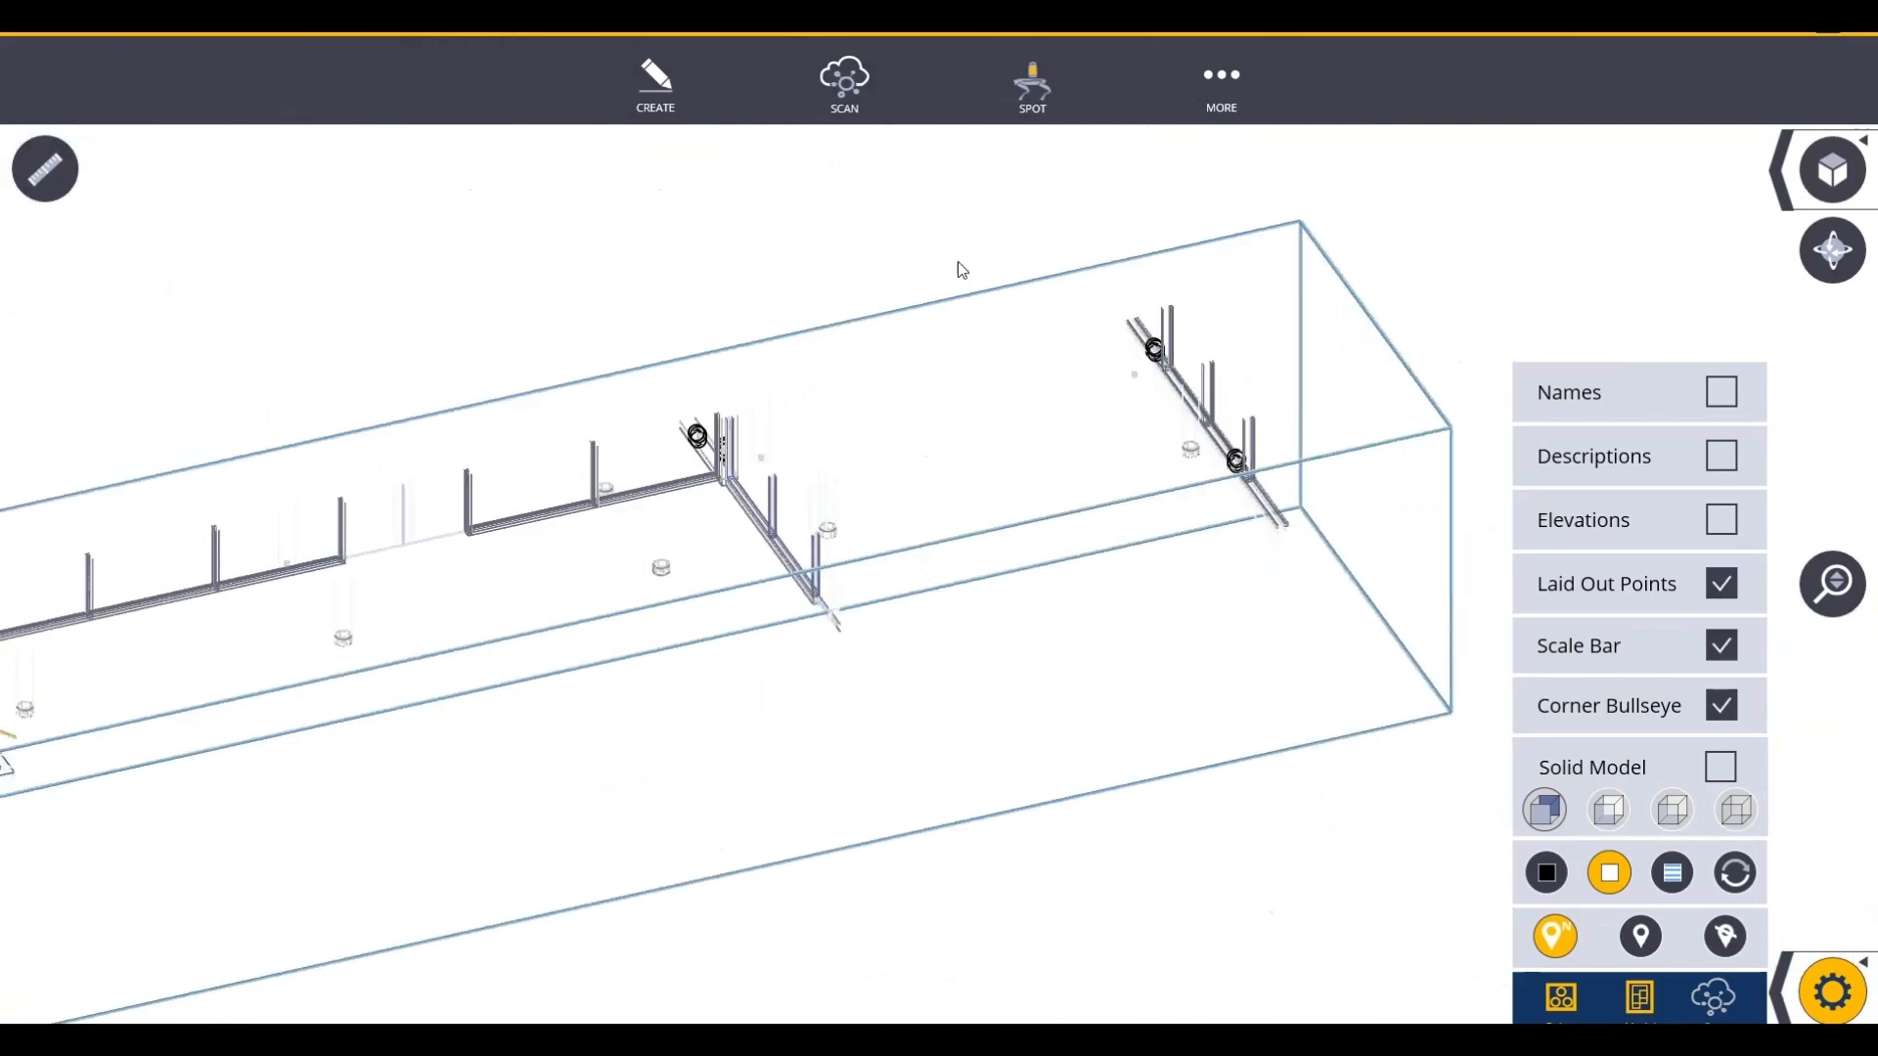
- Open the job's export options and set the export point location to Design
left_click(1203, 104)
left_click(923, 400)
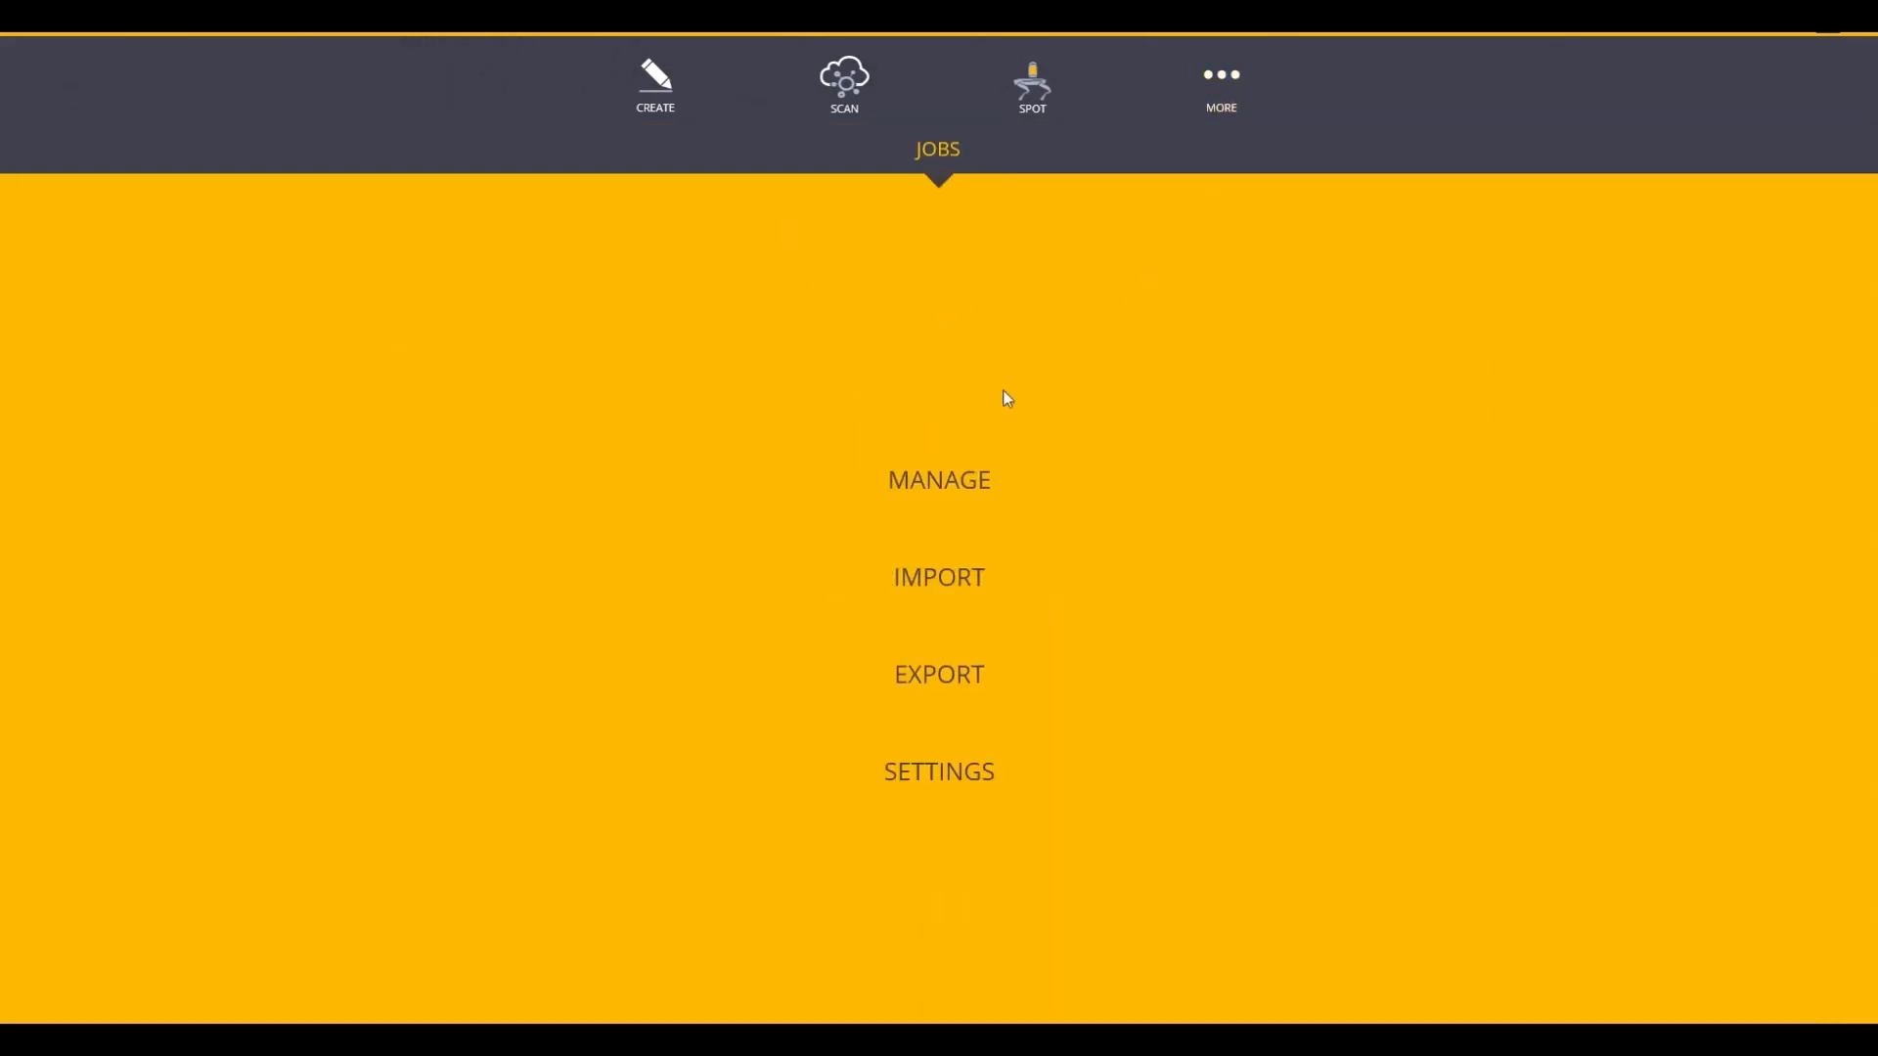
left_click(930, 667)
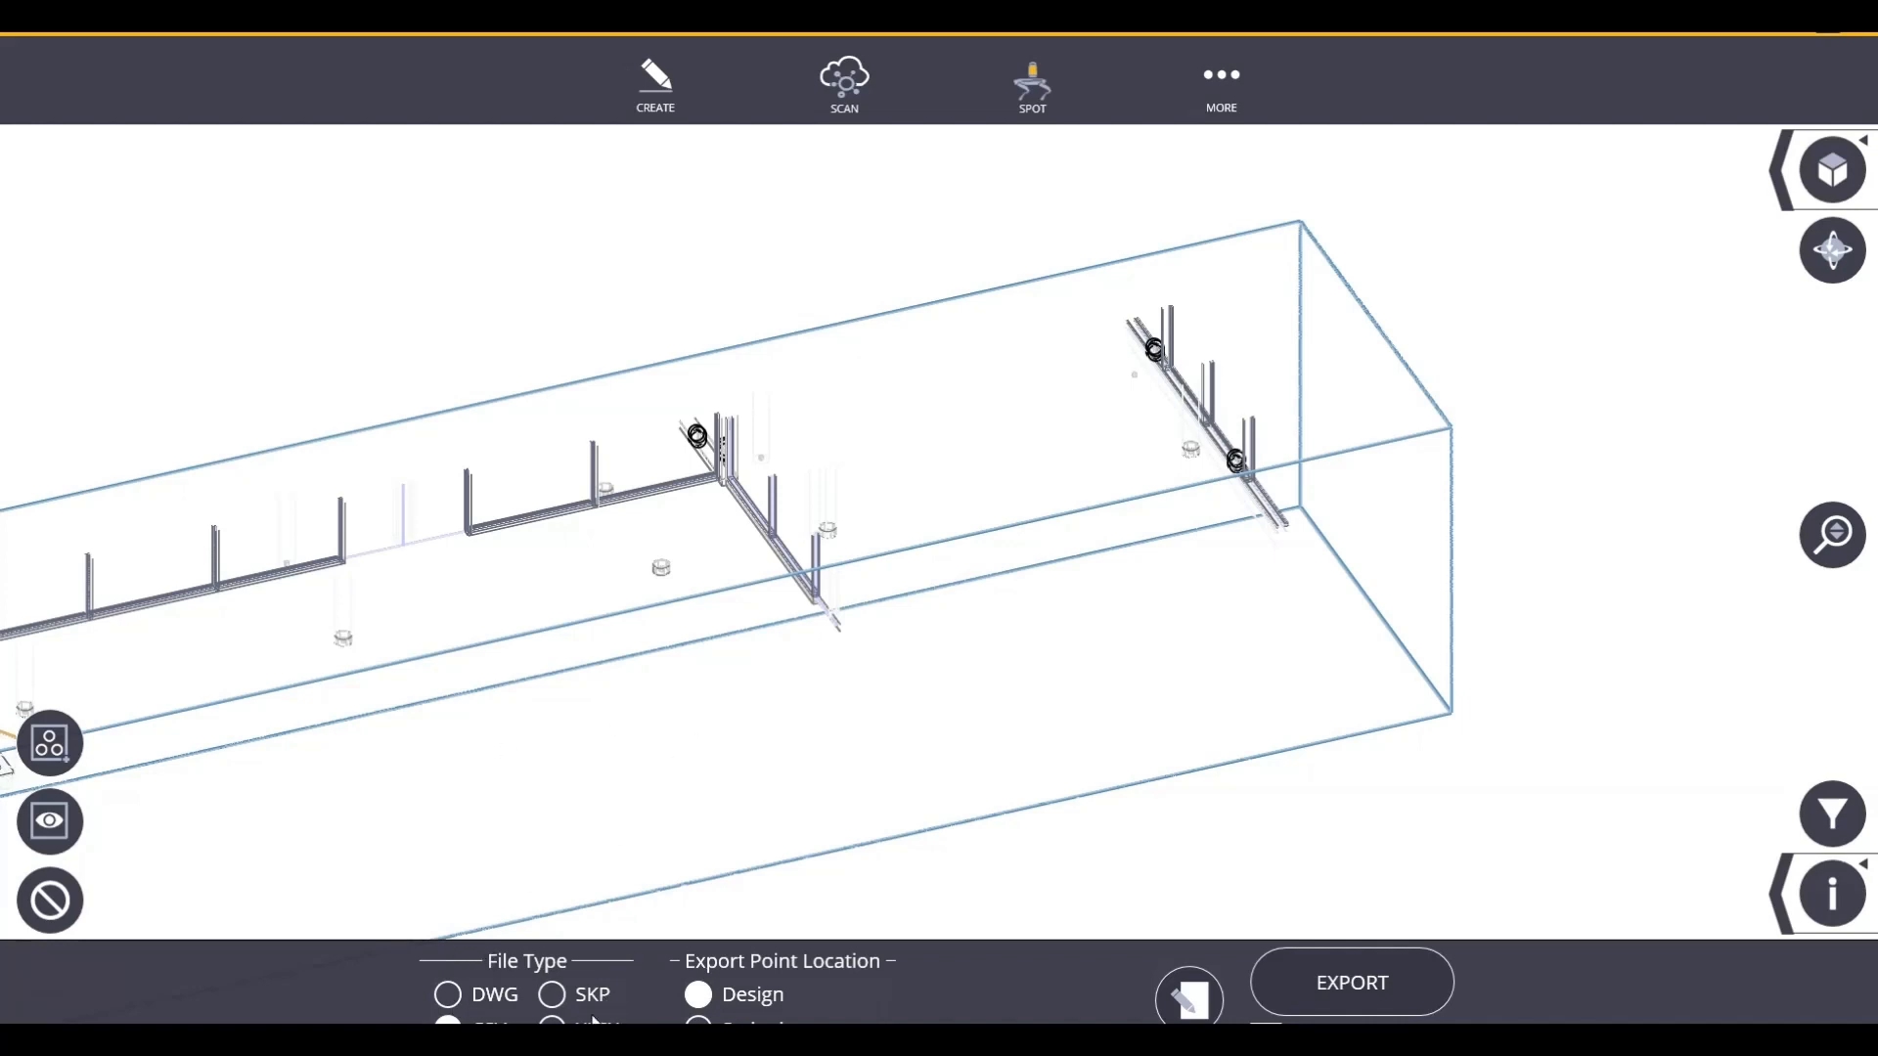
left_click(699, 1025)
left_click(697, 998)
- Examine the layout of the points in the sectioned wireframe from directly above and at an angle
middle_click_drag(635, 543, 925, 414)
scroll(822, 459, "down", 3)
middle_click_drag(815, 475, 831, 754)
middle_click_drag(842, 361, 802, 459)
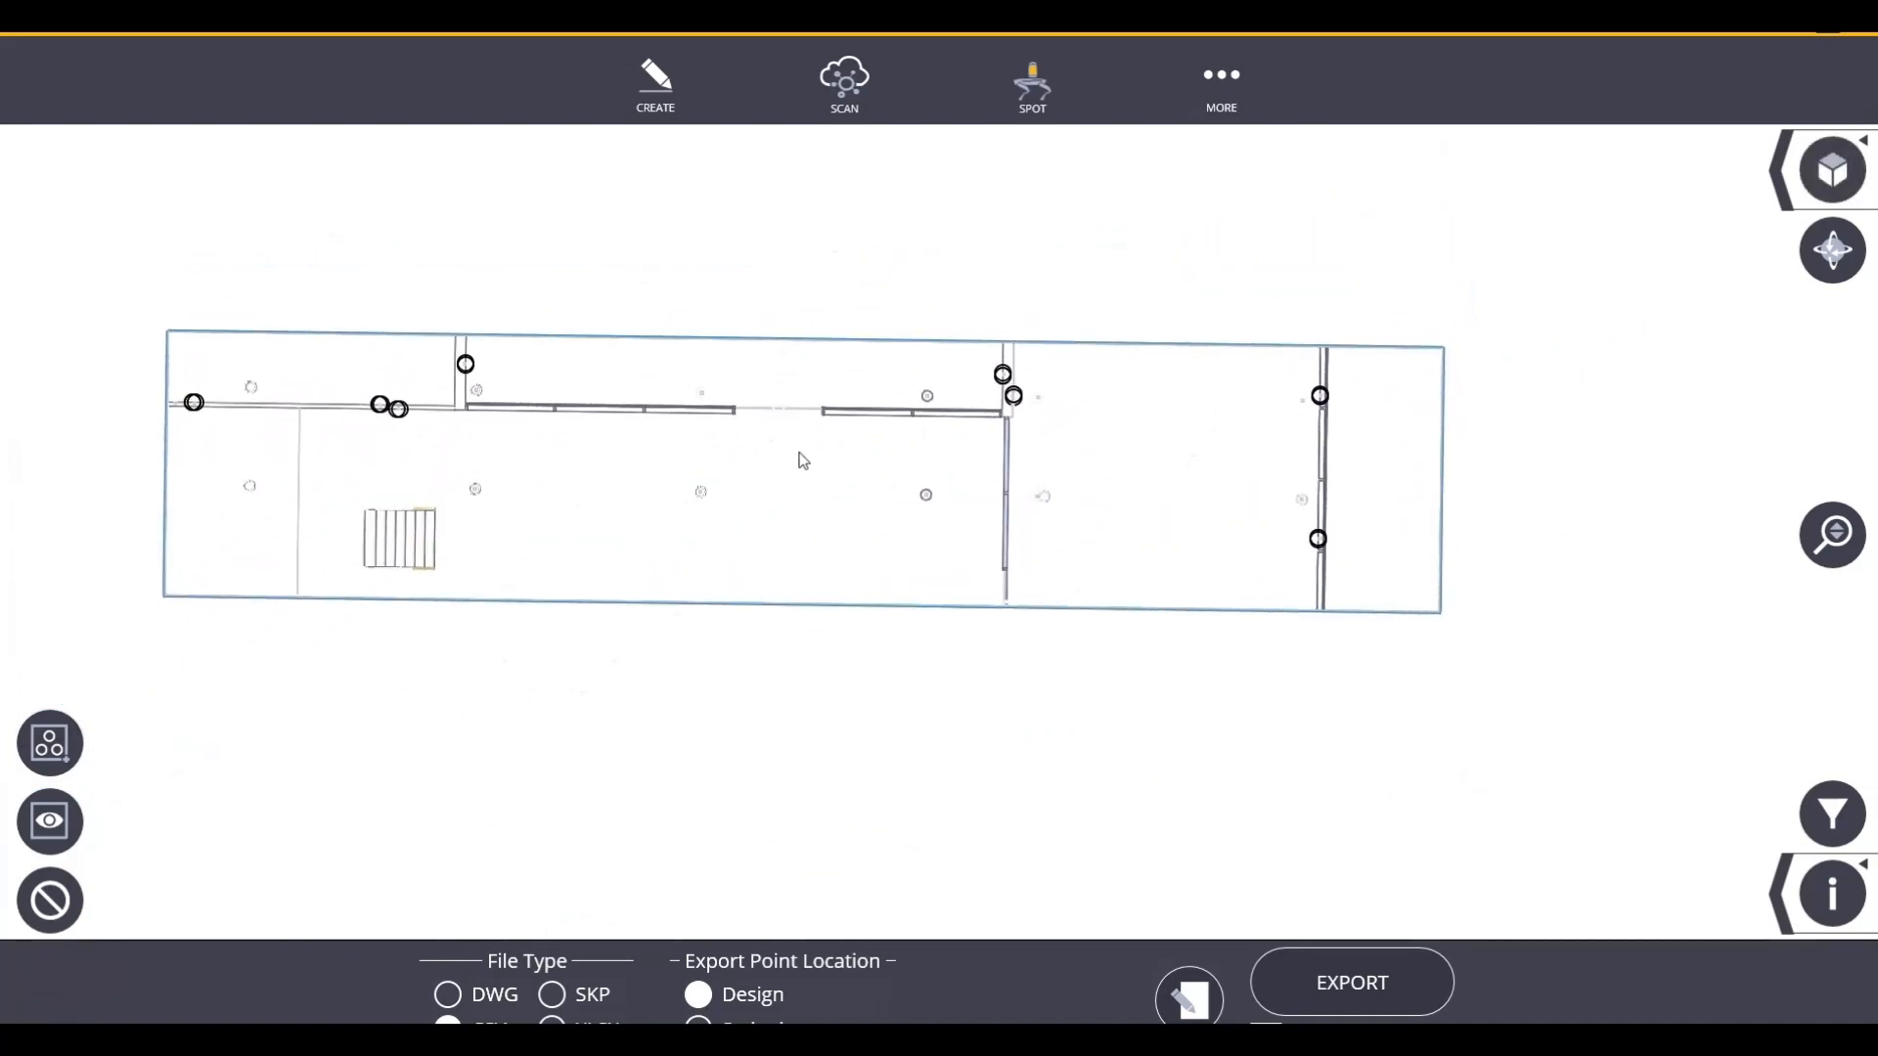
scroll(799, 454, "up", 3)
middle_click_drag(795, 571, 918, 363)
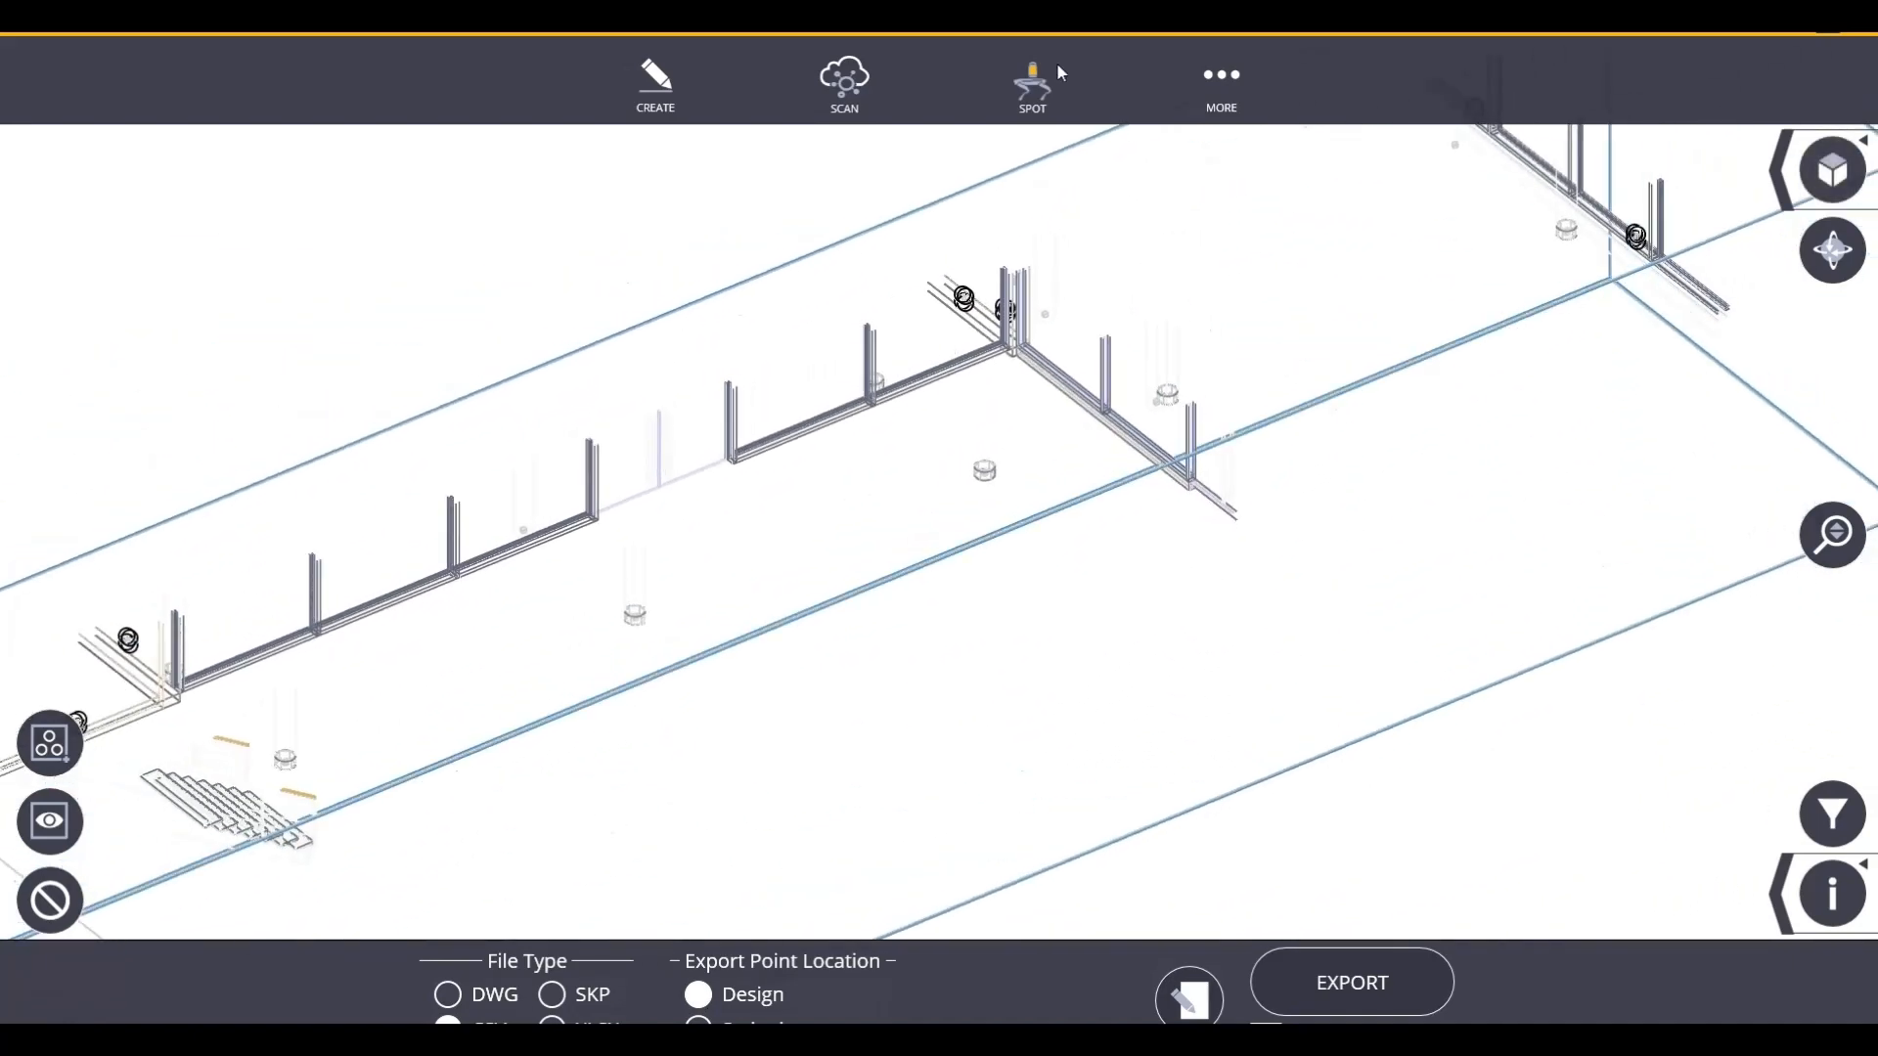
left_click(1219, 84)
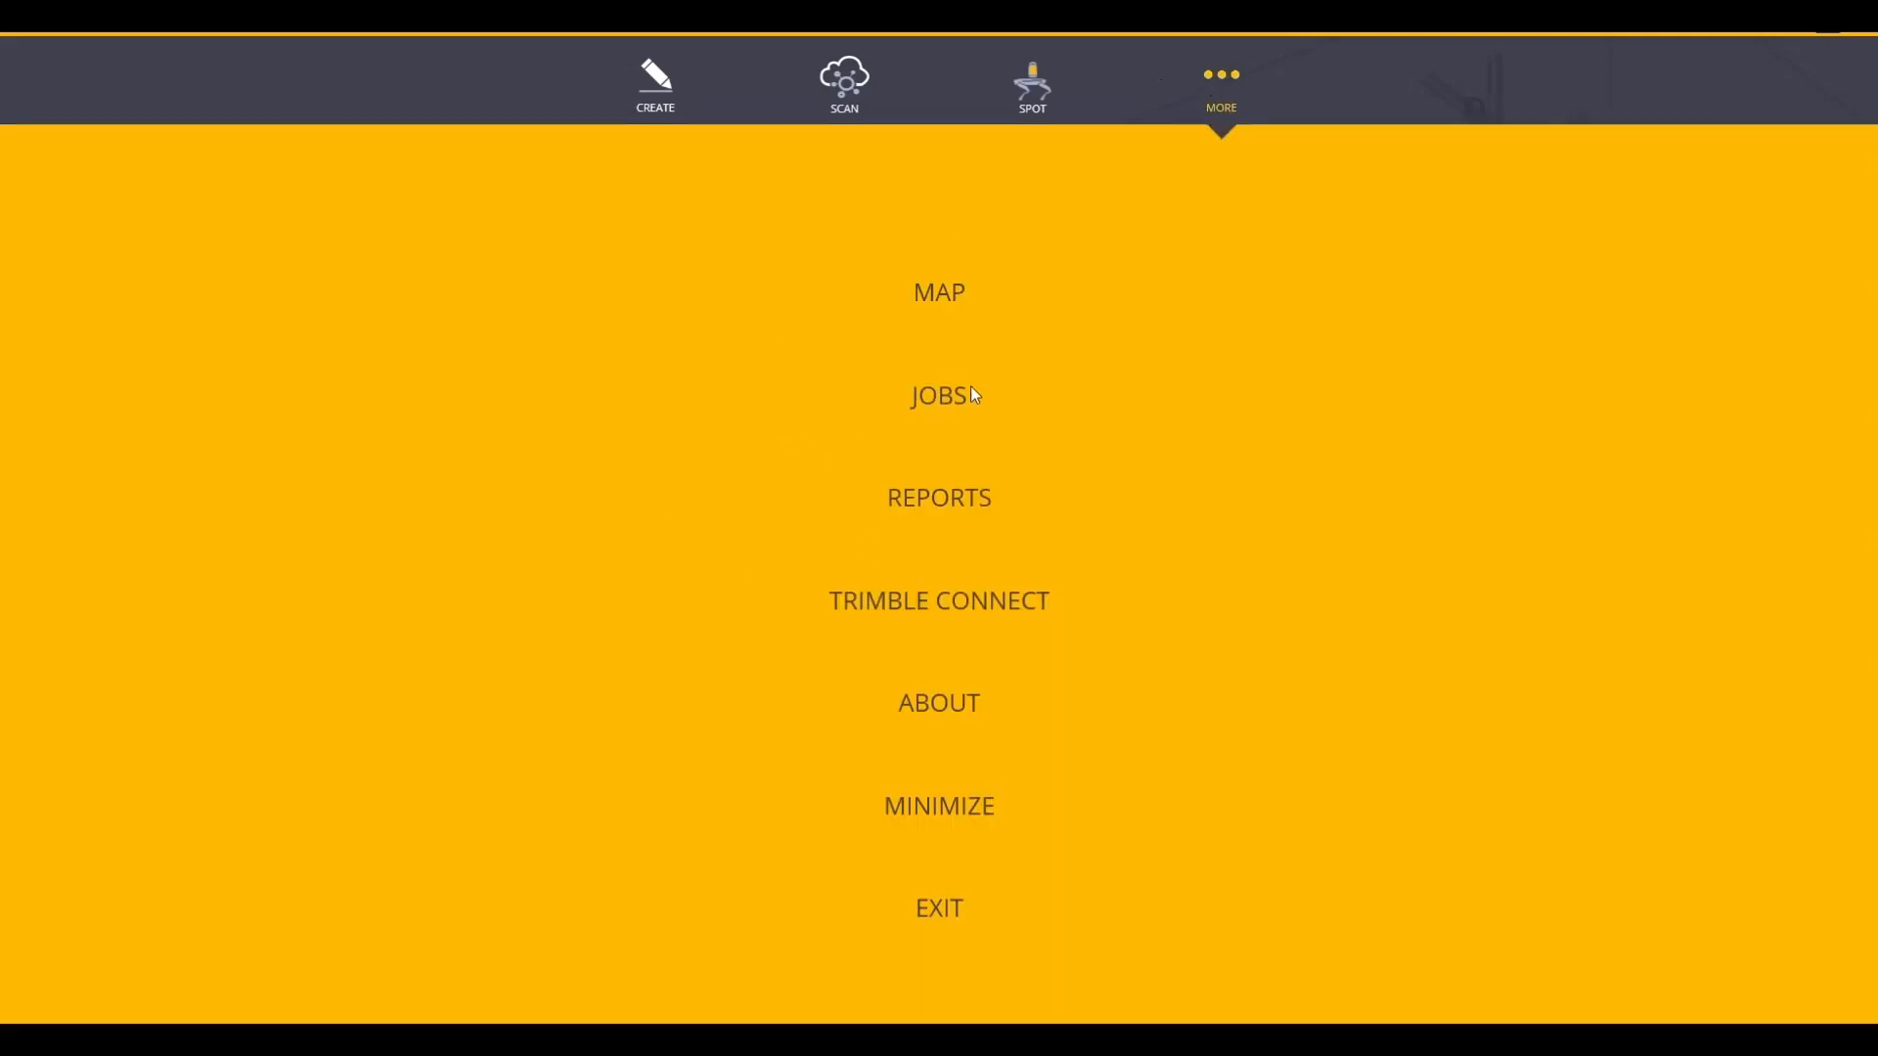
left_click(1218, 75)
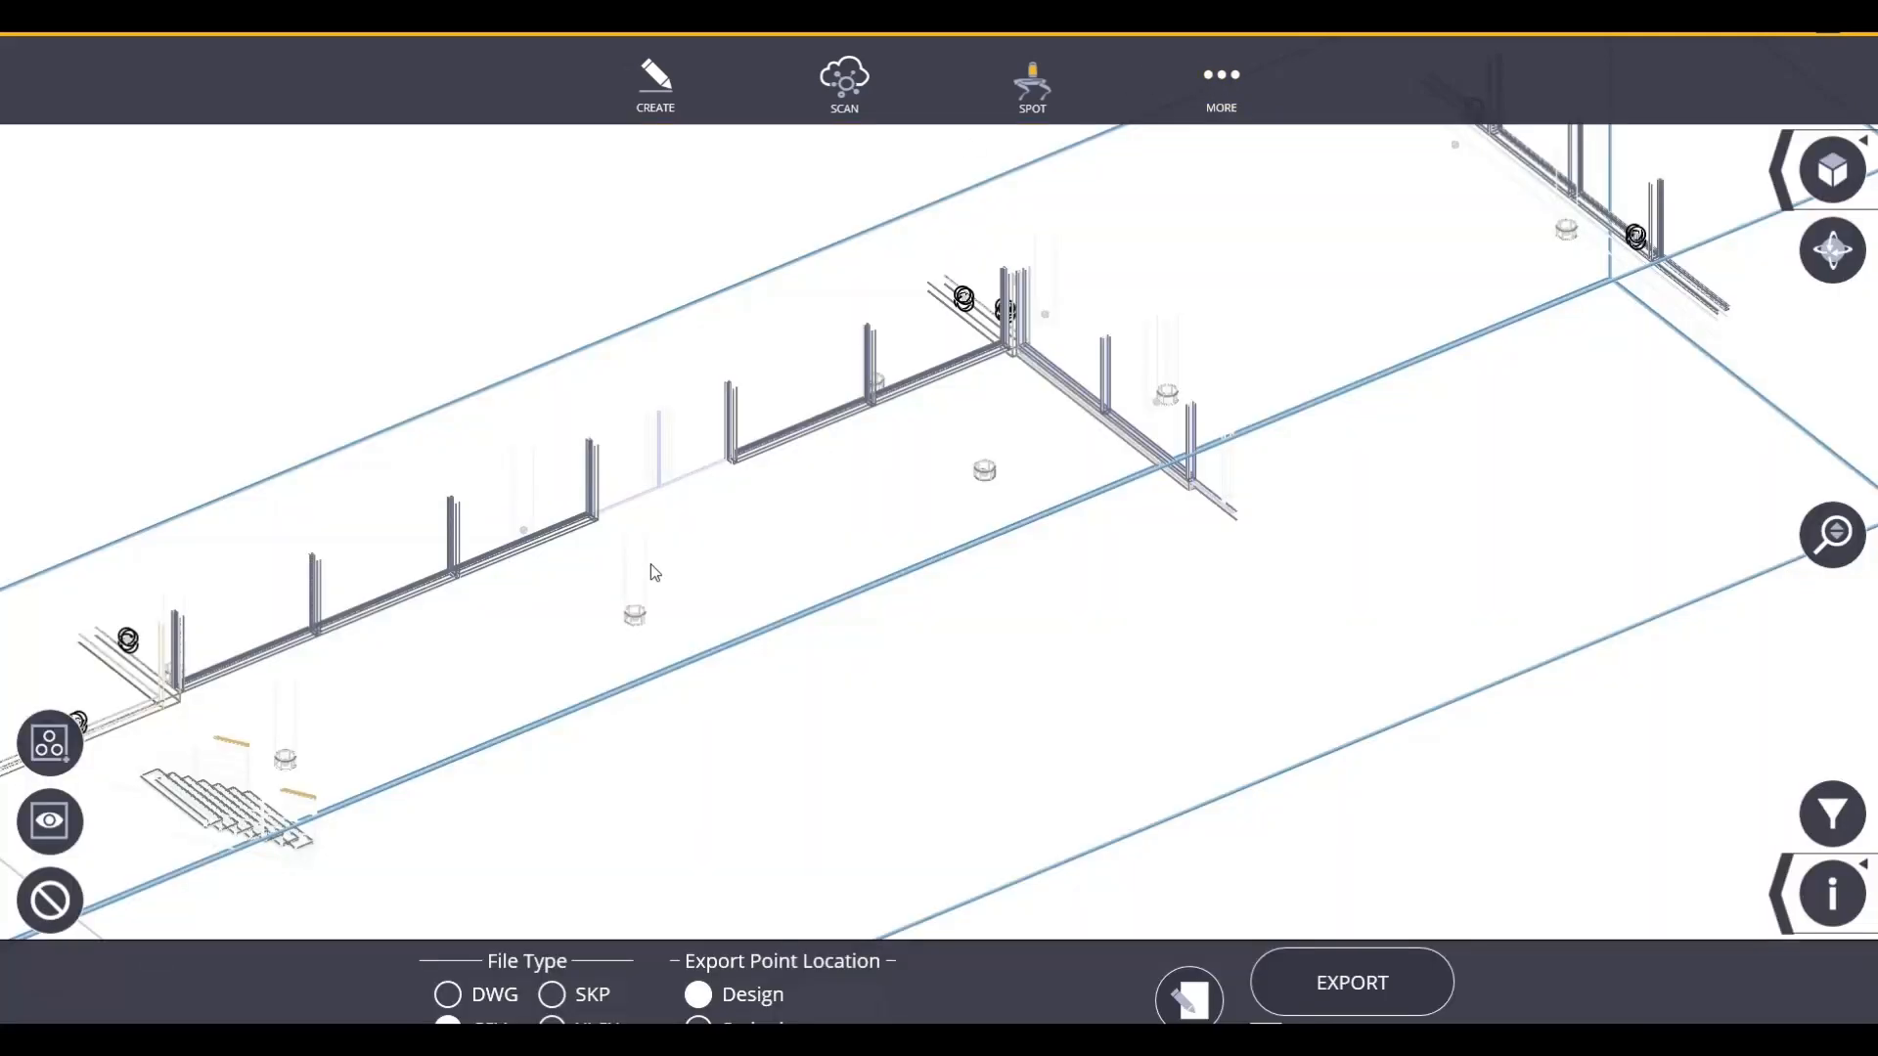
scroll(477, 603, "down", 3)
mouse_move(718, 626)
middle_mouse_down()
mouse_move(863, 566)
mouse_move(828, 598)
mouse_move(688, 592)
mouse_move(716, 549)
mouse_move(773, 580)
mouse_move(695, 591)
mouse_move(704, 654)
middle_mouse_up()
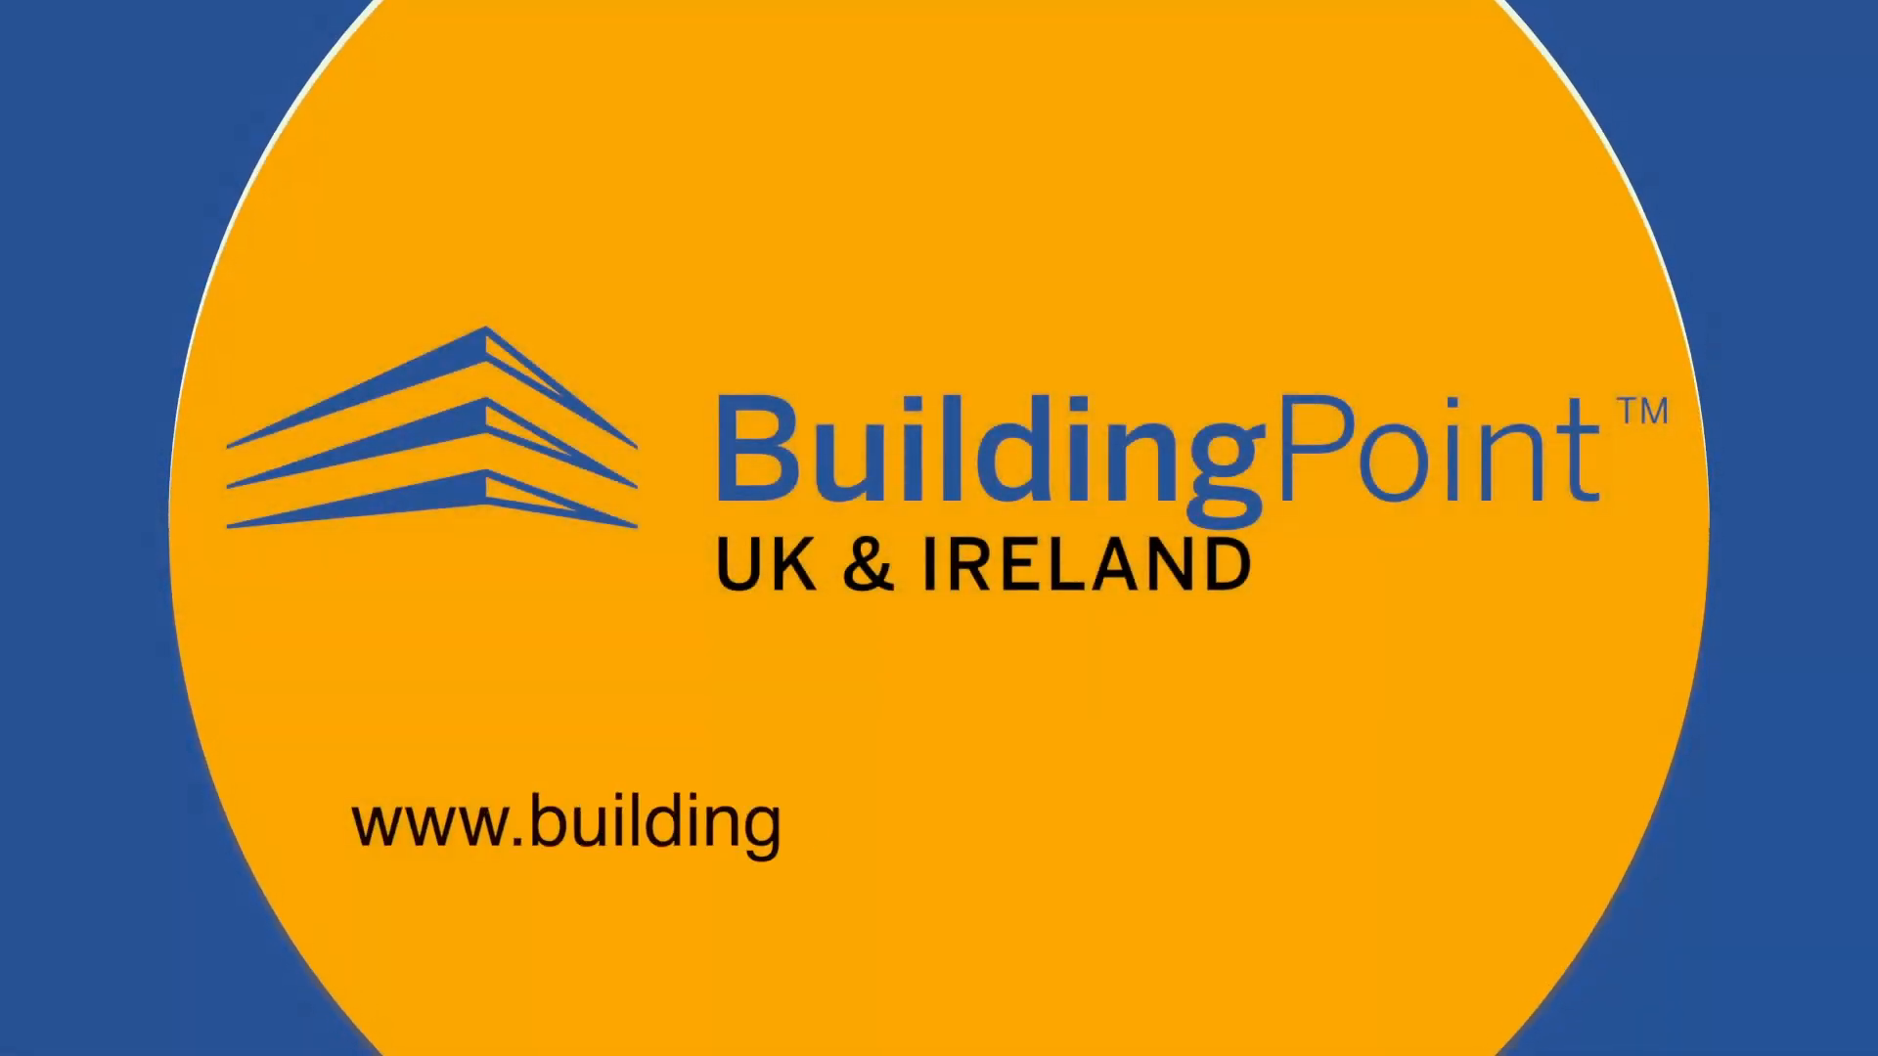